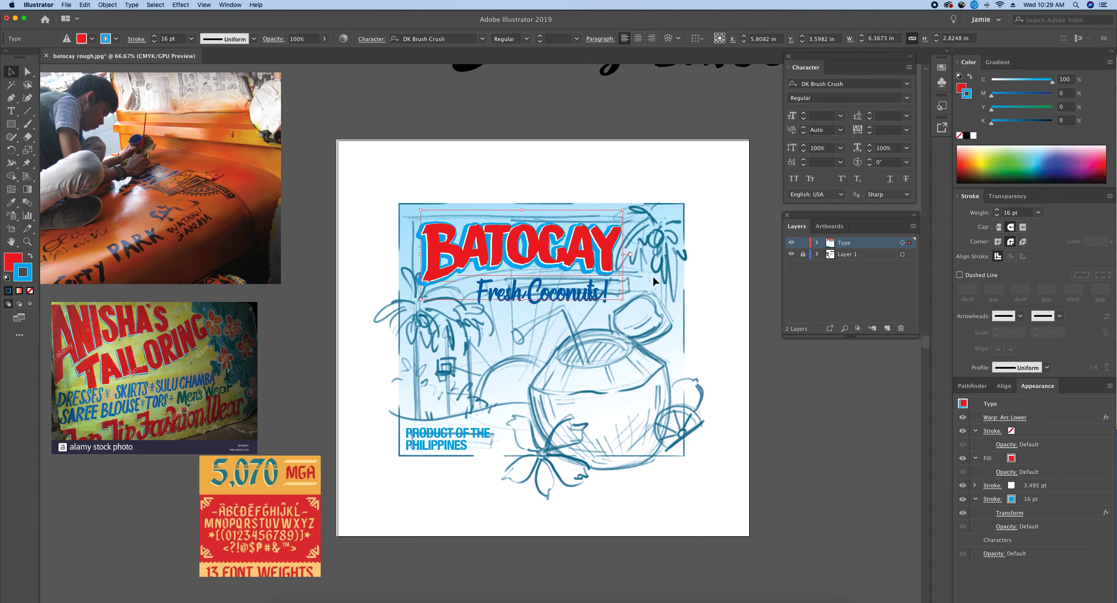
# Delete the BATOCAY and Fresh Coconuts! lettering, the Product of the Philippines text and the small blue square from the artwork.
pyautogui.press('Delete')
pyautogui.press('Delete')
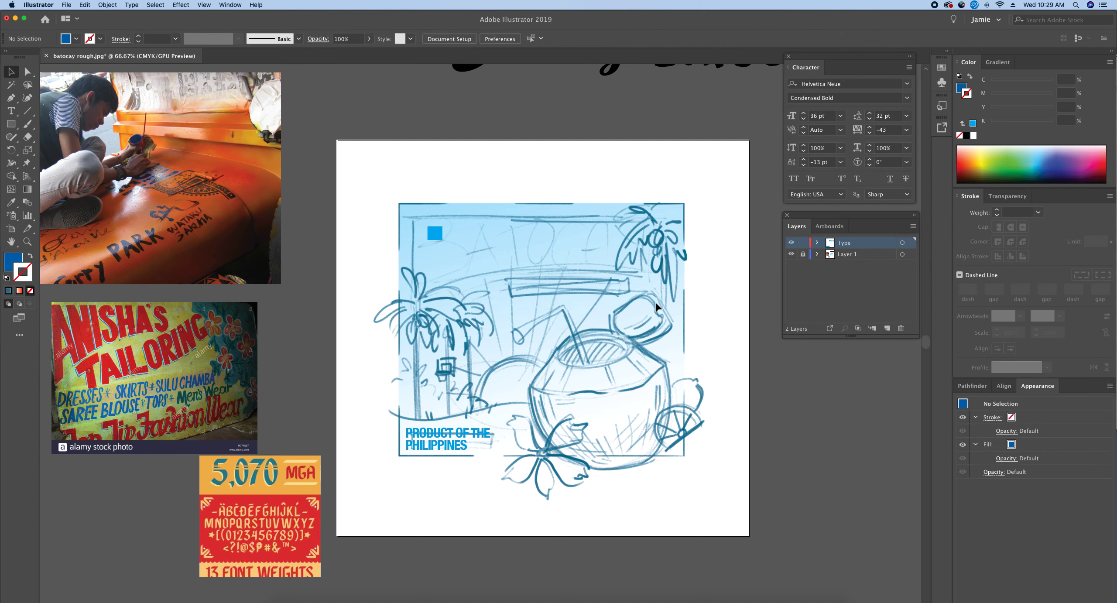
pyautogui.click(456, 442)
pyautogui.press('Delete')
pyautogui.click(442, 240)
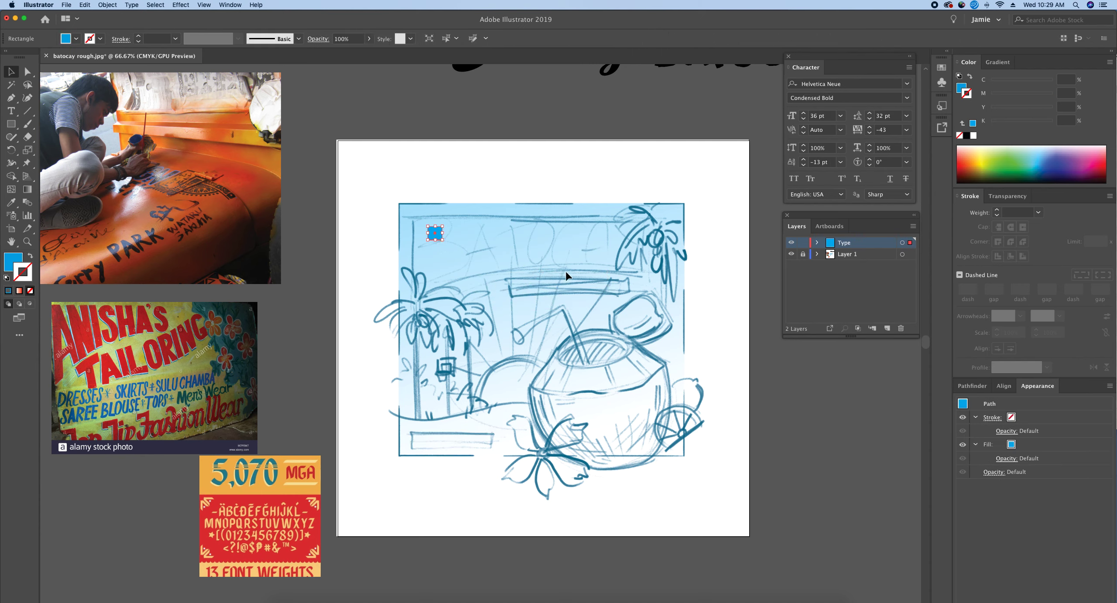
pyautogui.press('Delete')
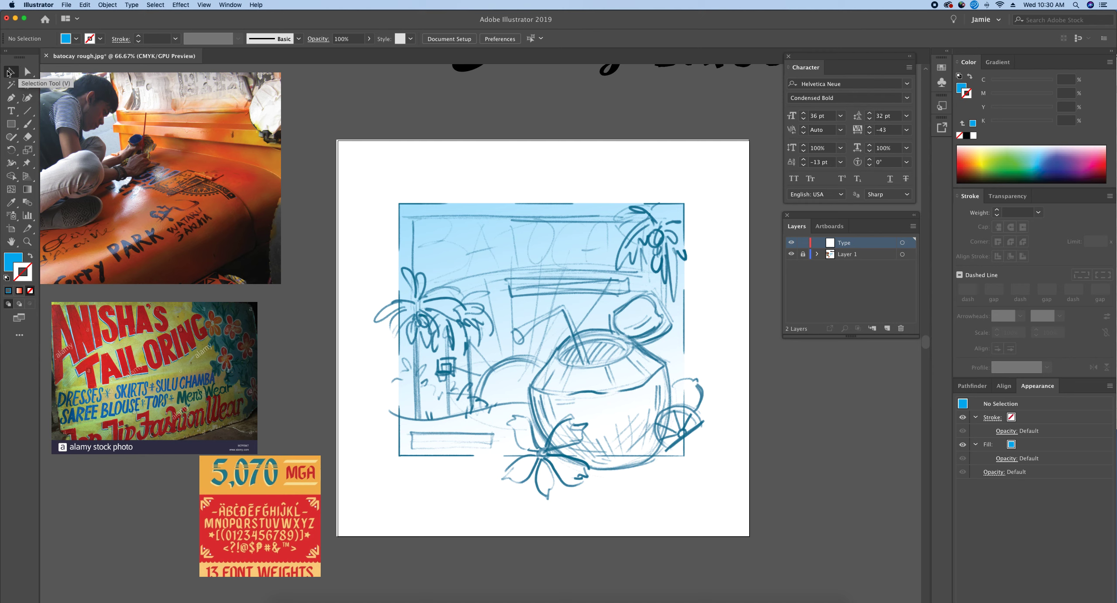
# Draw a wavy blue closed shape with the Pen tool across the artboard's upper-left corner and delete it.
pyautogui.click(9, 72)
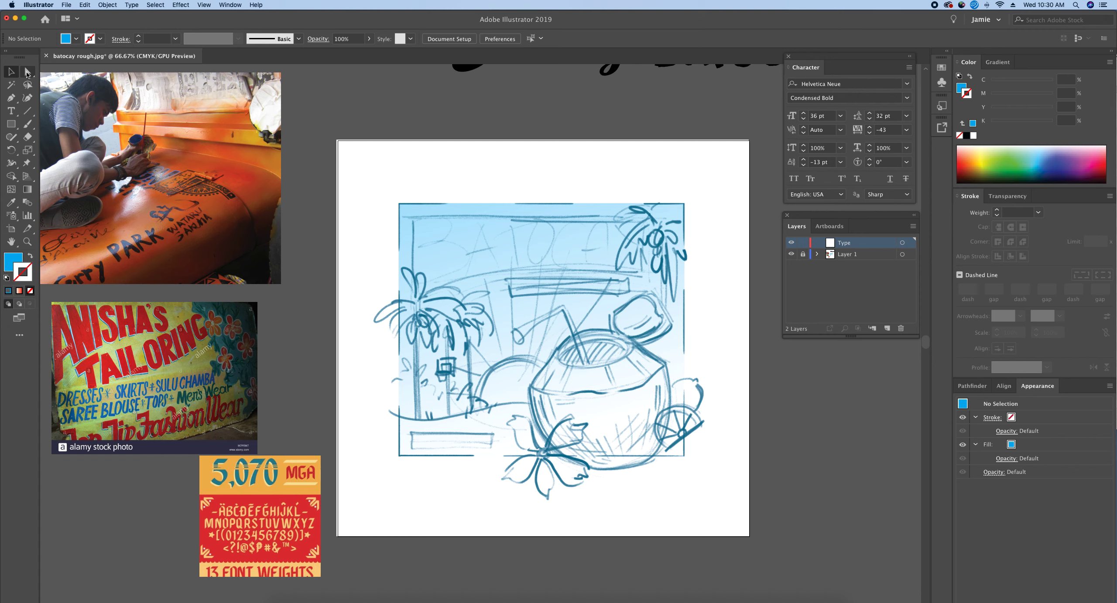
pyautogui.click(12, 98)
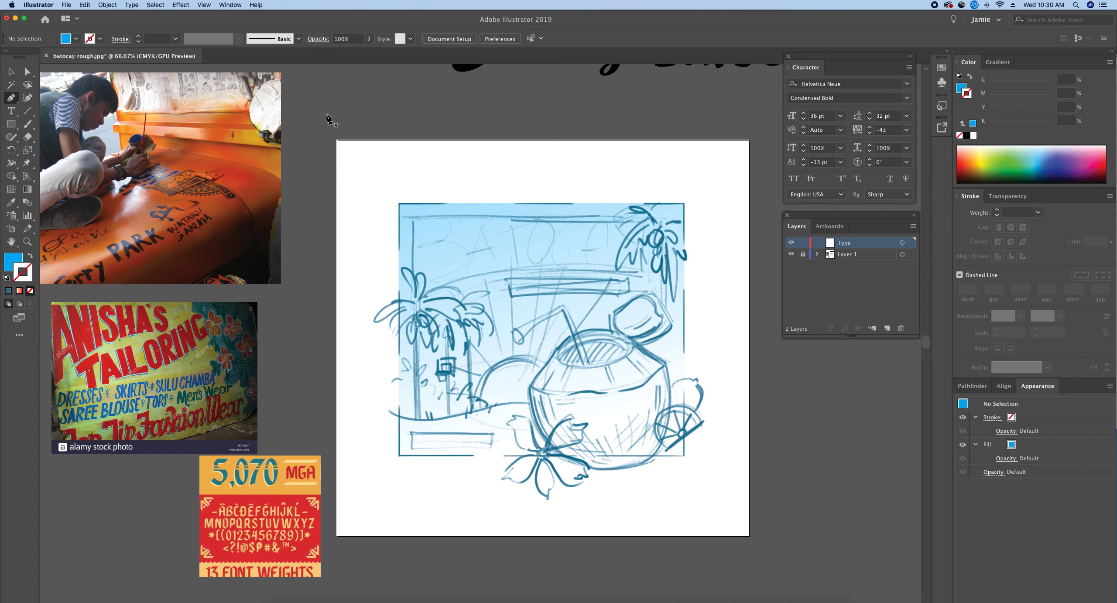
pyautogui.click(399, 115)
pyautogui.moveTo(393, 112); pyautogui.dragTo(327, 119)
pyautogui.click(329, 113)
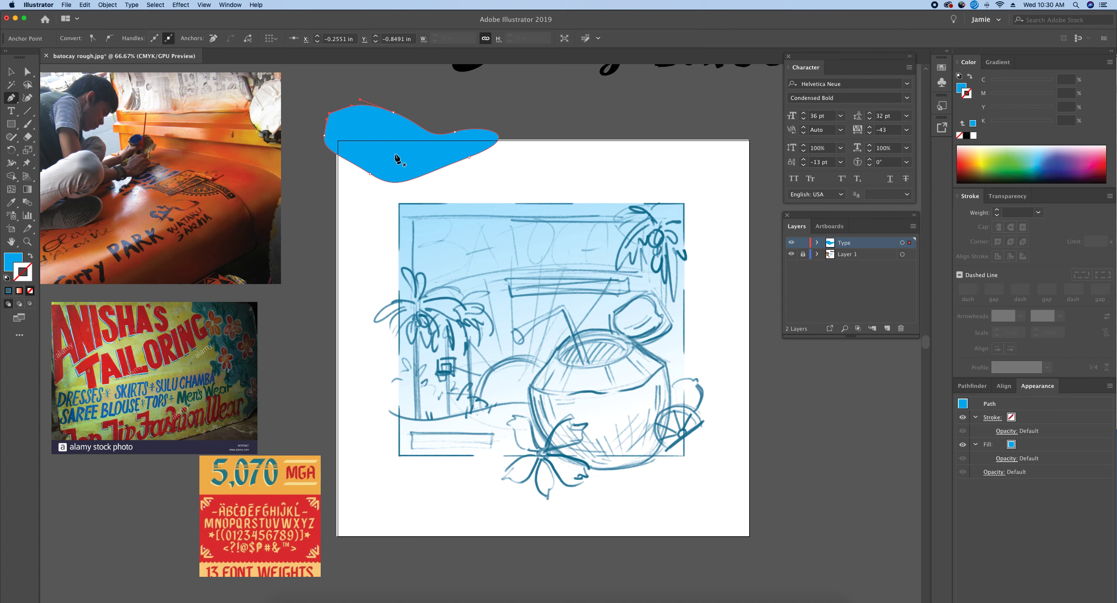
pyautogui.press('BackSpace')
pyautogui.press('BackSpace')
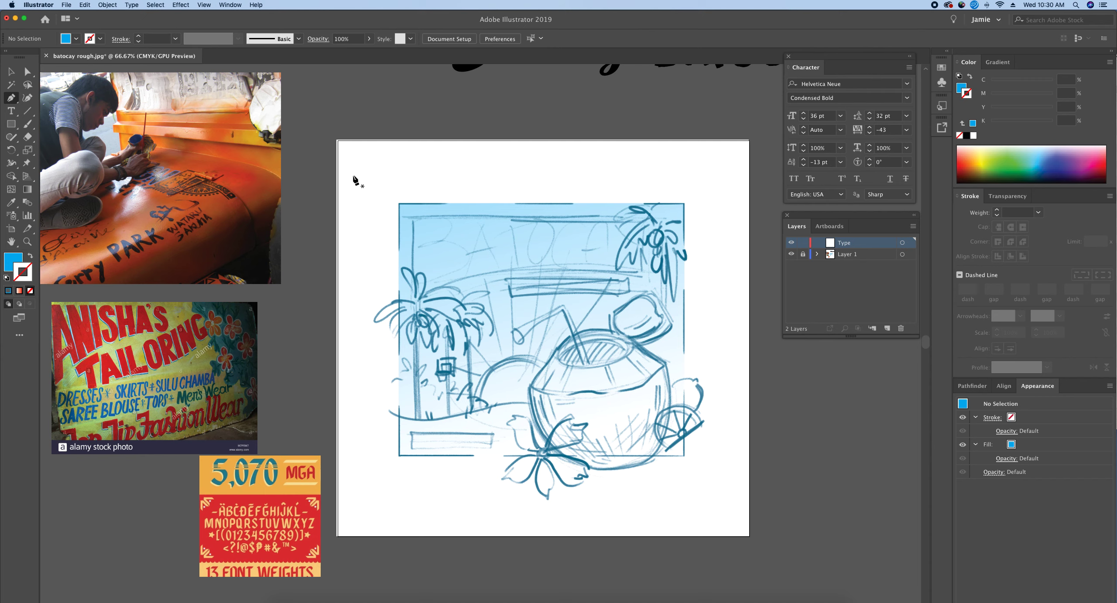
# Draw a rounded, roughly rectangular closed shape with the Pen tool over the artboard's upper-left corner and delete it.
pyautogui.moveTo(371, 122); pyautogui.dragTo(393, 195)
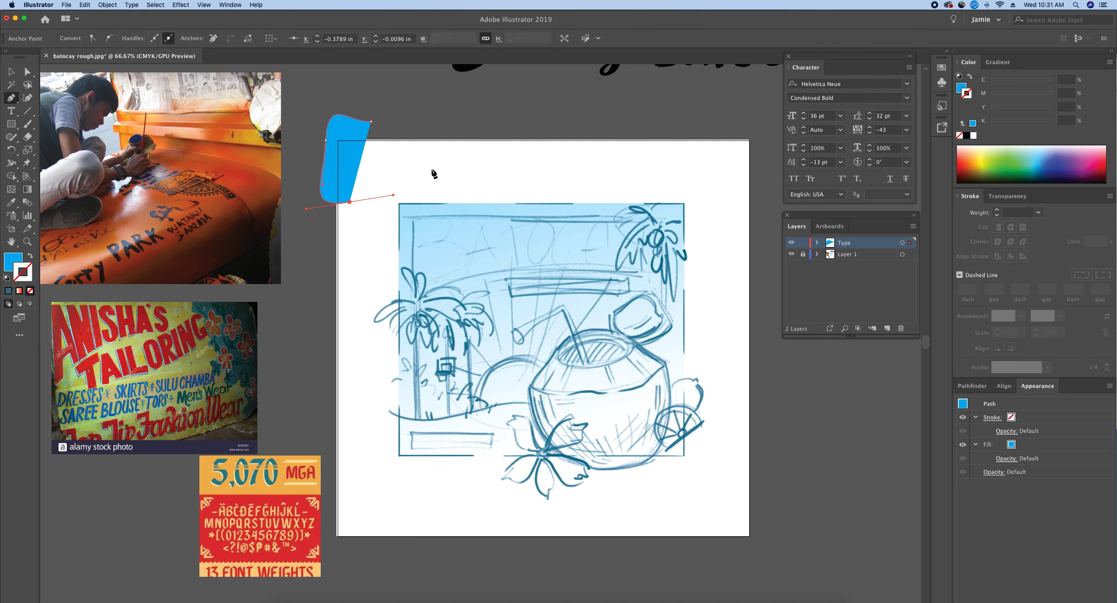
pyautogui.moveTo(439, 157); pyautogui.dragTo(434, 117)
pyautogui.click(371, 121)
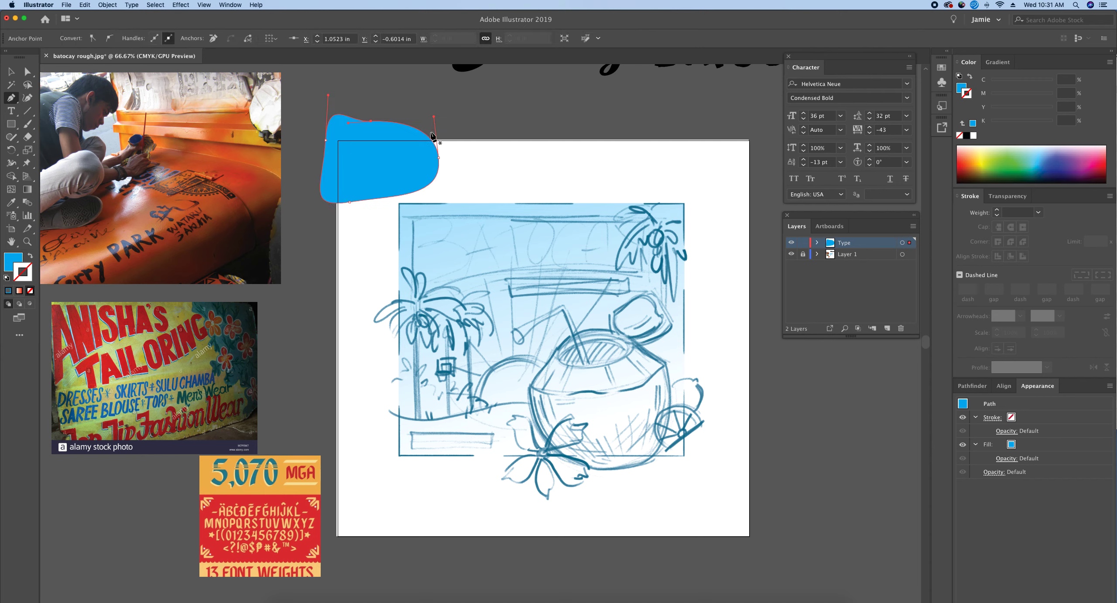
pyautogui.press('Delete')
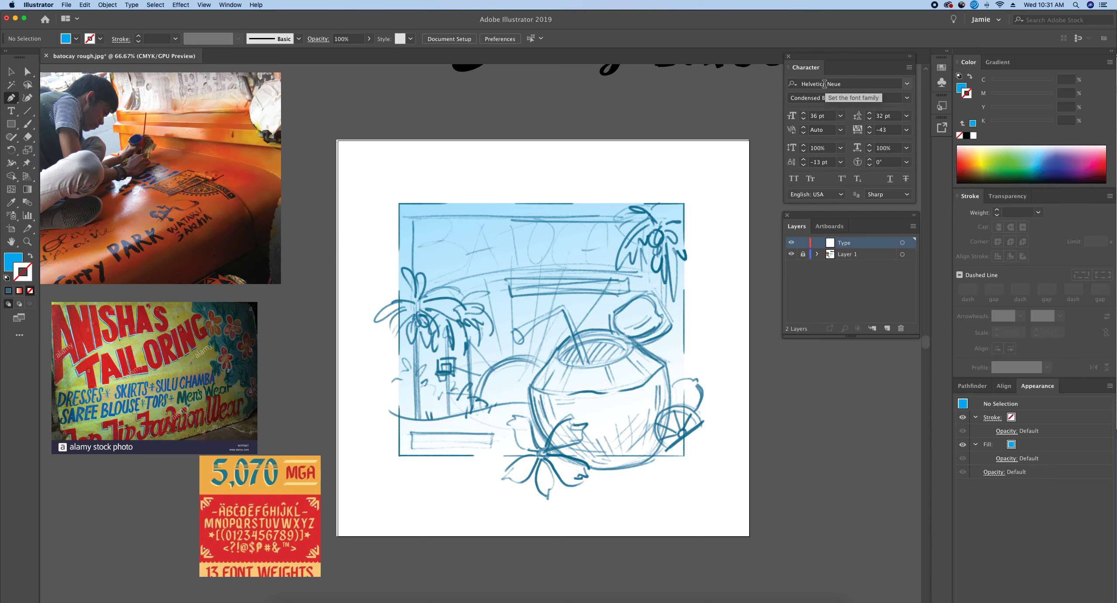
# Look through the font families, the artboard list, the fill colour values and the transparency settings.
pyautogui.click(908, 84)
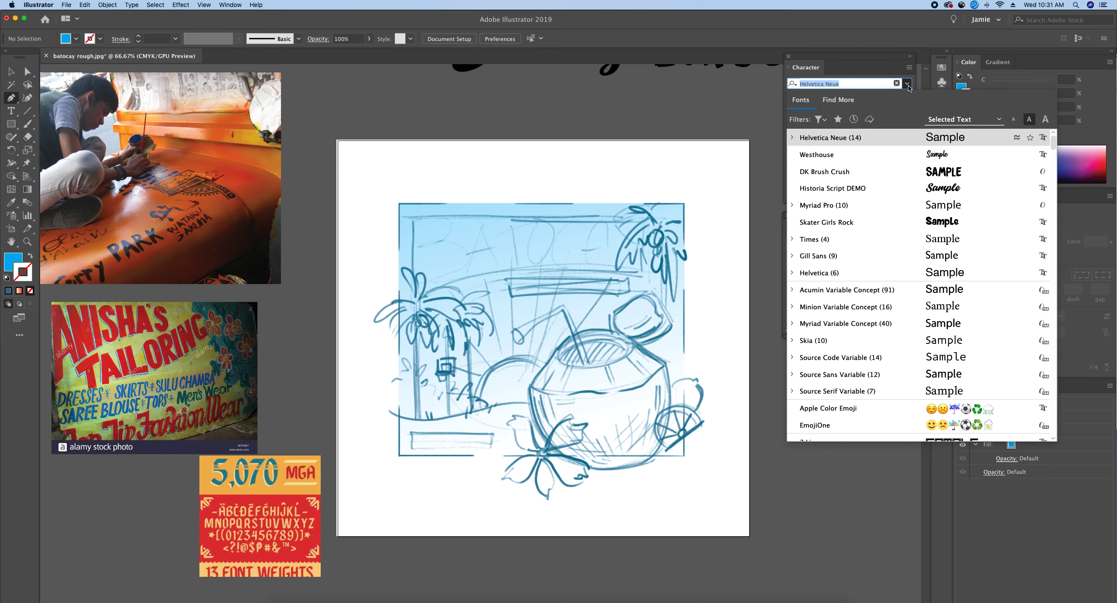
pyautogui.click(907, 85)
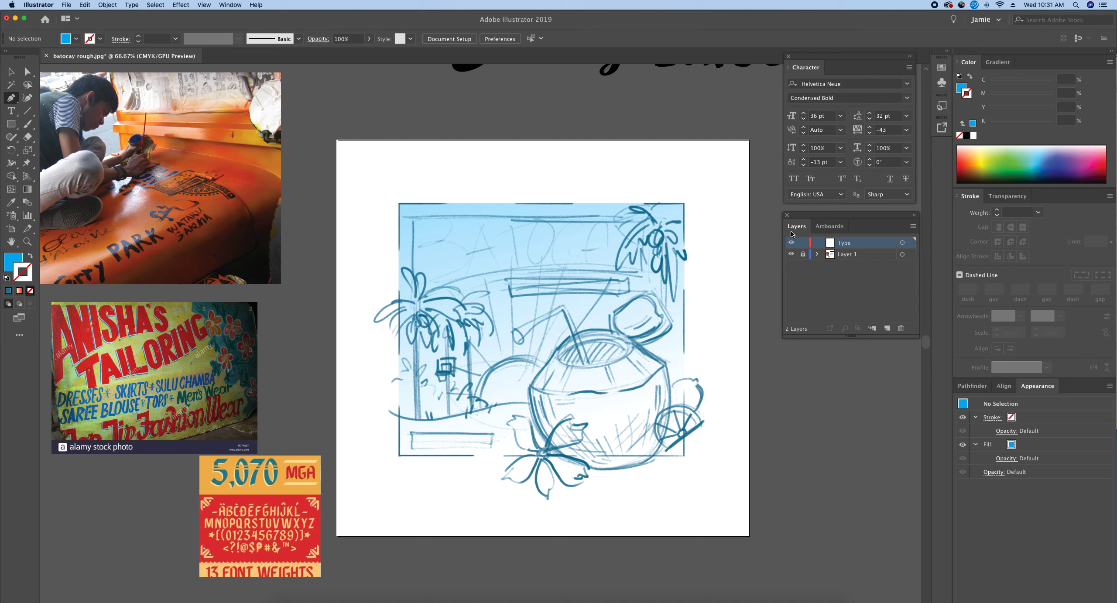
pyautogui.click(836, 232)
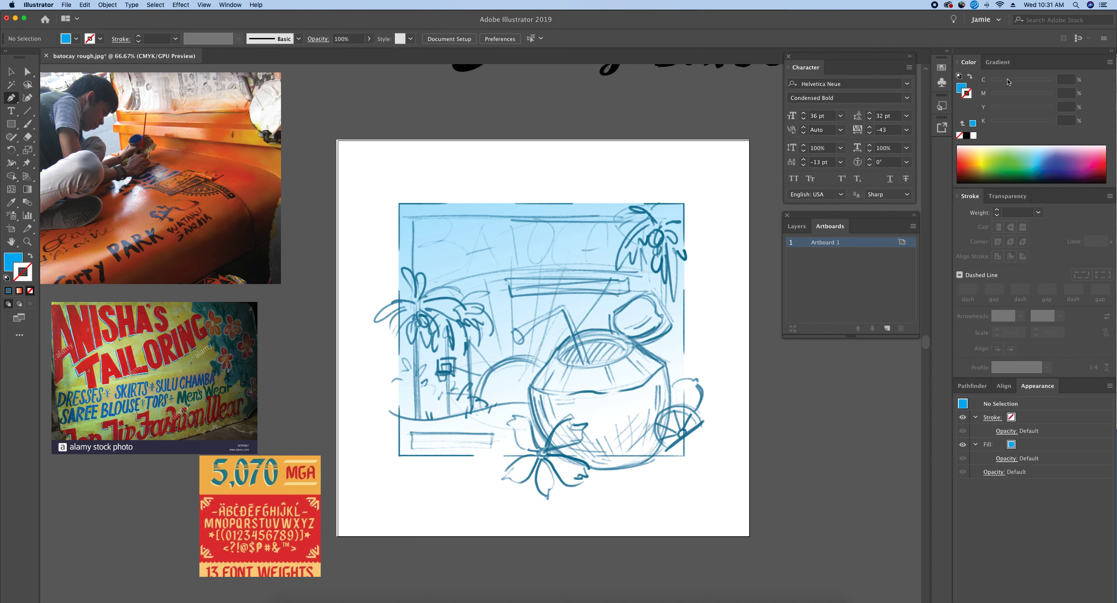
pyautogui.click(959, 89)
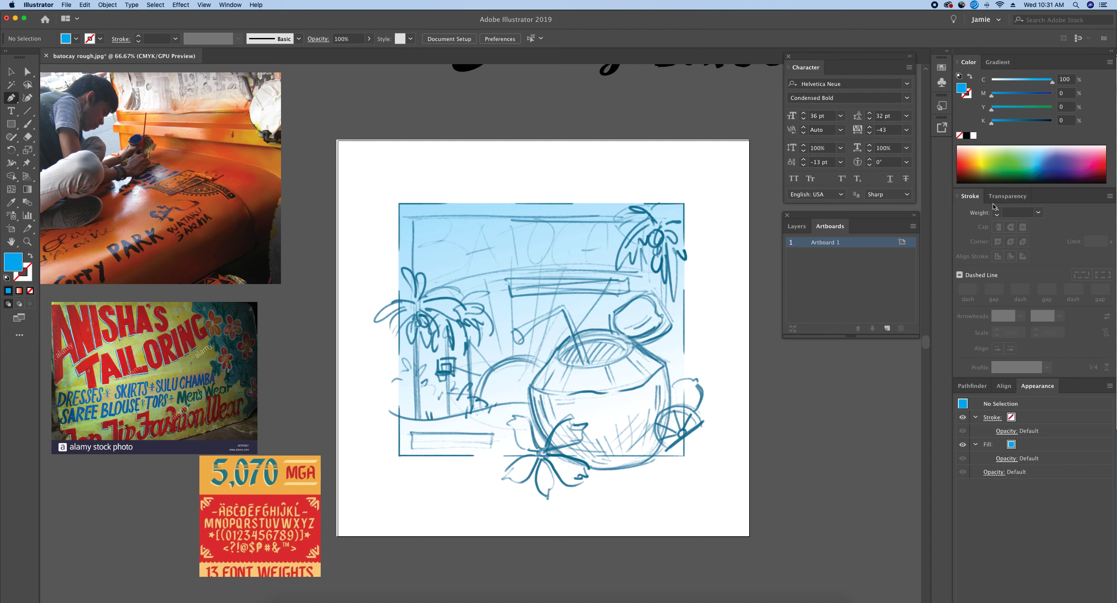
pyautogui.click(1015, 202)
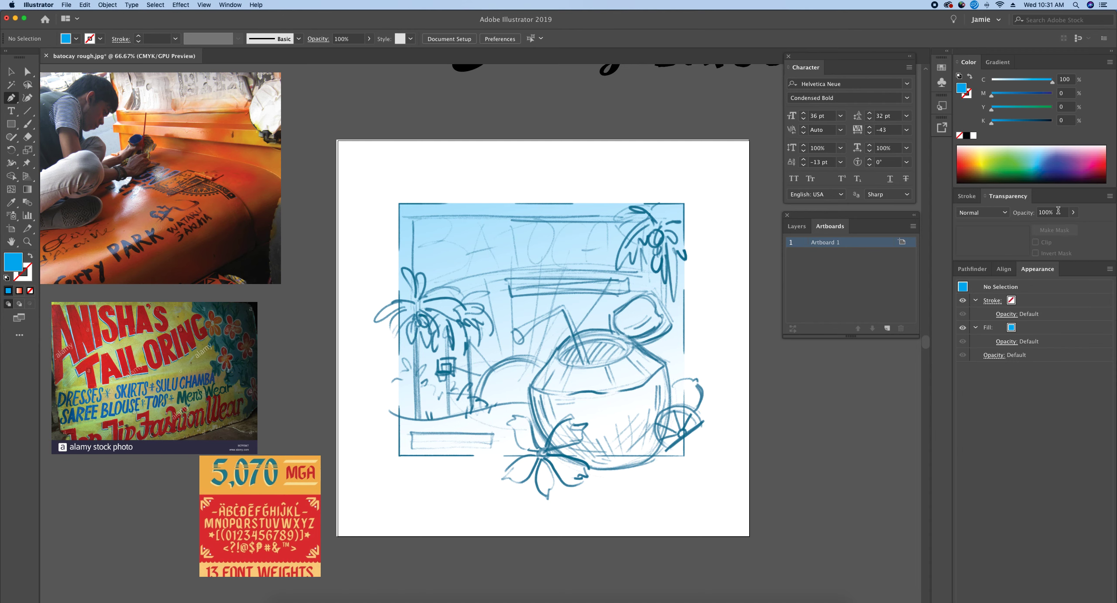
pyautogui.click(977, 199)
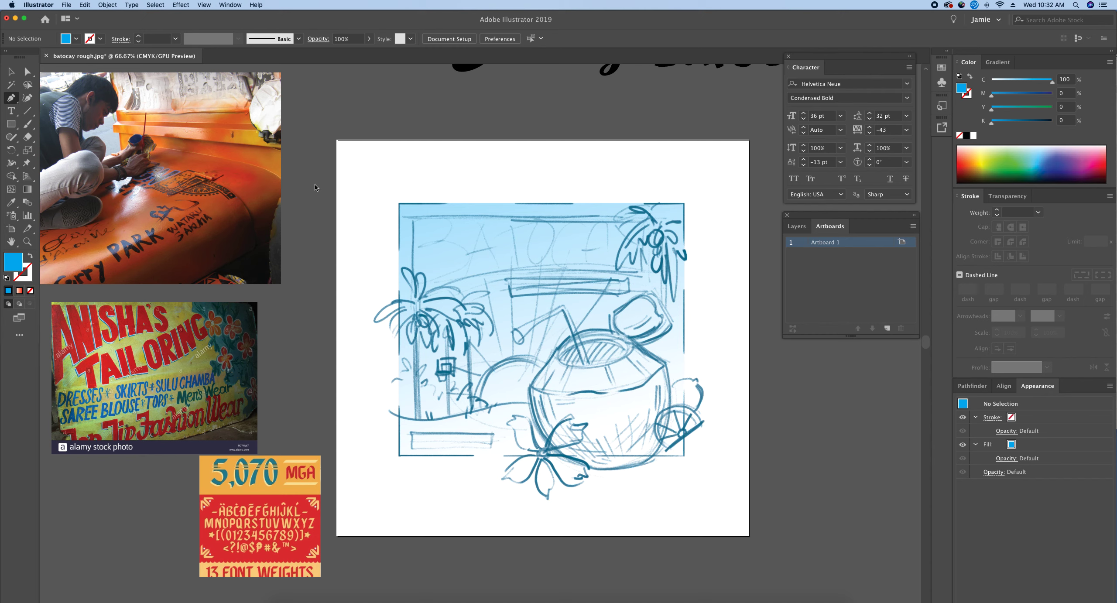
# Draw a small oval blue shape with the Pen tool over the artboard's left edge and delete it.
pyautogui.moveTo(323, 218)
pyautogui.mouseDown()
pyautogui.moveTo(336, 198)
pyautogui.moveTo(373, 197)
pyautogui.moveTo(365, 244)
pyautogui.moveTo(315, 237)
pyautogui.mouseUp()
pyautogui.click(323, 219)
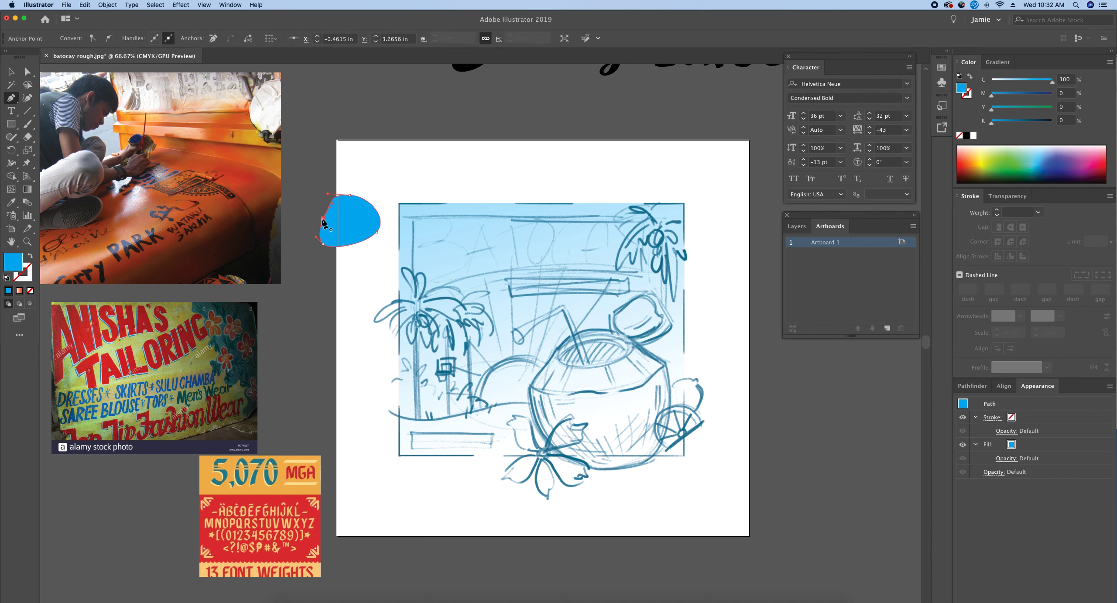
pyautogui.press('Delete')
pyautogui.press('Delete')
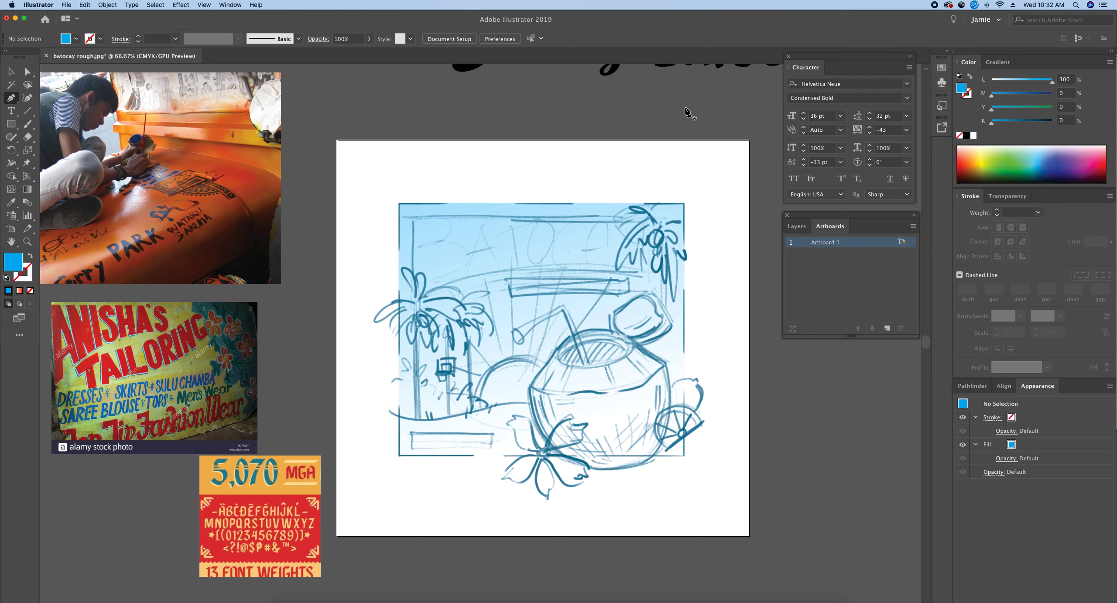
# Switch to Chrome and look through the Script > Brush fonts on the dafont page.
pyautogui.moveTo(648, 17); pyautogui.dragTo(648, 277)
pyautogui.click(612, 96)
pyautogui.scroll(-20, 339, 379)
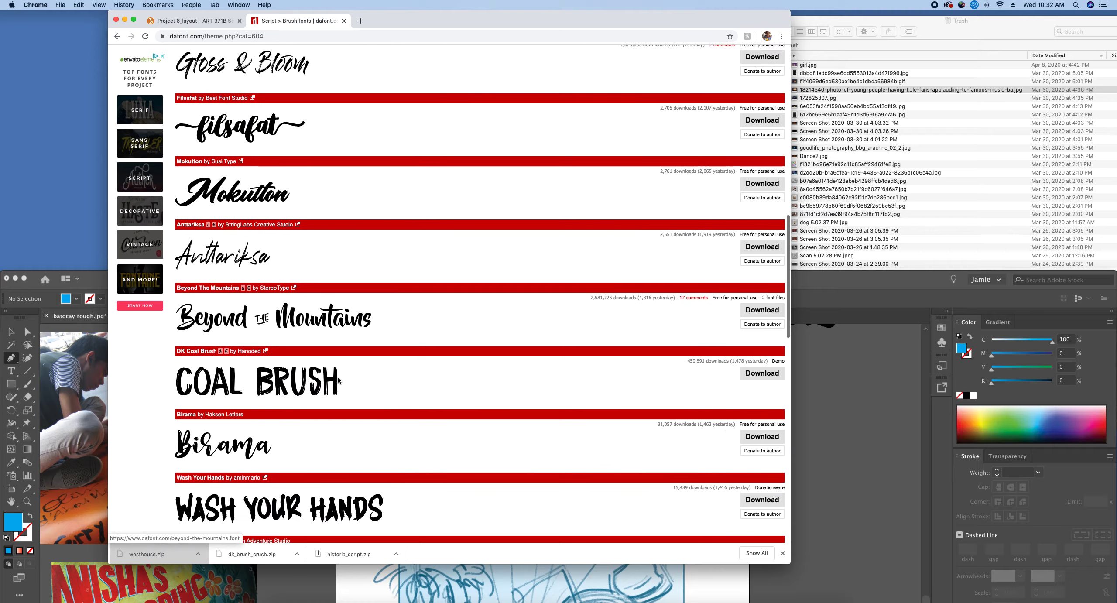
pyautogui.scroll(18, 338, 379)
pyautogui.scroll(3, 338, 379)
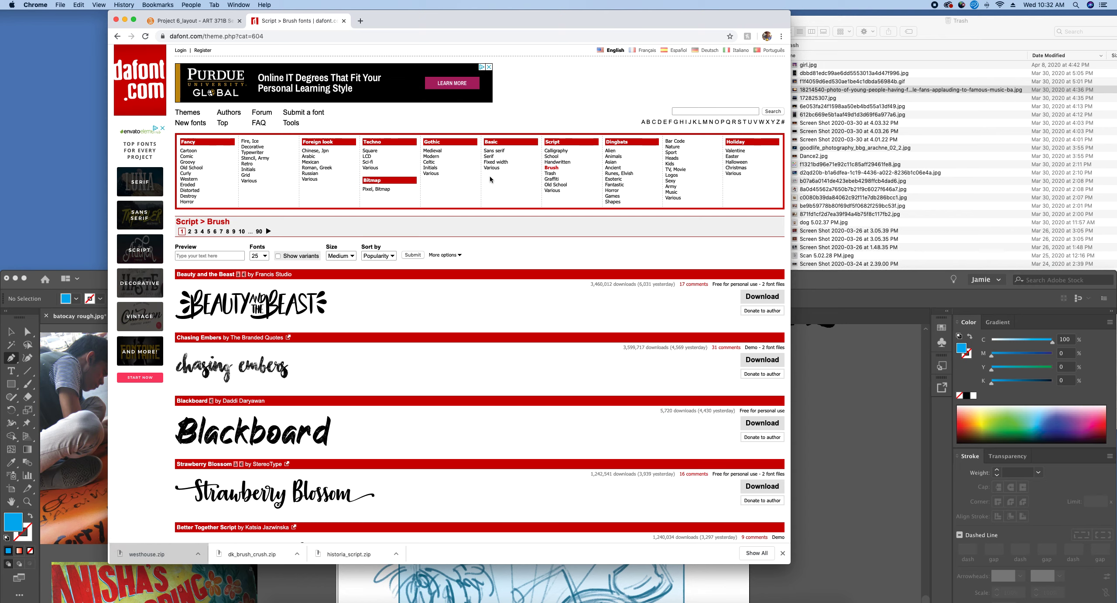
# Switch back to Illustrator and return its window to the full-screen position over the browser.
pyautogui.click(567, 582)
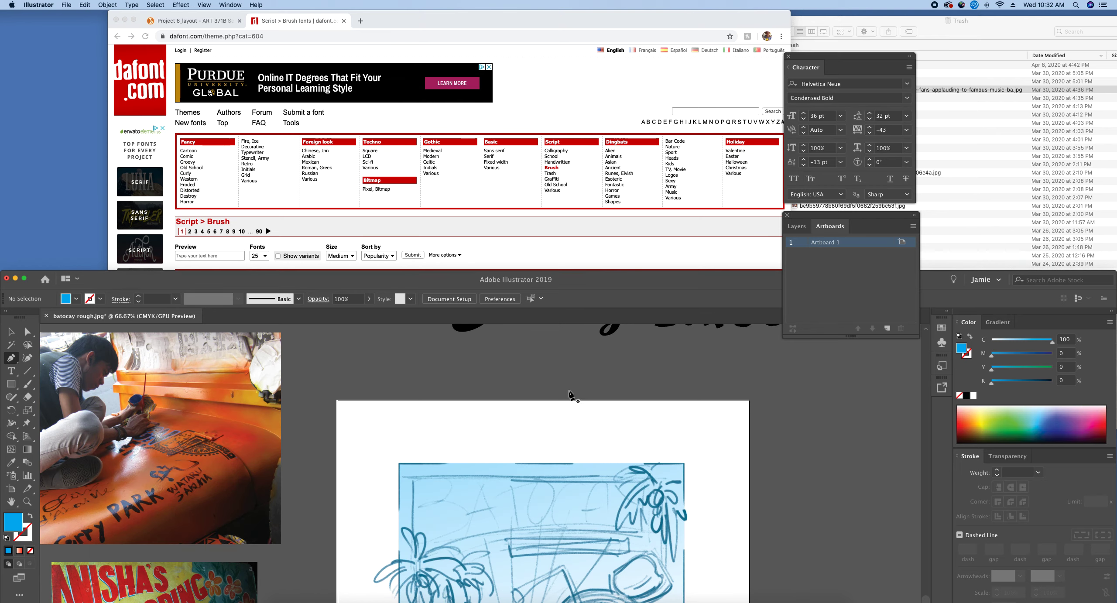
pyautogui.click(568, 250)
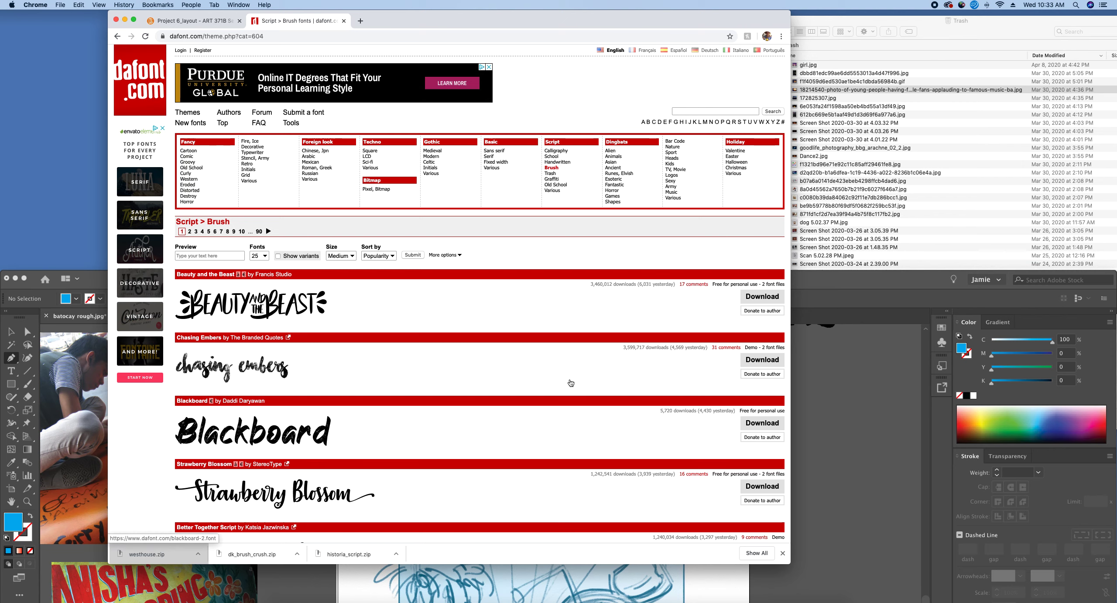
pyautogui.moveTo(736, 21); pyautogui.dragTo(765, 20)
pyautogui.click(842, 380)
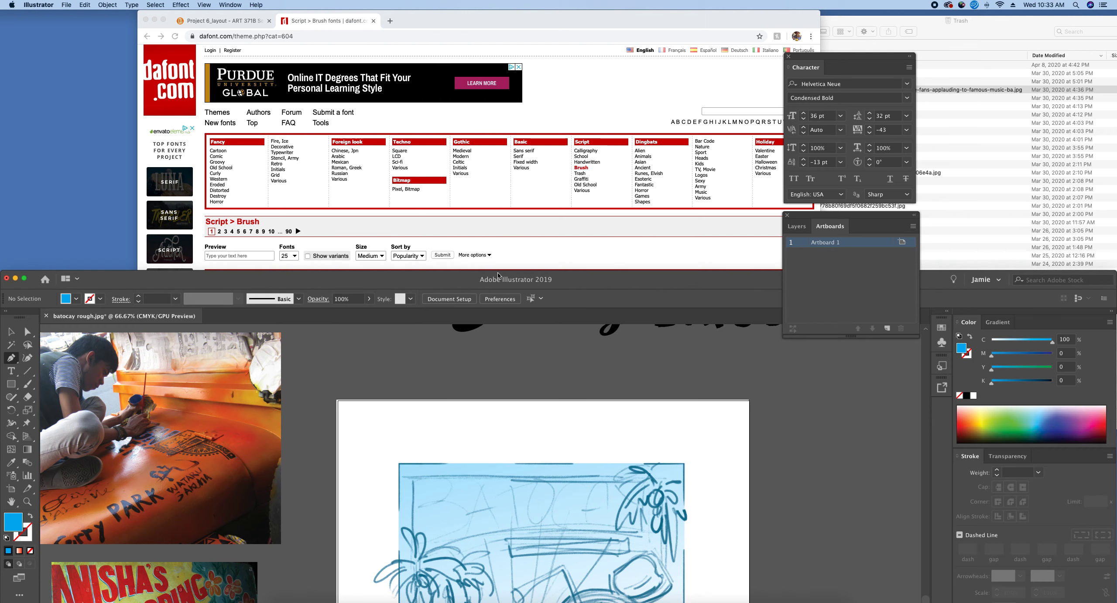
pyautogui.moveTo(711, 288); pyautogui.dragTo(708, 13)
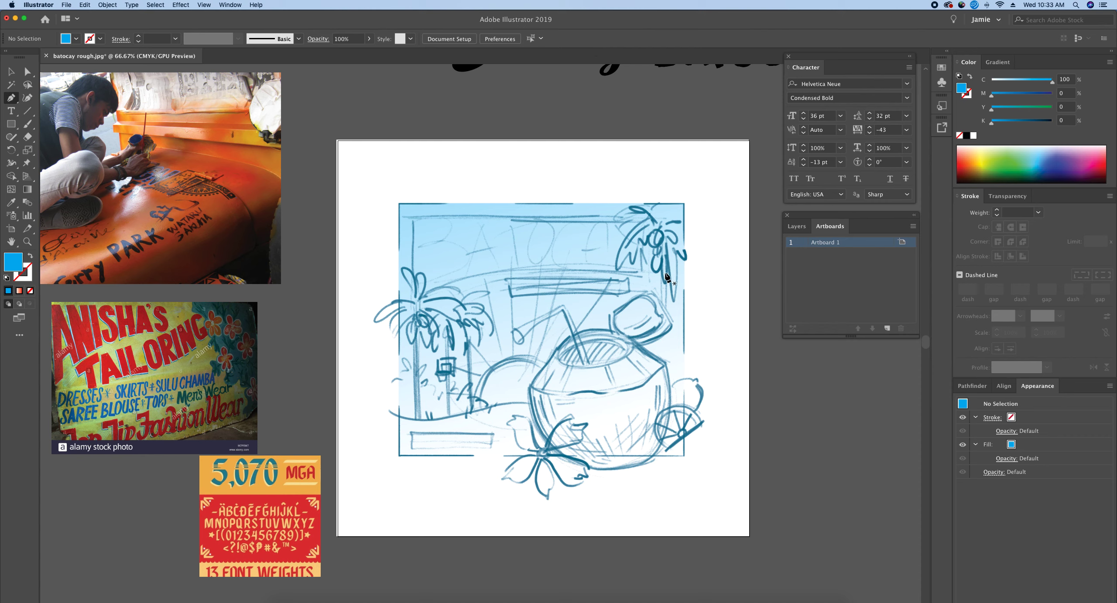
# Undo the stray anchor point placed beside the sketch and change to the Selection tool.
pyautogui.click(701, 276)
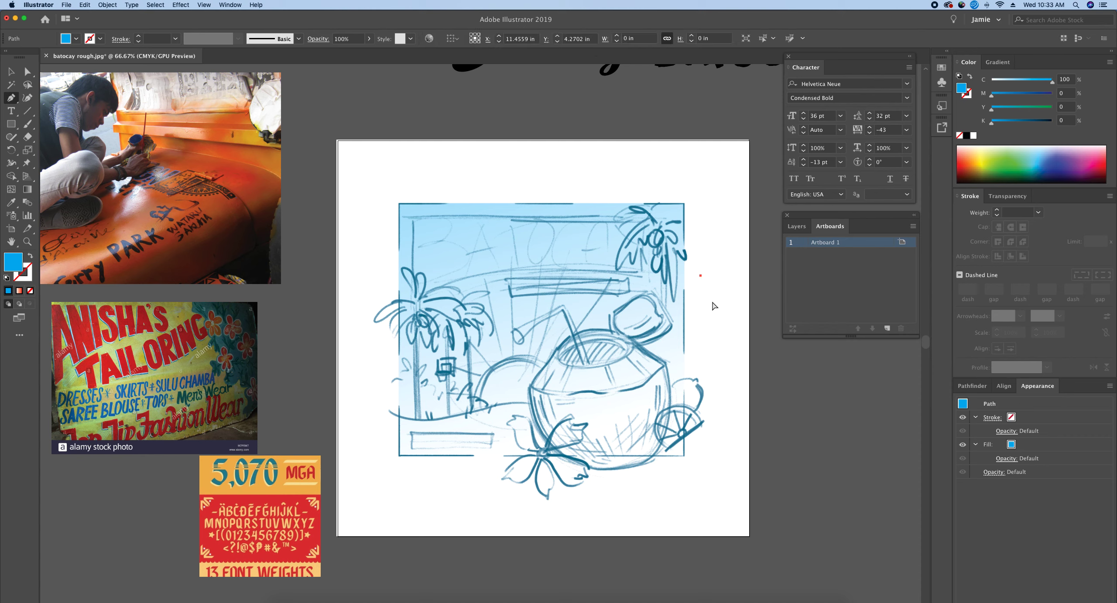
pyautogui.press('super+z')
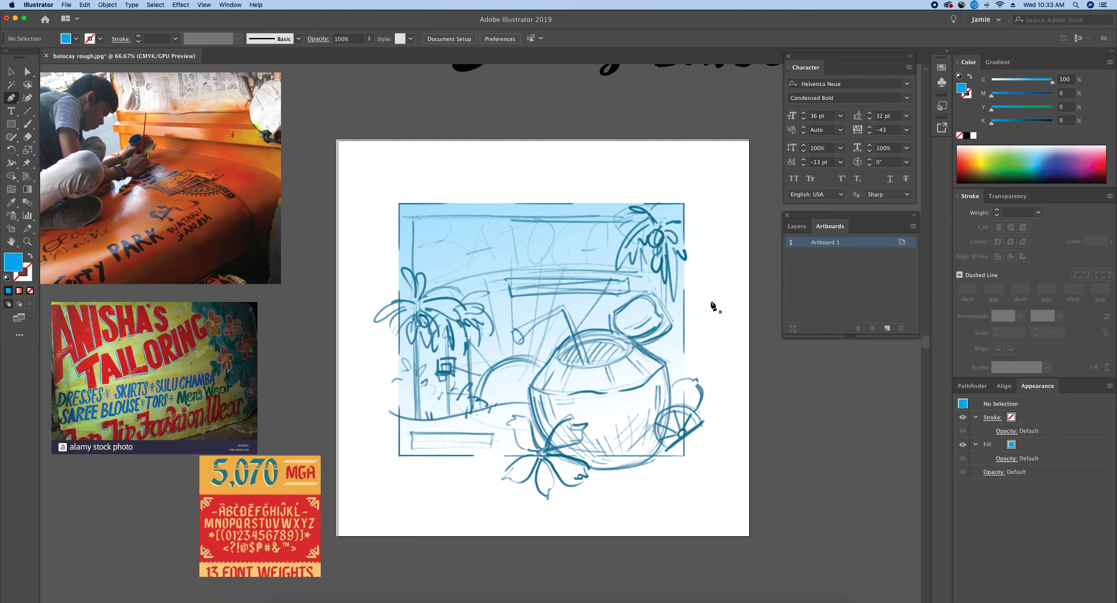
pyautogui.press('v')
# Lock Layer 1, which holds the sketch and the reference images.
pyautogui.click(797, 227)
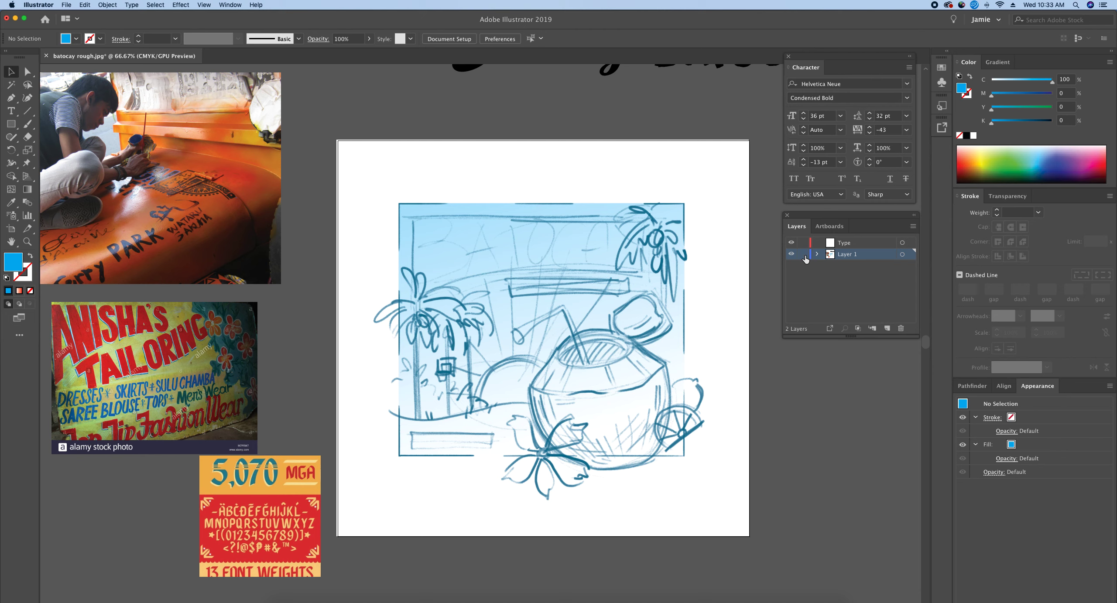
pyautogui.click(803, 255)
# Examine the size, position and display options of Artboard 1.
pyautogui.click(829, 226)
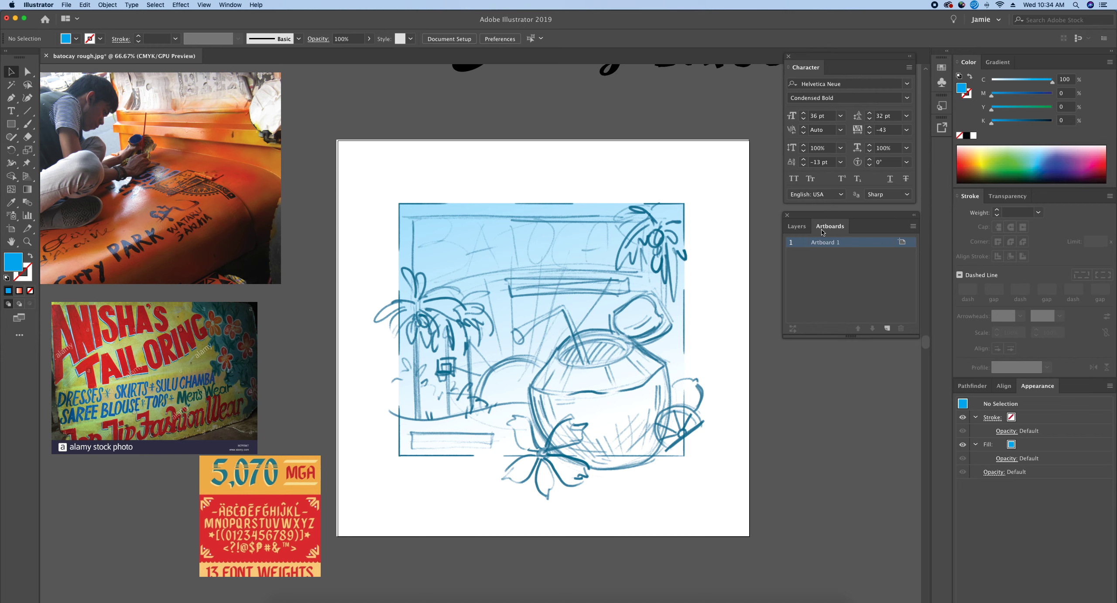
pyautogui.click(901, 243)
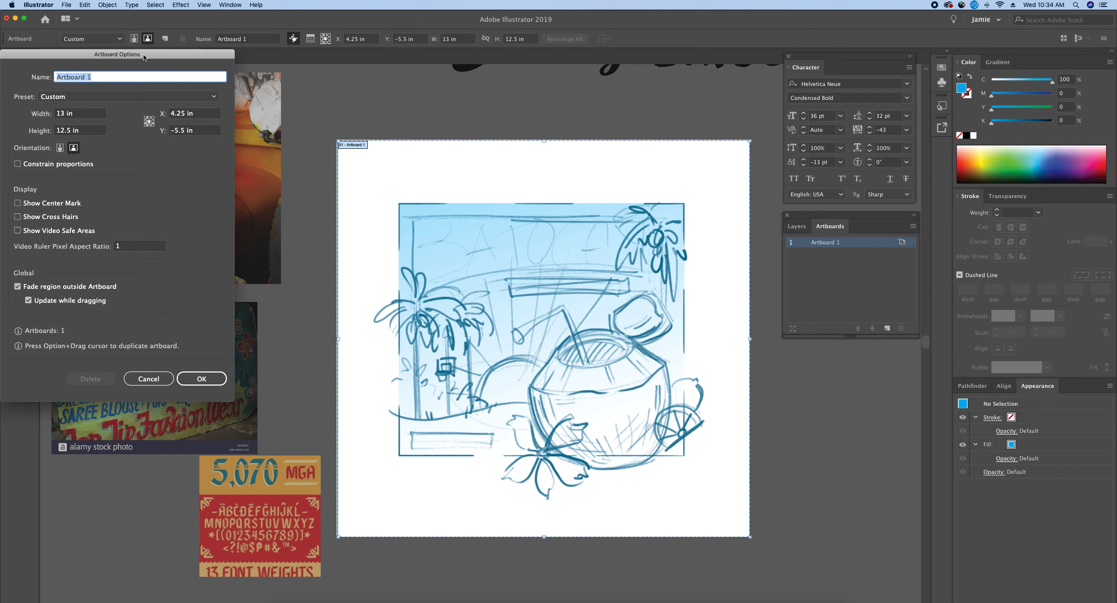
pyautogui.moveTo(144, 57); pyautogui.dragTo(300, 69)
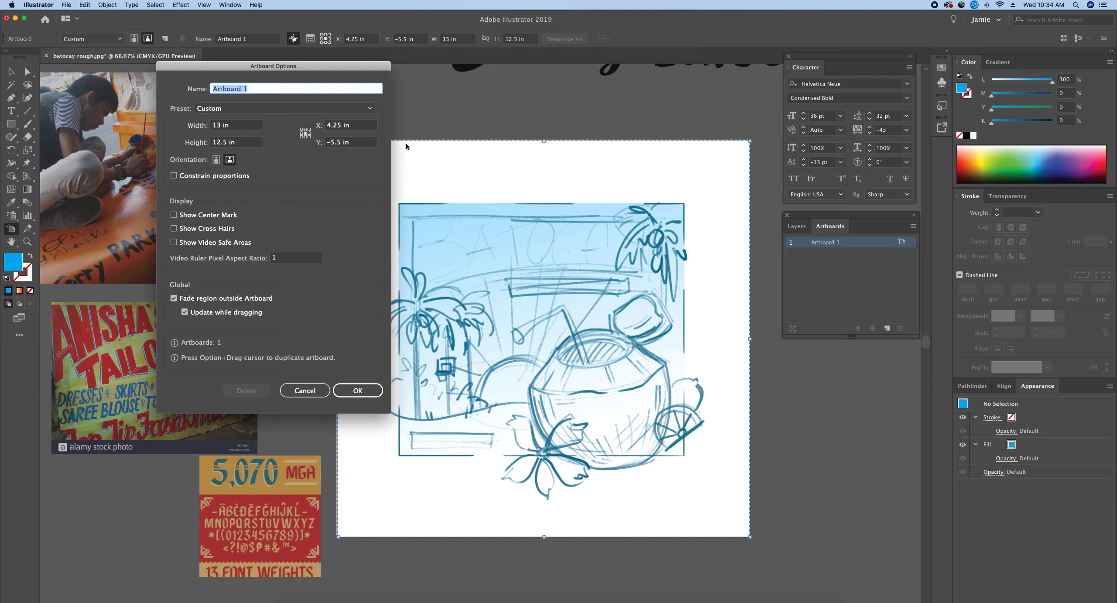
pyautogui.click(358, 390)
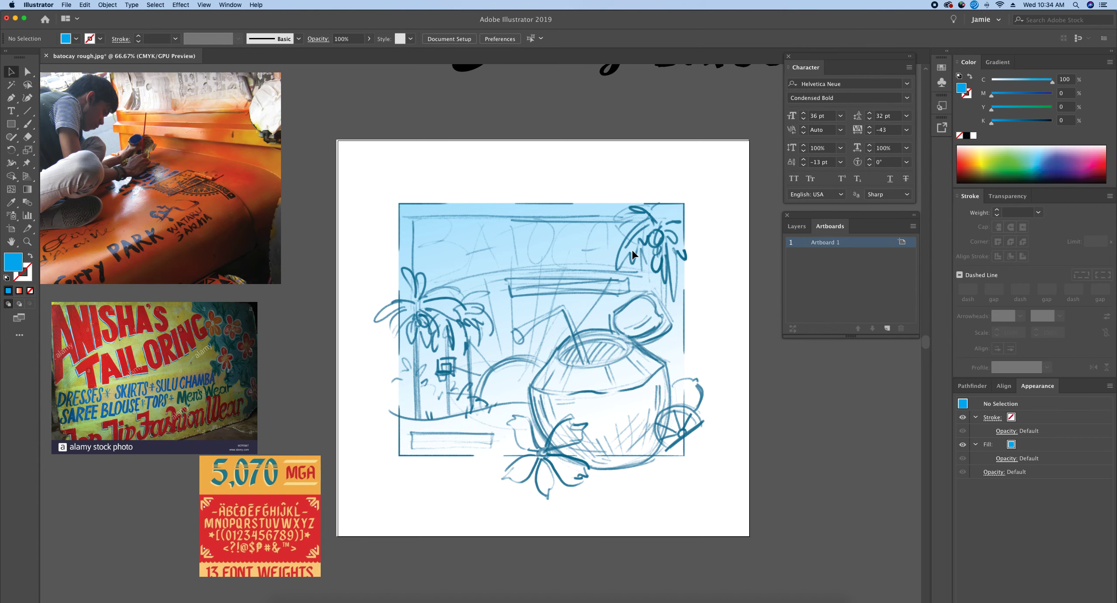
# Review the general document setup options and the available measurement units, keeping inches as the unit.
pyautogui.hscroll(2, 632, 249)
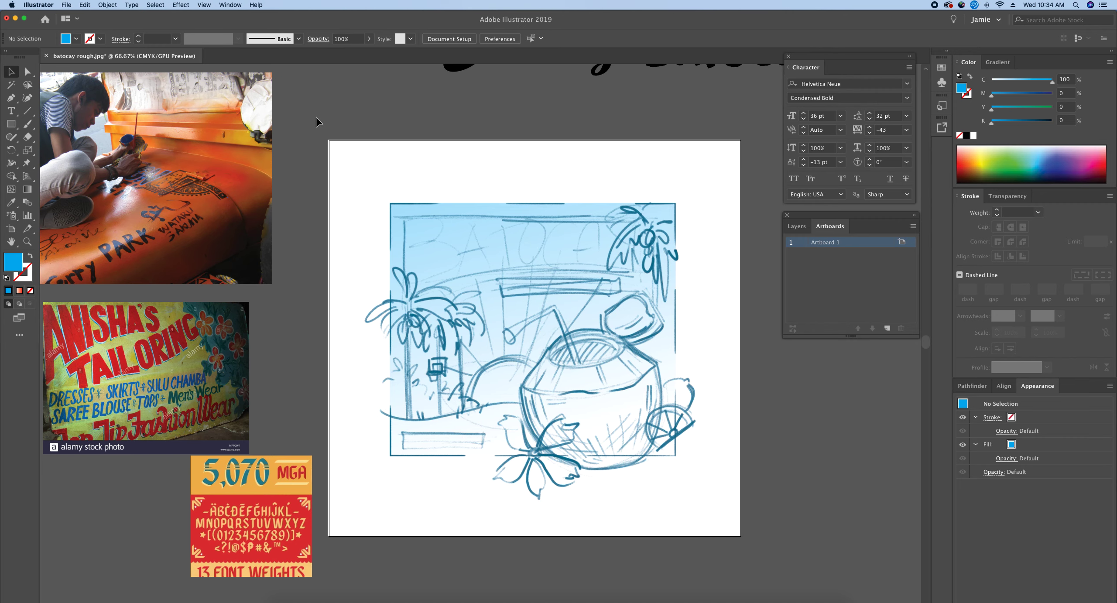
pyautogui.click(66, 5)
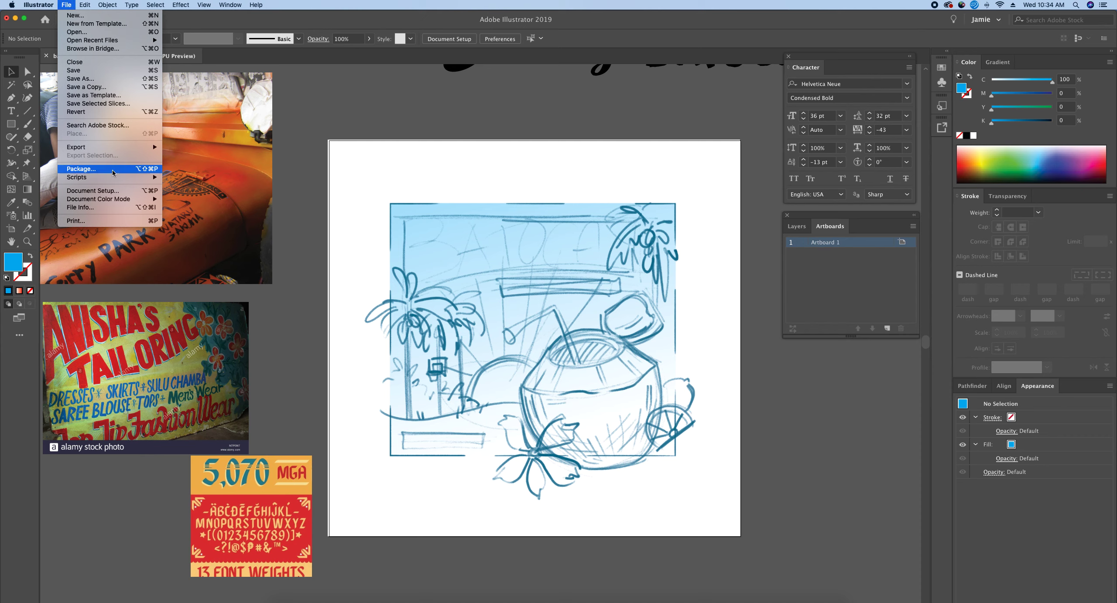
pyautogui.click(79, 194)
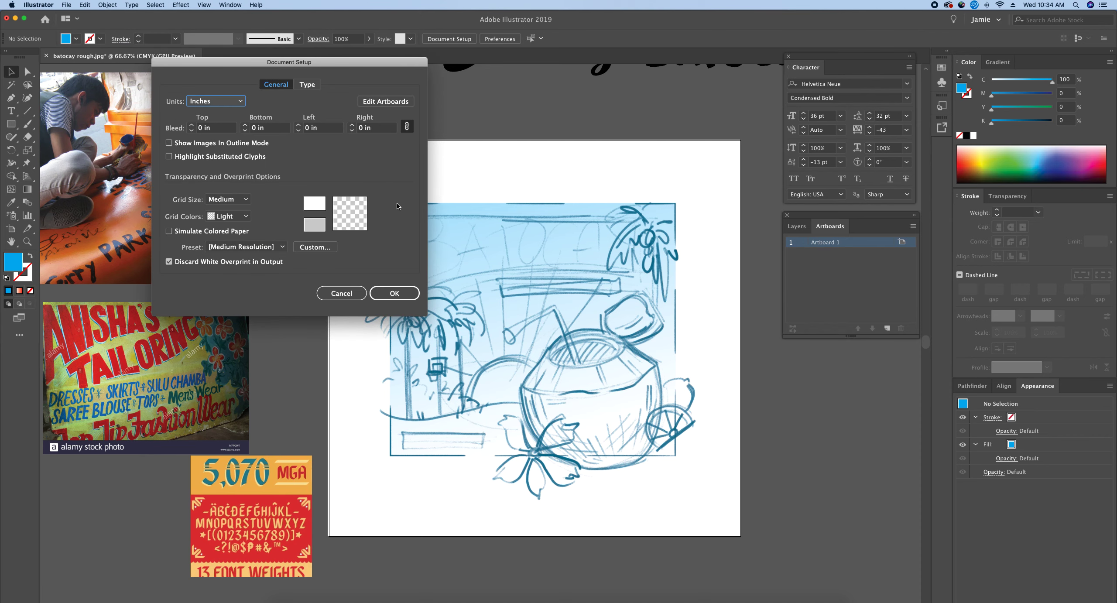
pyautogui.click(214, 102)
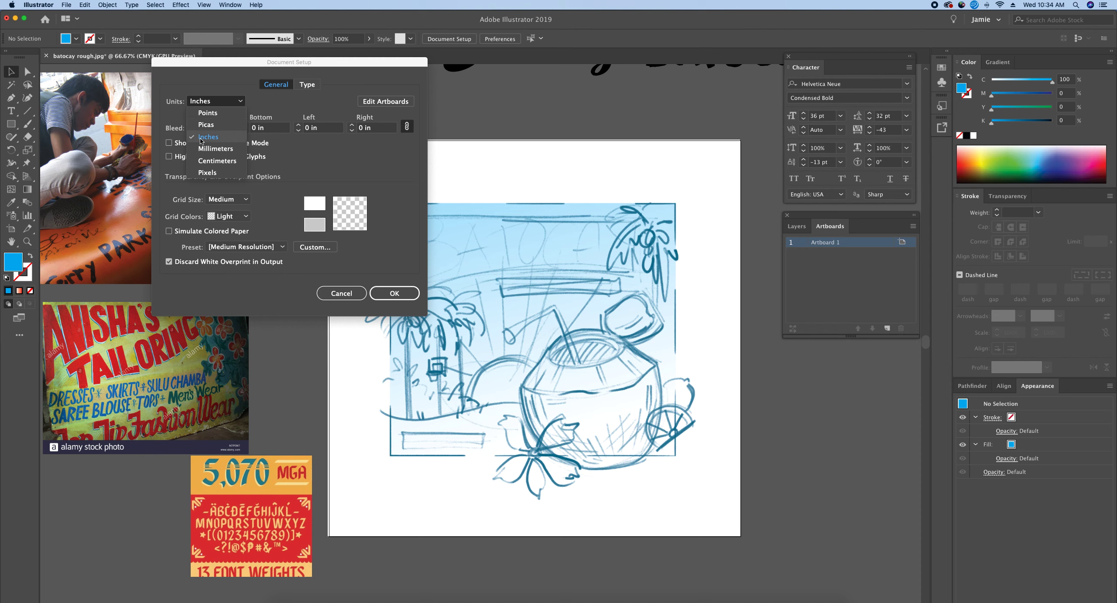
pyautogui.click(288, 105)
pyautogui.click(407, 294)
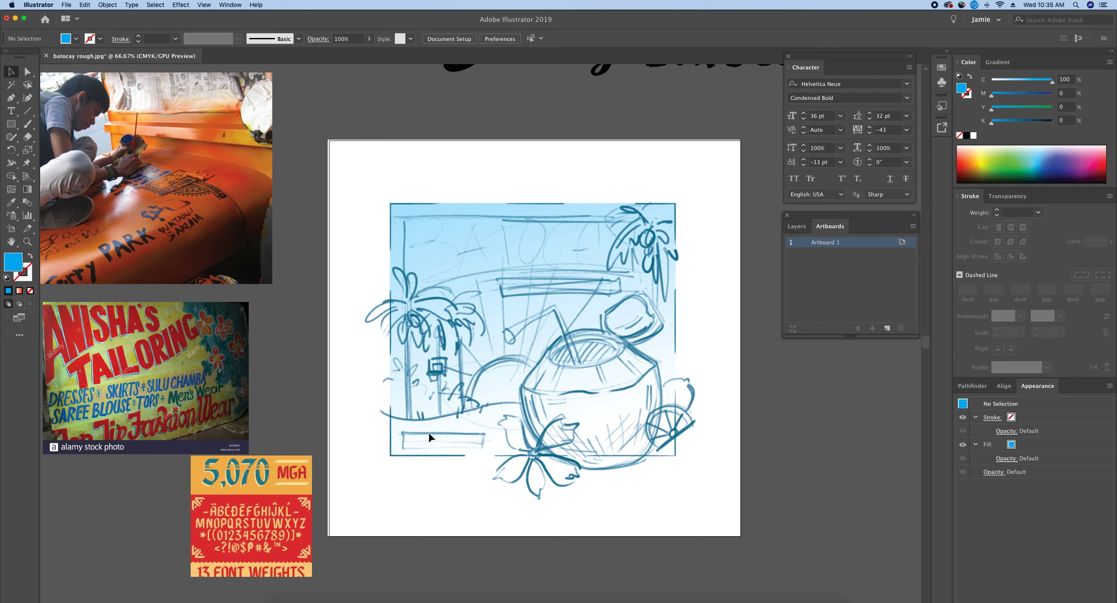
# Examine the reference images, the coconut sketch and the Batocay lettering samples above the artboard.
pyautogui.hscroll(-3, 406, 428)
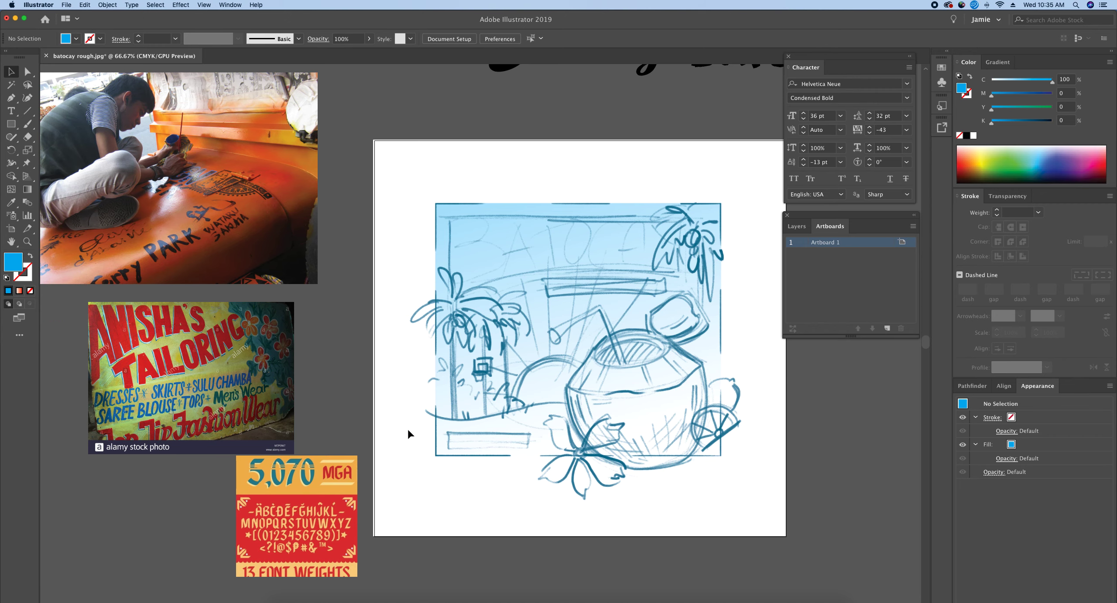
pyautogui.hscroll(-2, 503, 265)
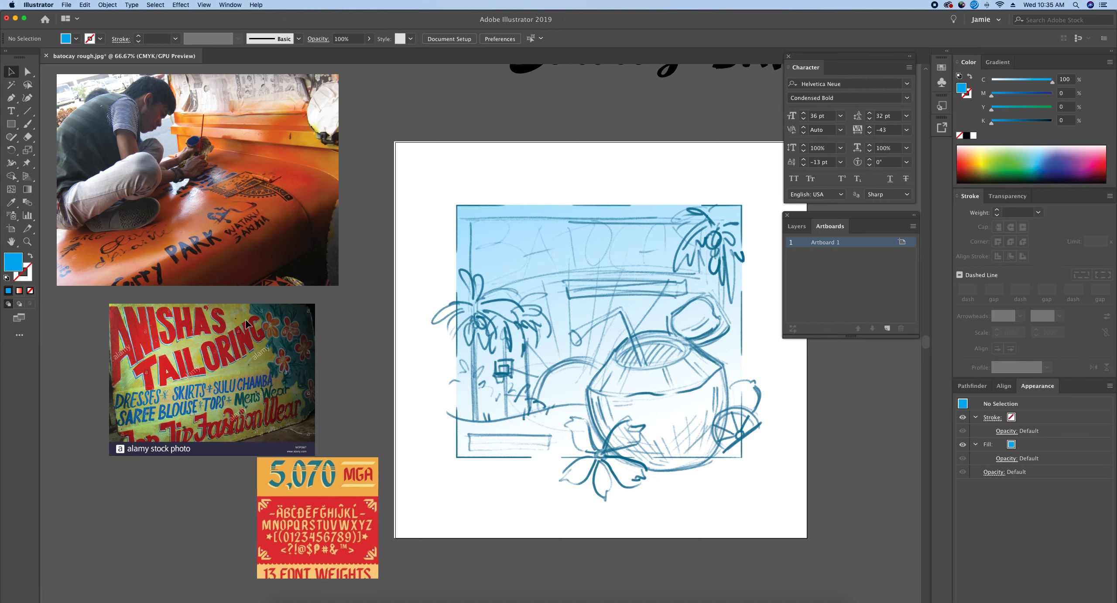
pyautogui.hscroll(5, 245, 325)
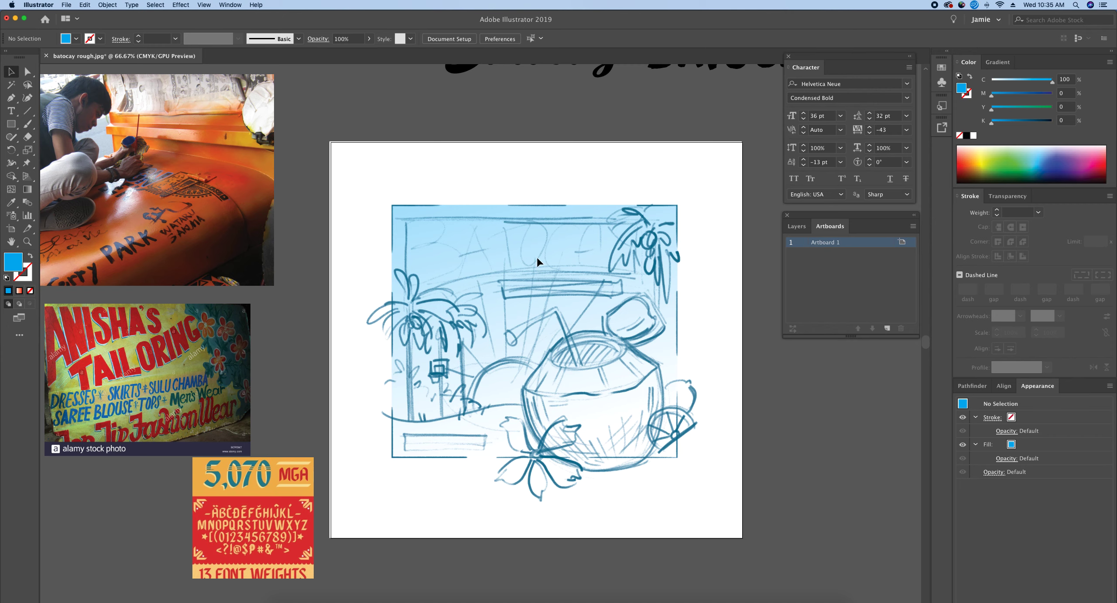
pyautogui.scroll(5, 669, 254)
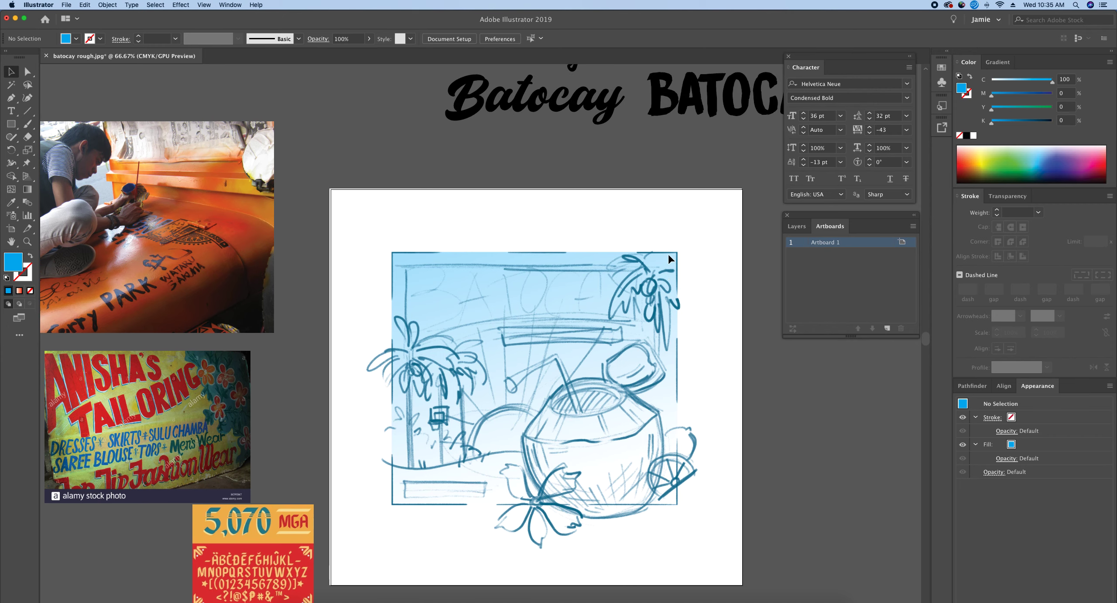
pyautogui.hscroll(2, 666, 256)
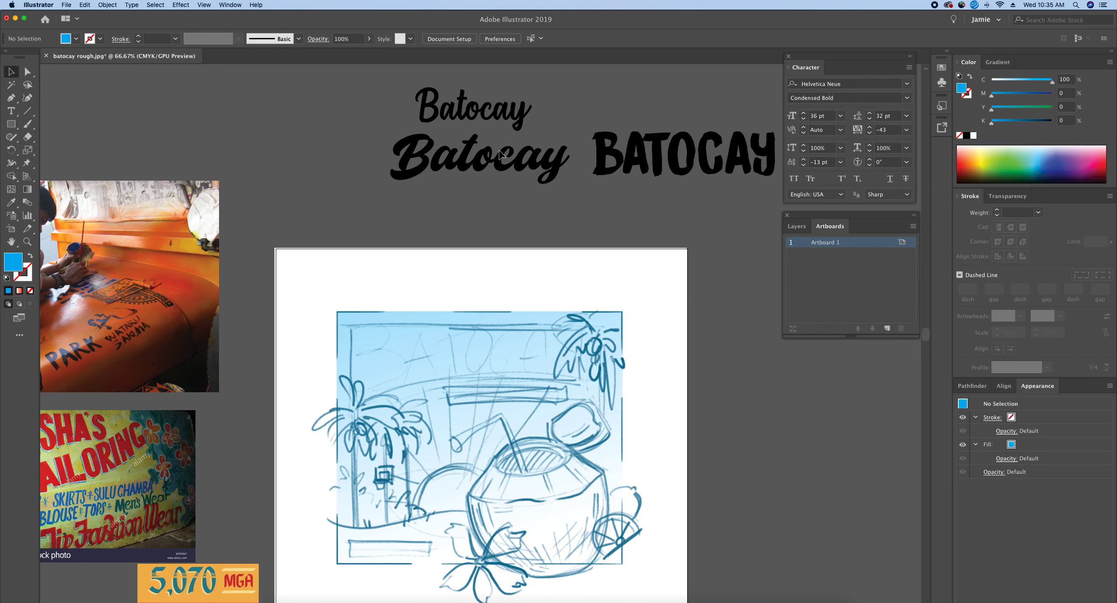
pyautogui.scroll(-3, 649, 258)
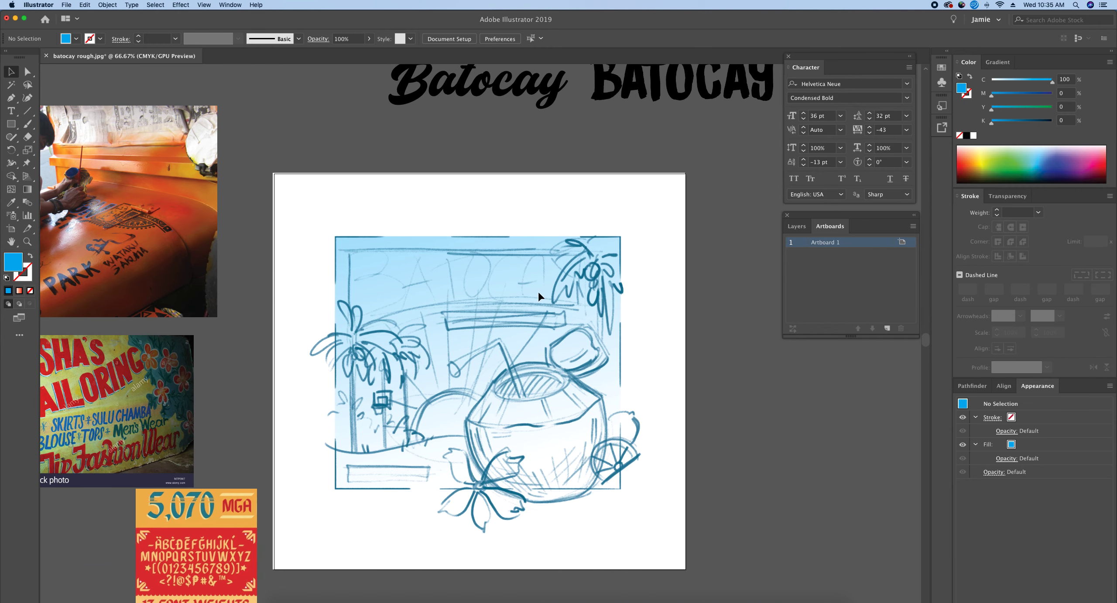
pyautogui.scroll(-1, 424, 302)
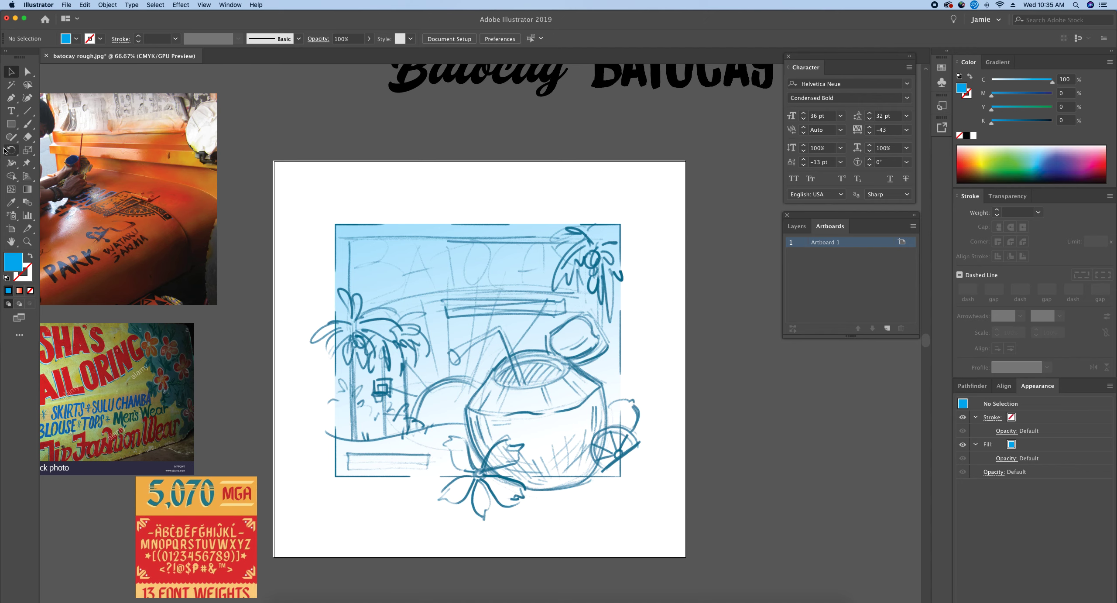
# Pick the Type tool and make the Type layer active, with empty canvas available beside the artboard.
pyautogui.click(11, 112)
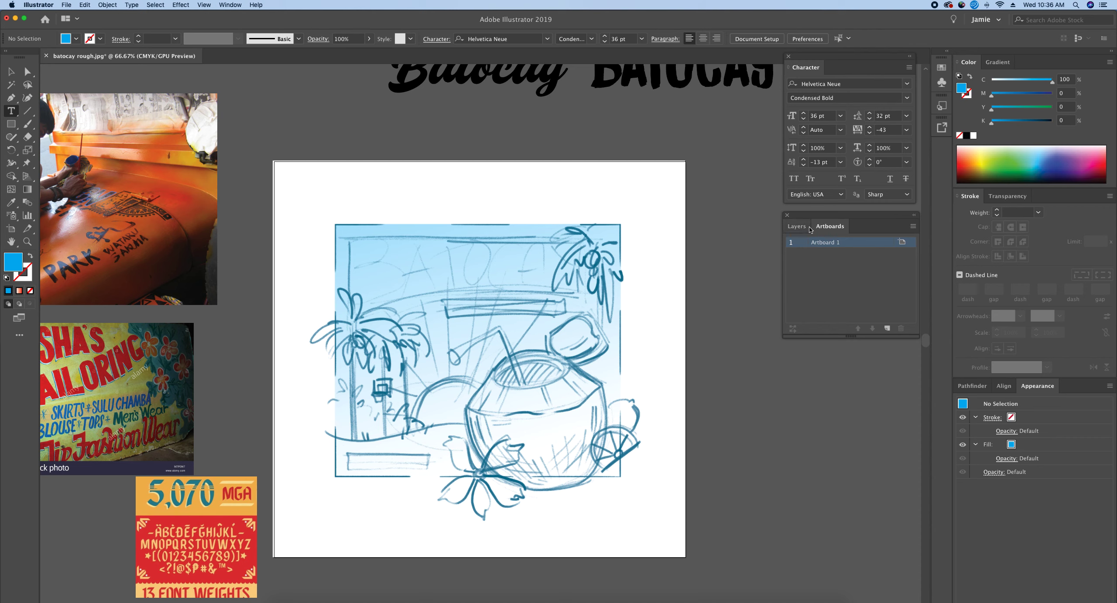
pyautogui.click(797, 226)
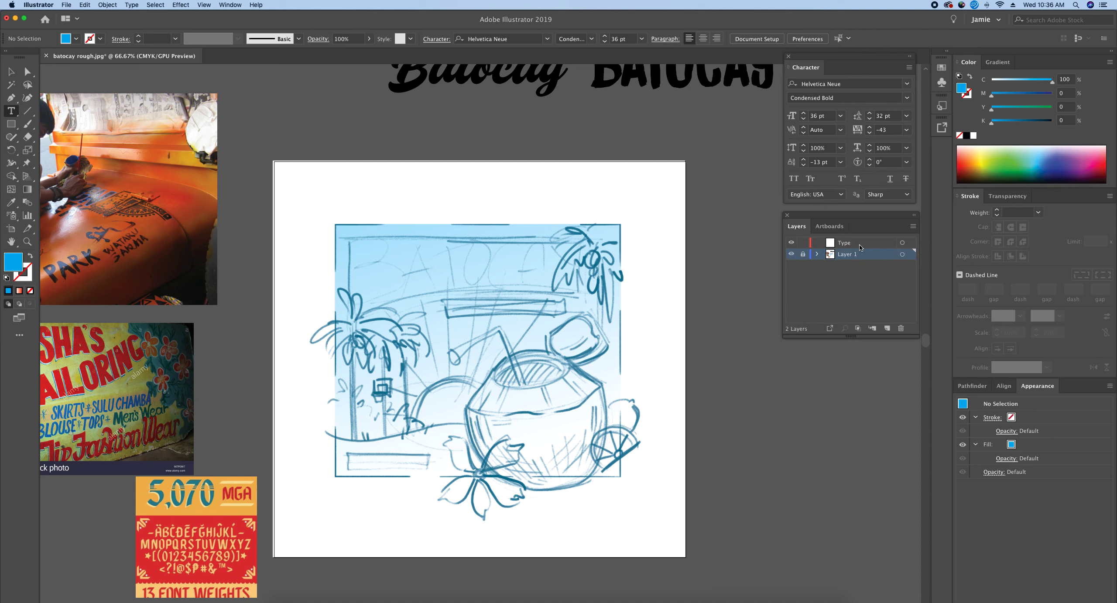
pyautogui.click(834, 248)
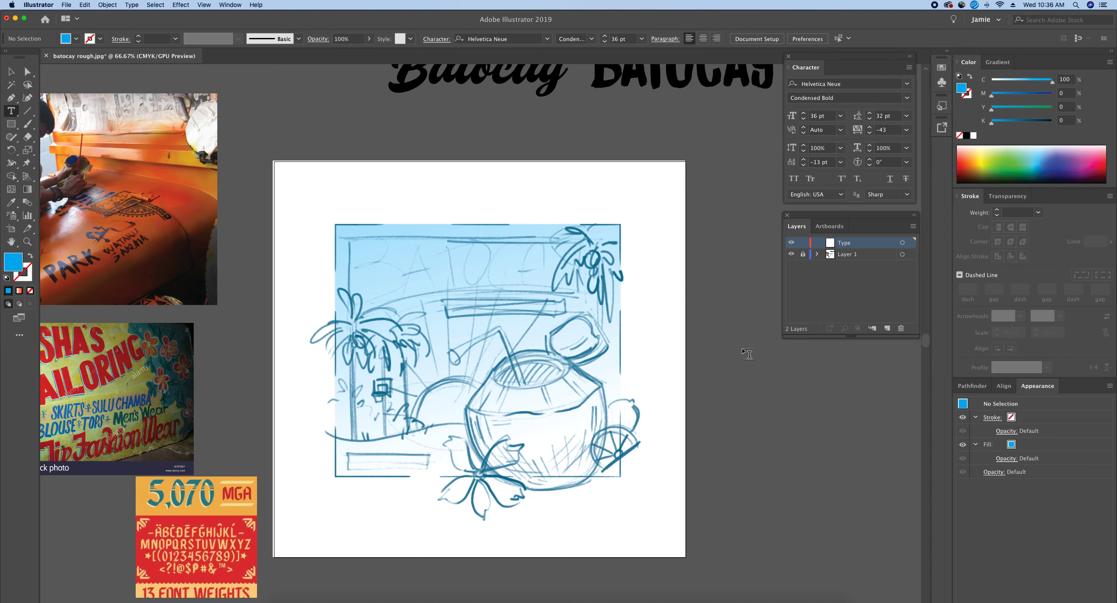
pyautogui.hscroll(10, 713, 344)
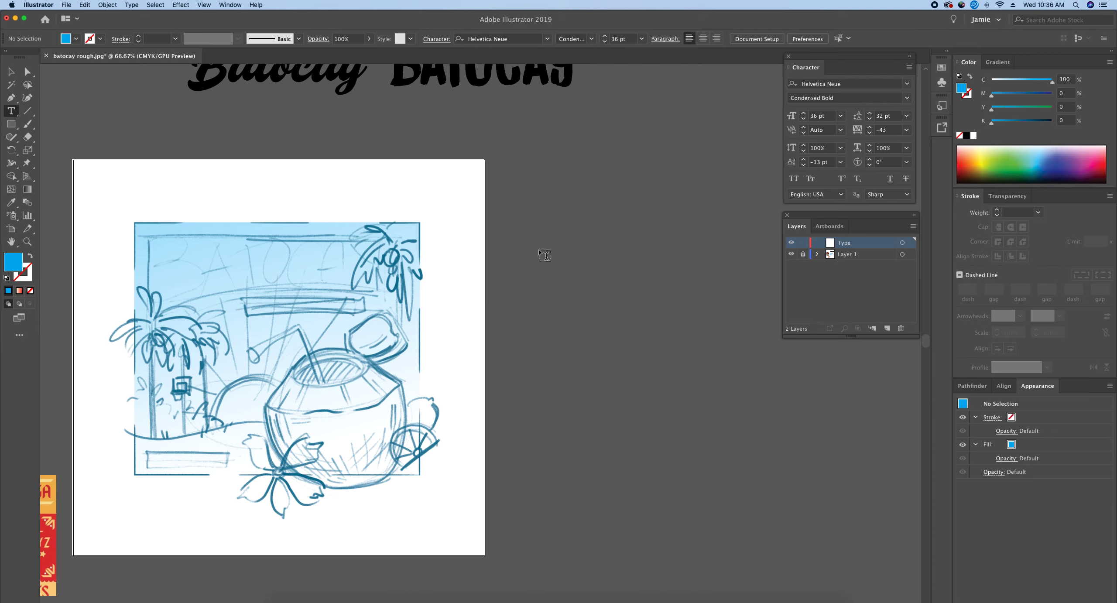
# Add the word "BATOCAY" as point text on the empty canvas beside the artboard.
pyautogui.click(542, 265)
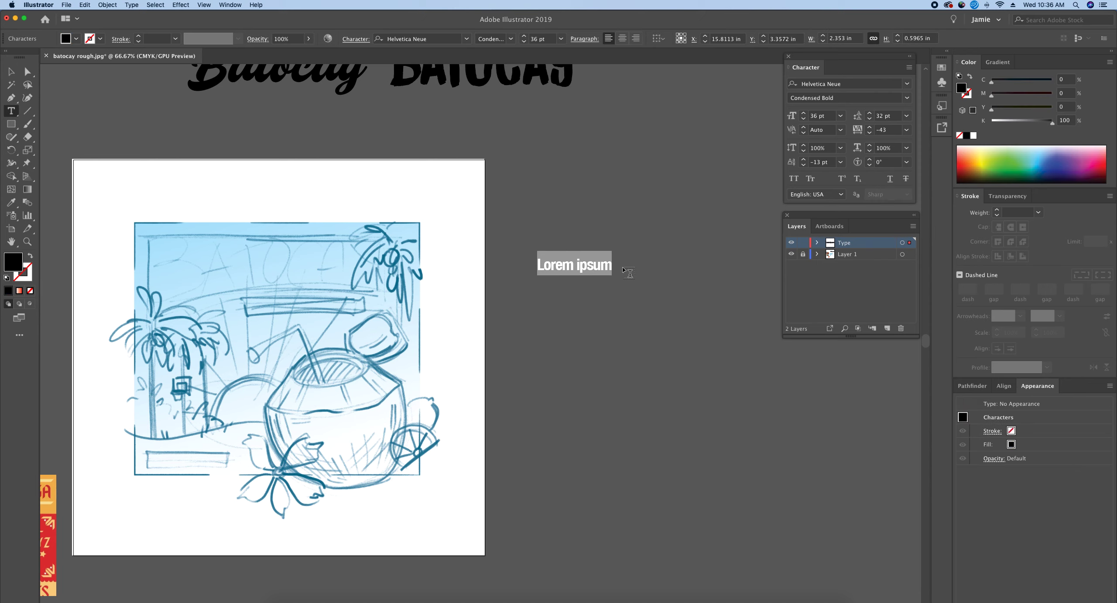
pyautogui.press('BackSpace')
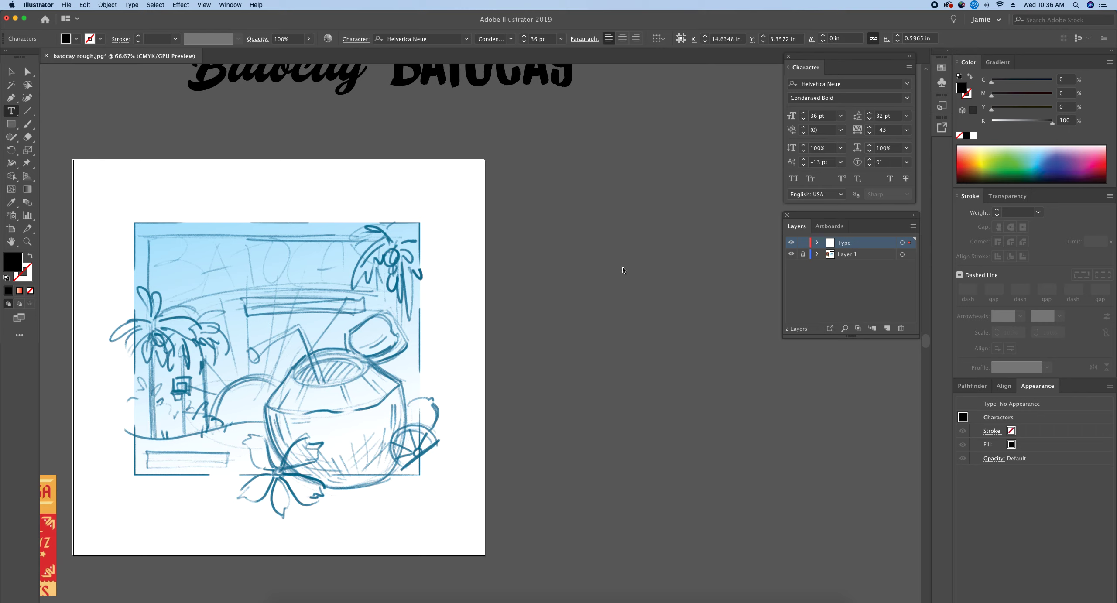
pyautogui.write('B')
pyautogui.press('BackSpace')
pyautogui.write('BA')
pyautogui.press('BackSpace')
pyautogui.write('ATOCAY')
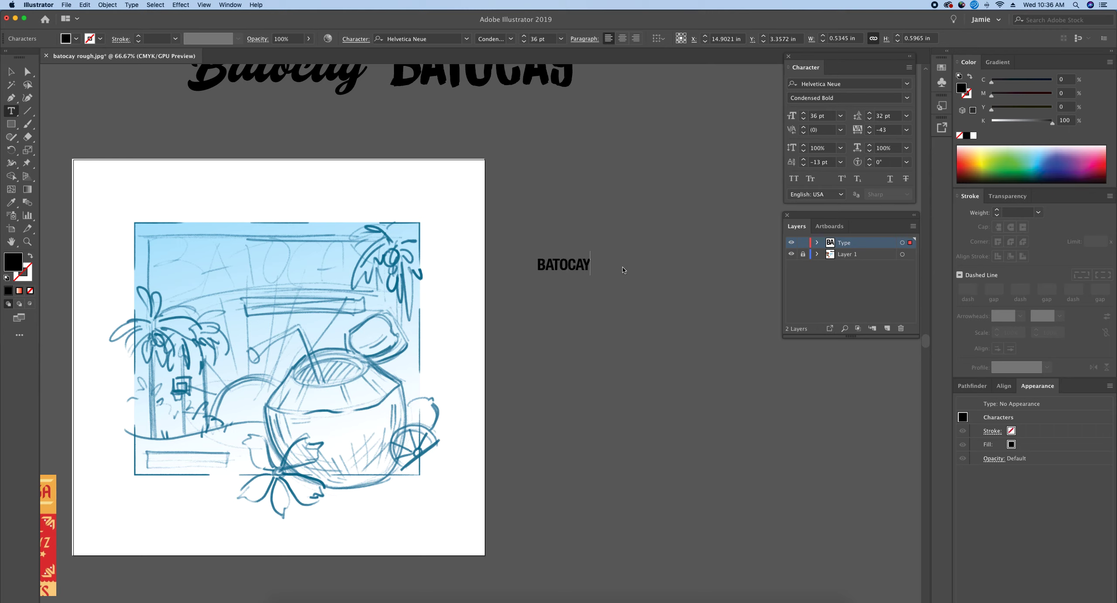
pyautogui.click(623, 267)
pyautogui.press('c')
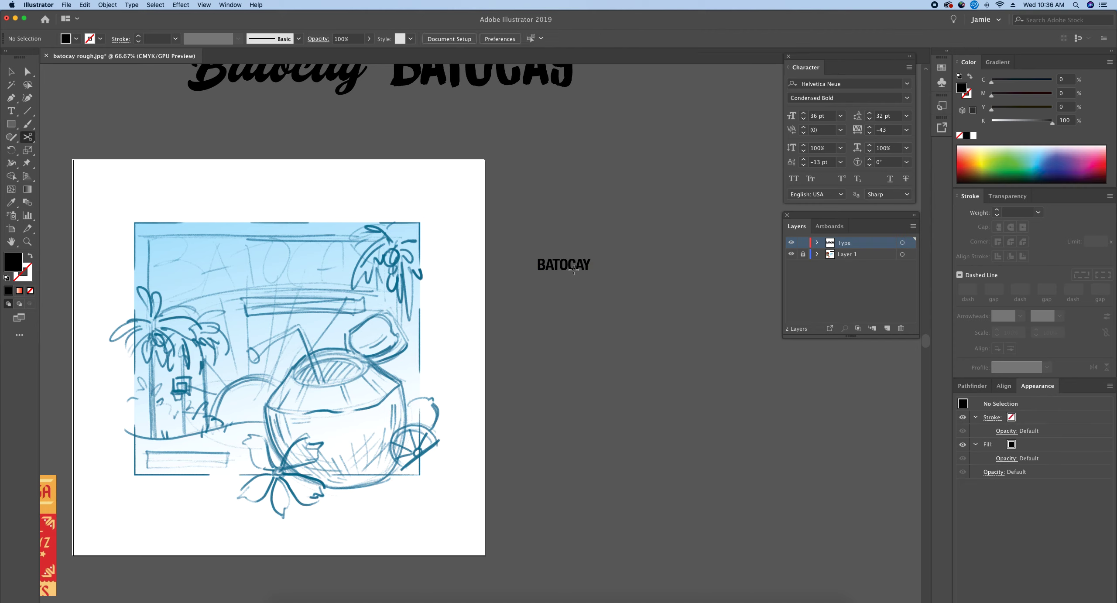
# Move the BATOCAY text into the sketch's upper title area and scale it proportionally to about 161 pt.
pyautogui.press('v')
pyautogui.moveTo(581, 271)
pyautogui.mouseDown()
pyautogui.moveTo(202, 263)
pyautogui.moveTo(239, 273)
pyautogui.mouseUp()
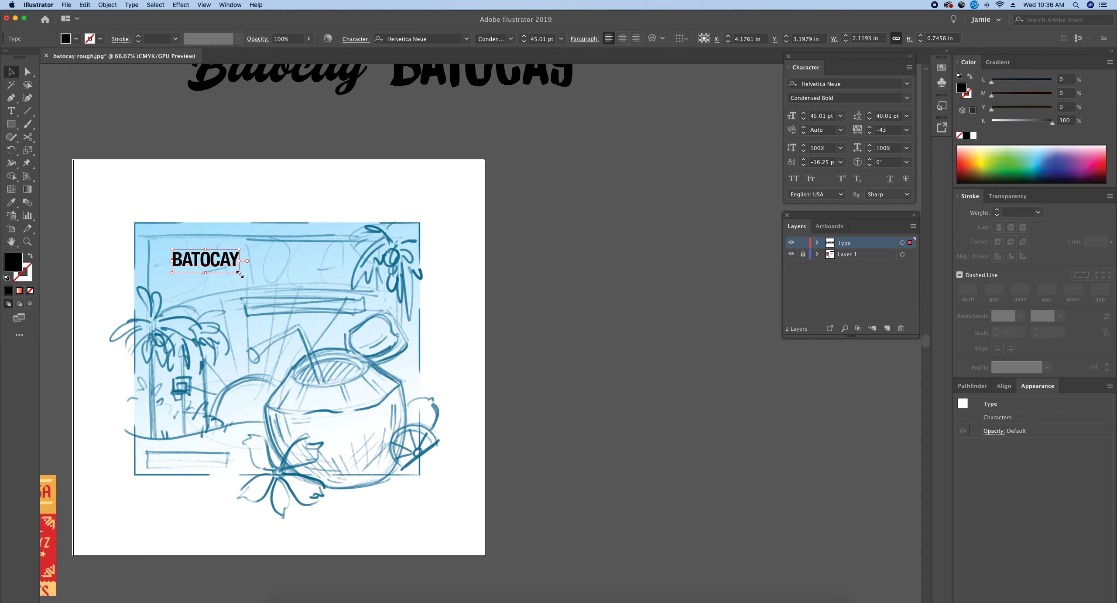
pyautogui.moveTo(240, 273); pyautogui.dragTo(350, 296)
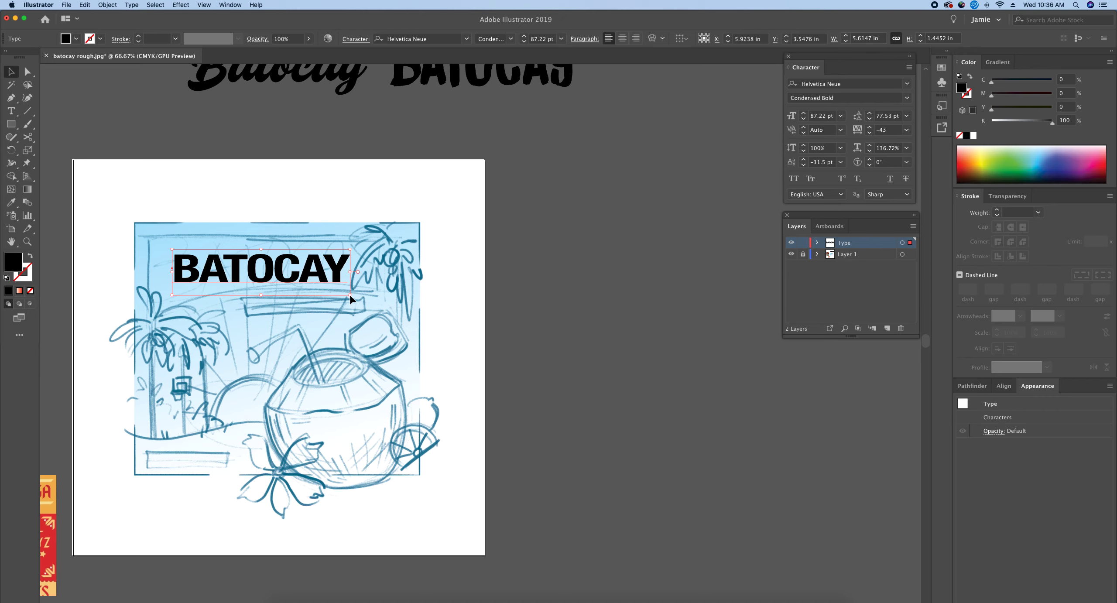
pyautogui.press('super+z')
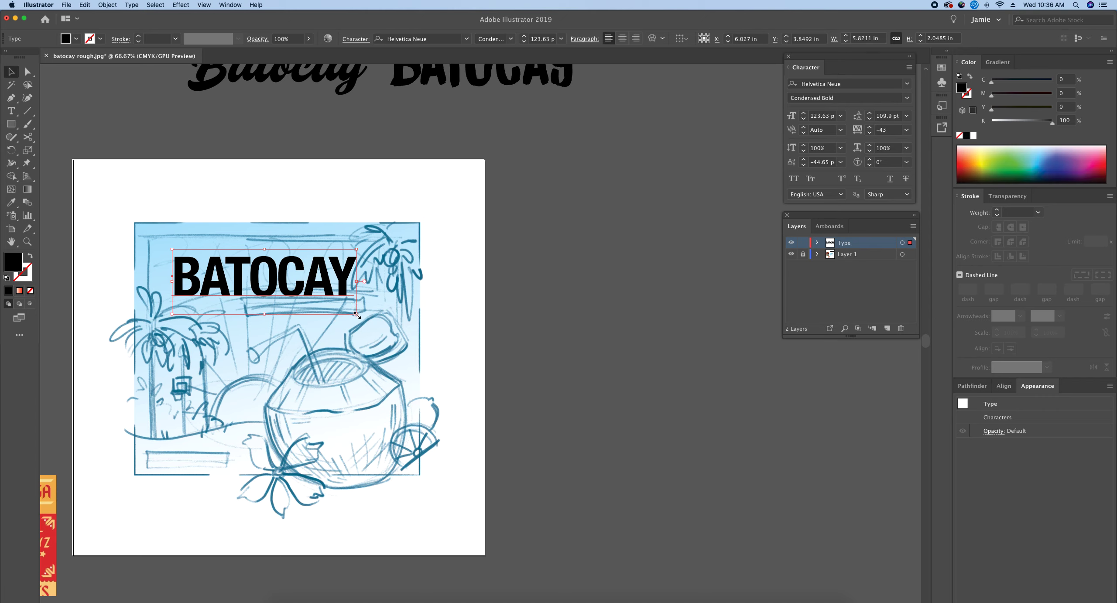
pyautogui.moveTo(357, 314); pyautogui.dragTo(404, 330)
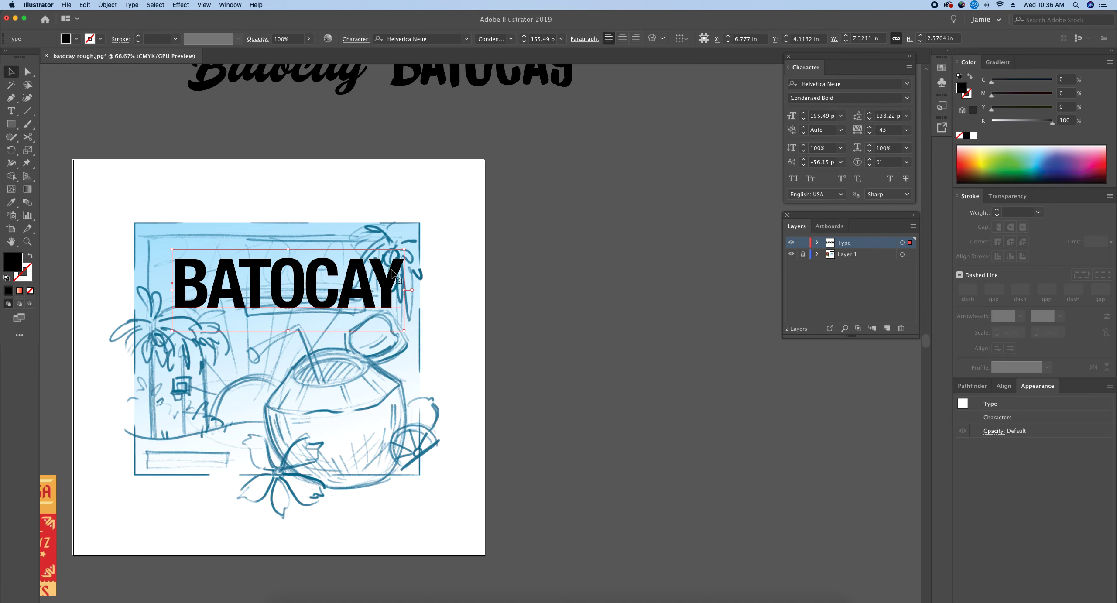
pyautogui.moveTo(393, 272); pyautogui.dragTo(370, 257)
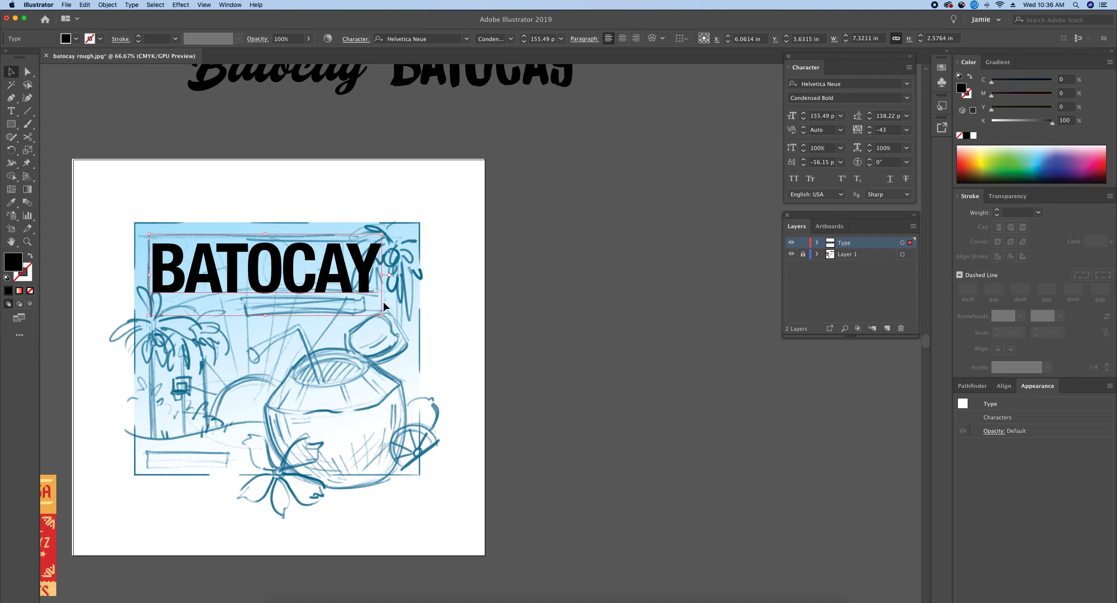
pyautogui.moveTo(382, 316); pyautogui.dragTo(380, 281)
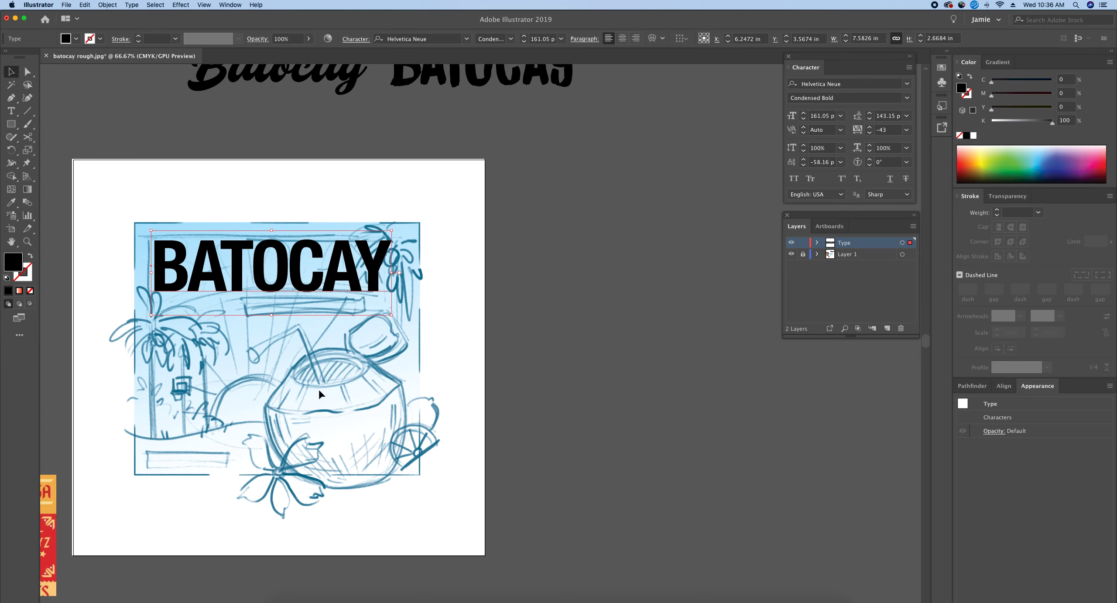
# Try a brown fill of C 43, M 50, Y 88, K 46 on the BATOCAY text and return it to black.
pyautogui.hscroll(-10, 387, 312)
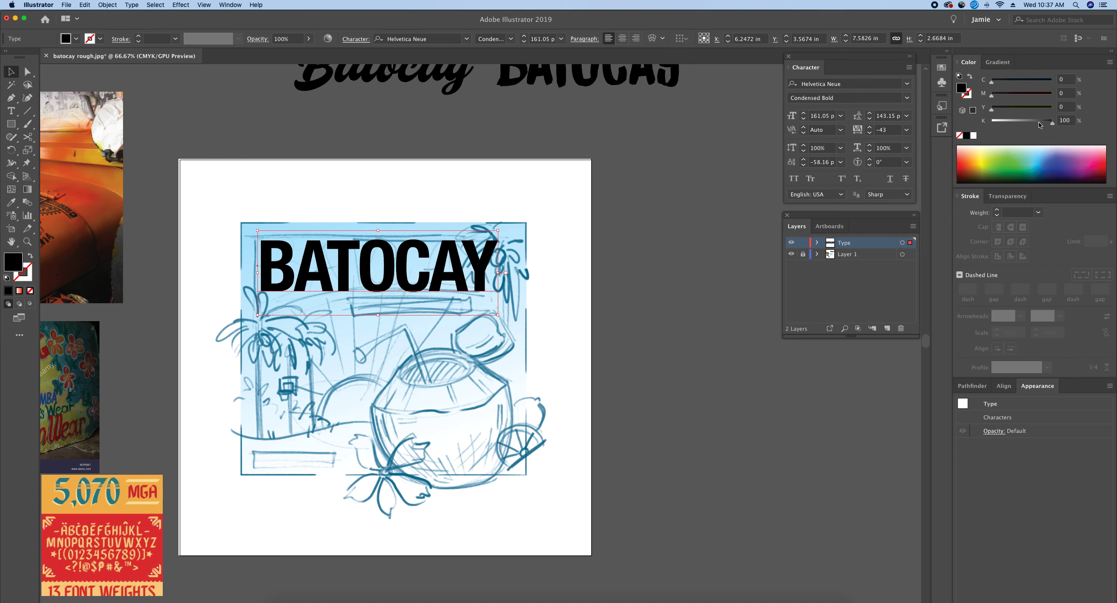
pyautogui.moveTo(1039, 125); pyautogui.dragTo(1018, 80)
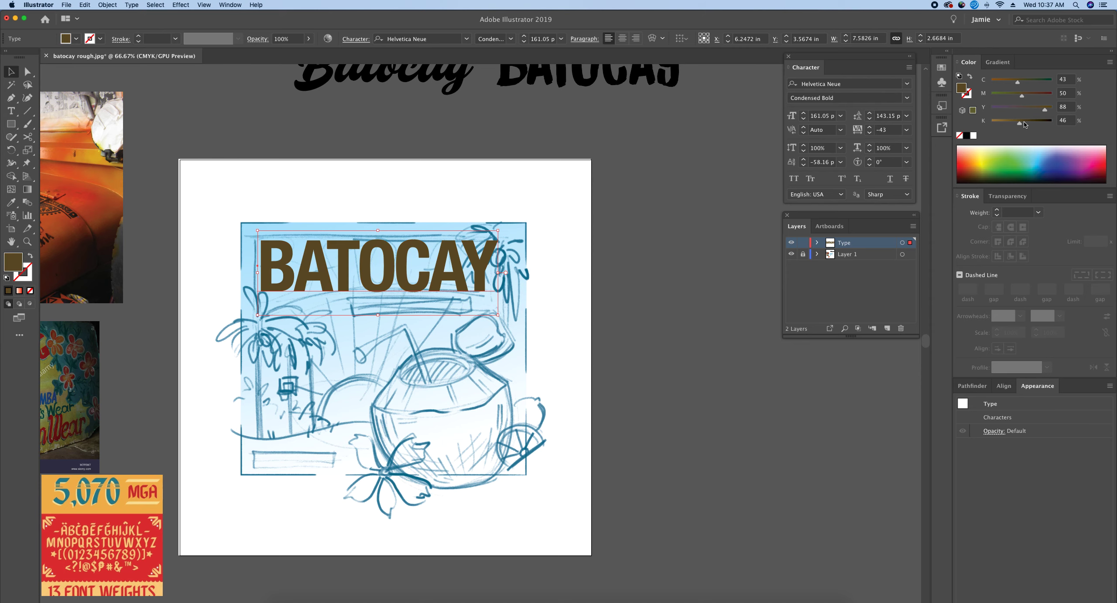
pyautogui.click(966, 136)
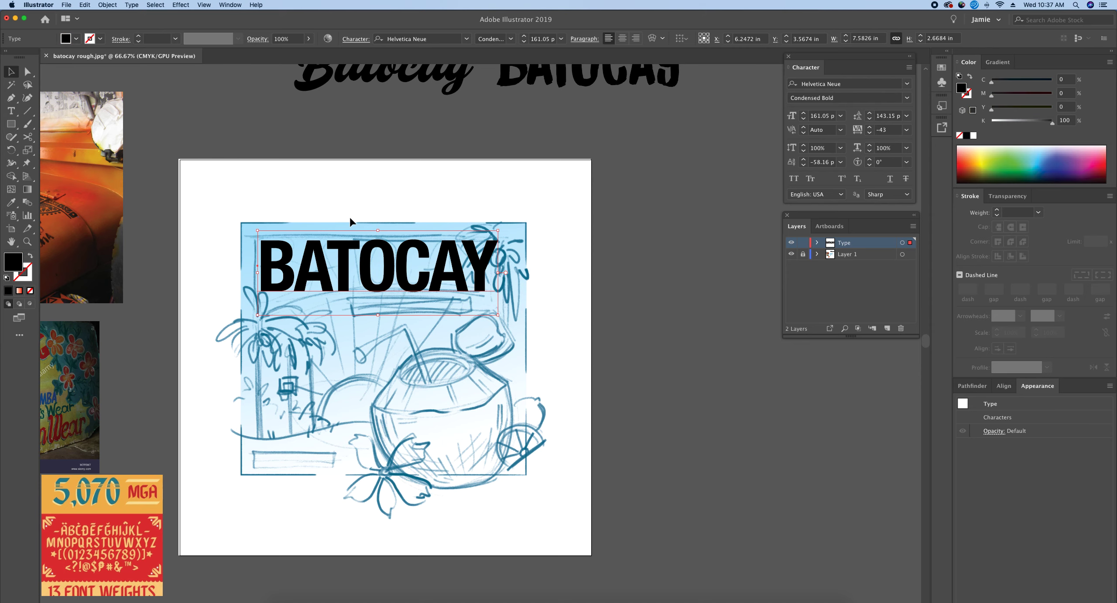
# Nudge the BATOCAY text slightly right and fill it with cyan, using C 100 and K 0.
pyautogui.moveTo(352, 215); pyautogui.dragTo(534, 188)
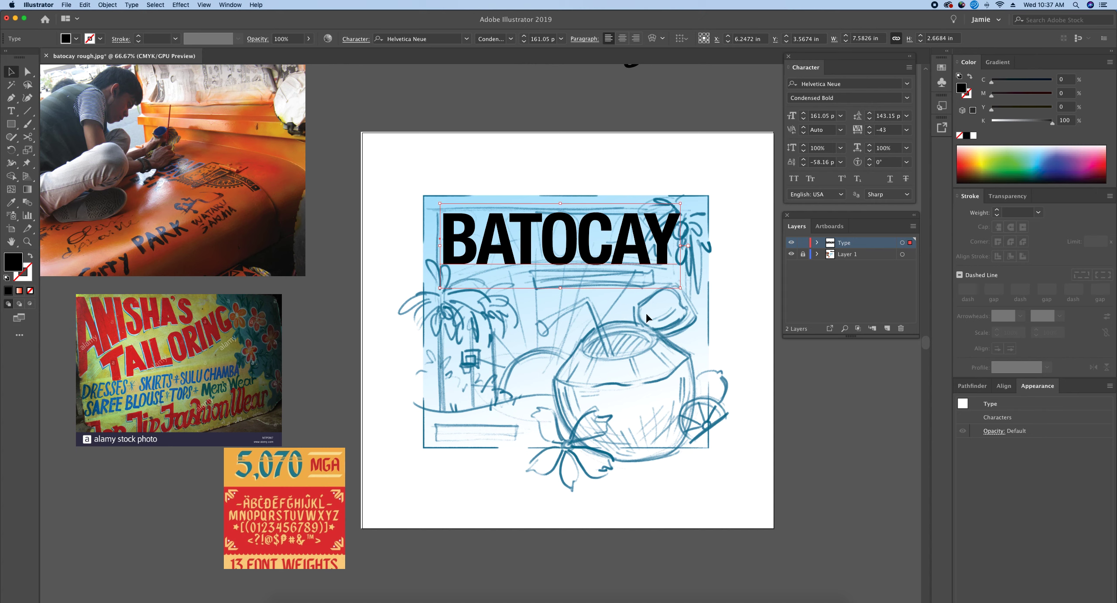
pyautogui.moveTo(665, 247); pyautogui.dragTo(668, 247)
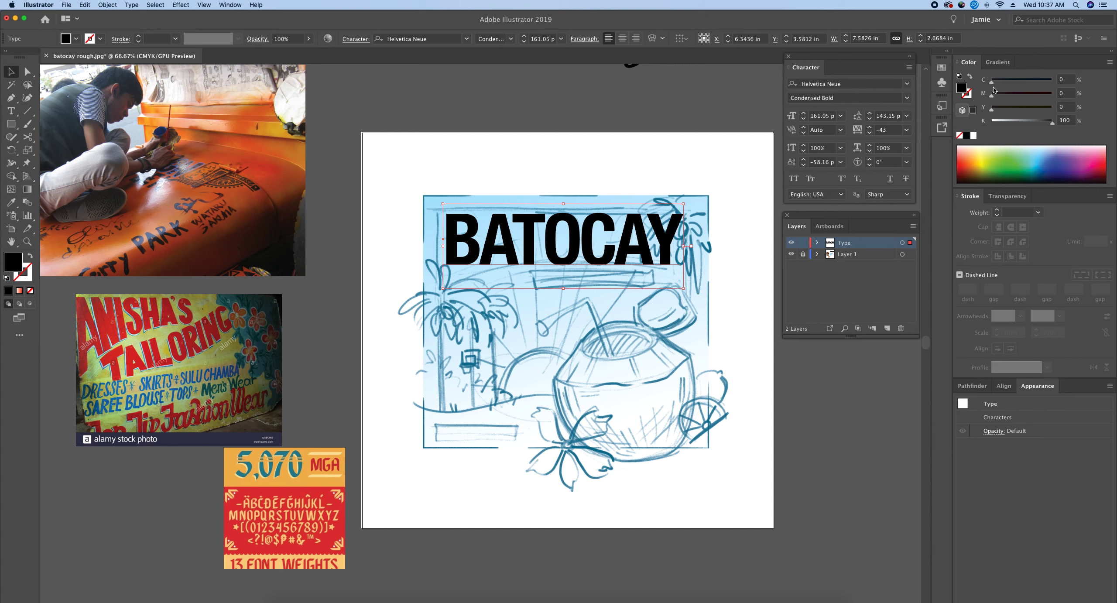
pyautogui.moveTo(1043, 81); pyautogui.dragTo(1062, 80)
pyautogui.moveTo(1027, 124); pyautogui.dragTo(987, 124)
# Duplicate the cyan BATOCAY text, offset the copy slightly up and right over the original, and darken it to black with K 100.
pyautogui.press('super+shift+b')
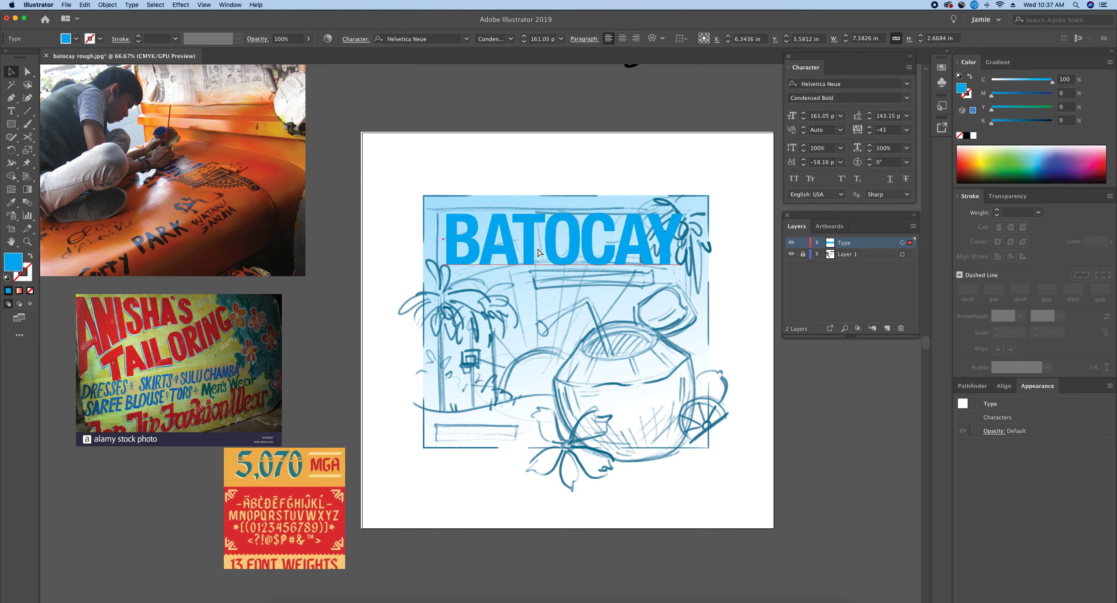
pyautogui.press('super+v')
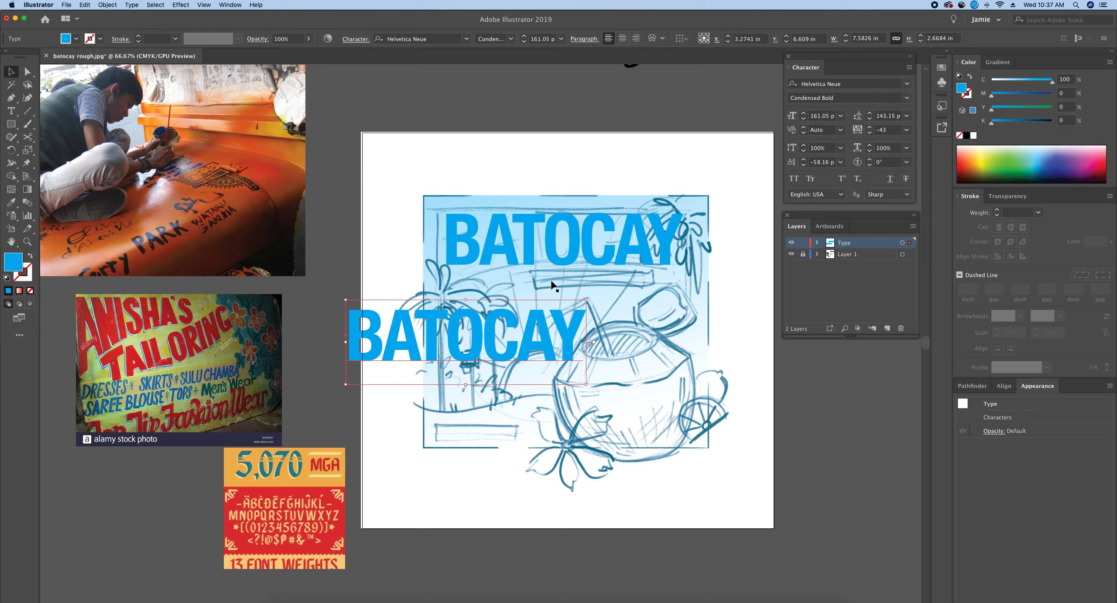
pyautogui.moveTo(516, 317); pyautogui.dragTo(616, 218)
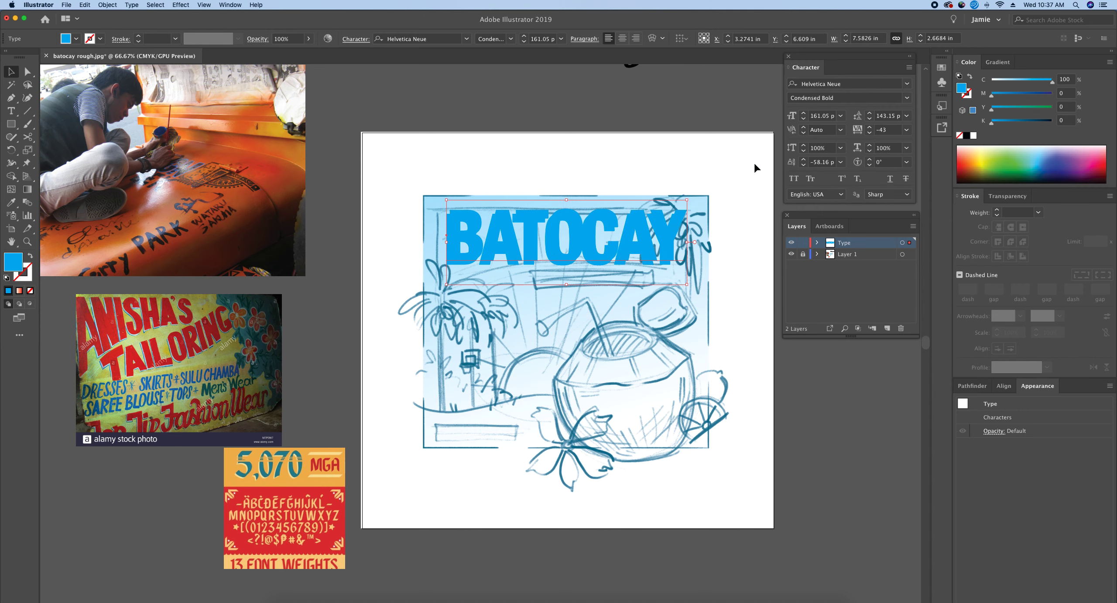
pyautogui.moveTo(992, 123); pyautogui.dragTo(1056, 123)
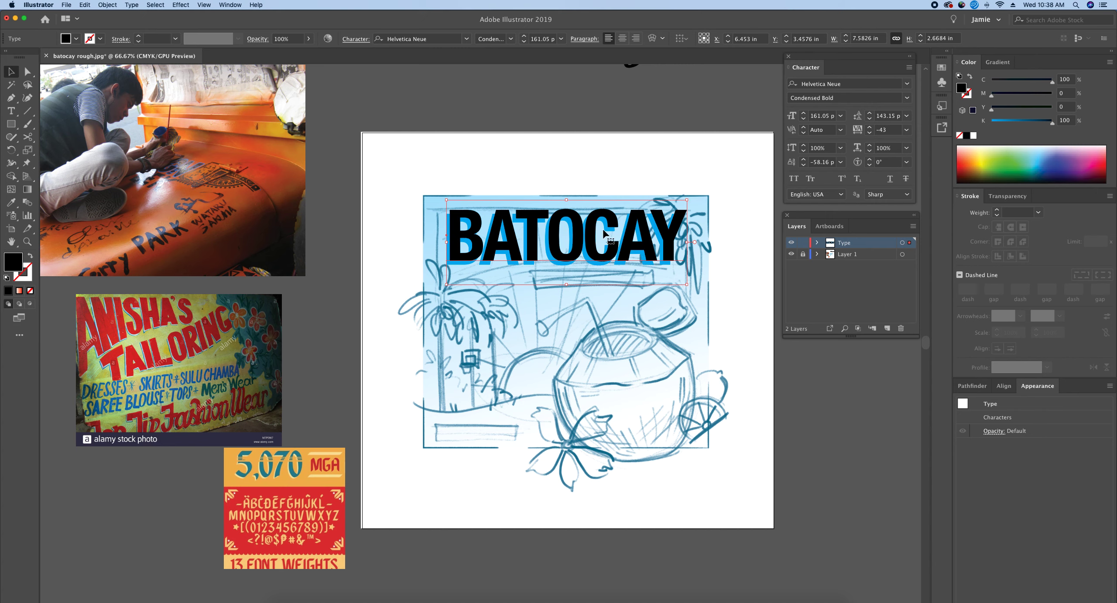
# Replace the black BATOCAY copy's wording with COCONUTS and move it up and right, off the cyan text.
pyautogui.doubleClick(683, 248)
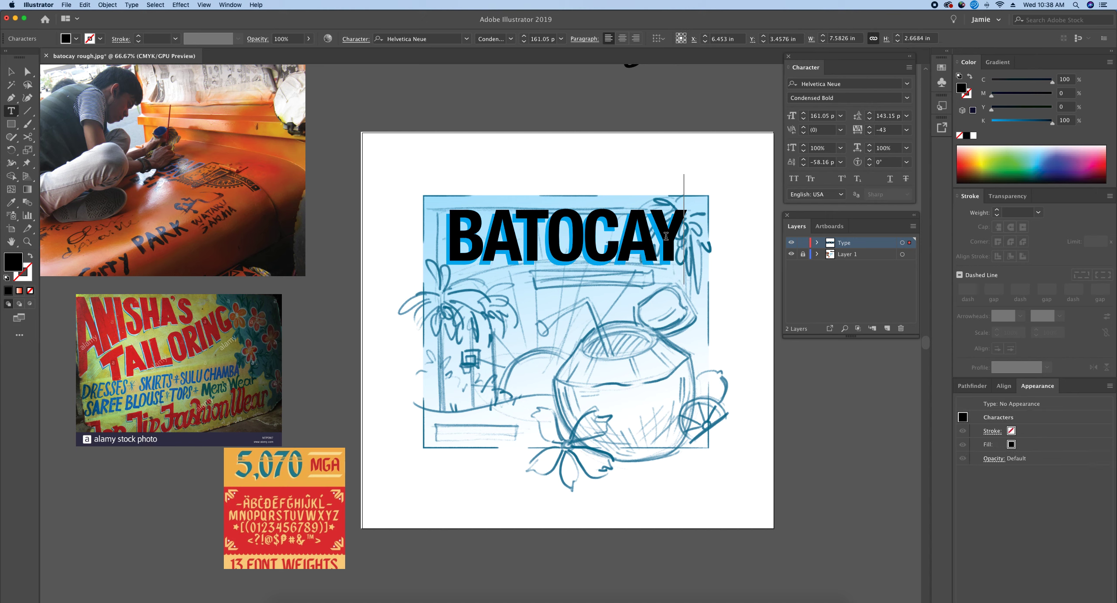
pyautogui.press('super+a')
pyautogui.write('COCONUTS')
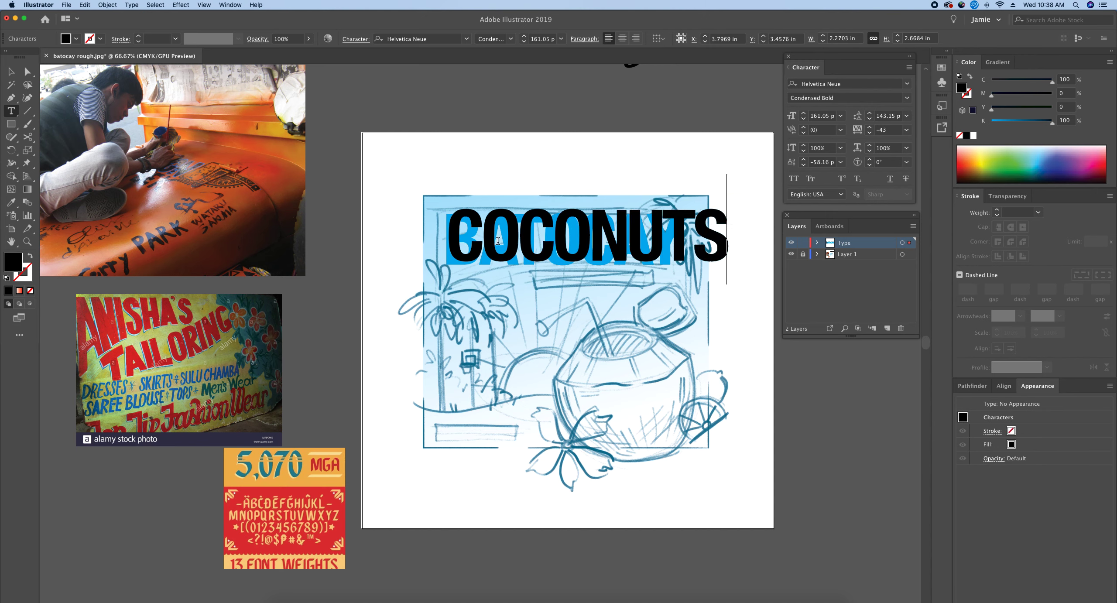
pyautogui.press('Escape')
pyautogui.moveTo(558, 256); pyautogui.dragTo(600, 201)
# Delete the cyan BATOCAY text and move the COCONUTS text down into the sketch's title area.
pyautogui.click(550, 262)
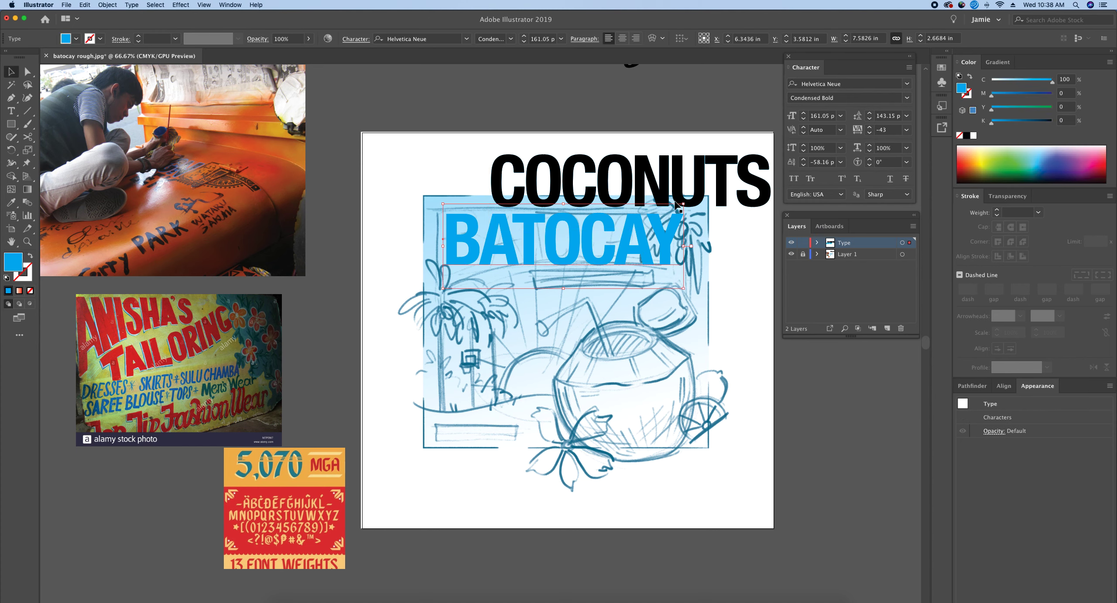
pyautogui.press('Delete')
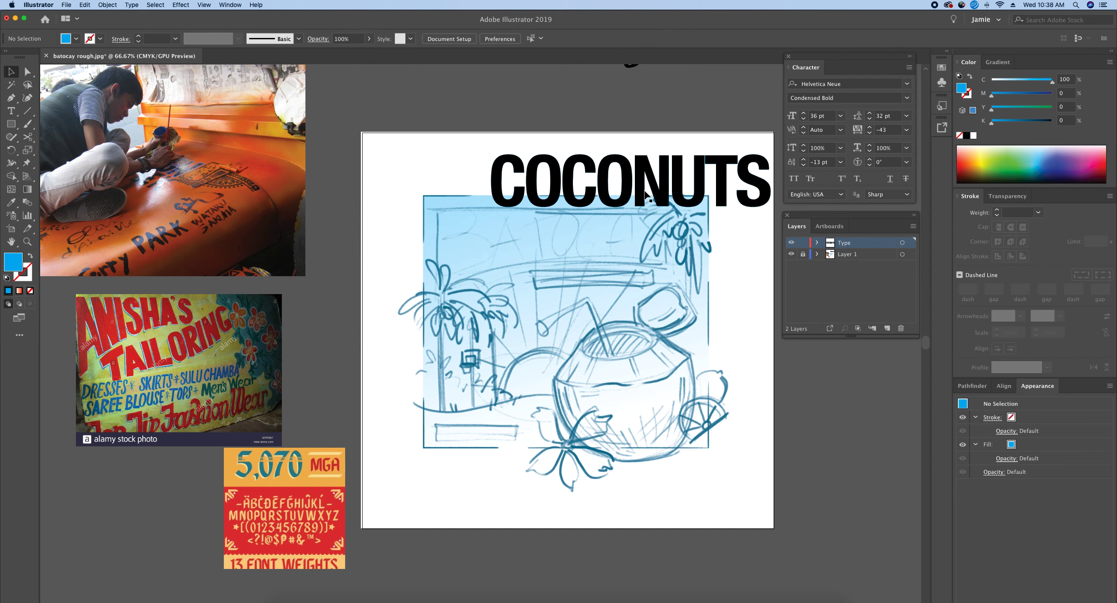
pyautogui.moveTo(646, 195)
pyautogui.mouseDown()
pyautogui.moveTo(583, 241)
pyautogui.moveTo(592, 255)
pyautogui.mouseUp()
# Replace the COCONUTS wording with BATOCAY.
pyautogui.doubleClick(669, 248)
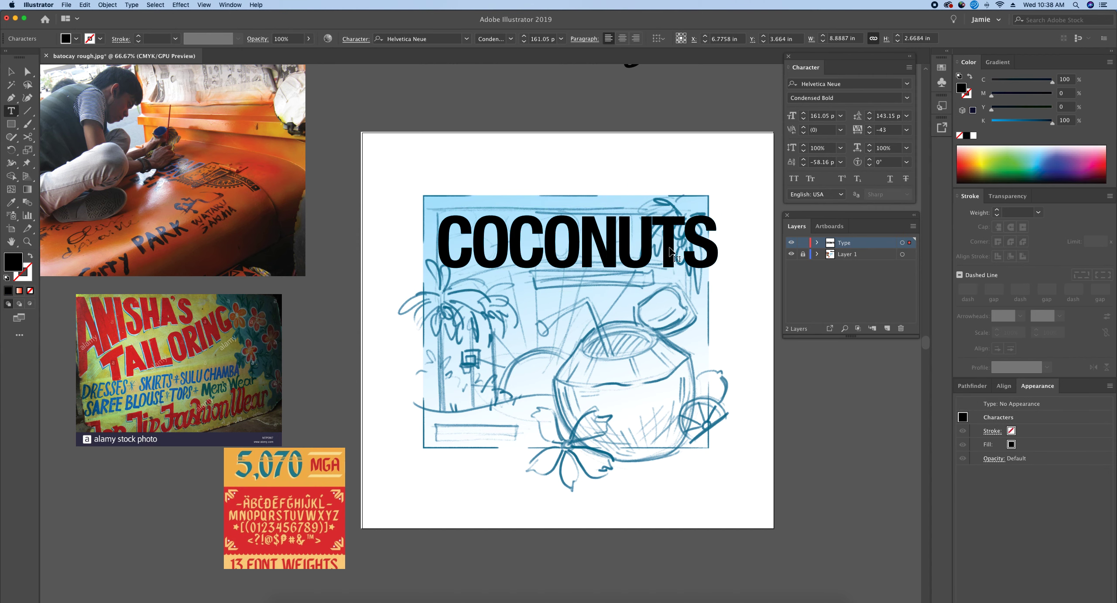
pyautogui.press('super+a')
pyautogui.write('P')
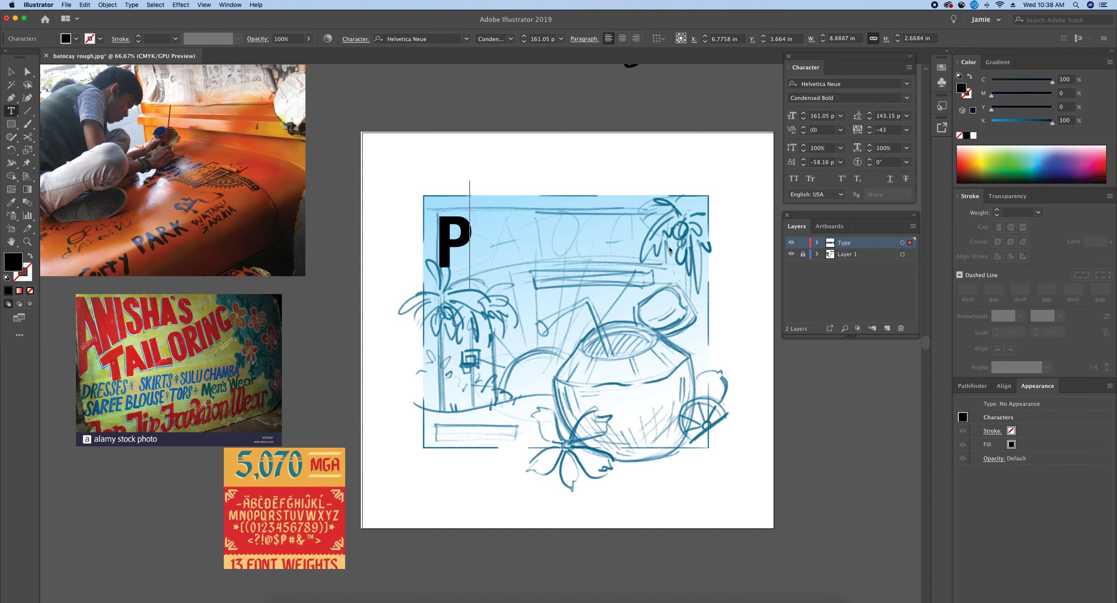
pyautogui.press('BackSpace')
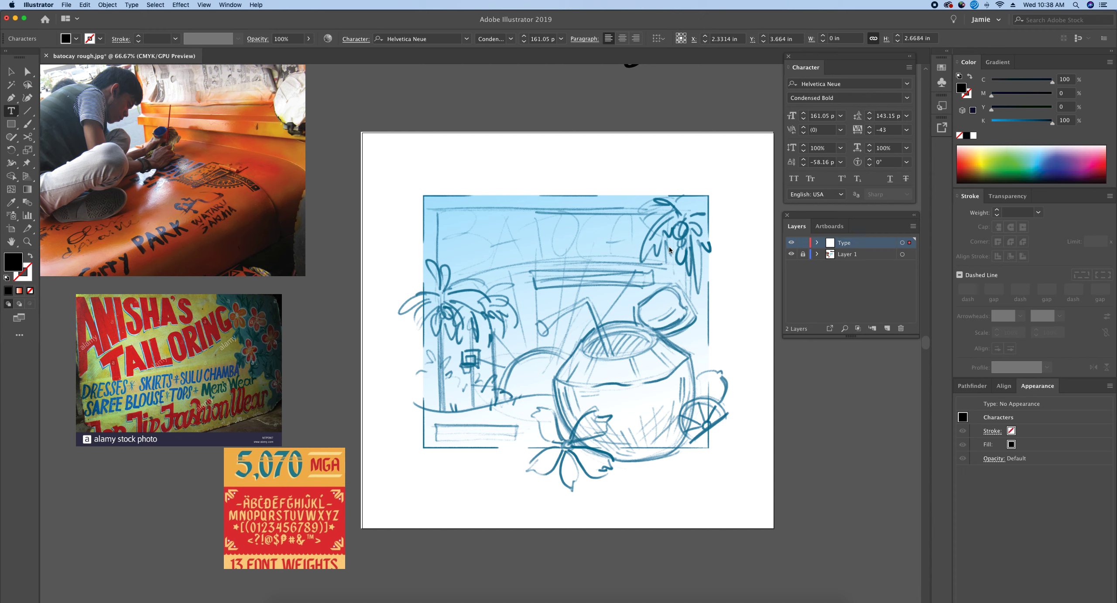
pyautogui.write('B')
pyautogui.press('BackSpace')
pyautogui.write('BO')
pyautogui.press('BackSpace')
pyautogui.write('AT')
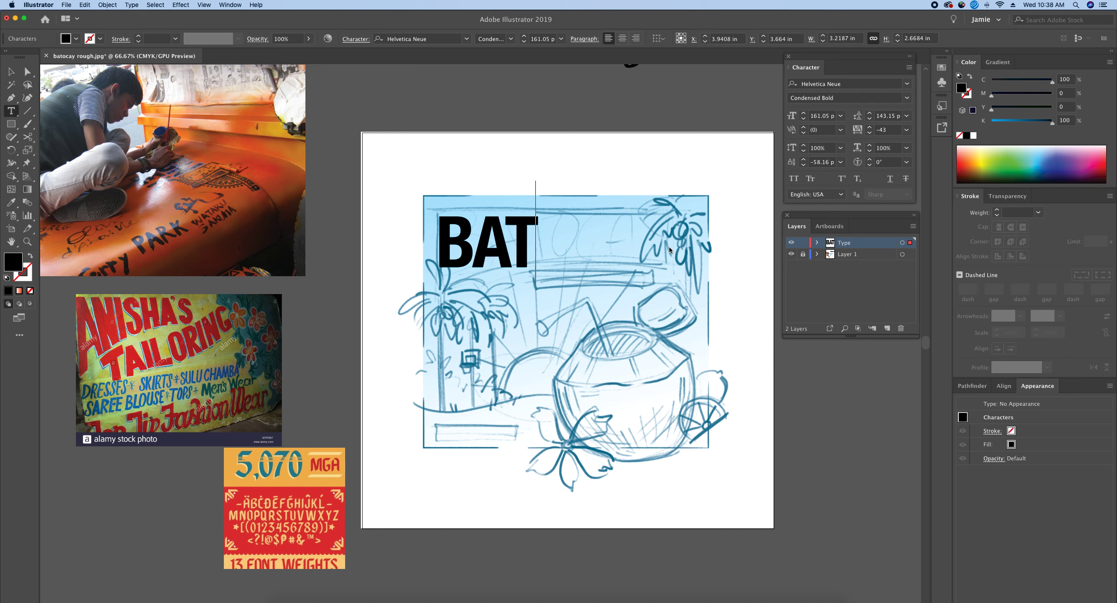
pyautogui.write('OCAY')
pyautogui.press('Escape')
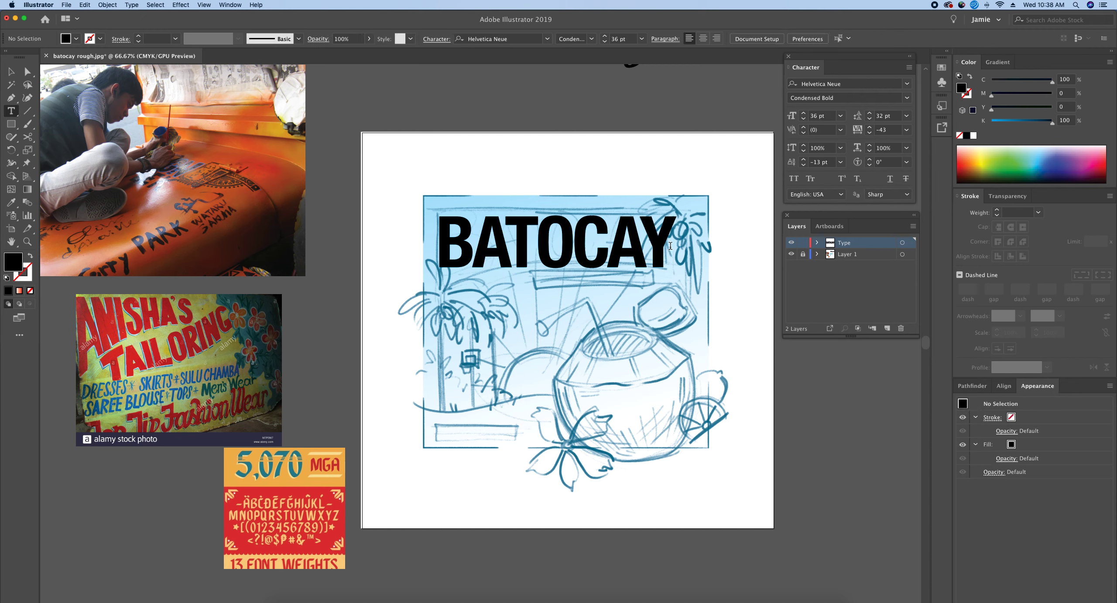
# Add a new fill to the BATOCAY text and color it red with C 0, M 100, Y 100, K 0.
pyautogui.click(659, 247)
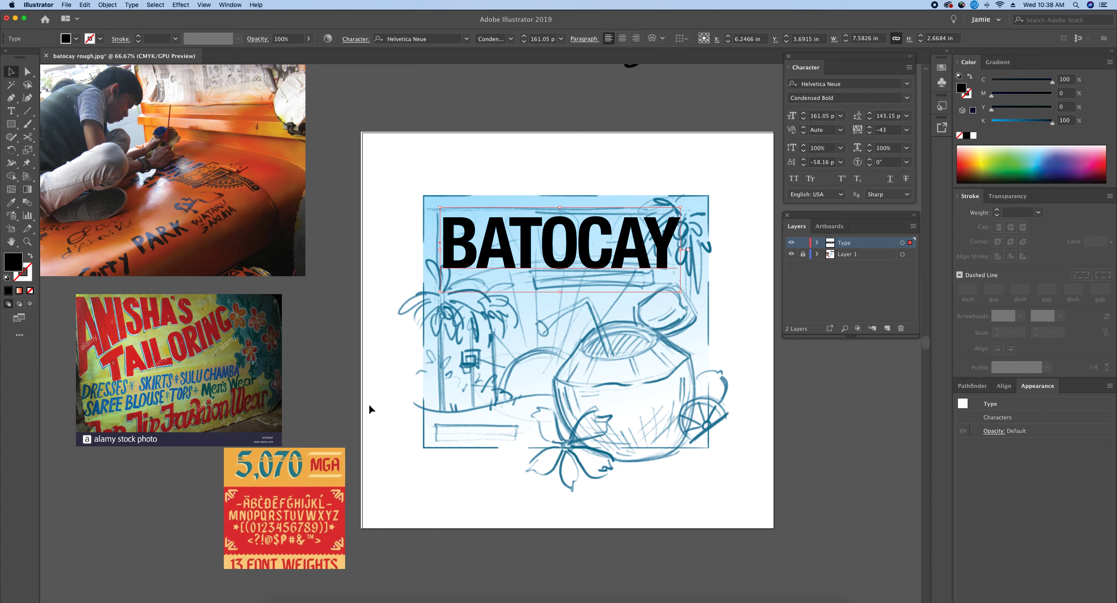
pyautogui.click(1110, 386)
pyautogui.click(1101, 389)
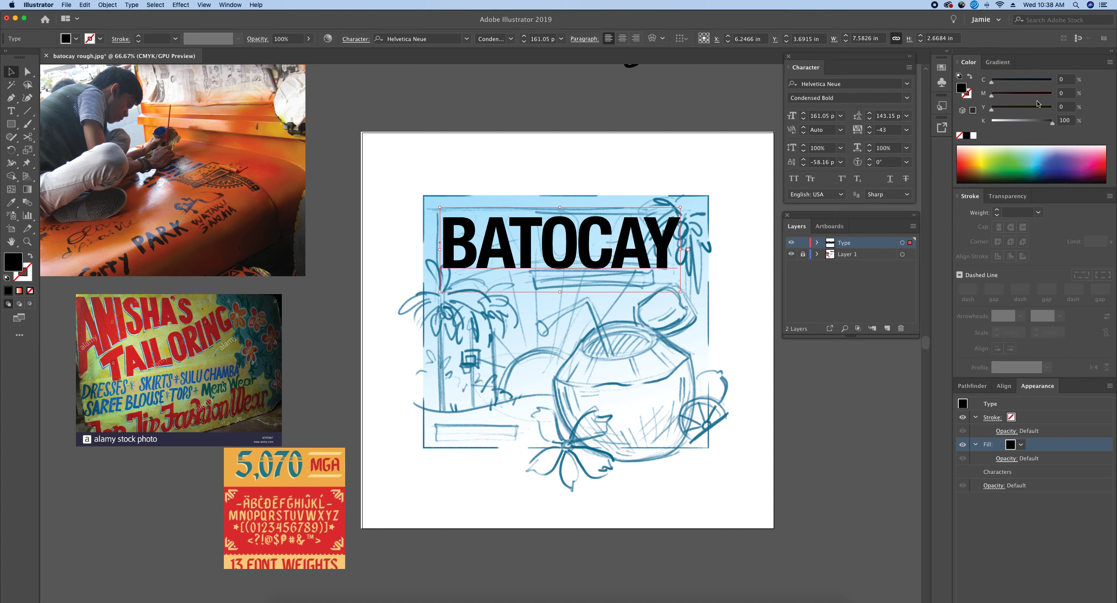
pyautogui.moveTo(1037, 122)
pyautogui.mouseDown()
pyautogui.moveTo(991, 122)
pyautogui.moveTo(1025, 93)
pyautogui.moveTo(1052, 94)
pyautogui.moveTo(1033, 107)
pyautogui.mouseUp()
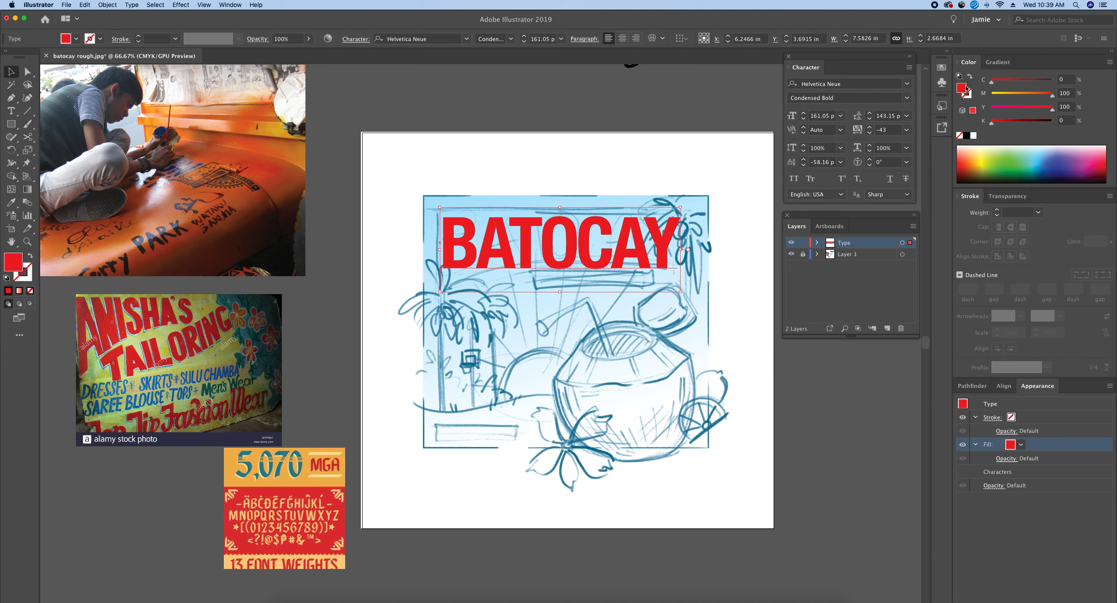
# Add a new black stroke to the BATOCAY text, try weights up to 14 pt, and set it to 5 pt.
pyautogui.click(972, 98)
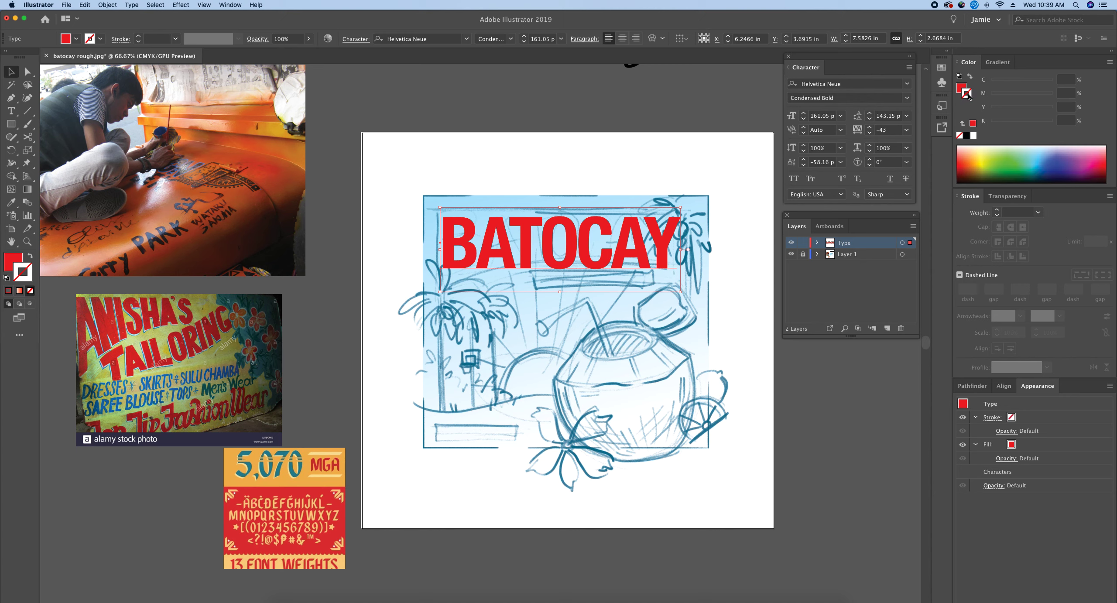
pyautogui.click(961, 89)
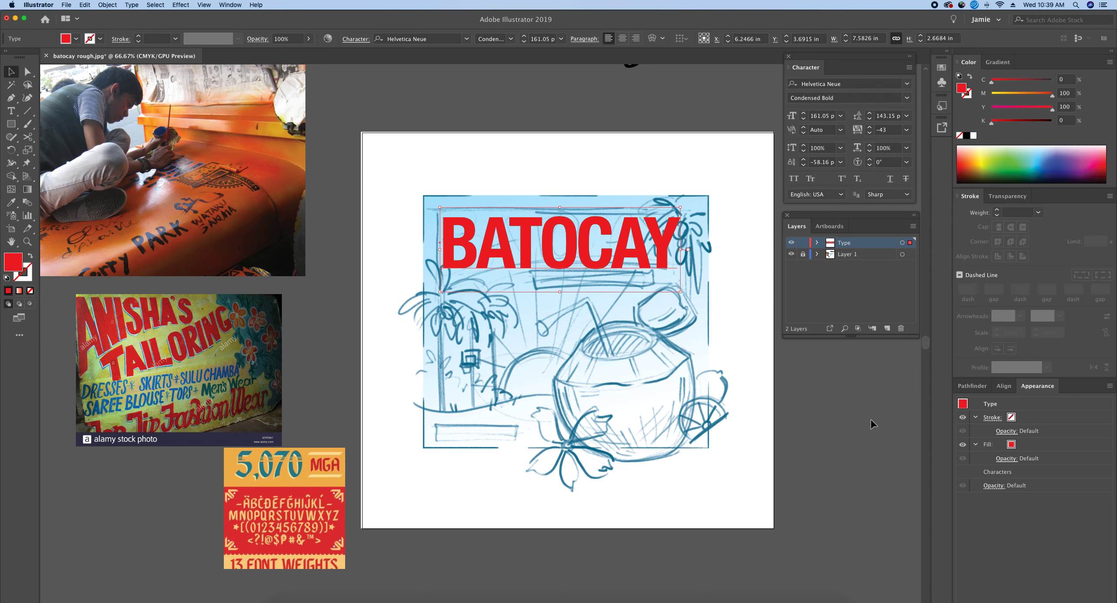
pyautogui.click(1110, 387)
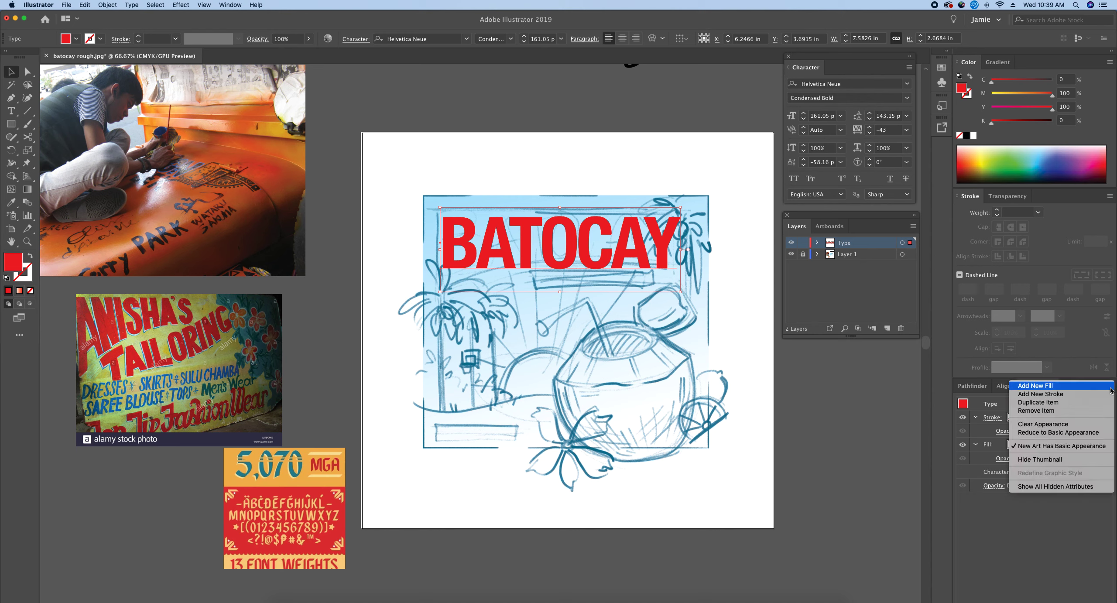
pyautogui.click(1054, 394)
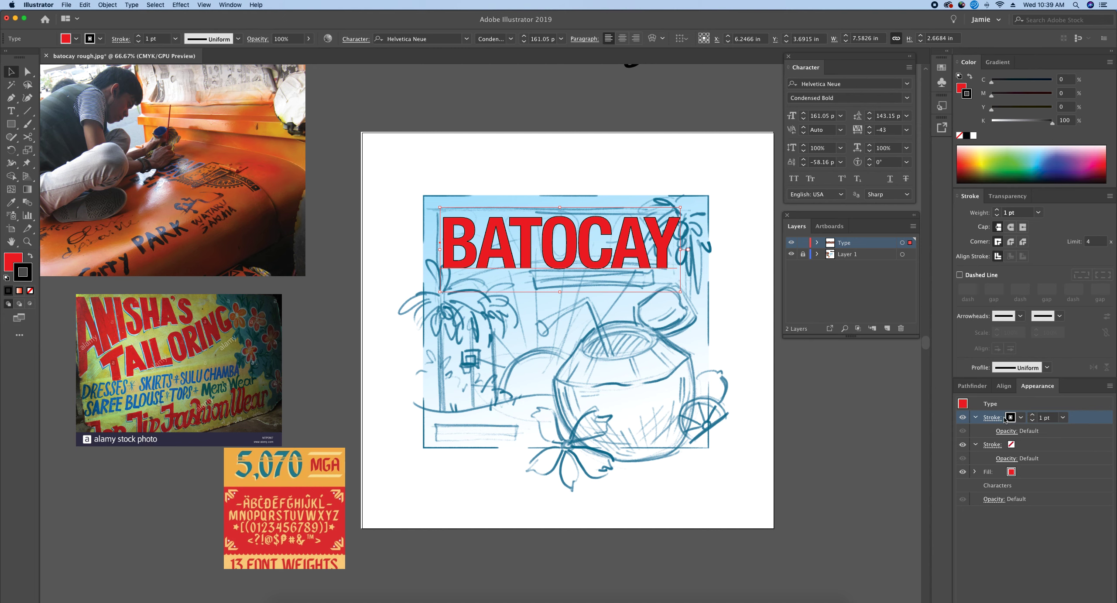
pyautogui.click(1033, 415)
pyautogui.click(1033, 416)
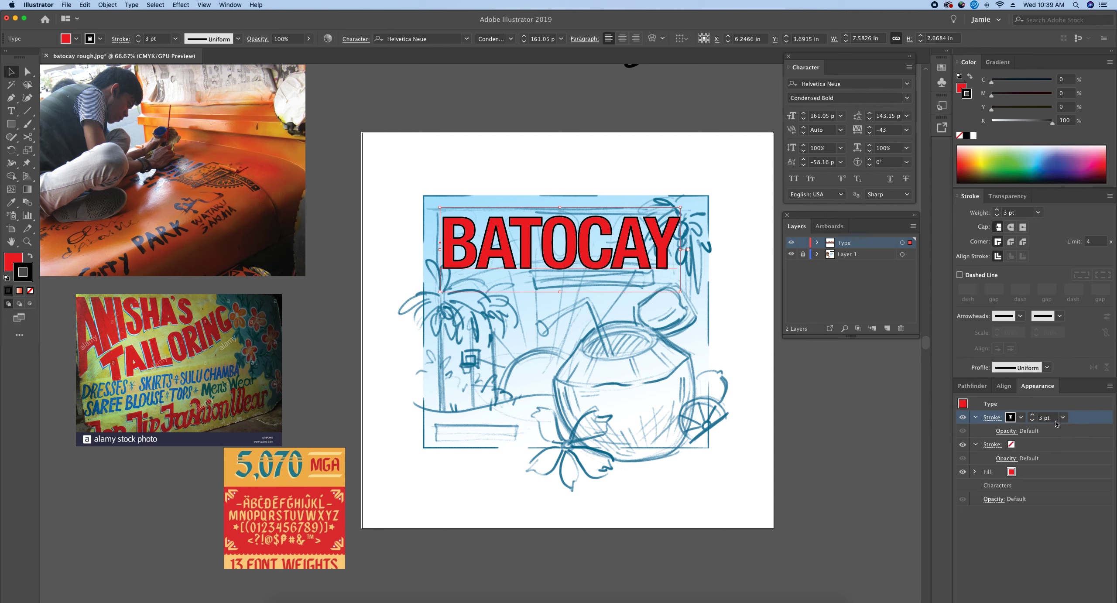
pyautogui.click(1033, 416)
pyautogui.click(1033, 415)
pyautogui.click(1033, 416)
pyautogui.click(1033, 416)
pyautogui.click(1032, 415)
pyautogui.click(1033, 416)
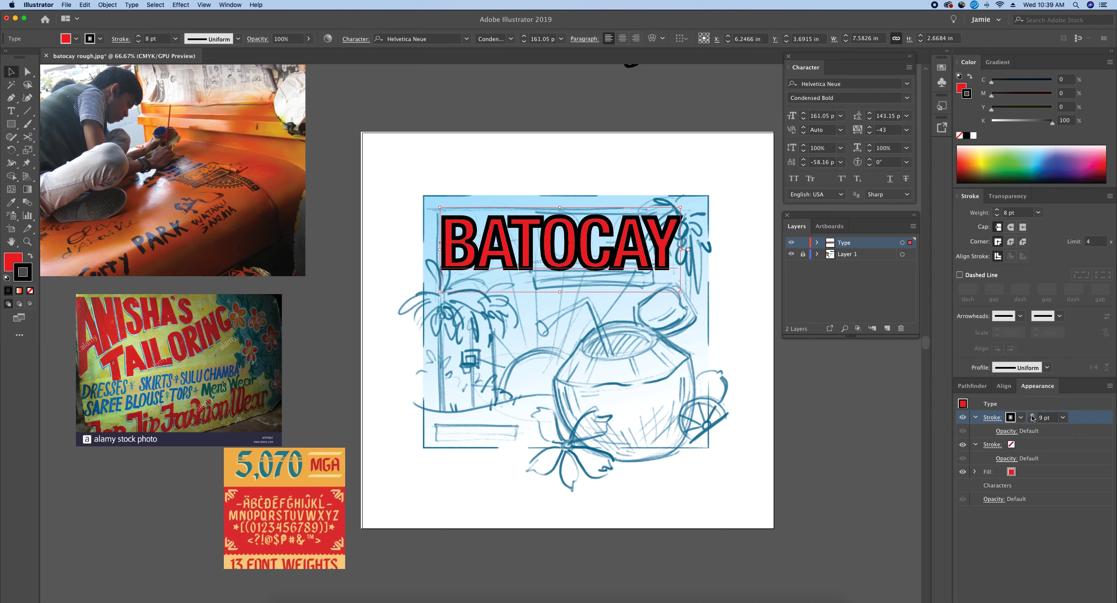
pyautogui.click(1033, 415)
pyautogui.click(1033, 415)
pyautogui.click(1033, 415)
pyautogui.click(1032, 415)
pyautogui.click(1032, 415)
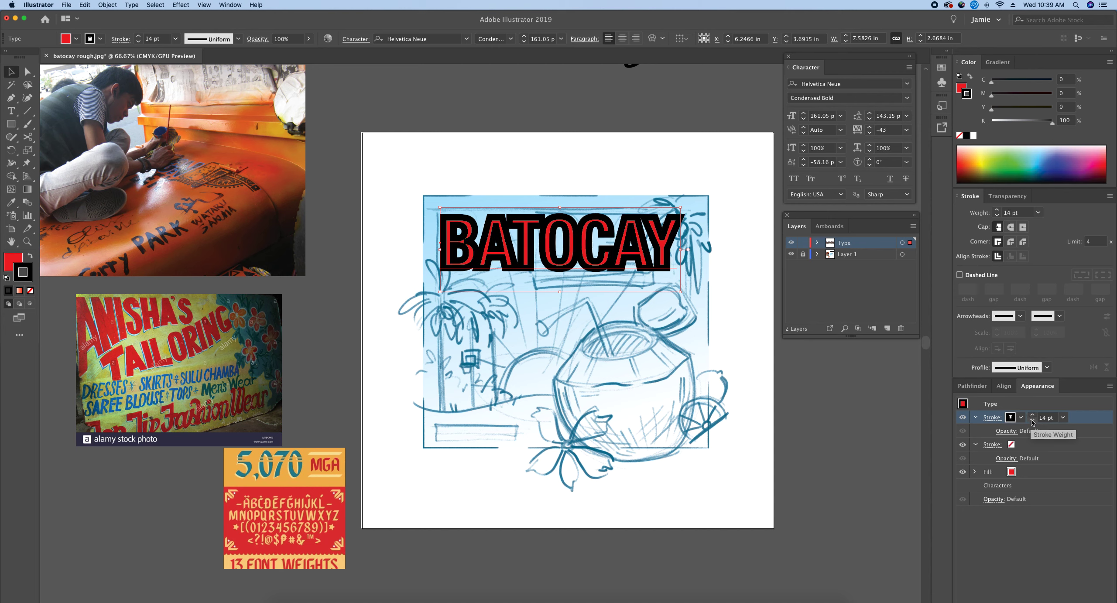
pyautogui.click(1032, 421)
pyautogui.click(1032, 421)
pyautogui.click(1032, 421)
pyautogui.click(1032, 420)
pyautogui.click(1032, 420)
pyautogui.click(1032, 421)
pyautogui.click(1032, 421)
pyautogui.click(1032, 421)
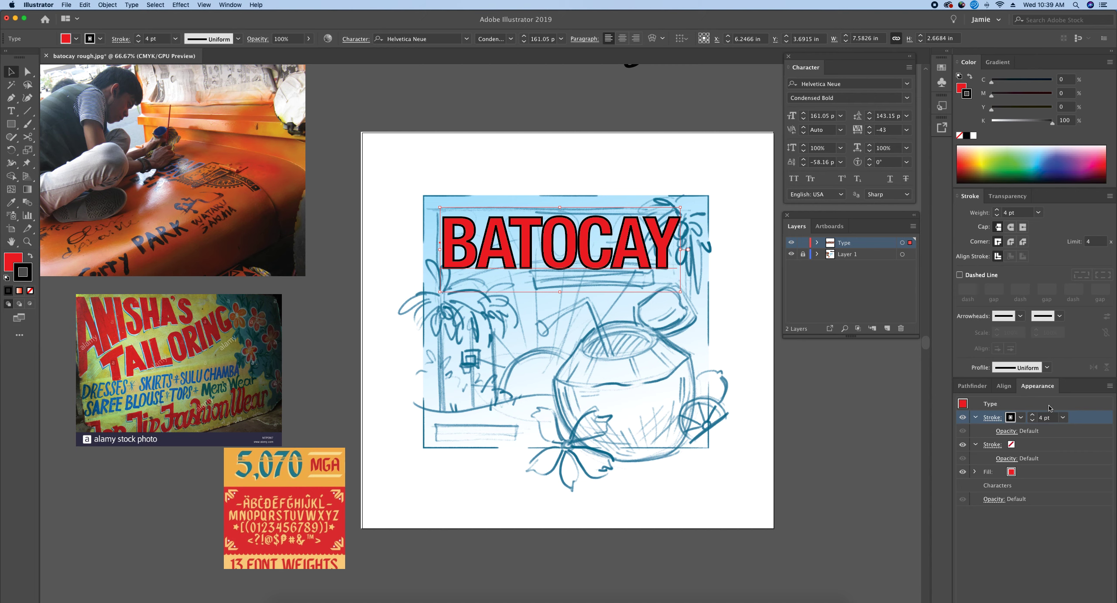
pyautogui.click(1032, 415)
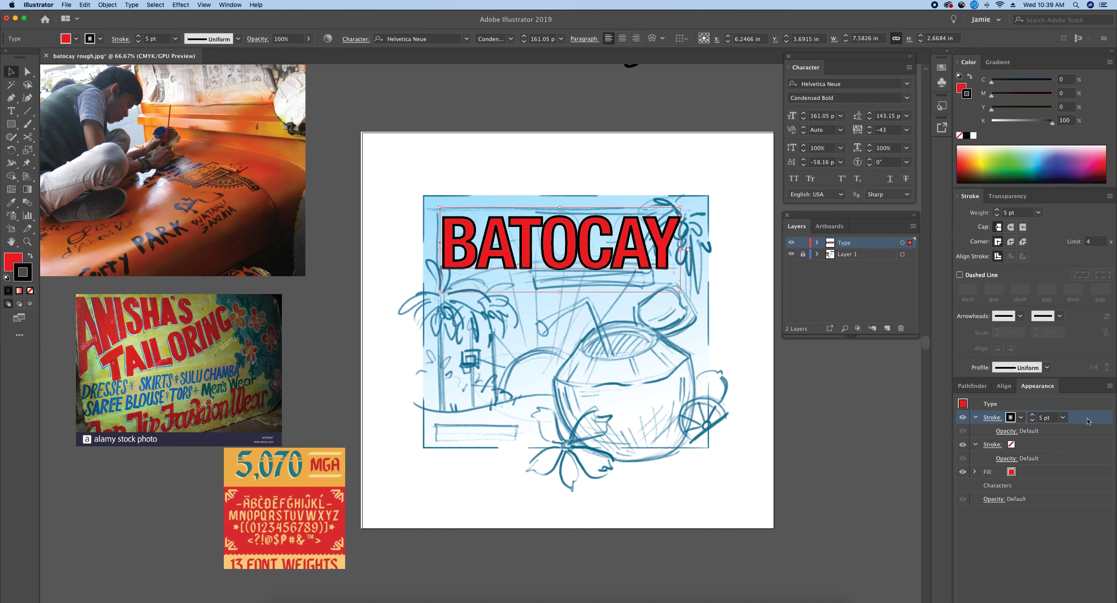
# Place the black stroke beneath the red fill, try its weight at 20 pt, and set it to 10 pt.
pyautogui.moveTo(1088, 422); pyautogui.dragTo(1079, 475)
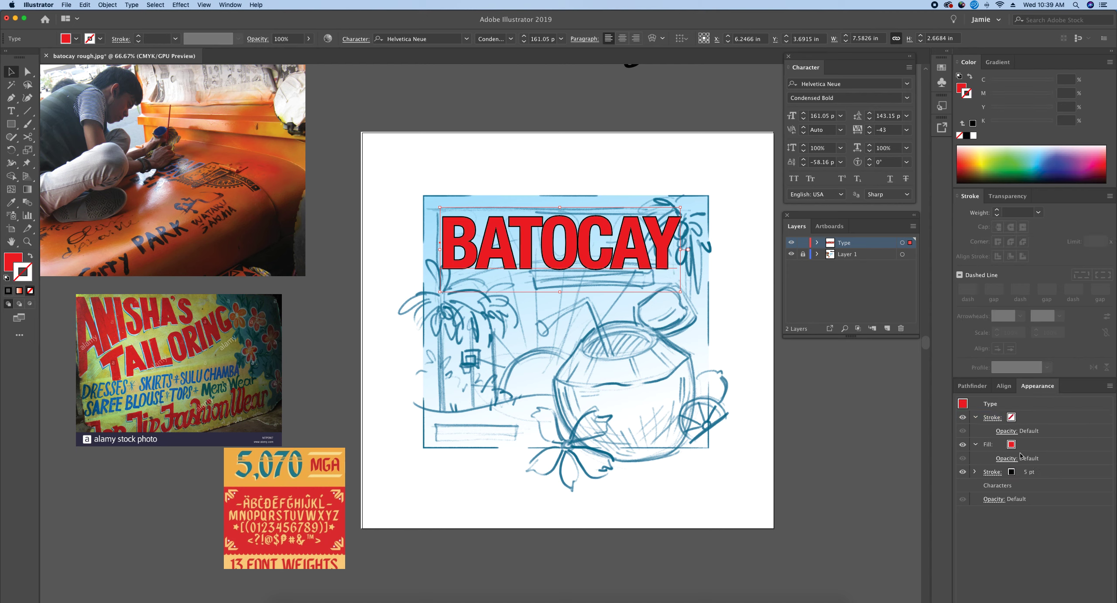
pyautogui.click(1015, 471)
pyautogui.click(1033, 469)
pyautogui.click(1033, 470)
pyautogui.click(1032, 469)
pyautogui.click(1033, 469)
pyautogui.click(1033, 469)
pyautogui.click(1032, 470)
pyautogui.click(1032, 469)
pyautogui.click(1032, 470)
pyautogui.click(1032, 469)
pyautogui.click(1032, 470)
pyautogui.click(1032, 469)
pyautogui.click(1032, 469)
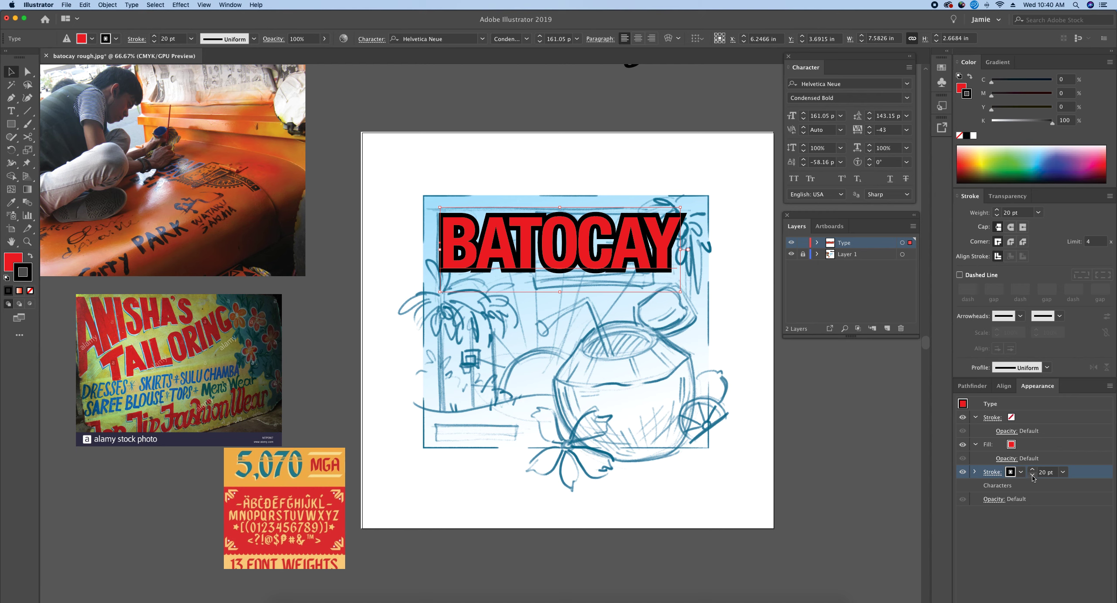
pyautogui.click(1033, 476)
pyautogui.click(1032, 475)
pyautogui.click(1033, 475)
pyautogui.click(1032, 476)
pyautogui.click(1032, 475)
pyautogui.click(1032, 475)
pyautogui.click(1033, 475)
pyautogui.click(1032, 475)
pyautogui.click(1033, 475)
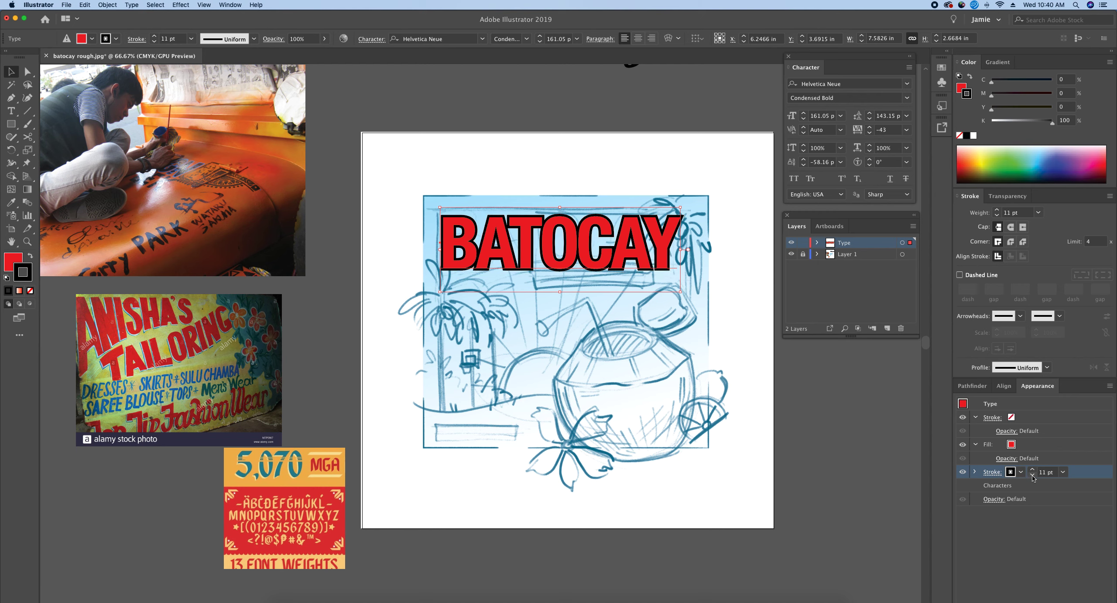
pyautogui.click(1032, 475)
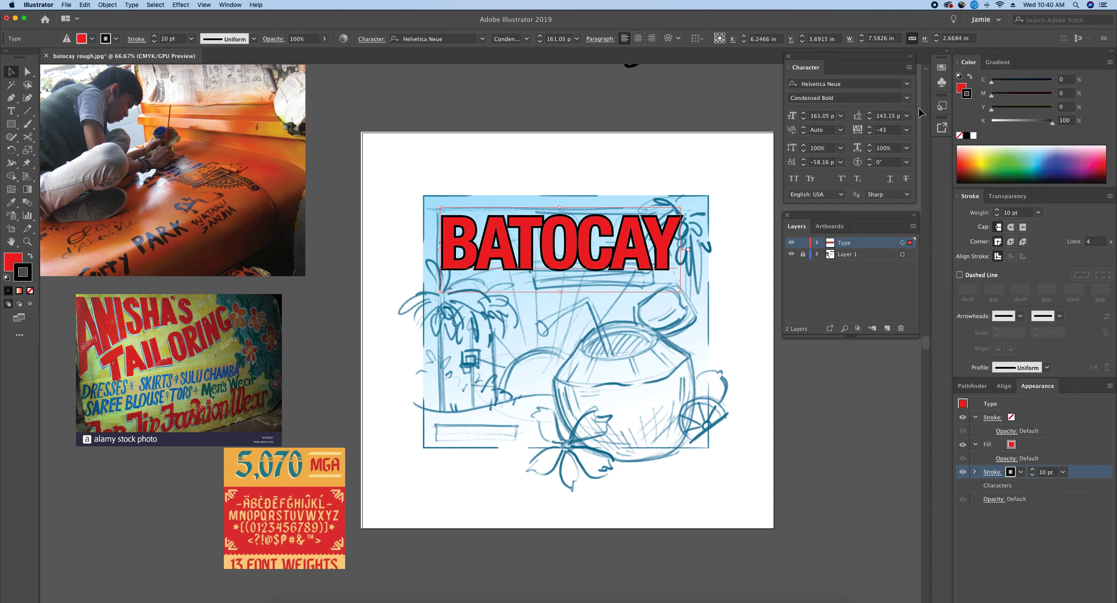
# Change the BATOCAY text's stroke to white and set its weight to 4 pt.
pyautogui.click(974, 135)
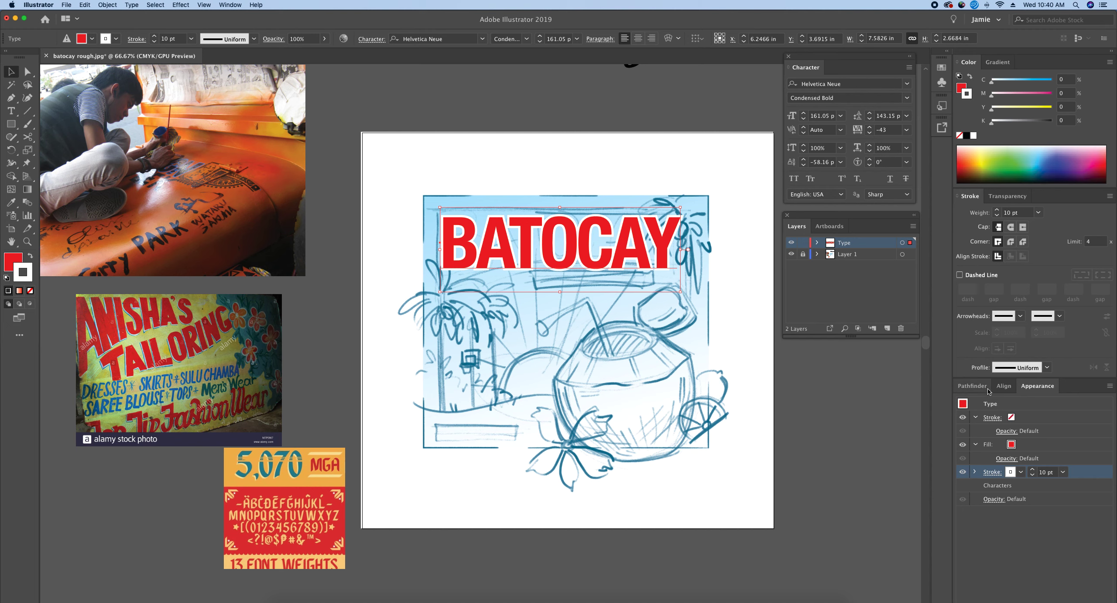
pyautogui.click(1033, 475)
pyautogui.click(1032, 474)
pyautogui.click(1032, 475)
pyautogui.click(1033, 474)
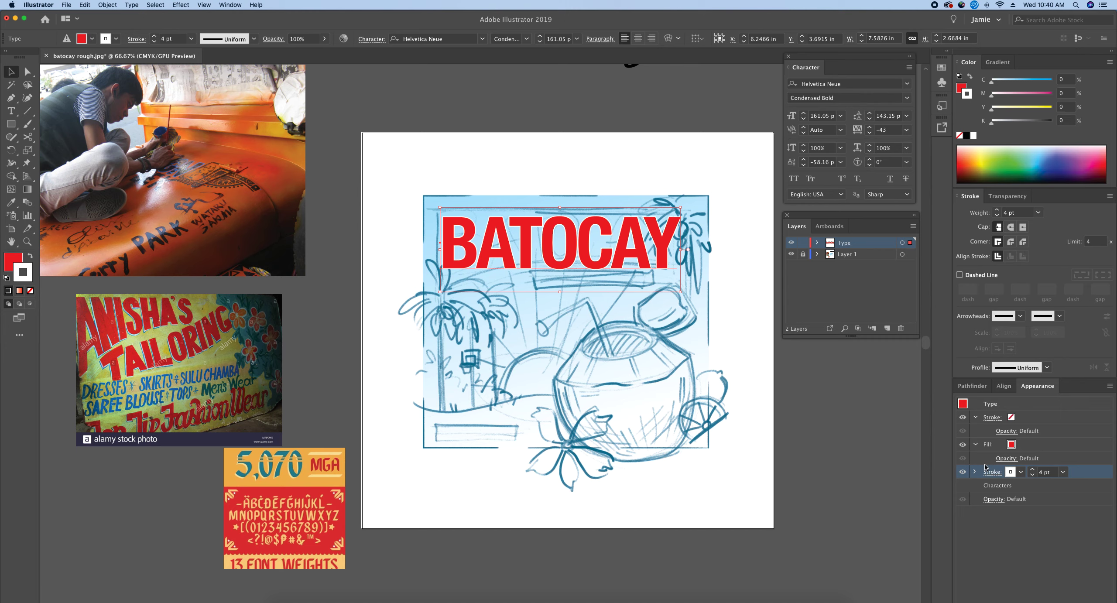
# Examine the outlined and shadowed lettering on the Anisha's Tailoring reference photo and compare it with the BATOCAY title.
pyautogui.press('z')
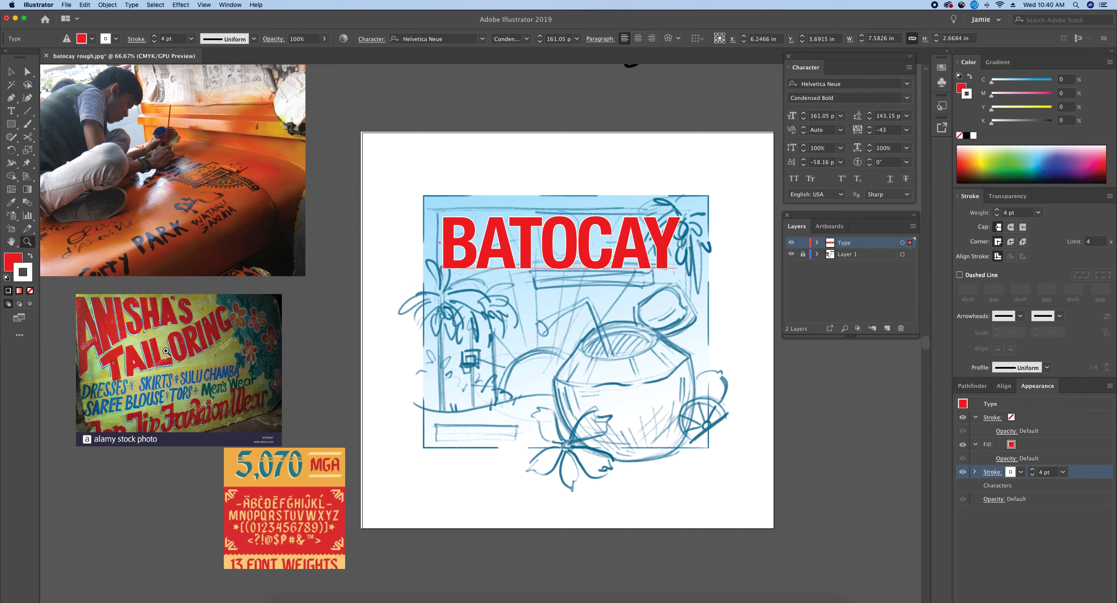
pyautogui.click(168, 349)
pyautogui.click(505, 384)
pyautogui.click(465, 290)
pyautogui.click(507, 336)
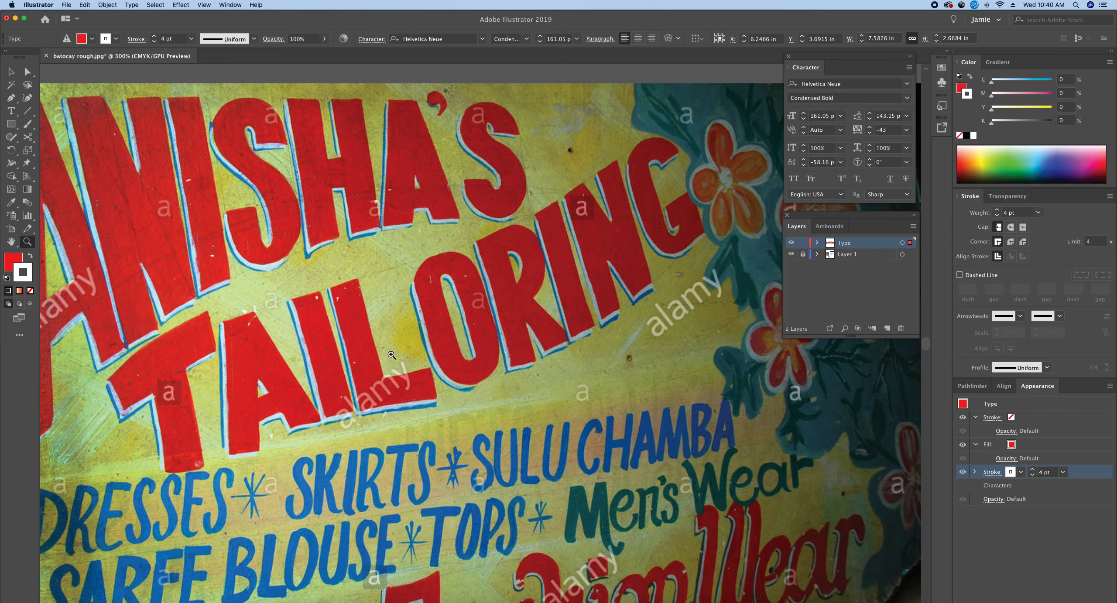
pyautogui.press('super+minus')
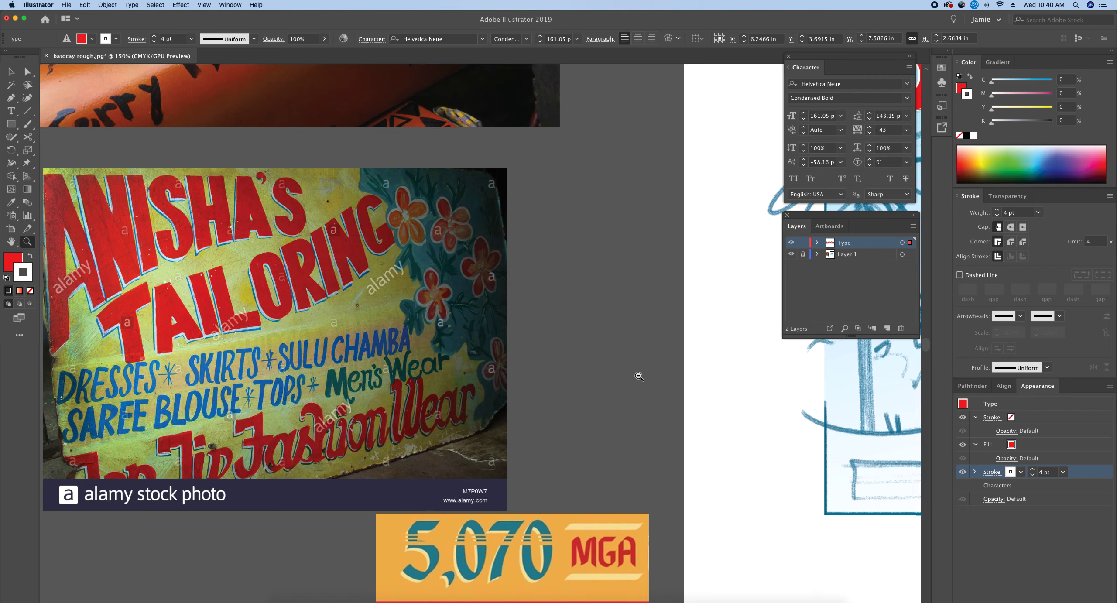
pyautogui.hscroll(15, 718, 303)
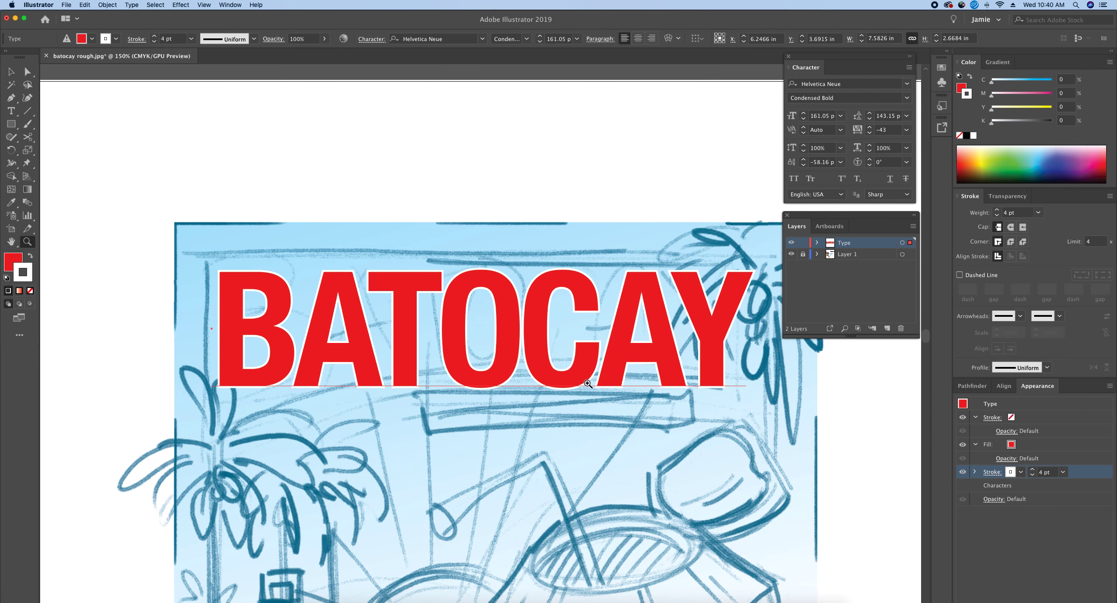
pyautogui.press('super+minus')
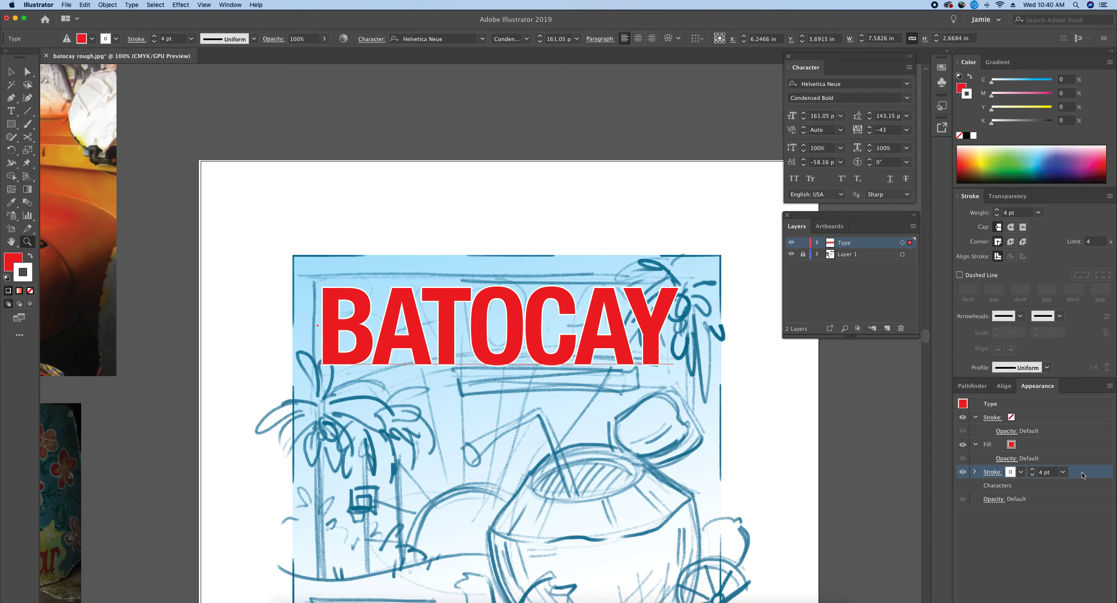
# Apply a Transform effect to the BATOCAY text's white stroke, moving it -0.0278 in horizontally and 0.0278 in vertically, with preview on.
pyautogui.click(181, 4)
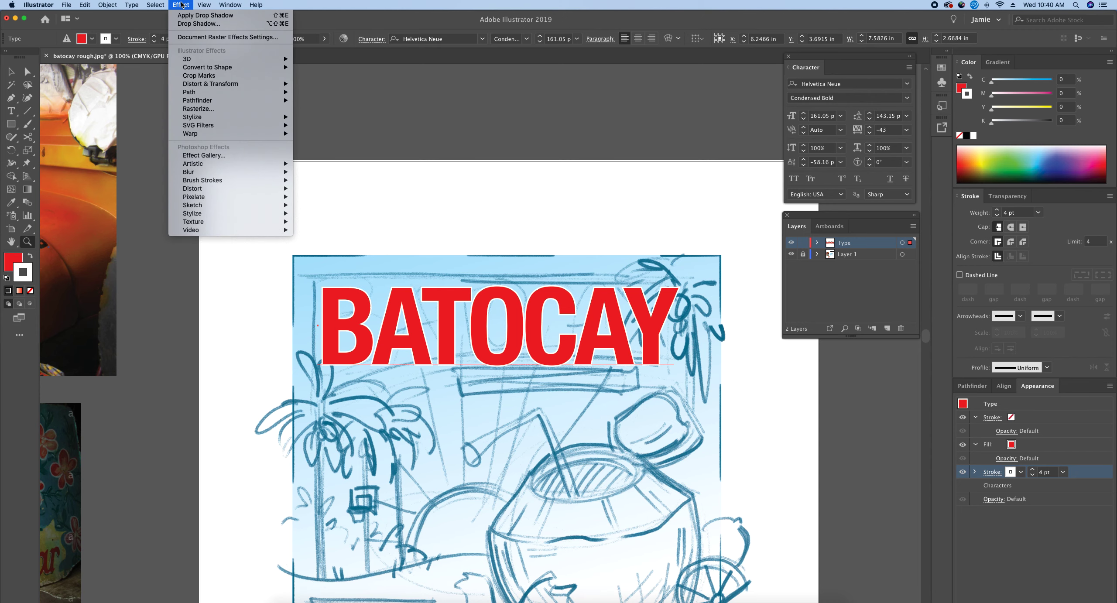
pyautogui.moveTo(208, 85)
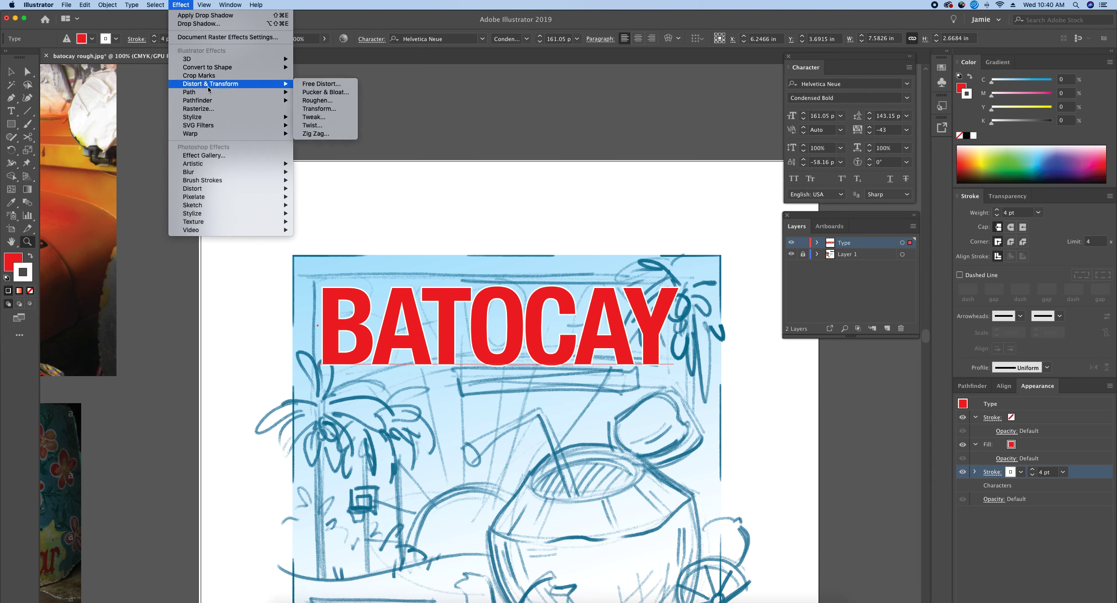
pyautogui.click(337, 109)
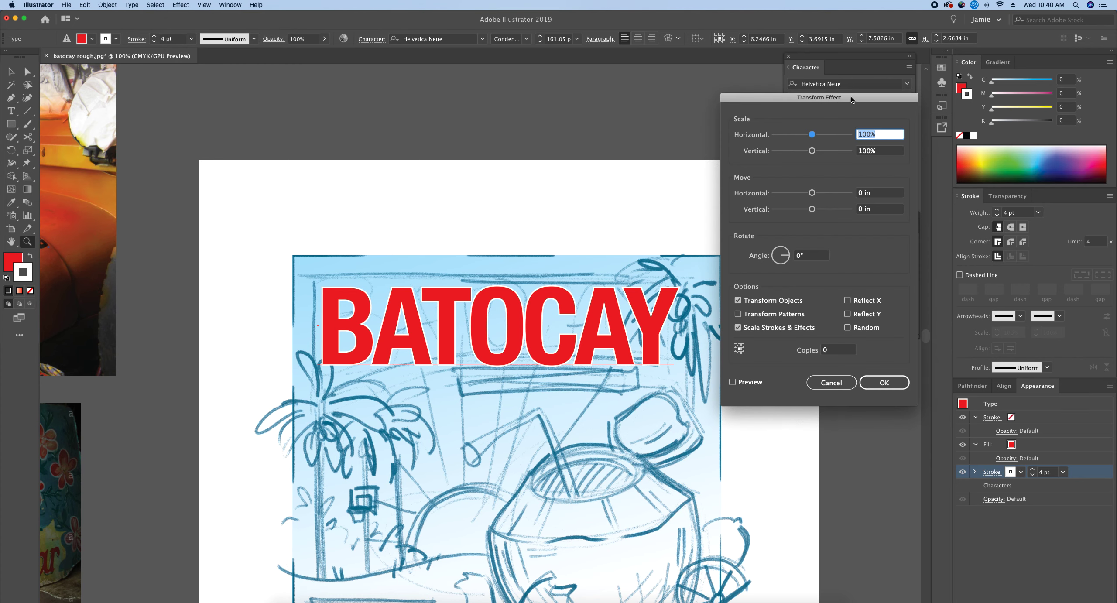
pyautogui.moveTo(852, 99); pyautogui.dragTo(826, 103)
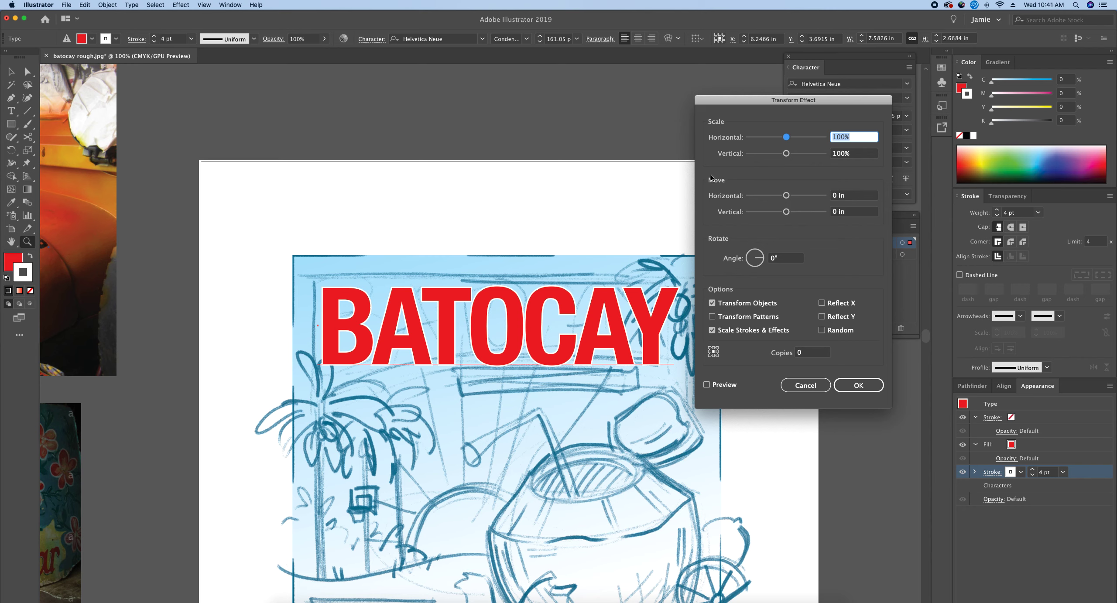
pyautogui.click(707, 385)
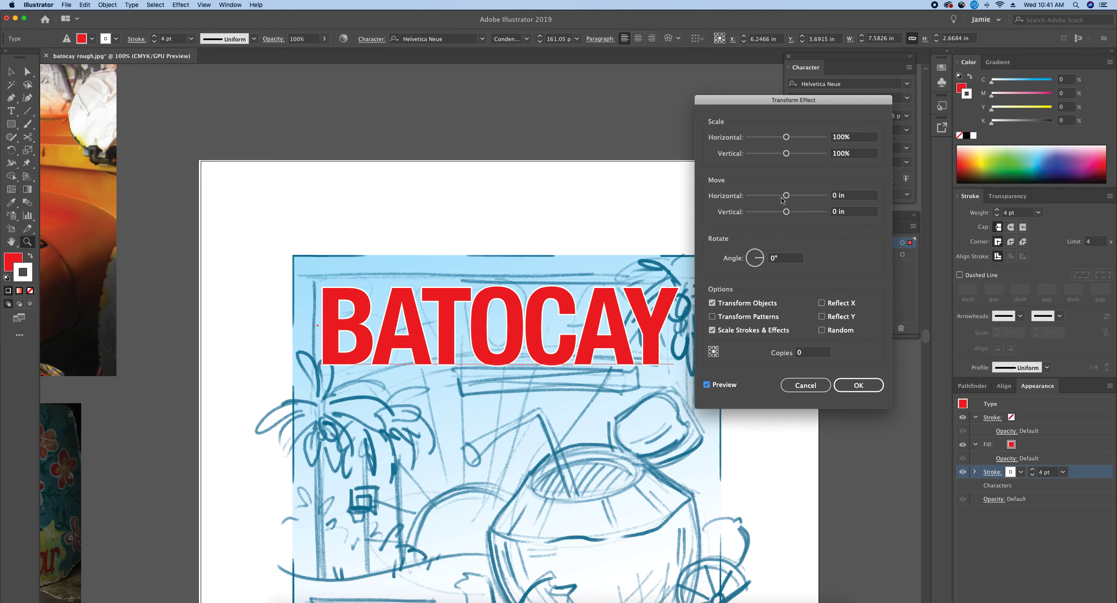
pyautogui.moveTo(785, 196); pyautogui.dragTo(788, 214)
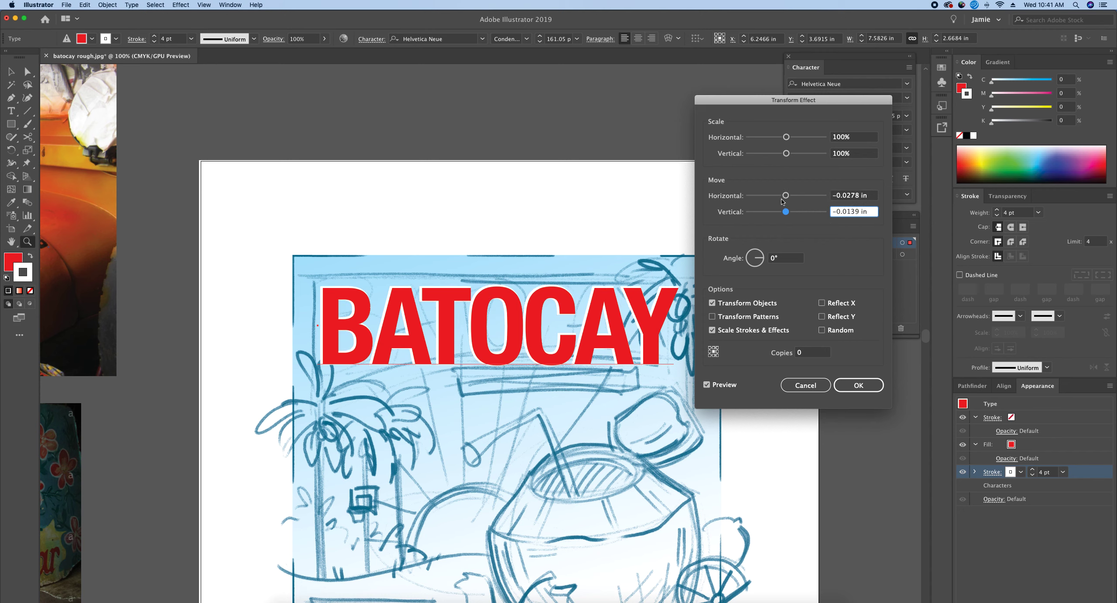
pyautogui.click(786, 212)
pyautogui.press('Up')
pyautogui.press('Up')
pyautogui.press('Up')
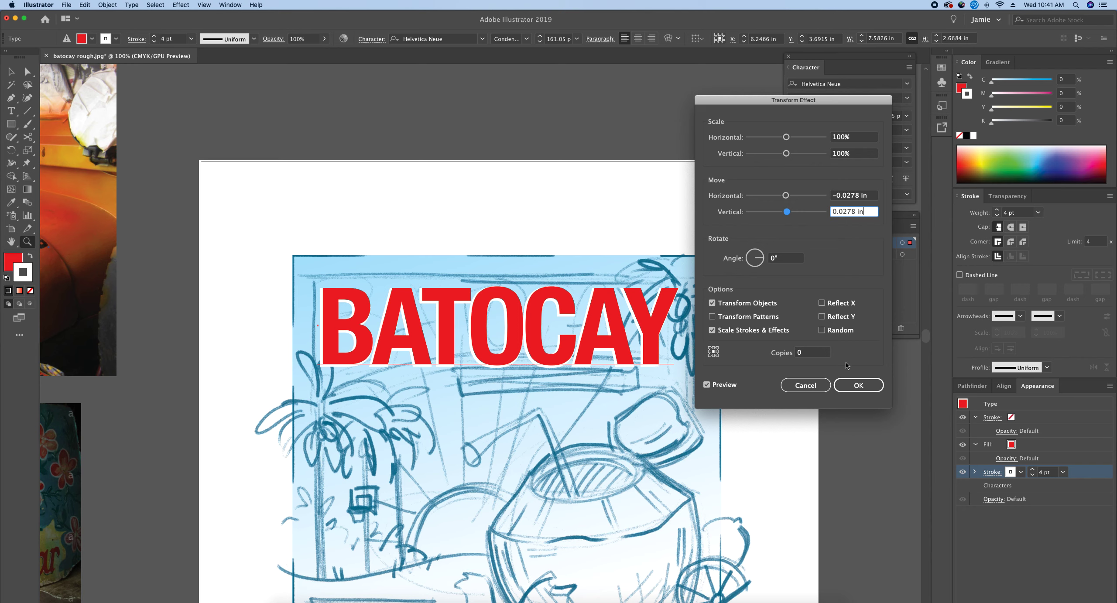
pyautogui.click(856, 386)
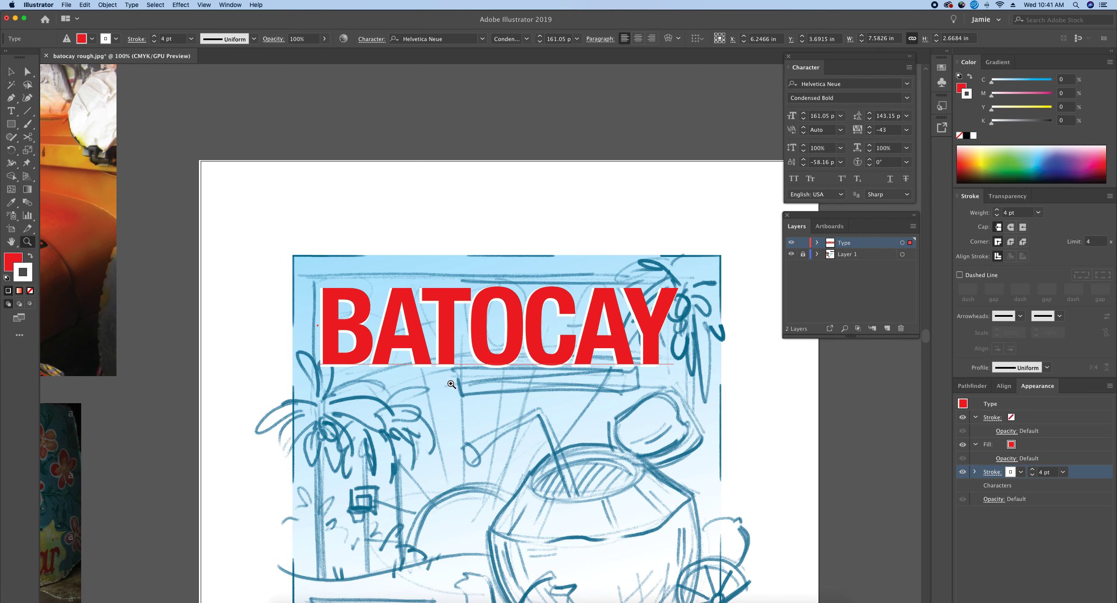
# Examine the offset white outline on the BATOCAY title and compare it with the lettering on the Anisha's Tailoring reference photo.
pyautogui.click(451, 384)
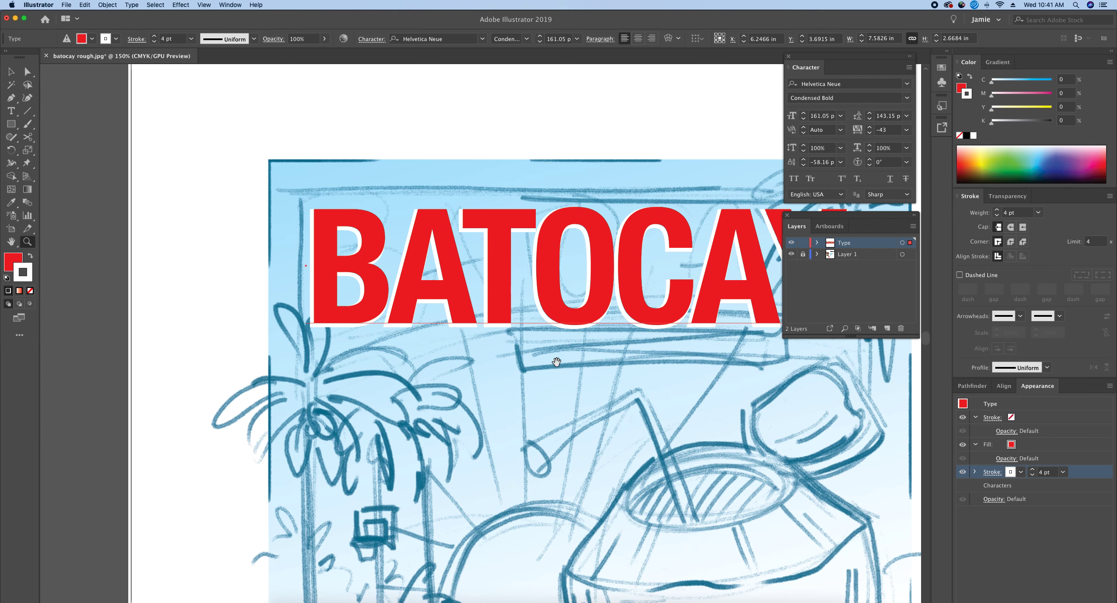
pyautogui.moveTo(557, 362); pyautogui.dragTo(507, 380)
pyautogui.keyDown('alt'); pyautogui.click(383, 413); pyautogui.keyUp('alt')
pyautogui.keyDown('alt'); pyautogui.click(383, 412); pyautogui.keyUp('alt')
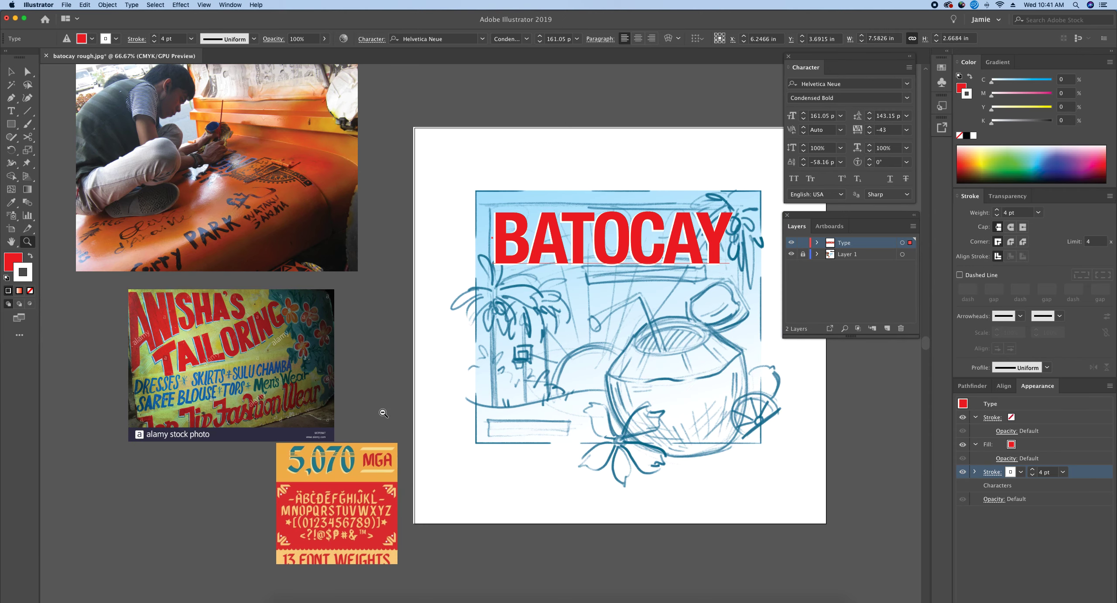
pyautogui.click(226, 358)
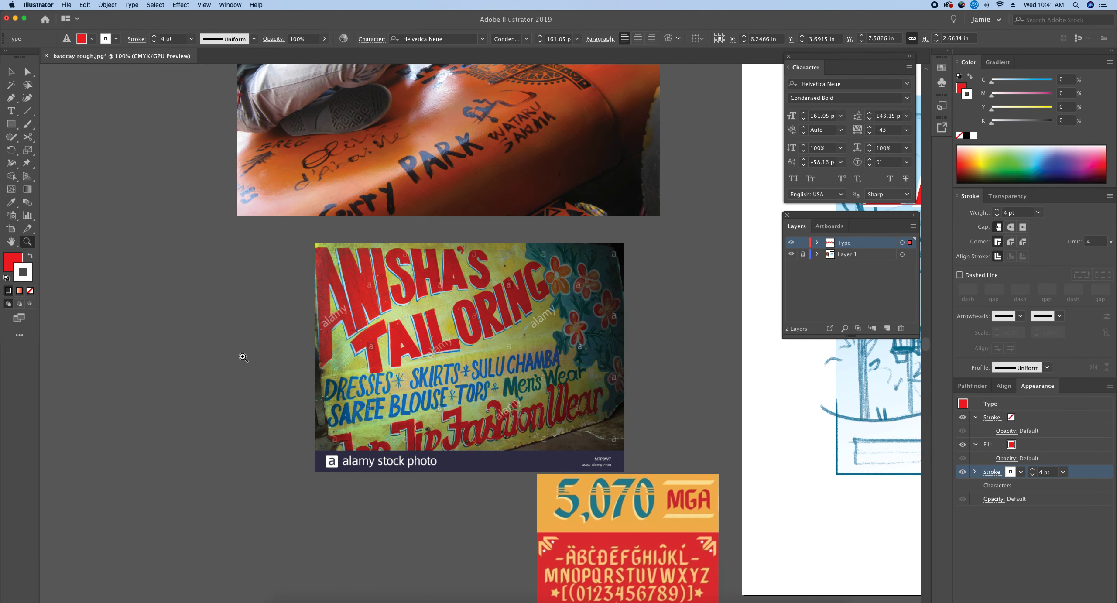
pyautogui.moveTo(671, 333); pyautogui.dragTo(334, 406)
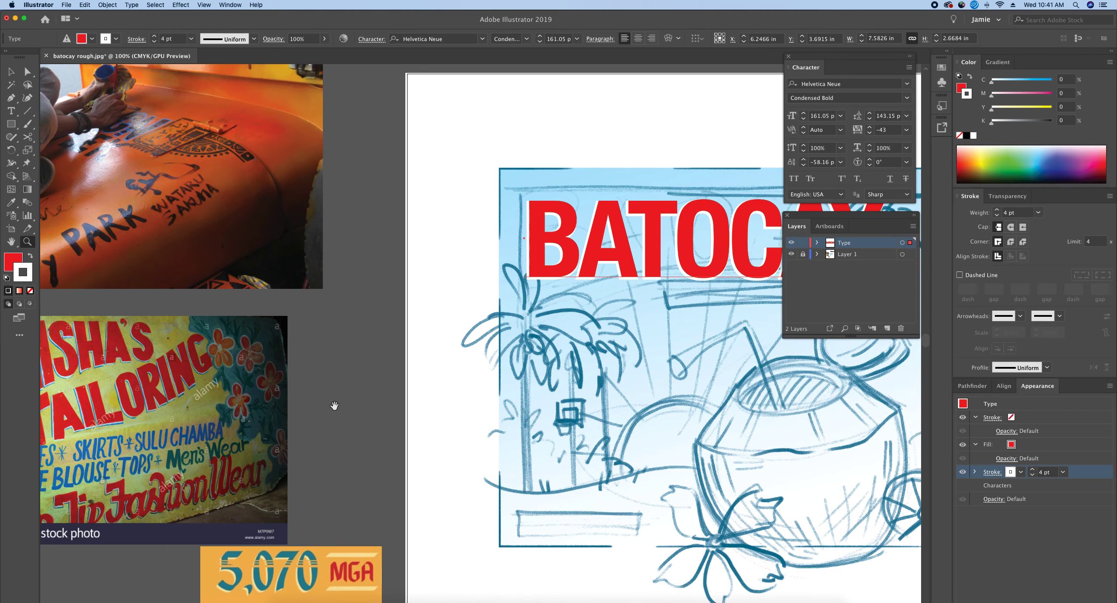
pyautogui.moveTo(578, 353); pyautogui.dragTo(340, 363)
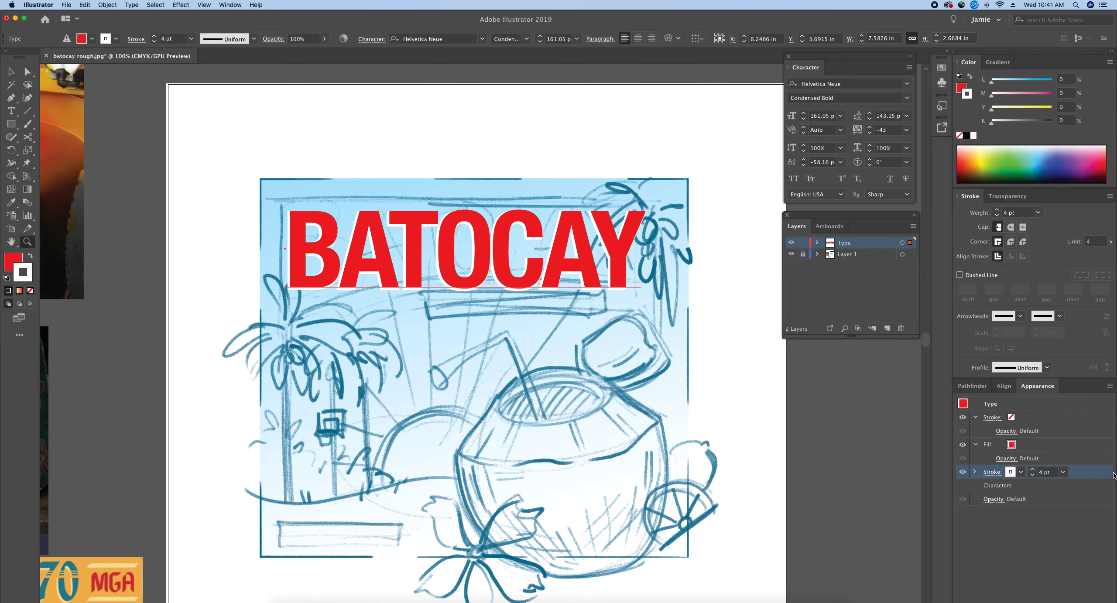
# Add another stroke to the BATOCAY text and color the new stroke blue with cyan at 83%.
pyautogui.click(1109, 387)
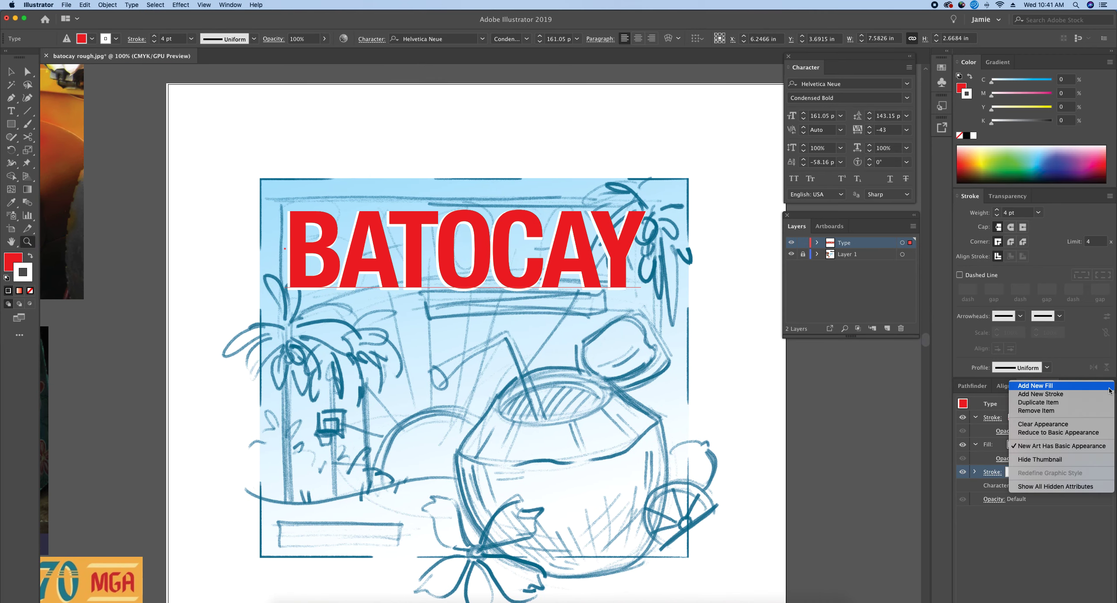
pyautogui.click(1068, 397)
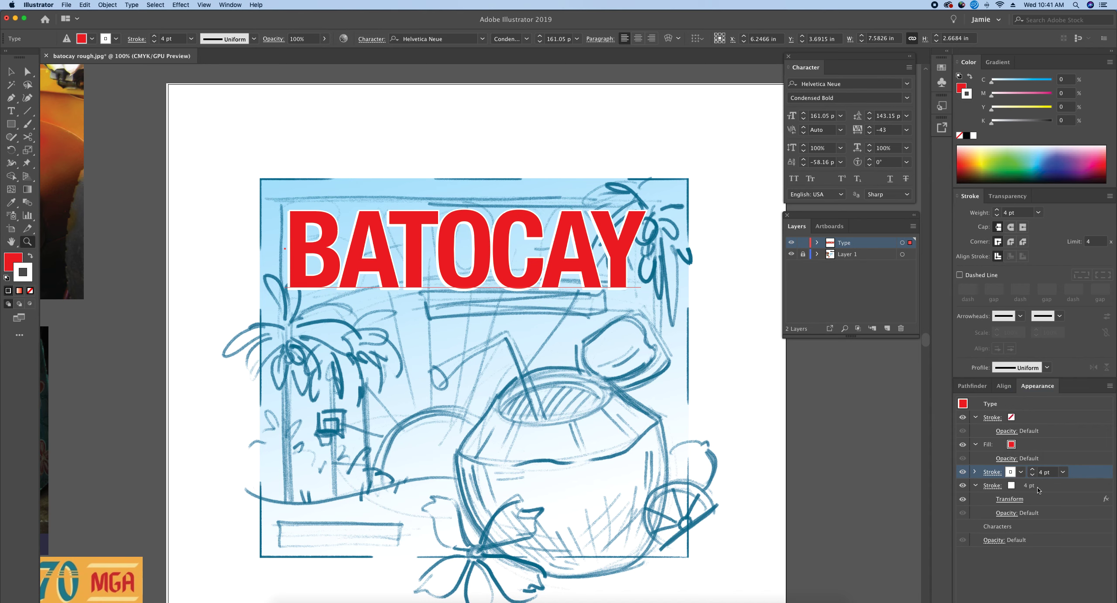
pyautogui.click(1058, 487)
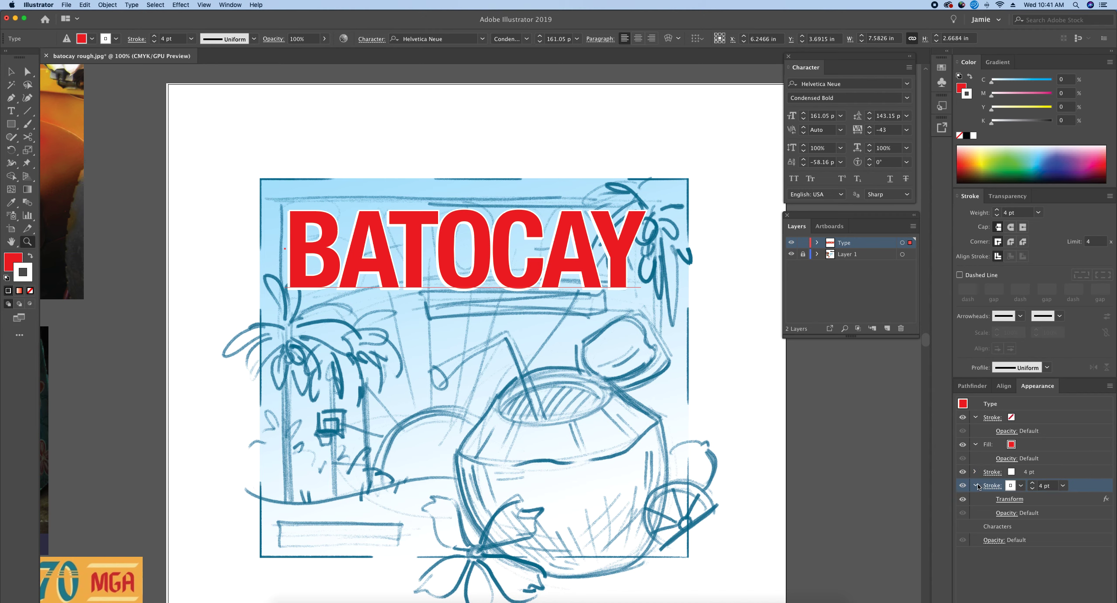
pyautogui.click(1076, 474)
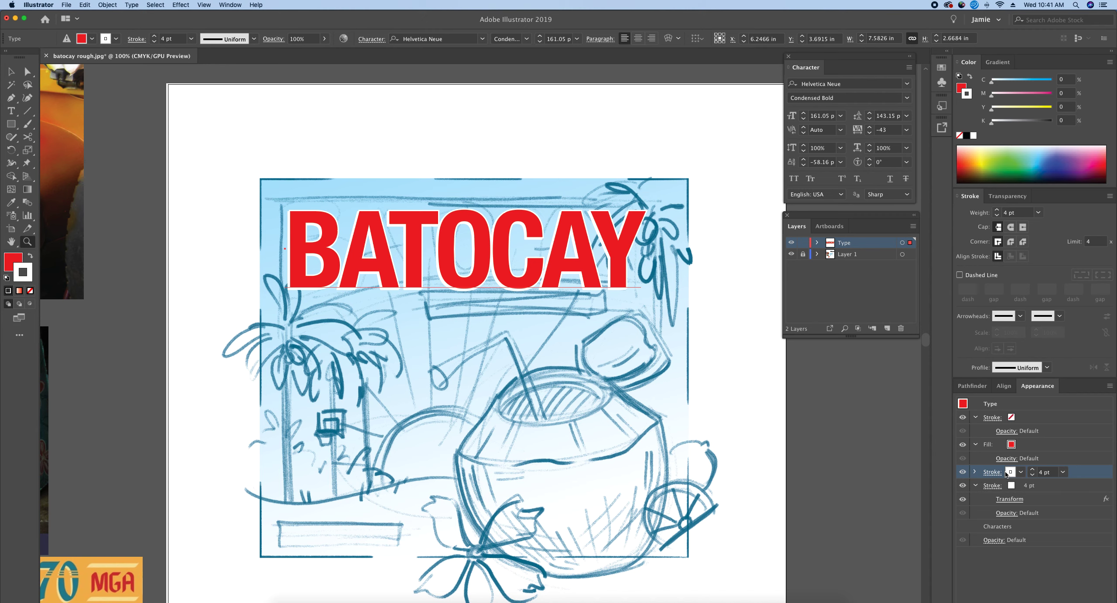
pyautogui.moveTo(993, 82); pyautogui.dragTo(1047, 82)
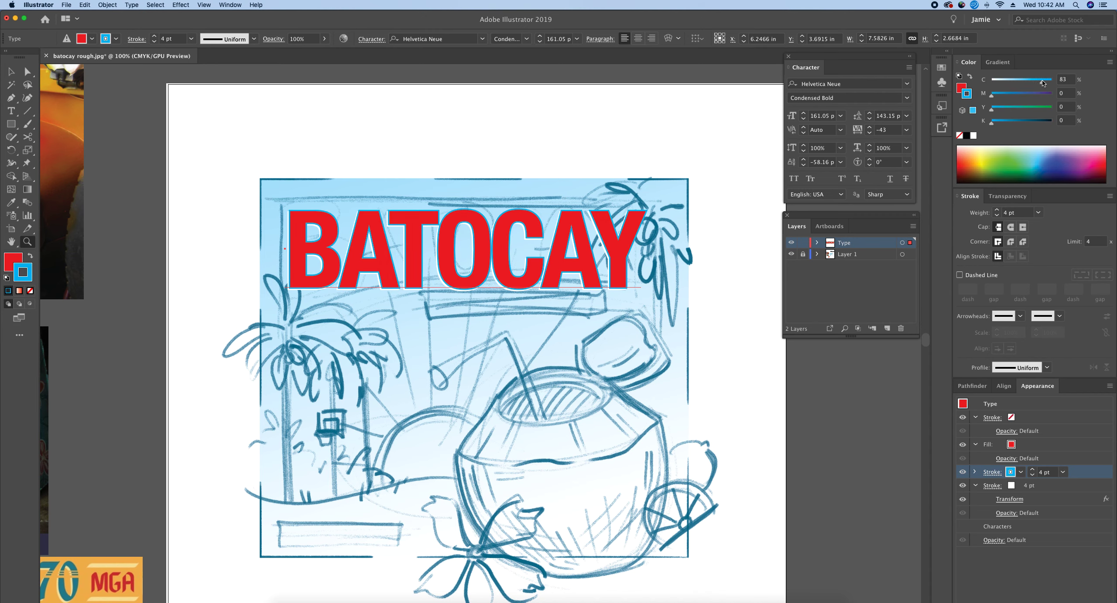
# Place the blue stroke beneath the offset white stroke and inspect the layered outline on the BATOCAY title up close.
pyautogui.moveTo(1087, 474); pyautogui.dragTo(1065, 522)
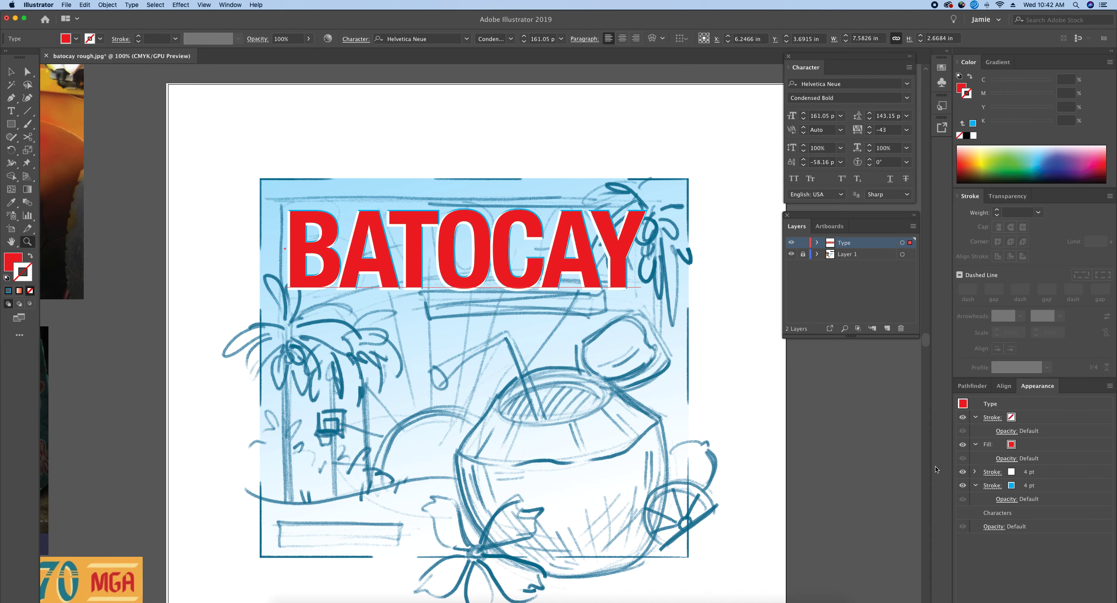
pyautogui.click(1078, 486)
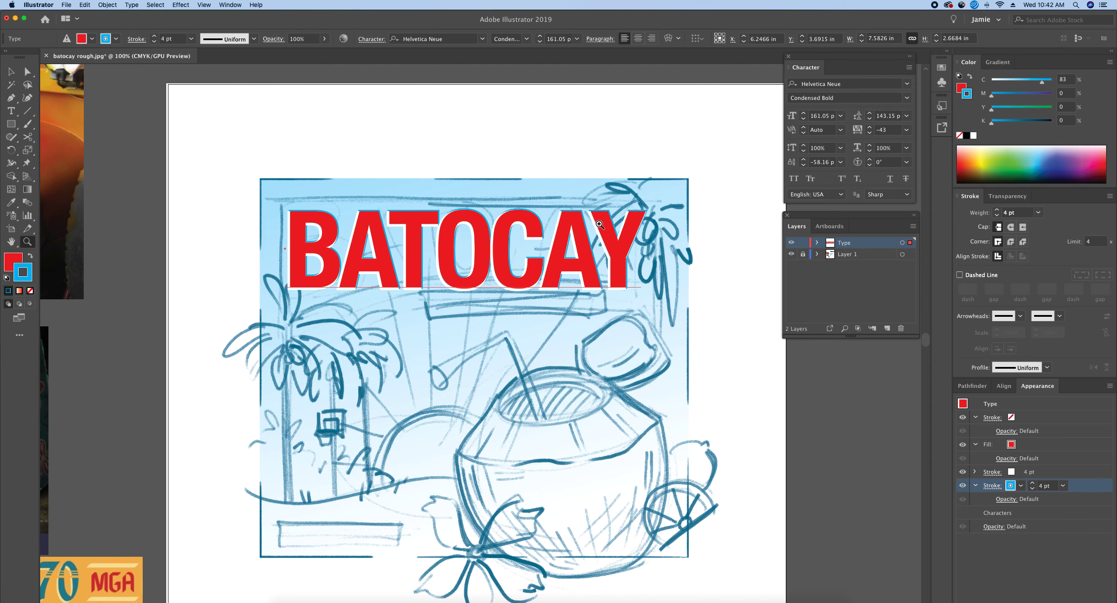
pyautogui.press('super+equal')
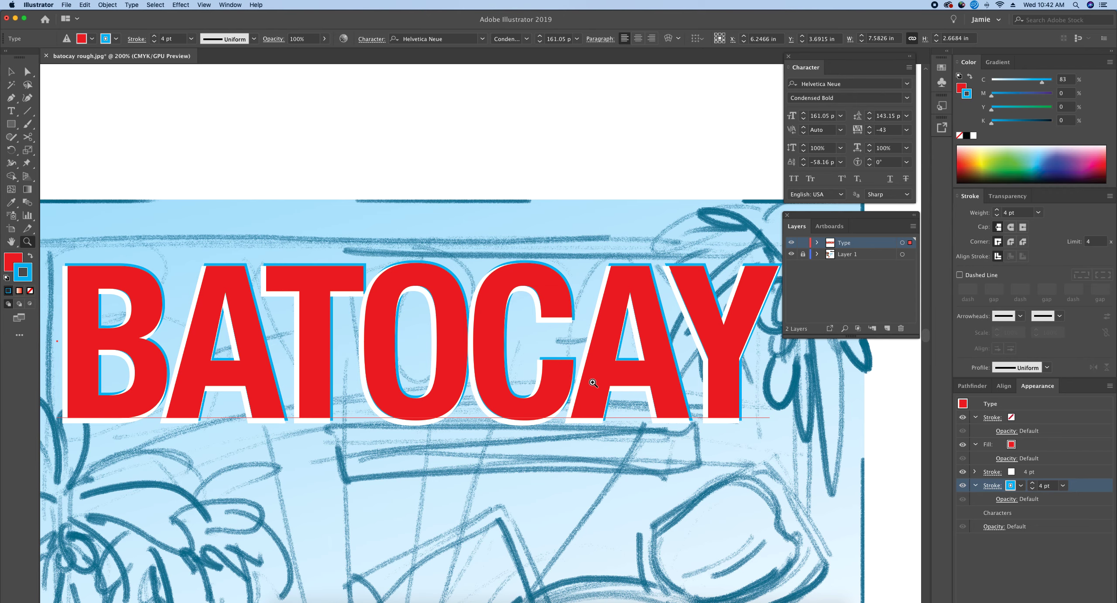
pyautogui.keyDown('alt'); pyautogui.click(567, 422); pyautogui.keyUp('alt')
pyautogui.keyDown('alt'); pyautogui.click(466, 385); pyautogui.keyUp('alt')
pyautogui.hscroll(-4, 463, 382)
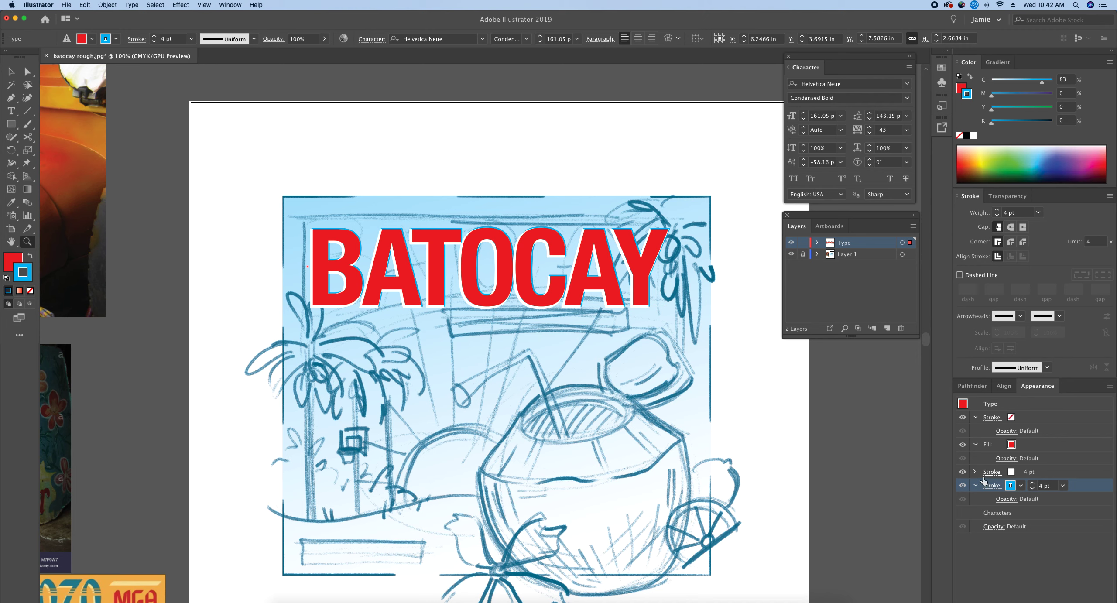
pyautogui.click(185, 5)
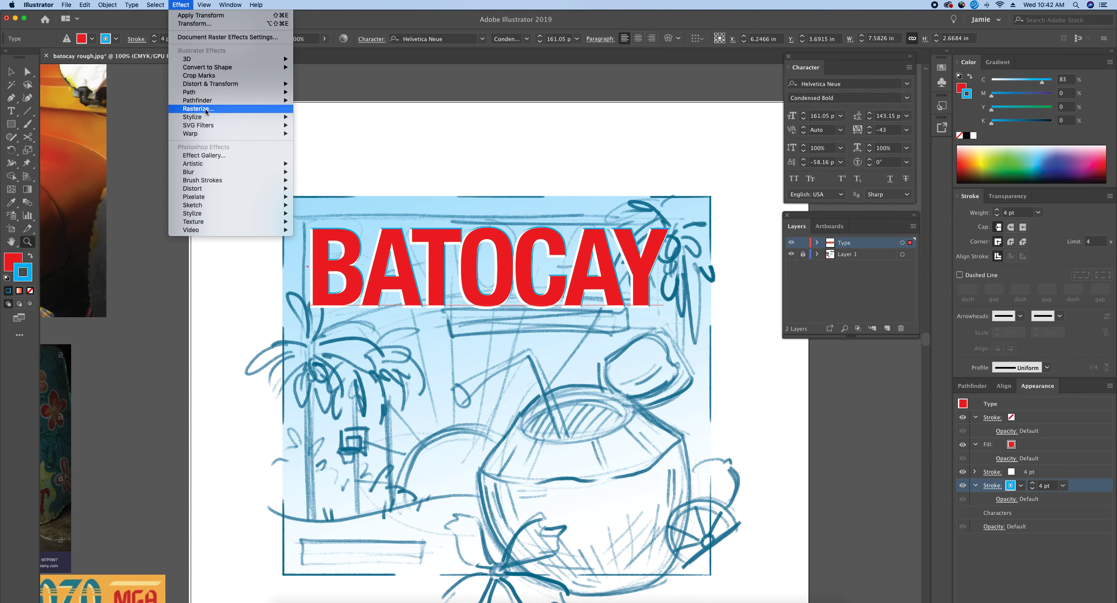
pyautogui.moveTo(211, 87)
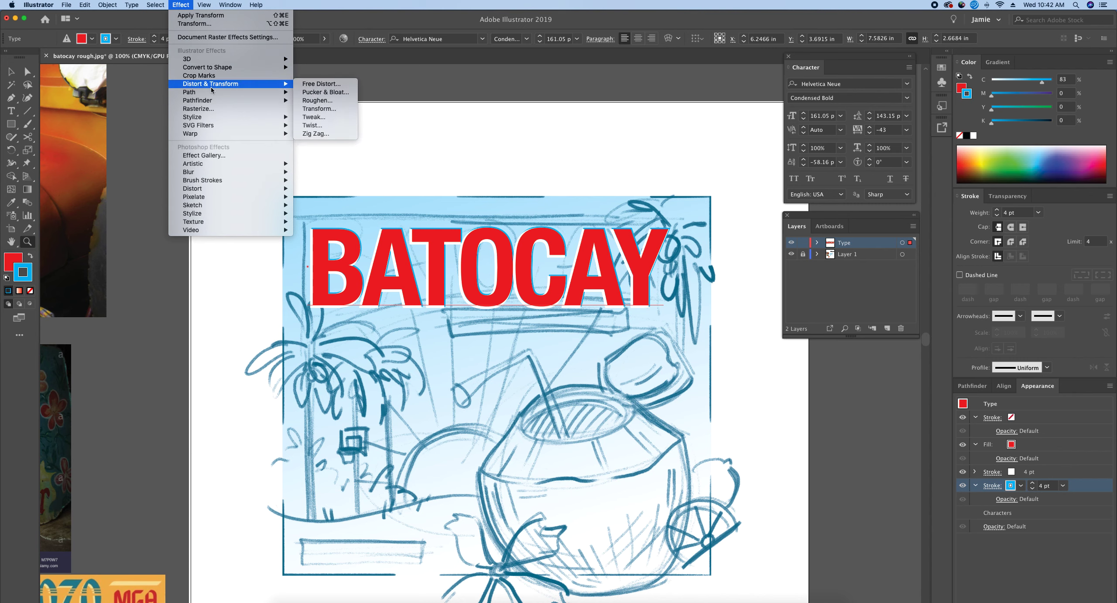
pyautogui.click(324, 109)
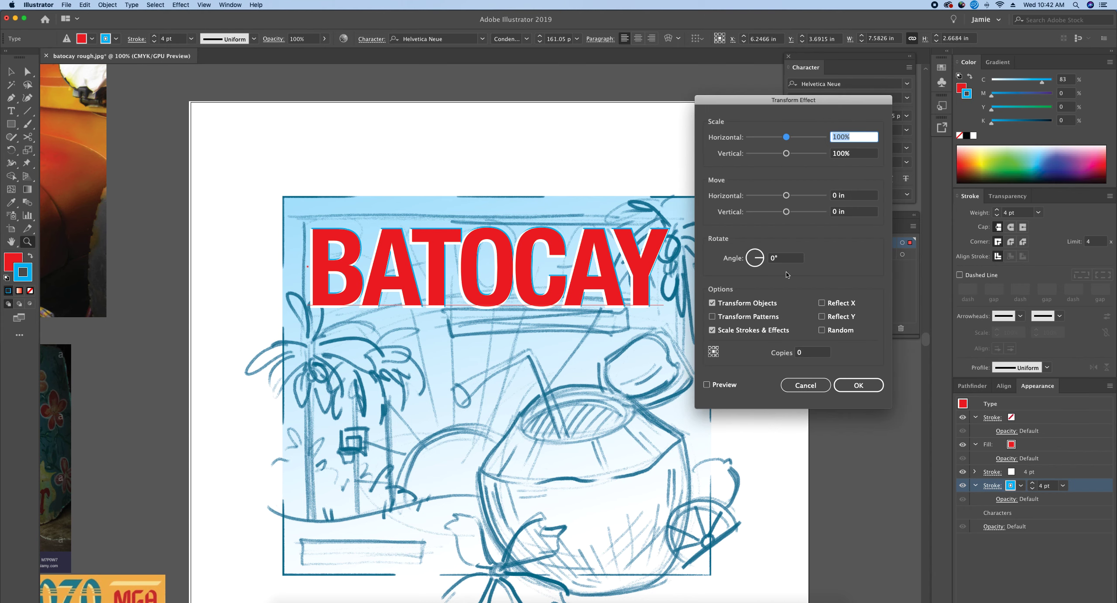
pyautogui.click(799, 388)
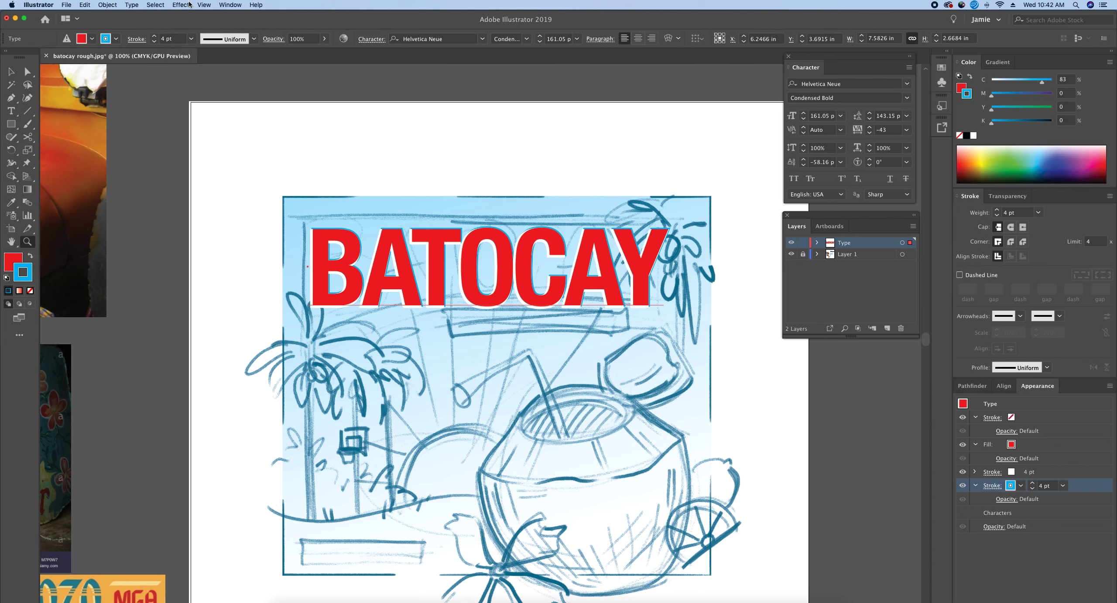
# Apply a Transform effect to the blue stroke, moving it -0.0694 in horizontally and 0.0694 in vertically, and inspect the resulting shadow.
pyautogui.click(181, 4)
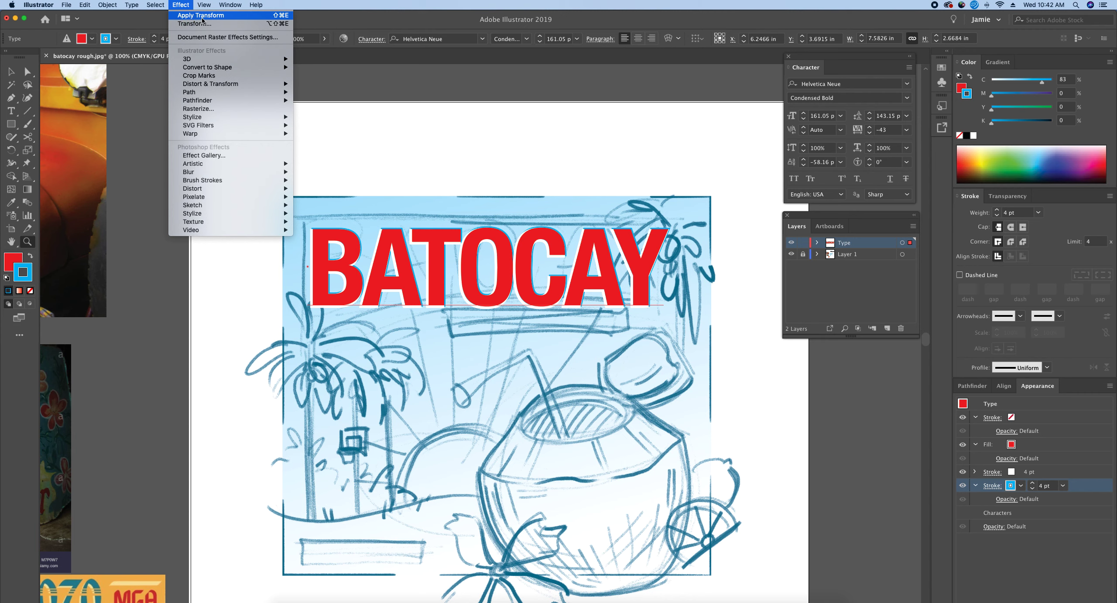
pyautogui.moveTo(209, 83)
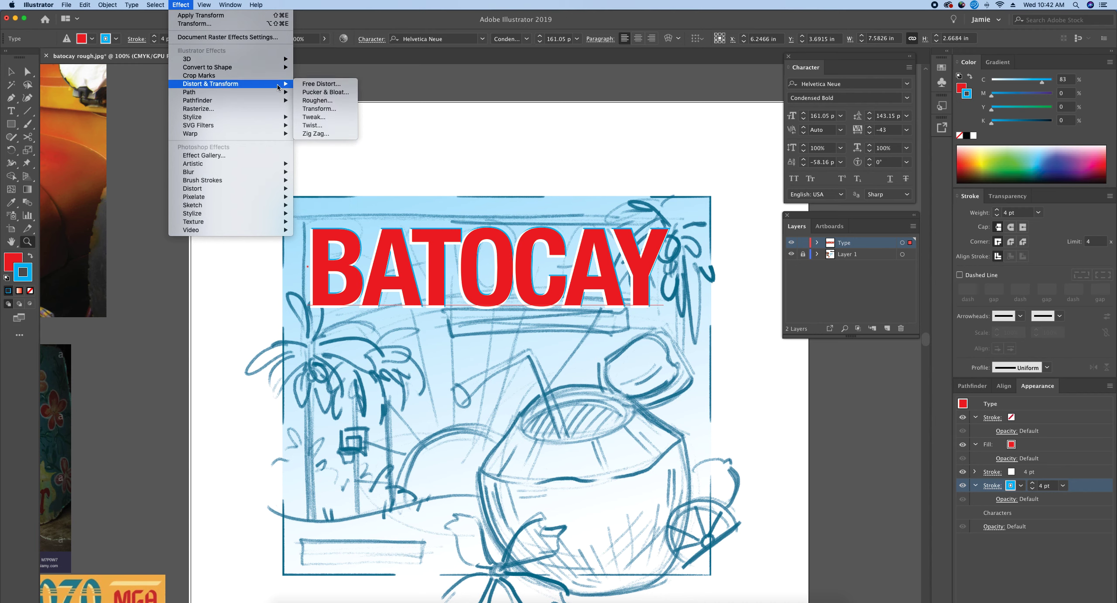
pyautogui.click(319, 112)
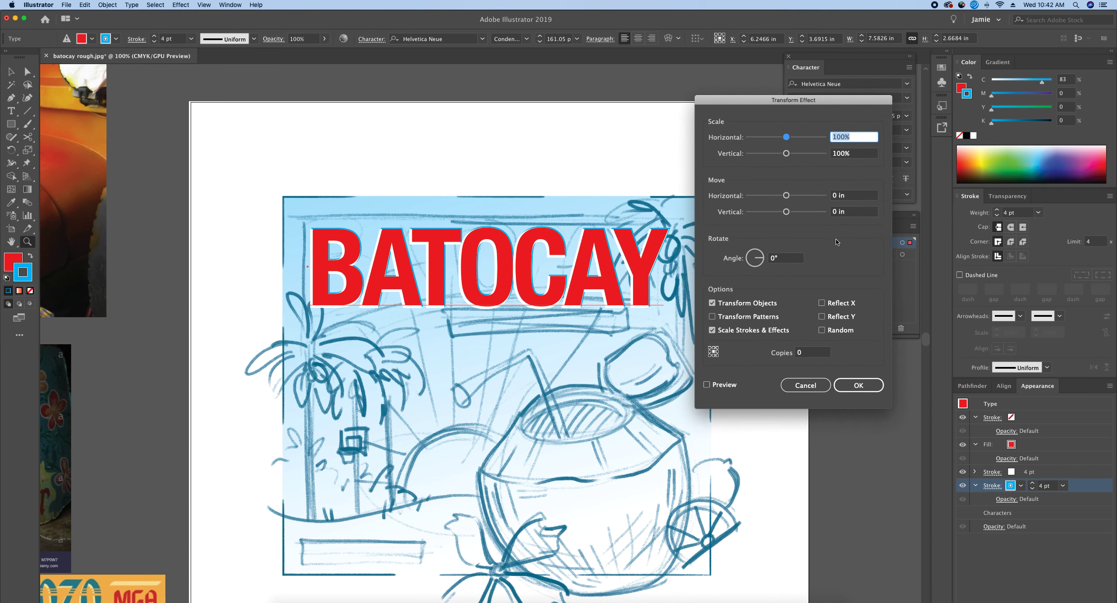
pyautogui.click(785, 197)
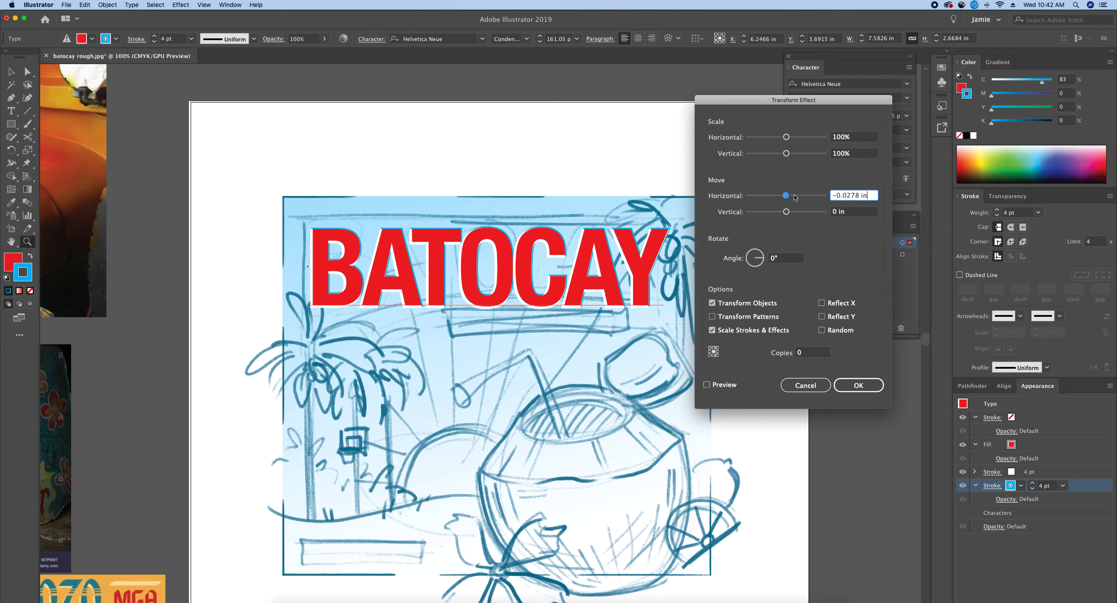
pyautogui.moveTo(789, 197); pyautogui.dragTo(784, 197)
pyautogui.click(707, 385)
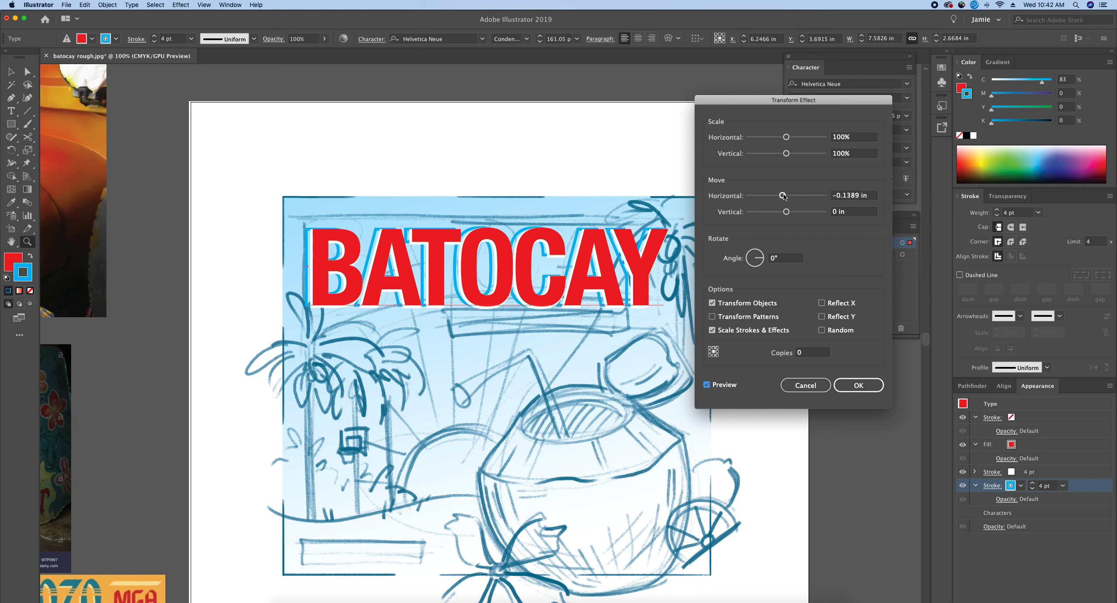
pyautogui.moveTo(784, 196); pyautogui.dragTo(787, 214)
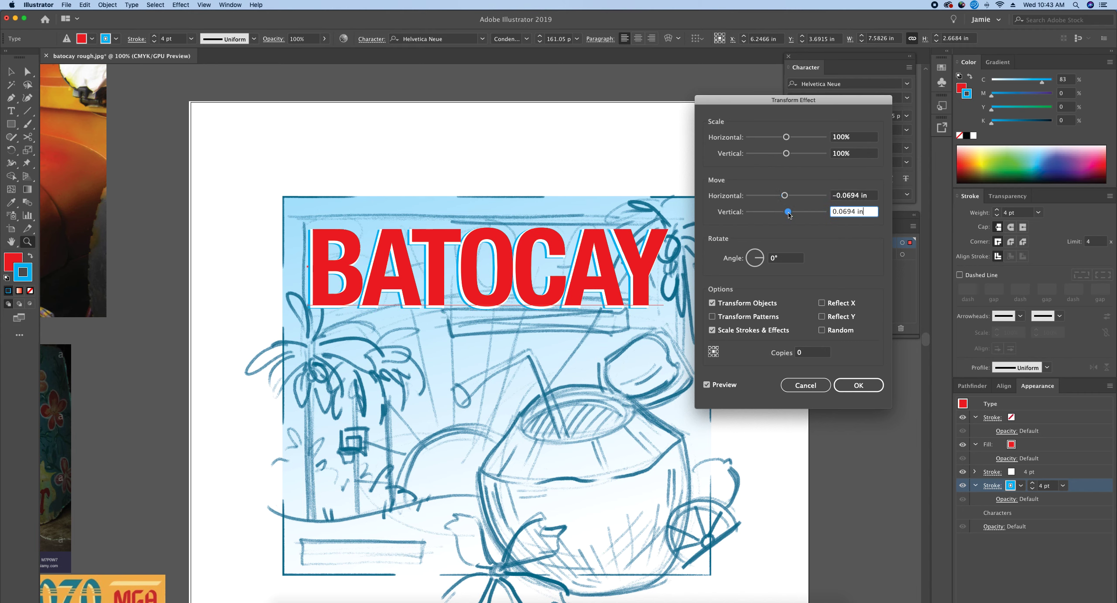
pyautogui.click(858, 384)
pyautogui.moveTo(362, 401); pyautogui.dragTo(415, 353)
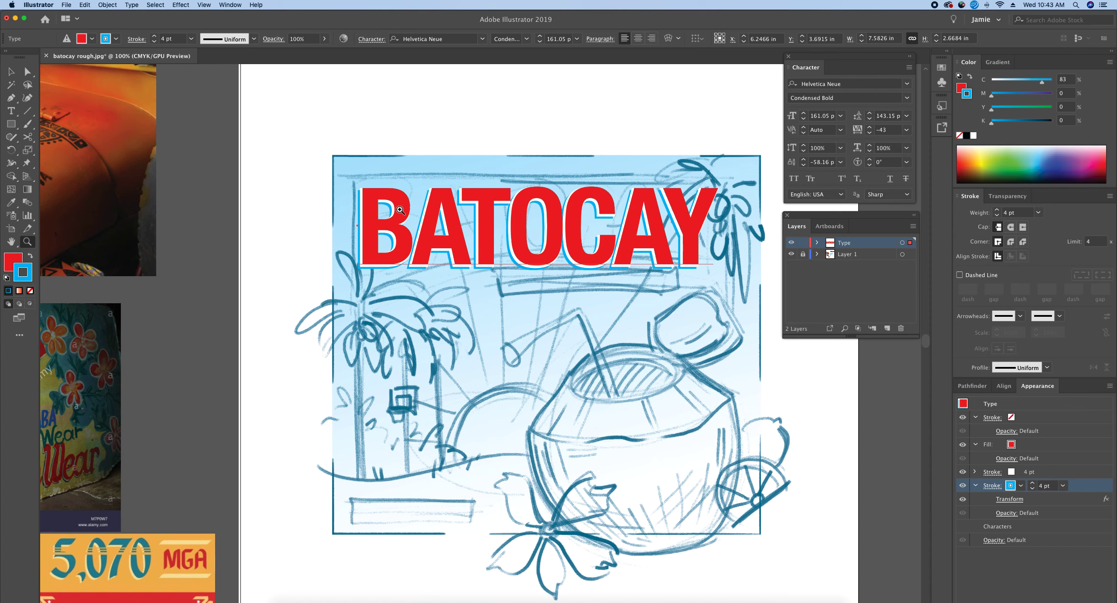
pyautogui.click(564, 276)
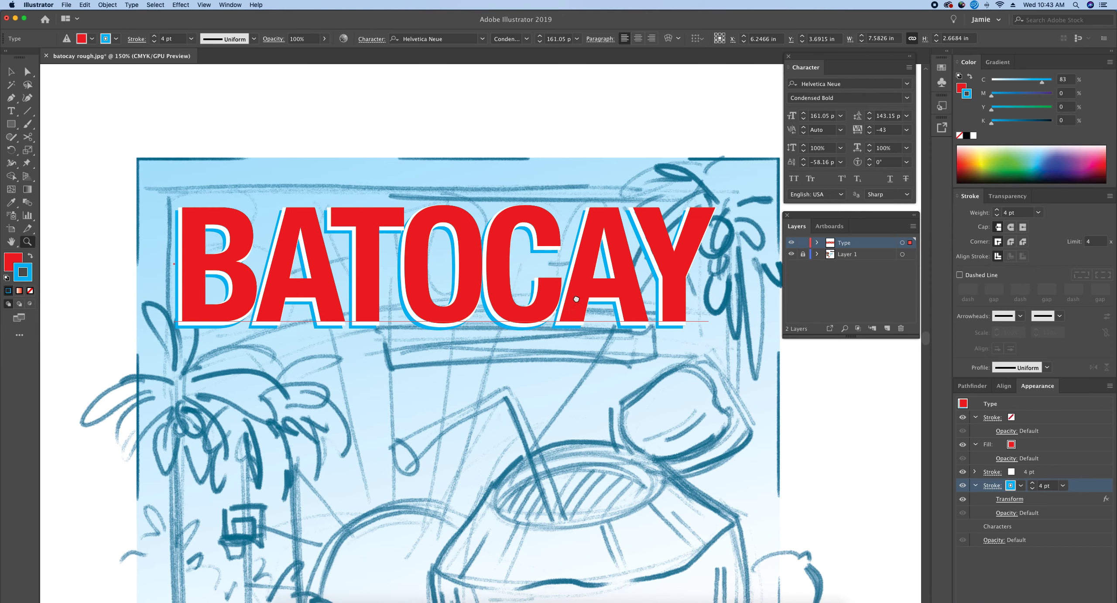
pyautogui.scroll(-1, 583, 291)
pyautogui.hscroll(-1, 583, 292)
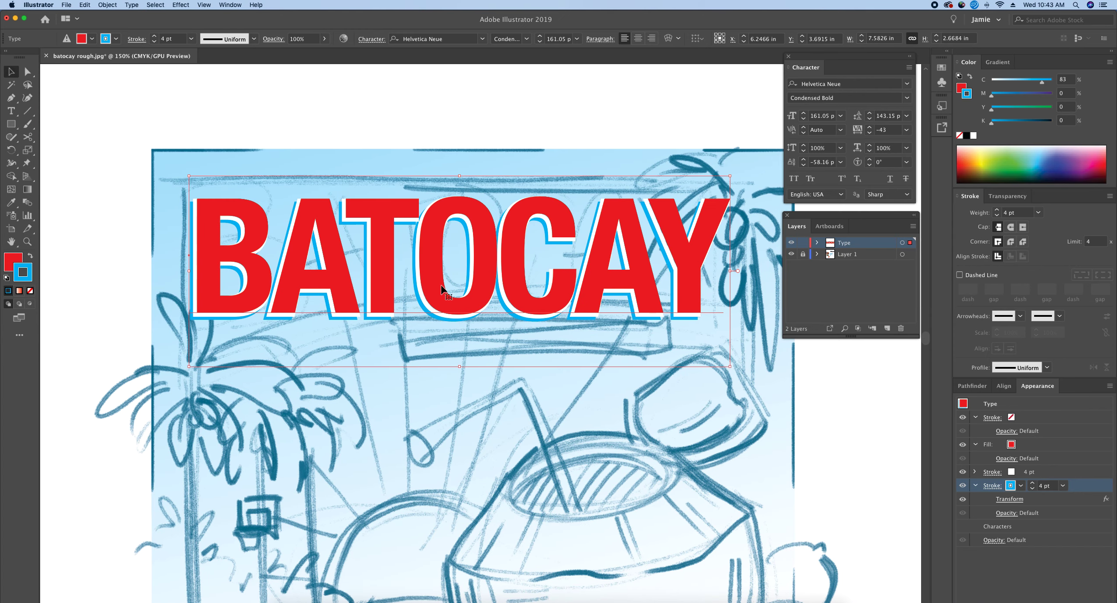
# Change the BATOCAY title's font to DK Brush Crush and nudge the title within the sketched title area.
pyautogui.scroll(-1, 482, 301)
pyautogui.keyDown('alt'); pyautogui.click(500, 310); pyautogui.keyUp('alt')
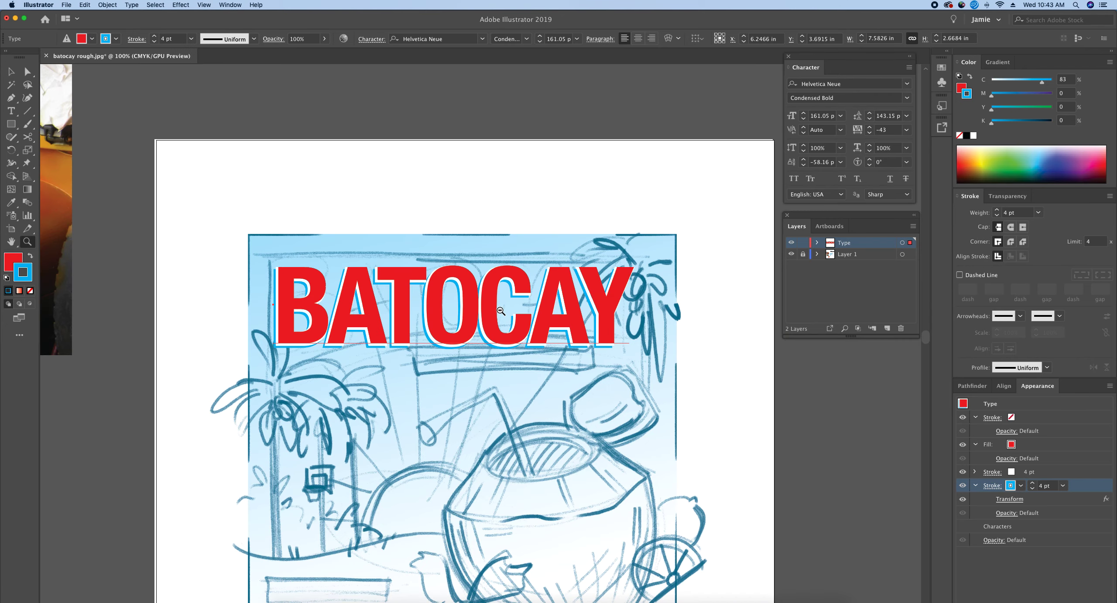
pyautogui.keyDown('alt'); pyautogui.click(500, 310); pyautogui.keyUp('alt')
pyautogui.moveTo(400, 345); pyautogui.dragTo(451, 310)
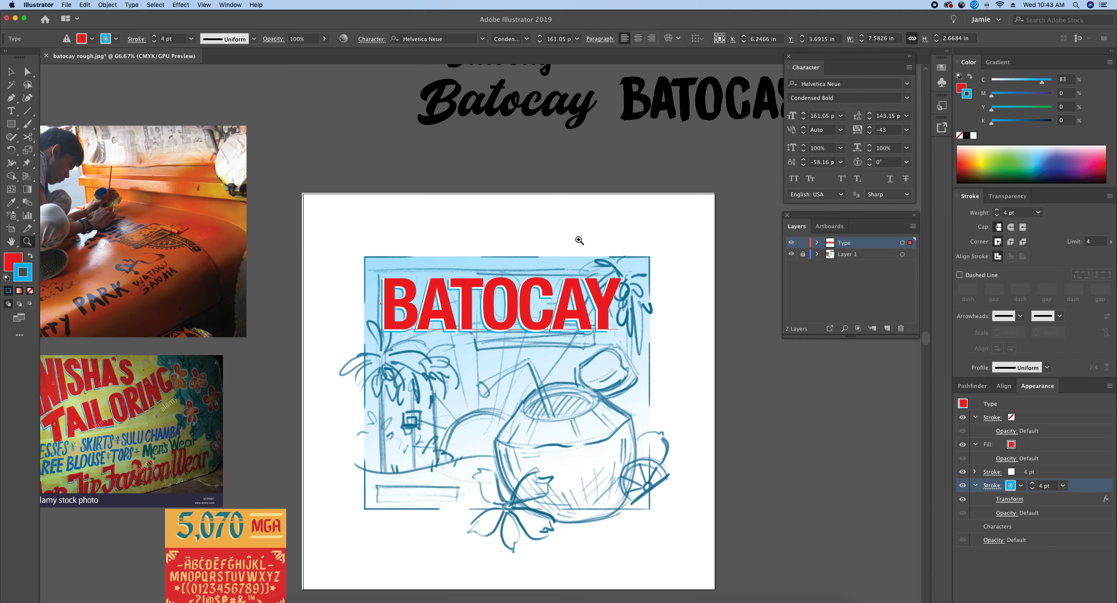
pyautogui.moveTo(648, 223); pyautogui.dragTo(473, 310)
pyautogui.moveTo(386, 338); pyautogui.dragTo(552, 232)
pyautogui.press('v')
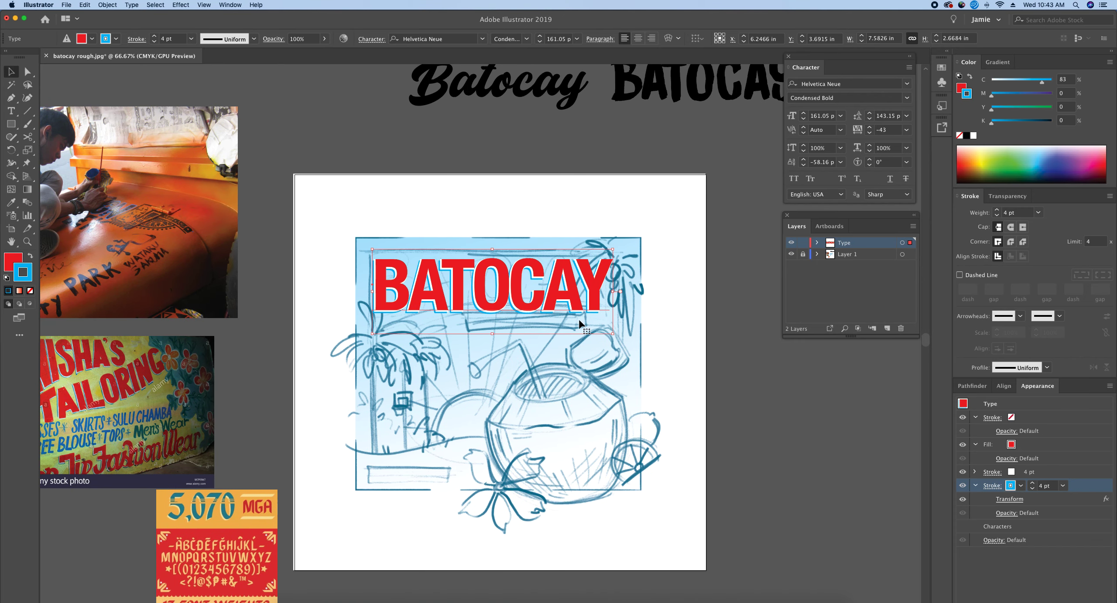
pyautogui.click(687, 311)
pyautogui.click(596, 298)
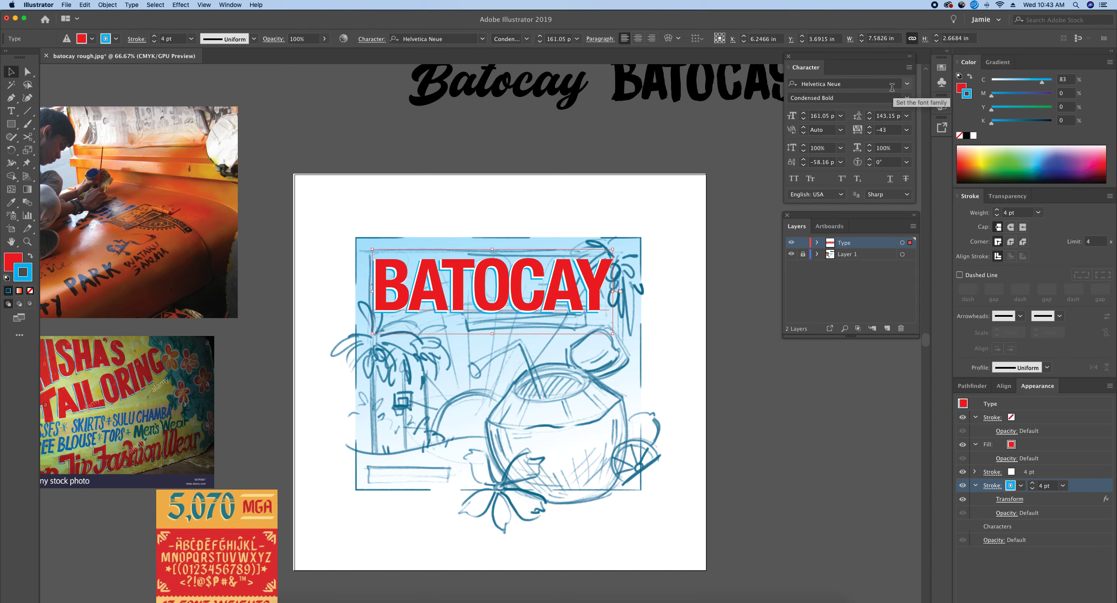
pyautogui.click(907, 86)
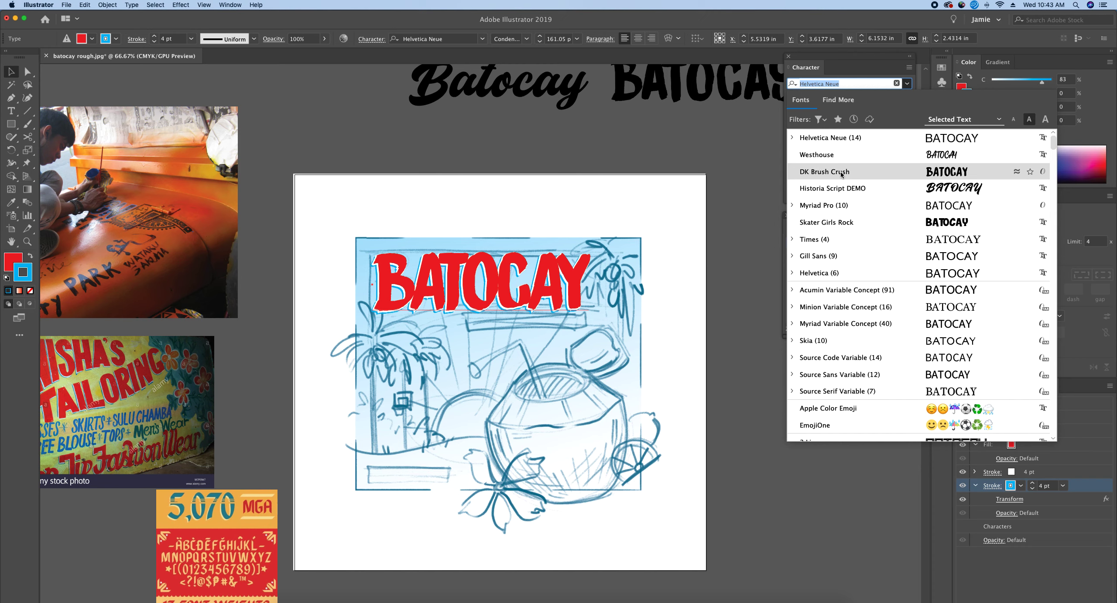
pyautogui.click(905, 176)
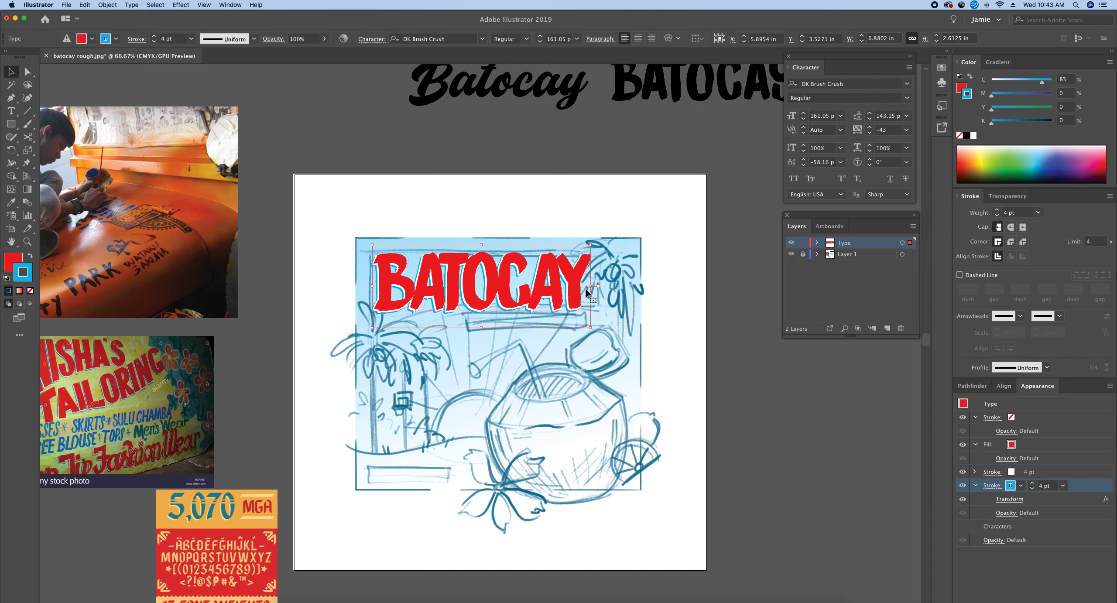
pyautogui.moveTo(576, 293); pyautogui.dragTo(582, 292)
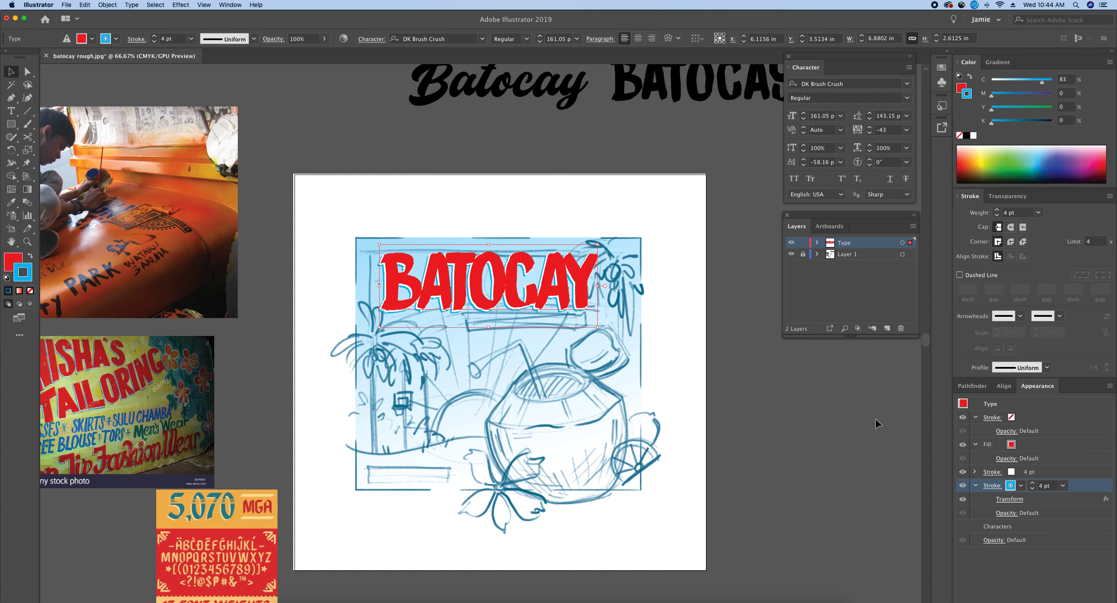
# Replace the whole BATOCAY title text with COCONUT while keeping it as live type.
pyautogui.doubleClick(533, 301)
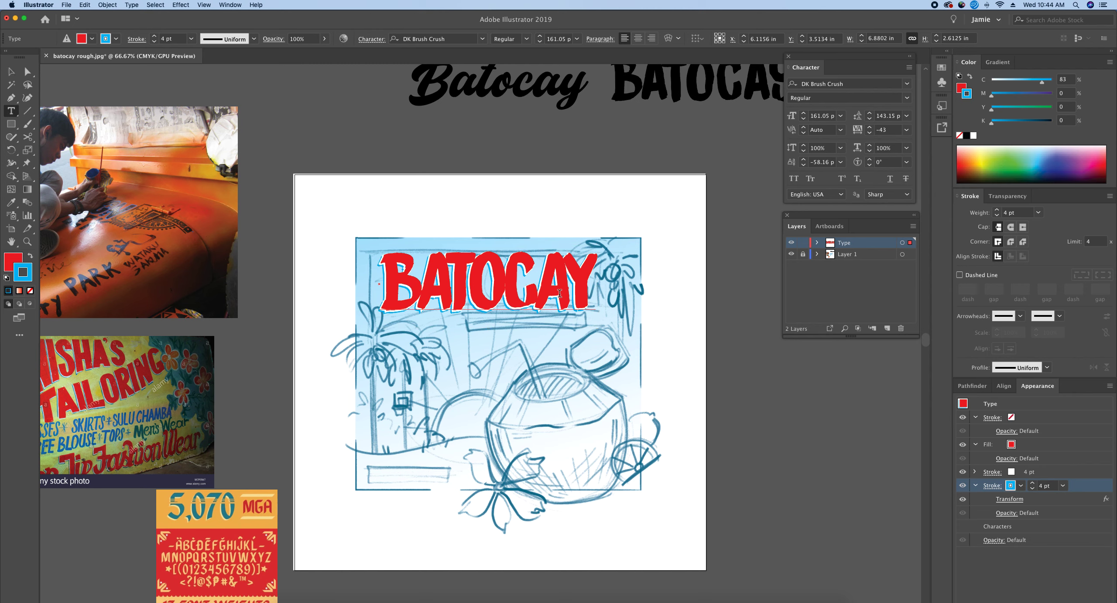
pyautogui.press('super+a')
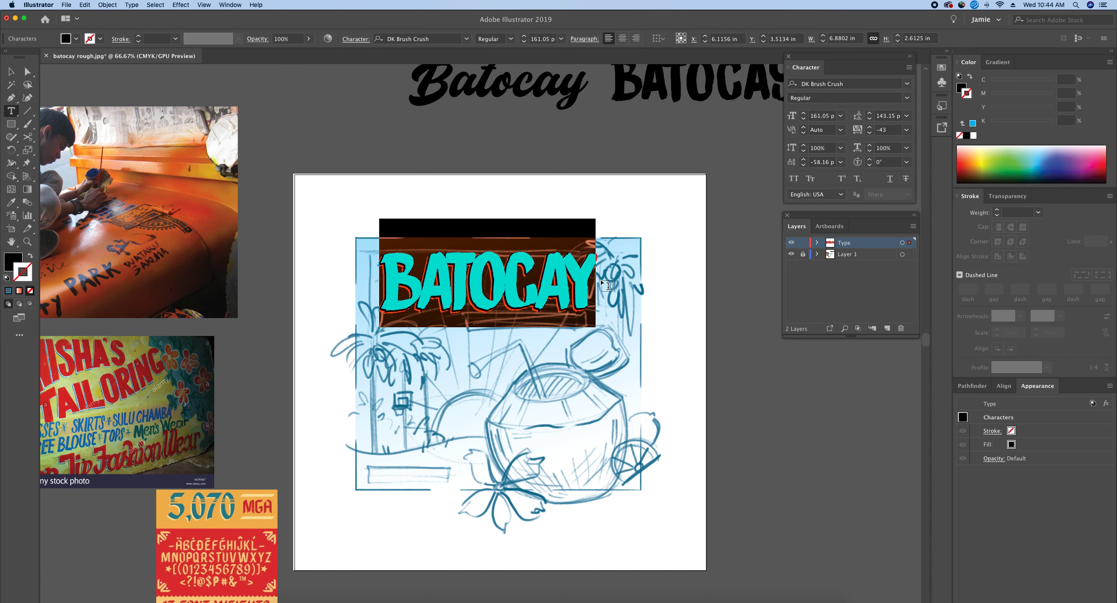
pyautogui.write('COCONUT')
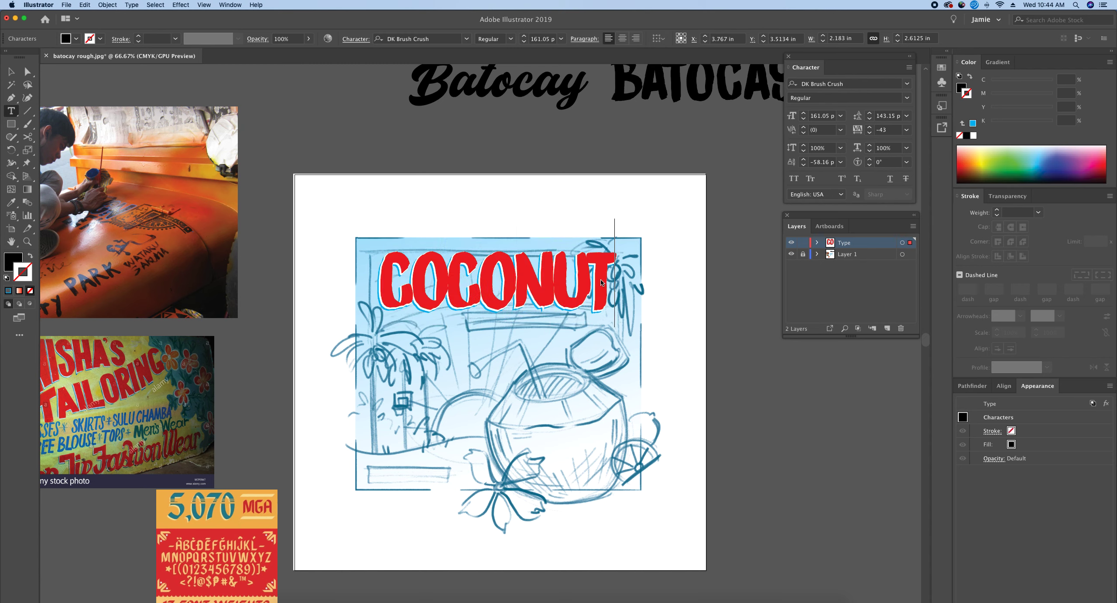
pyautogui.press('Escape')
pyautogui.press('super+shift+a')
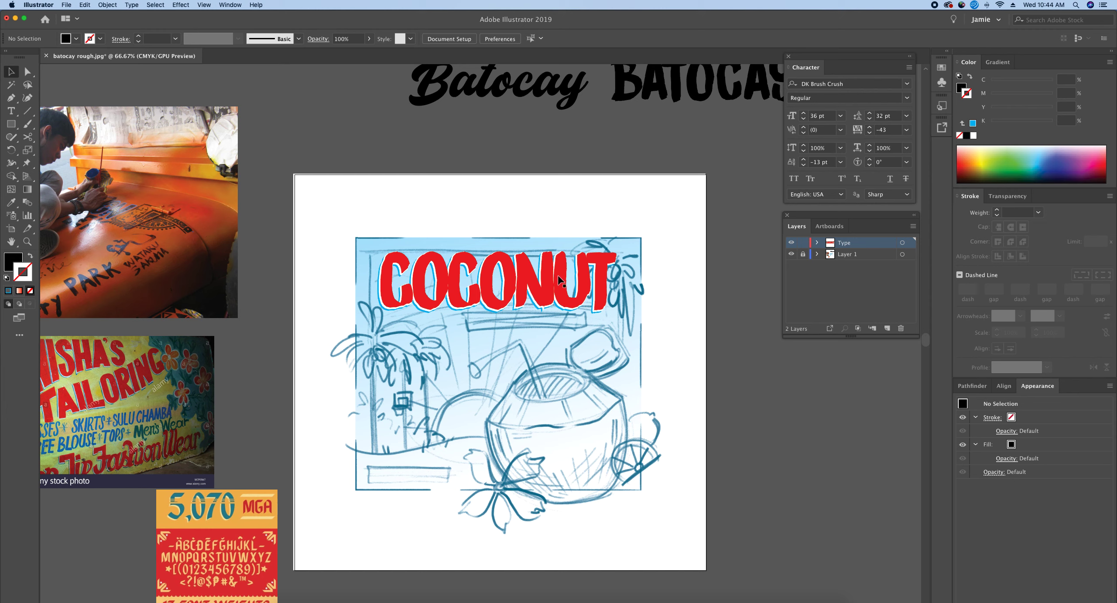
# Replace the COCONUT text with BOTOCAY and nudge the lettering over the sketched title area.
pyautogui.doubleClick(597, 280)
pyautogui.doubleClick(597, 279)
pyautogui.write('B')
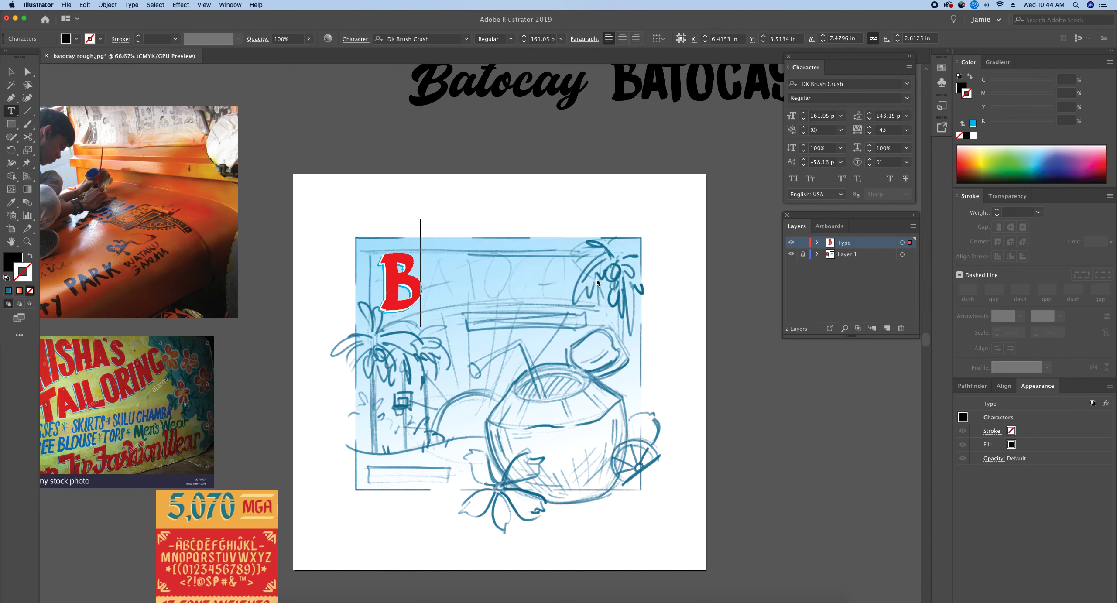
pyautogui.write('OTOCAY')
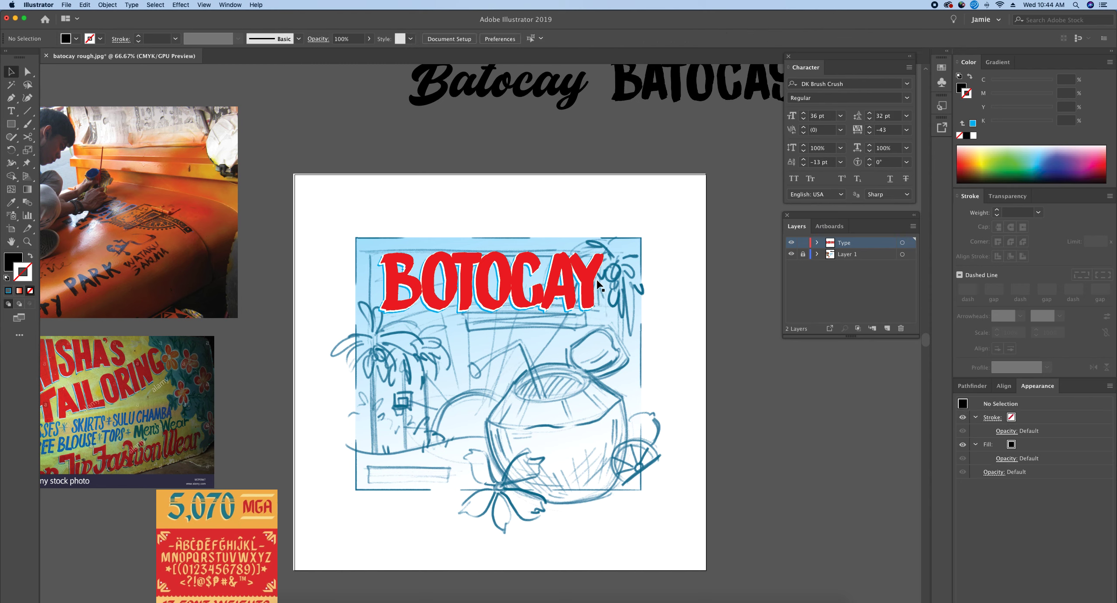
pyautogui.press('Escape')
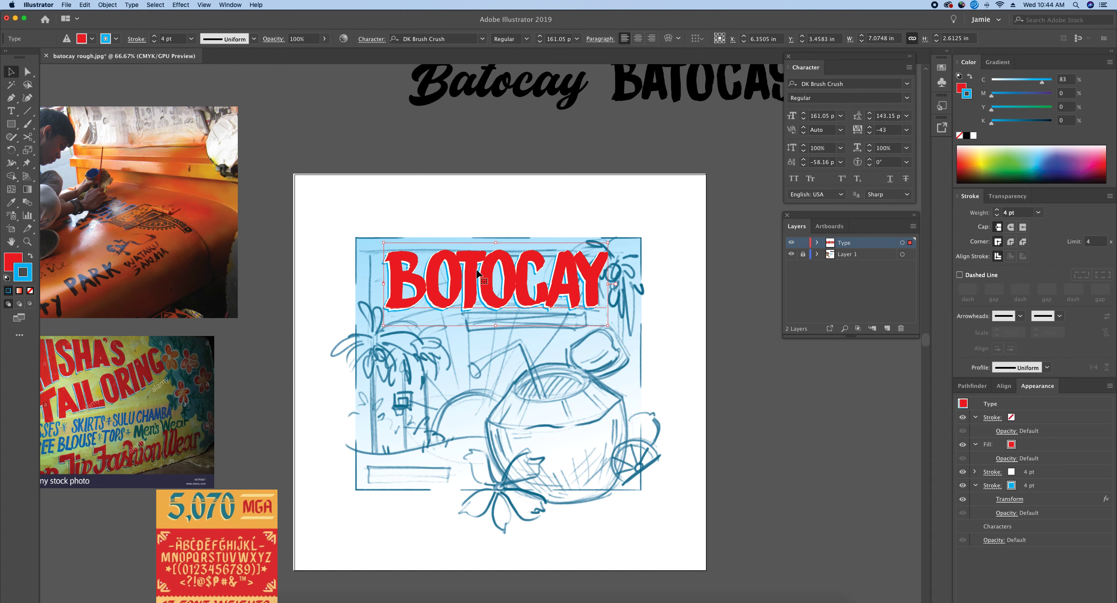
pyautogui.moveTo(588, 273); pyautogui.dragTo(587, 276)
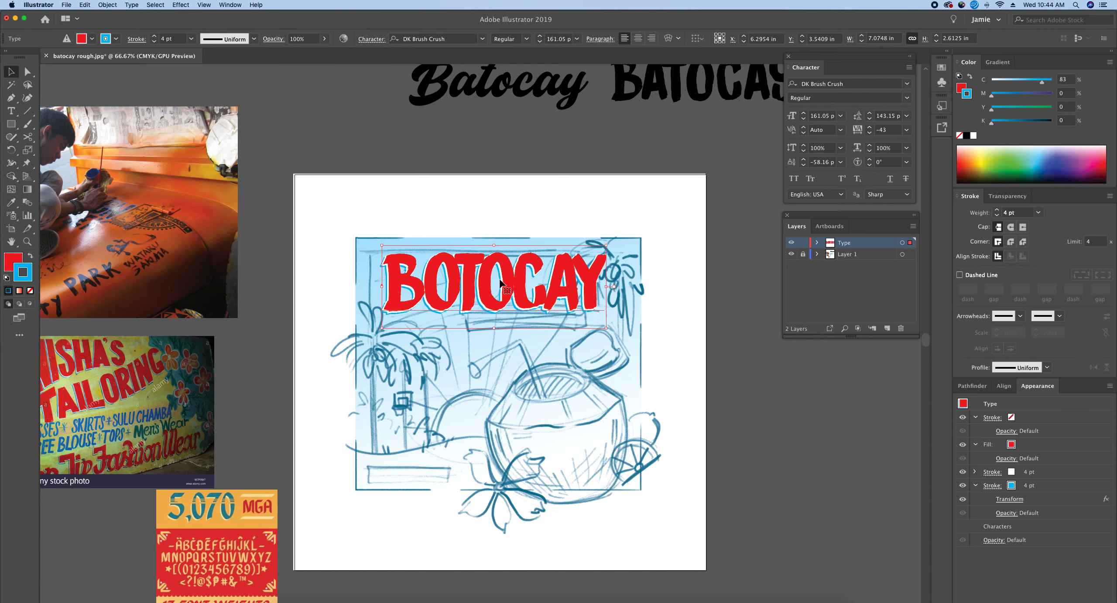
pyautogui.moveTo(518, 269)
pyautogui.mouseDown()
pyautogui.moveTo(519, 285)
pyautogui.moveTo(523, 274)
pyautogui.mouseUp()
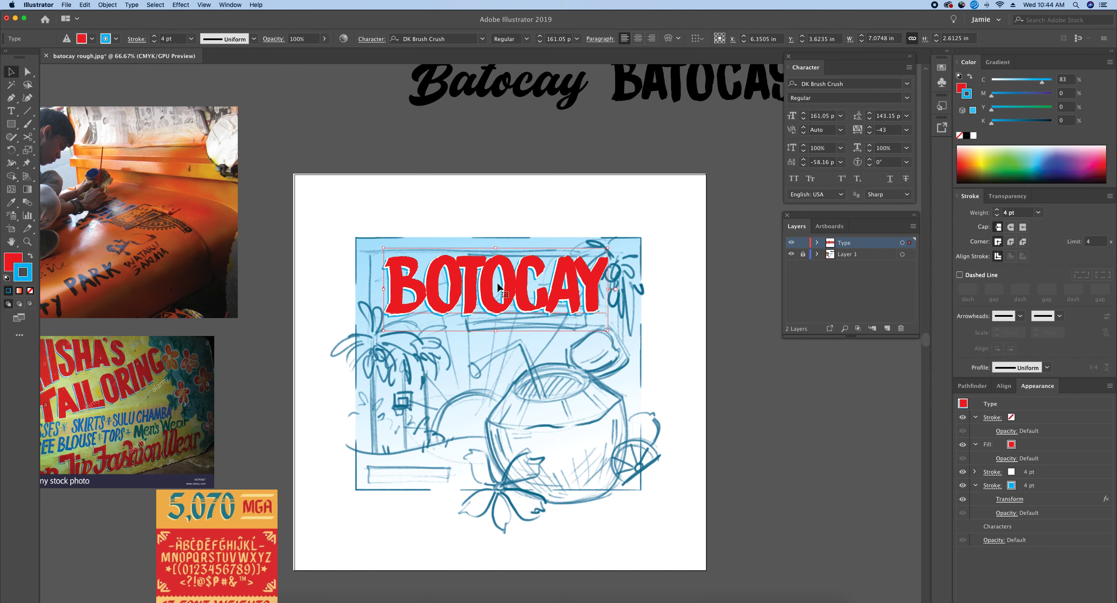
# Try offset duplicates of the BOTOCAY title over the sketch and discard the copies.
pyautogui.moveTo(517, 288); pyautogui.dragTo(559, 272)
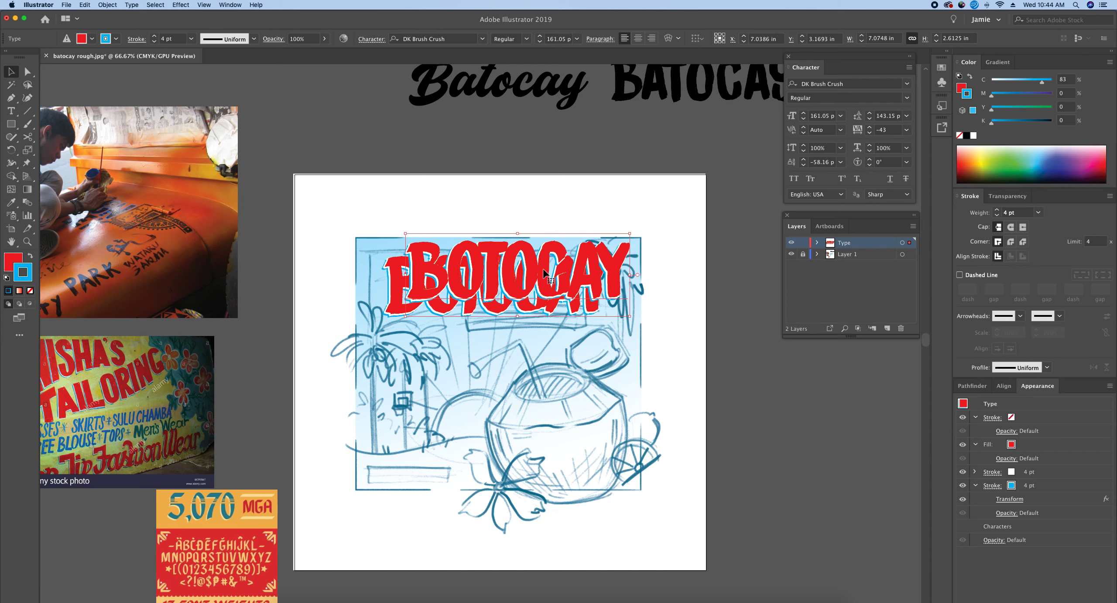
pyautogui.press('Delete')
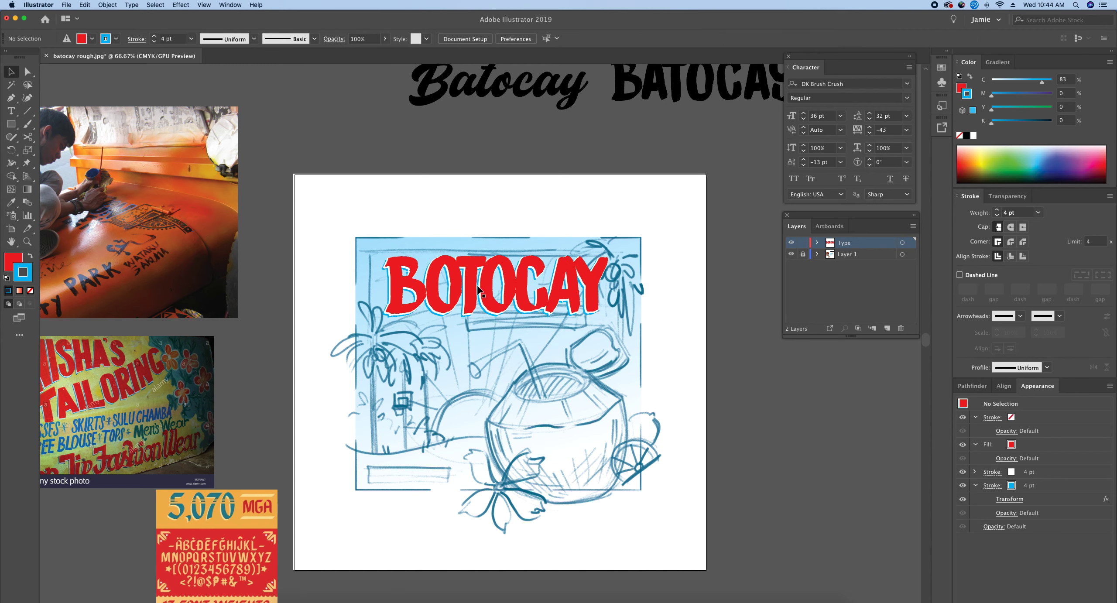
pyautogui.press('super+z')
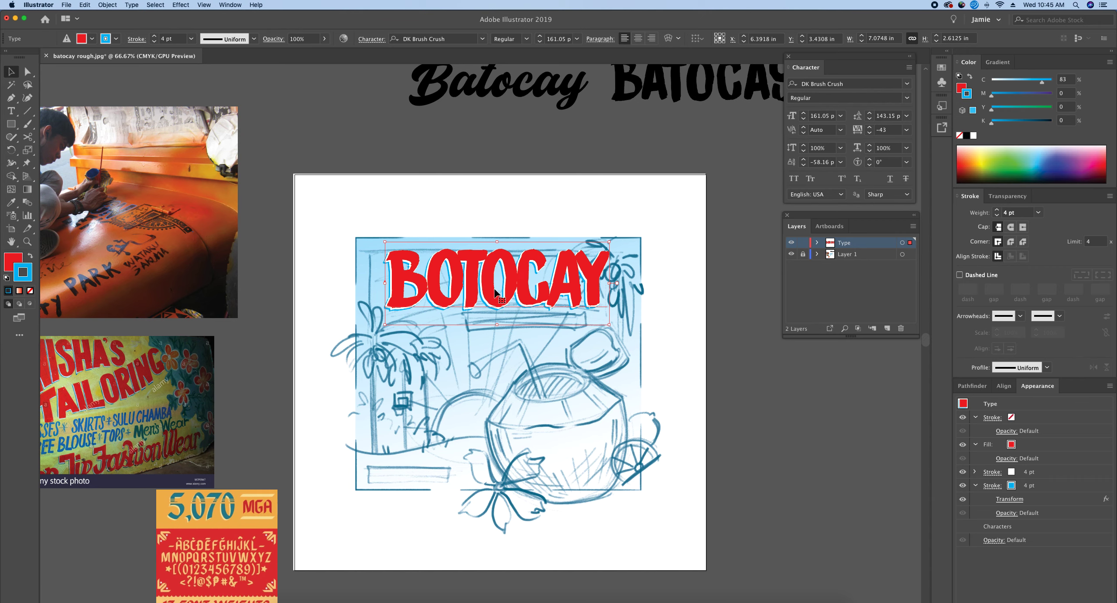
pyautogui.hscroll(3, 545, 281)
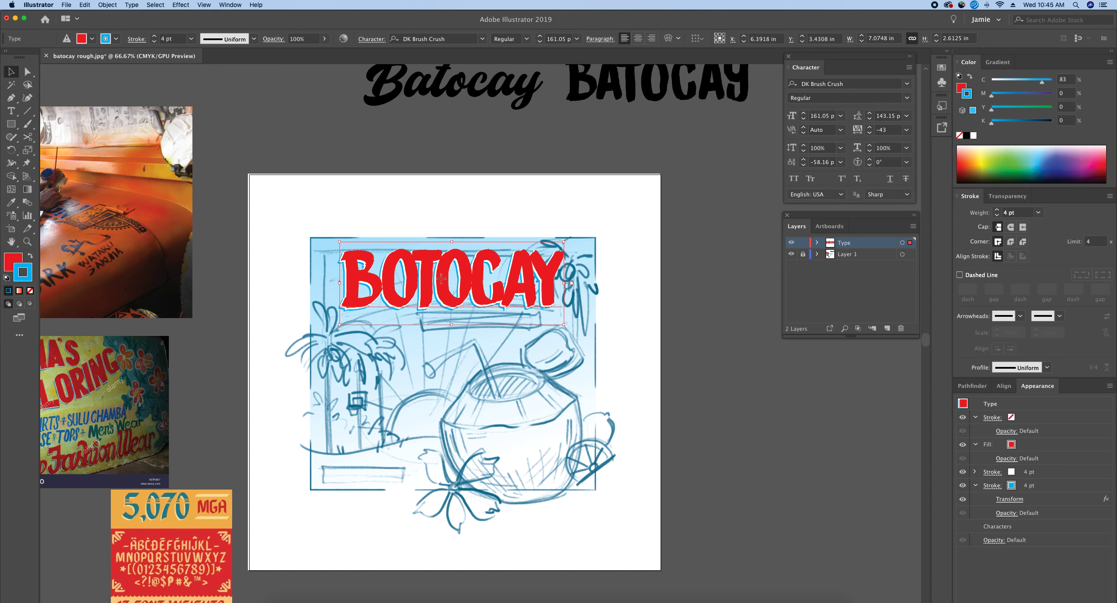
pyautogui.keyDown('alt'); pyautogui.moveTo(441, 279); pyautogui.dragTo(288, 356); pyautogui.keyUp('alt')
pyautogui.press('super+z')
pyautogui.press('super+z')
pyautogui.press('super+z')
pyautogui.press('super+z')
pyautogui.press('super+z')
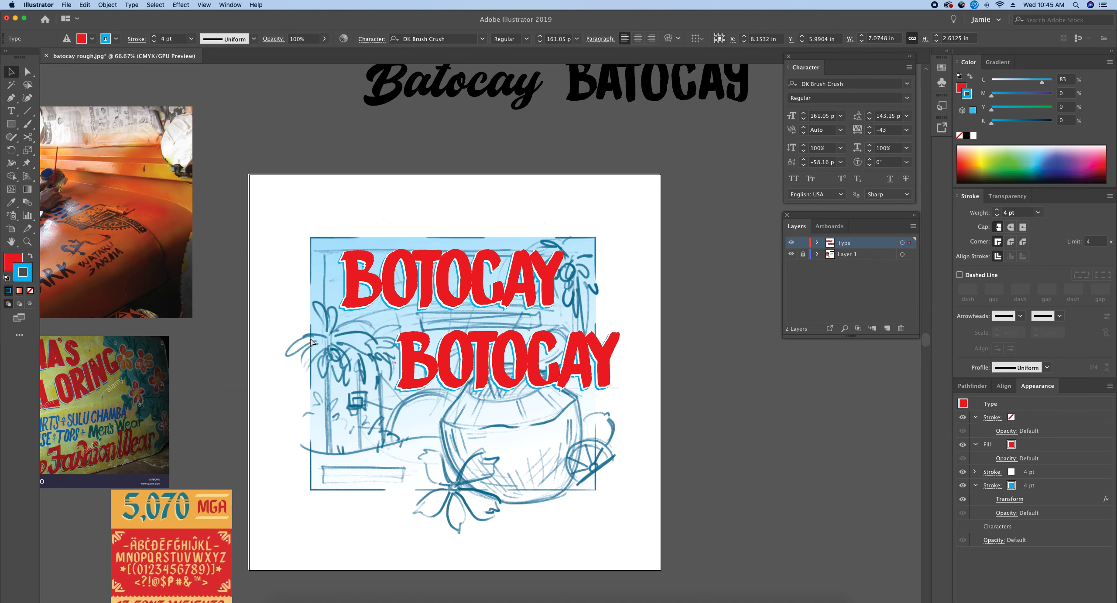
pyautogui.press('super+z')
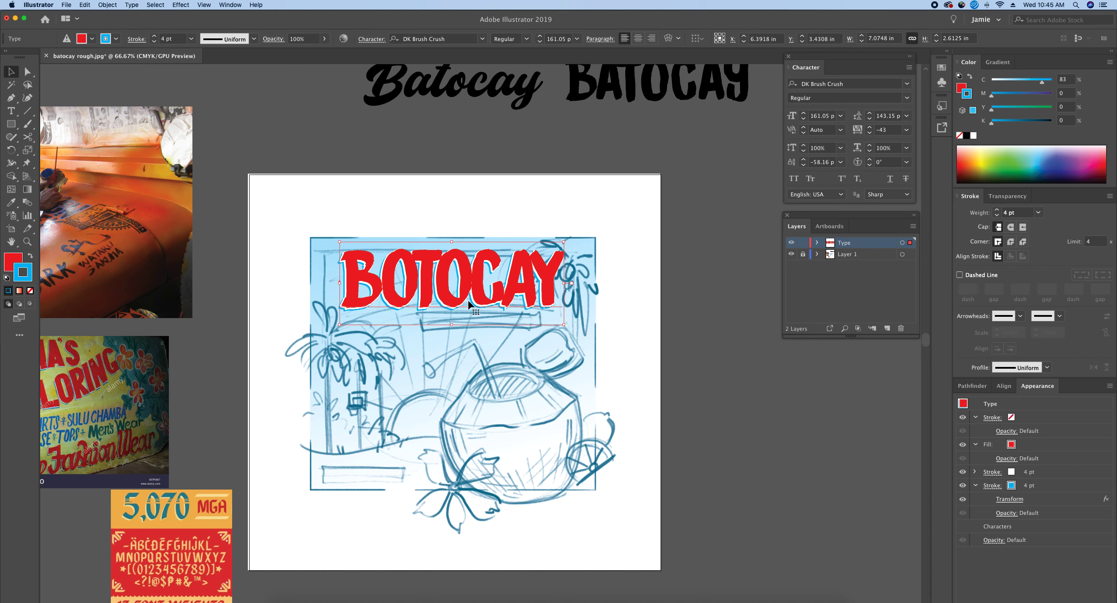
# Reposition the BOTOCAY title in the upper part of the sketch frame and start an Arc Warp effect on it.
pyautogui.moveTo(408, 297); pyautogui.dragTo(410, 209)
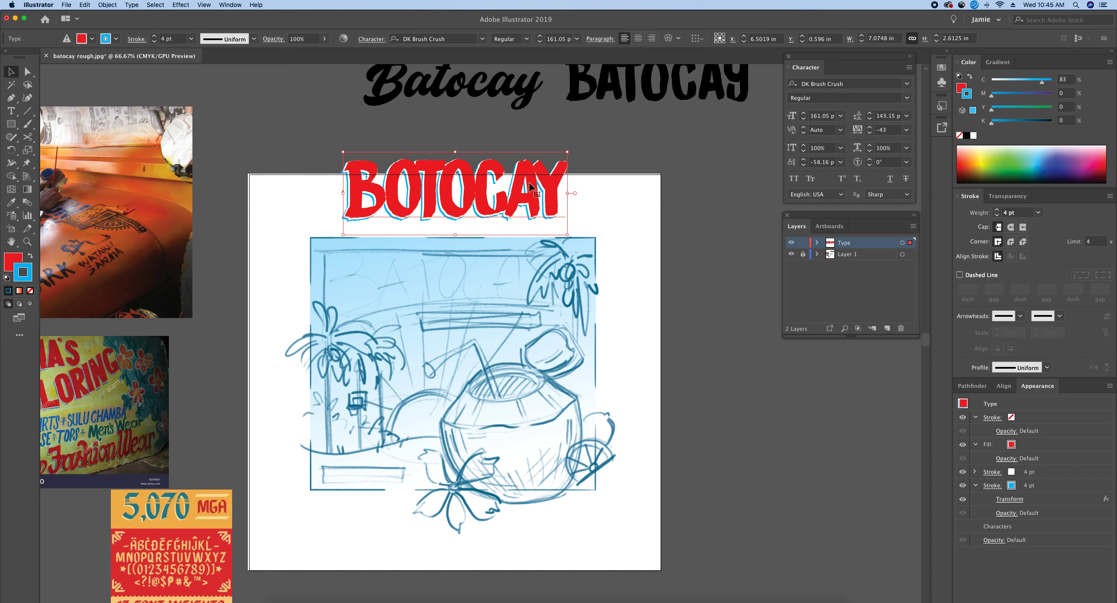
pyautogui.moveTo(524, 172)
pyautogui.mouseDown()
pyautogui.moveTo(522, 252)
pyautogui.moveTo(510, 264)
pyautogui.mouseUp()
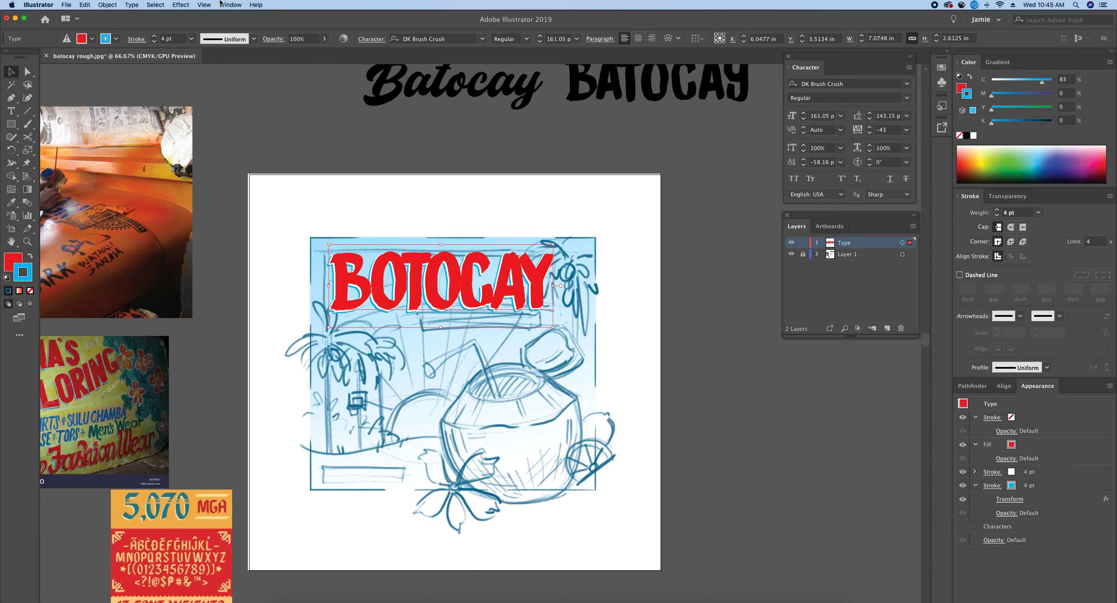
pyautogui.click(180, 5)
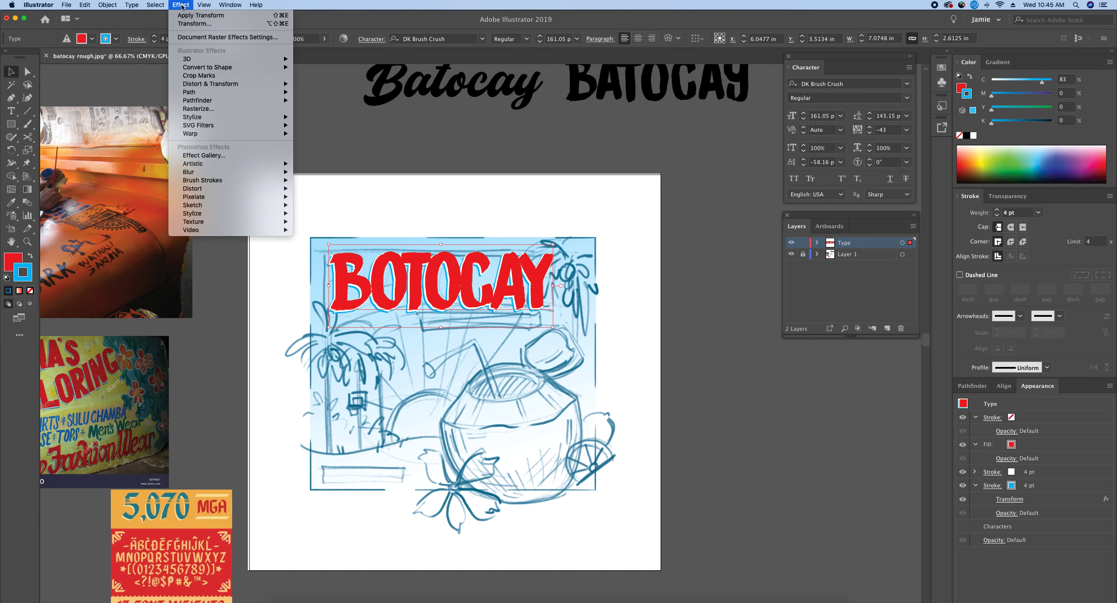
pyautogui.moveTo(212, 138)
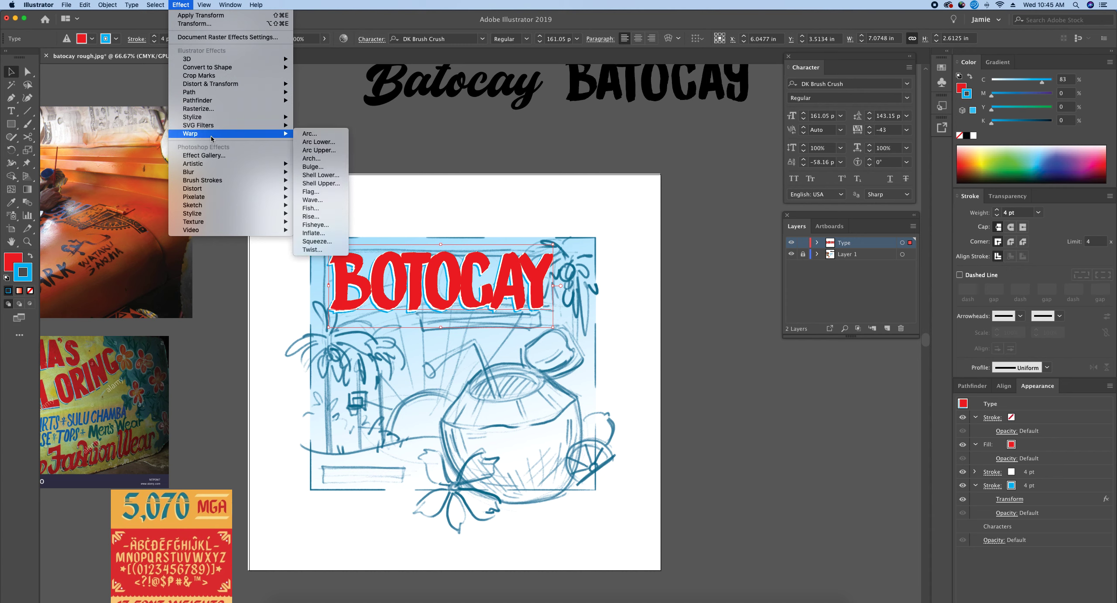
pyautogui.click(323, 136)
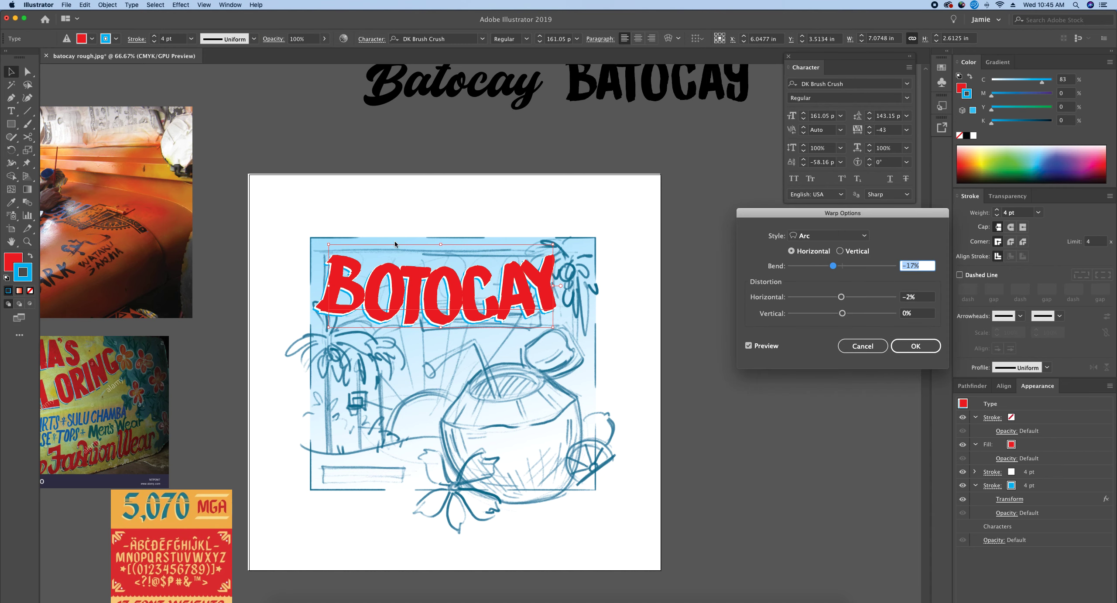
pyautogui.moveTo(837, 216); pyautogui.dragTo(701, 216)
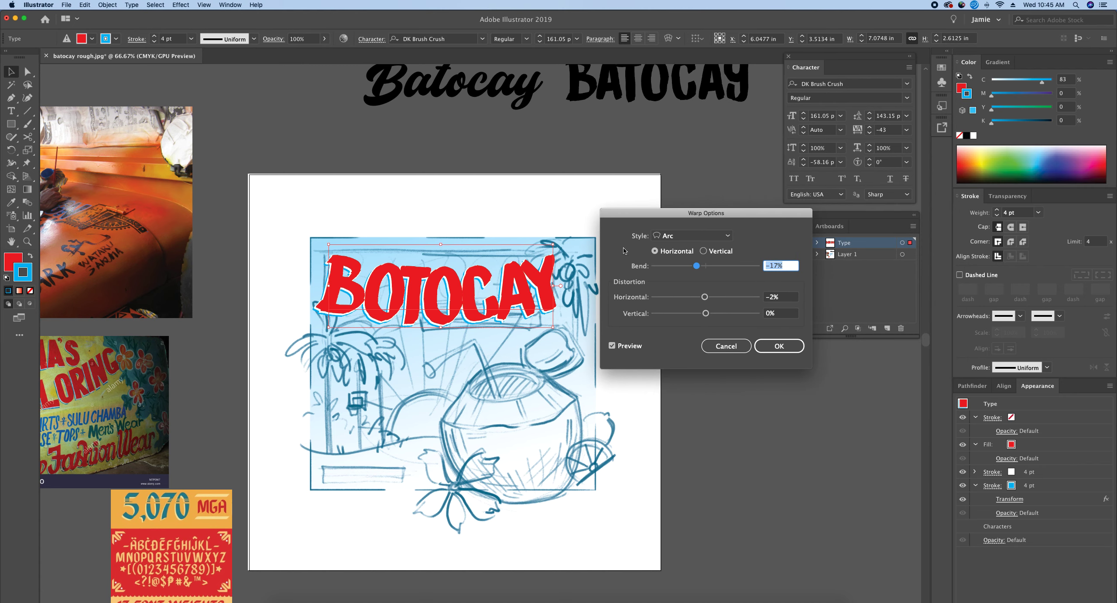
# Change the warp style to Arc Lower and set the bend to -18%.
pyautogui.click(688, 237)
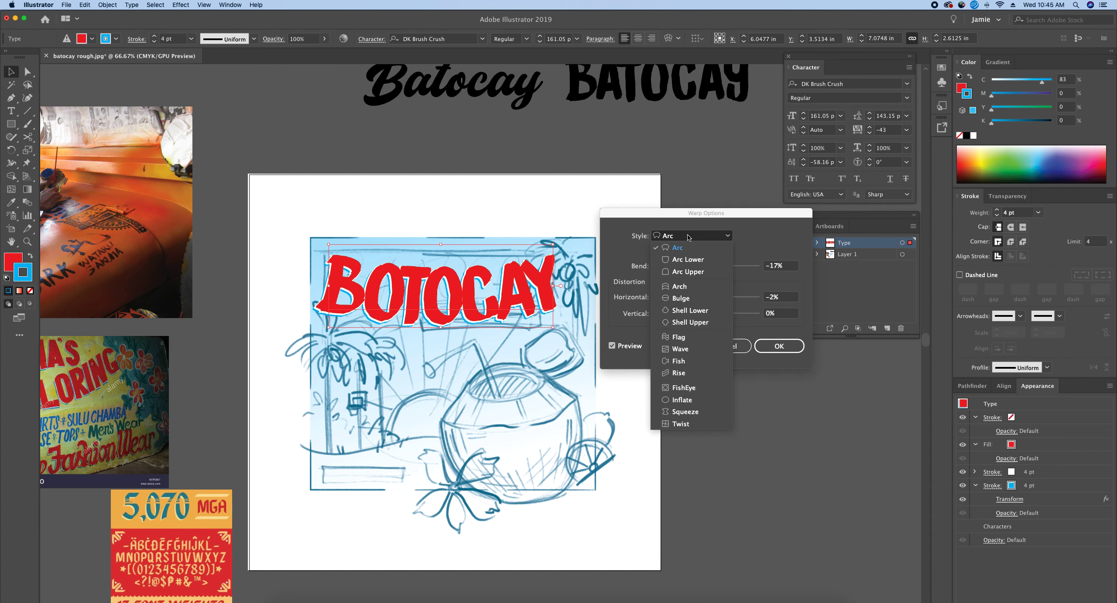
pyautogui.click(692, 260)
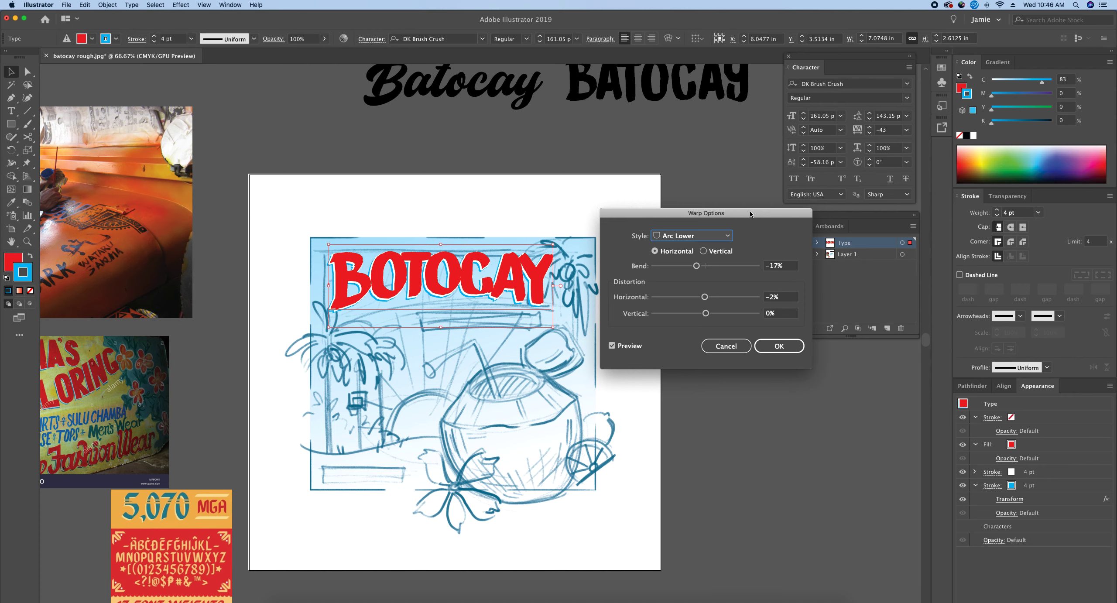
pyautogui.moveTo(750, 214); pyautogui.dragTo(806, 213)
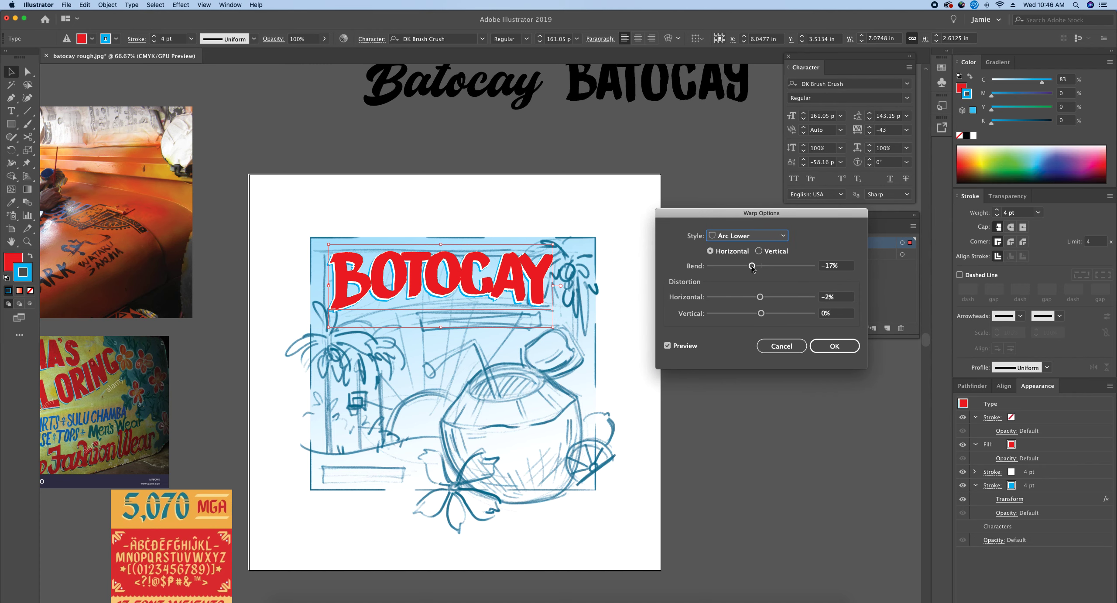
pyautogui.moveTo(752, 266)
pyautogui.mouseDown()
pyautogui.moveTo(734, 270)
pyautogui.moveTo(755, 269)
pyautogui.mouseUp()
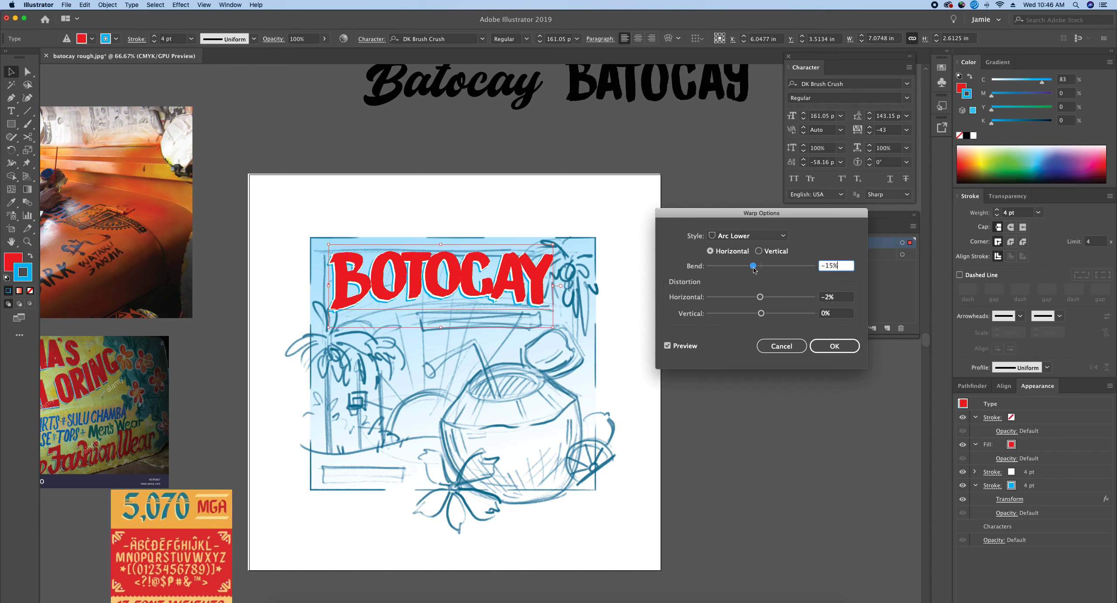
pyautogui.moveTo(754, 270); pyautogui.dragTo(754, 270)
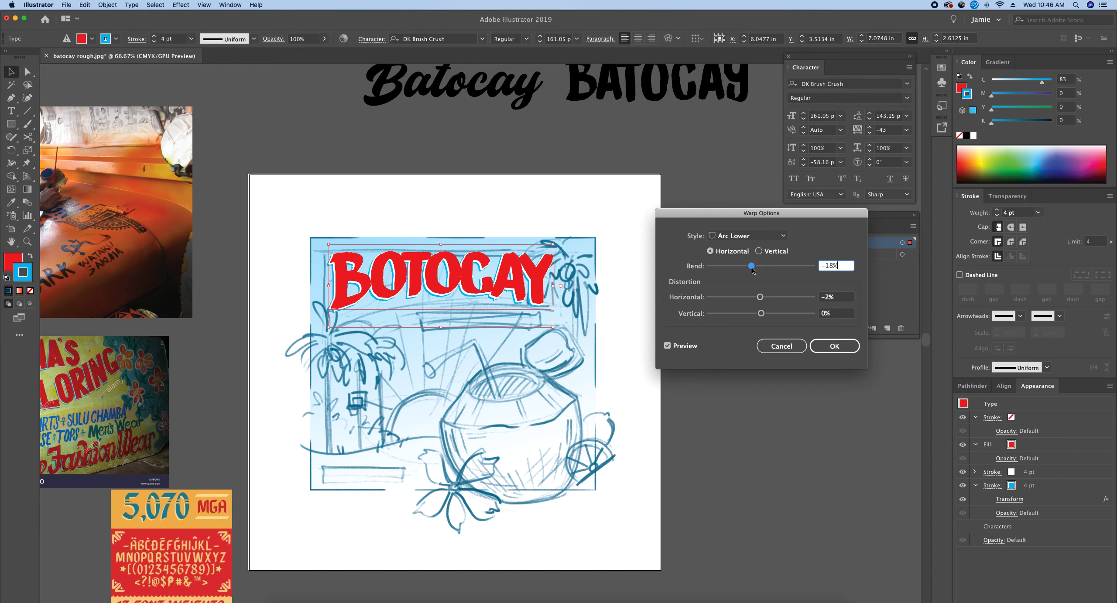
# Try the Flag warp style on the BOTOCAY title and switch back to Arc Lower.
pyautogui.click(753, 236)
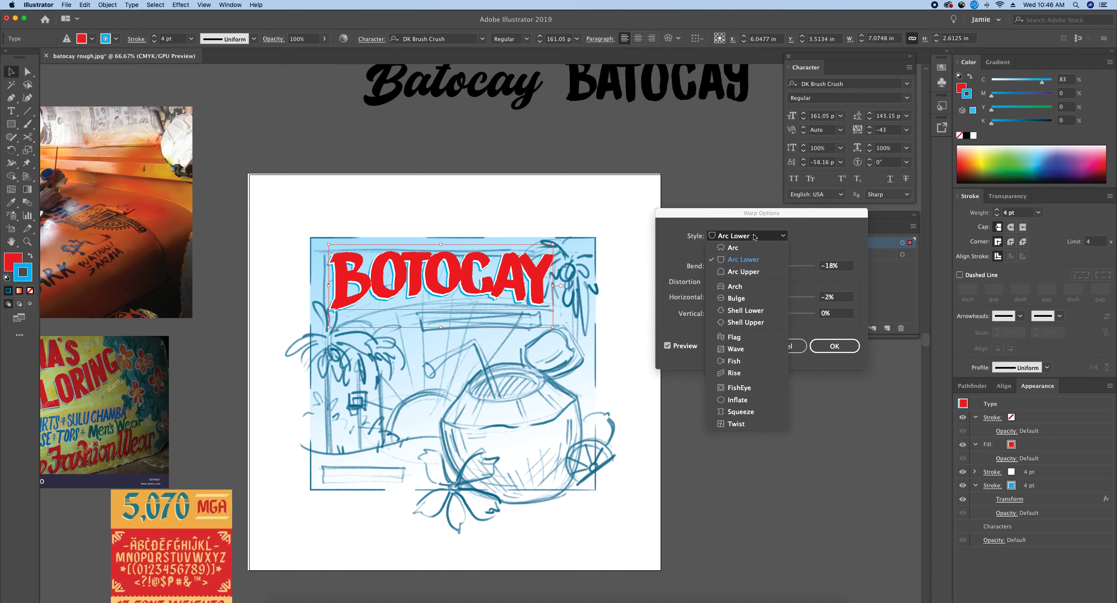
pyautogui.click(737, 340)
pyautogui.click(721, 236)
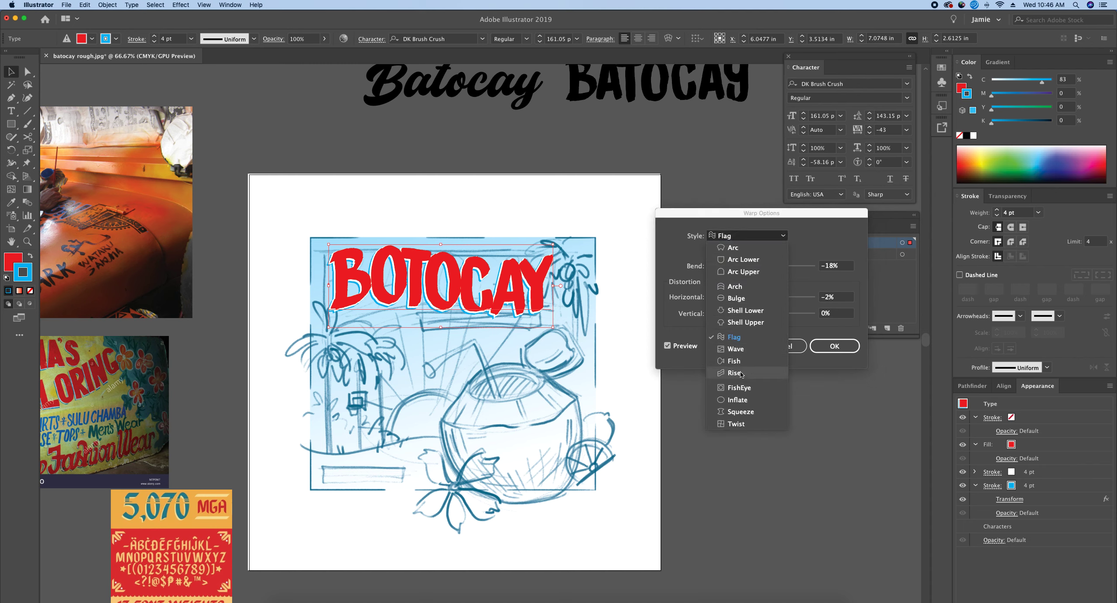
pyautogui.click(742, 260)
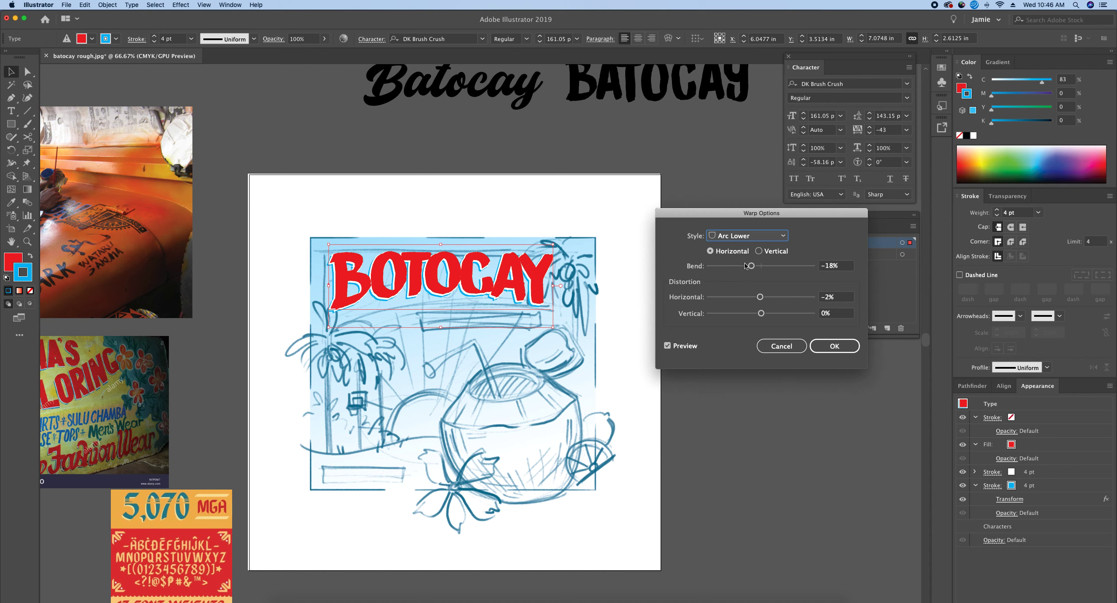
# Set the warp's horizontal distortion to 0% and its bend to -21%, and apply the Arc Lower warp to the title.
pyautogui.moveTo(751, 265); pyautogui.dragTo(751, 268)
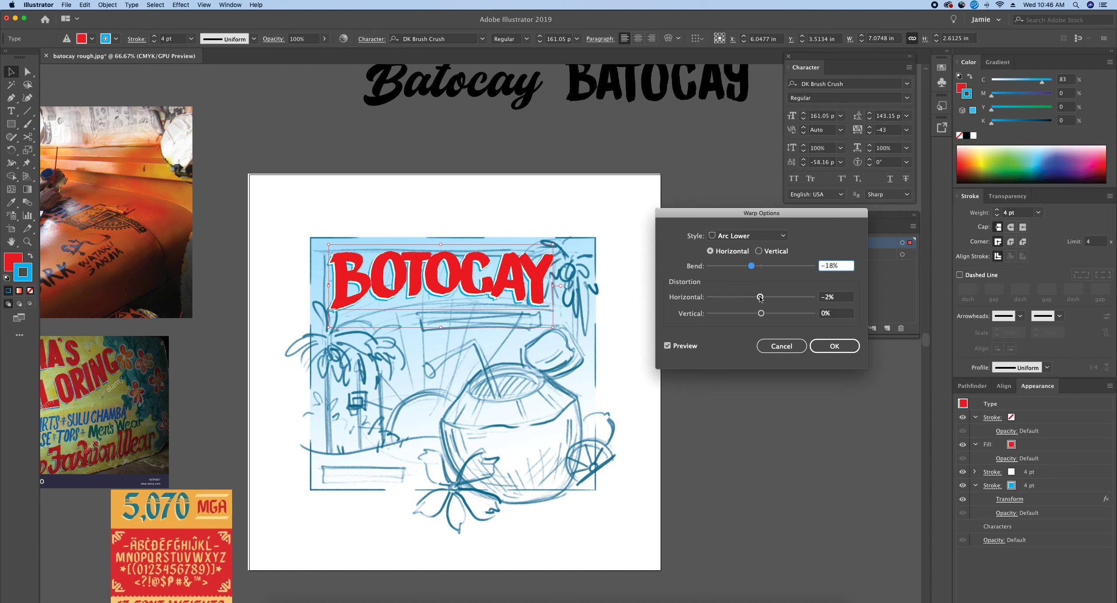
pyautogui.moveTo(760, 296)
pyautogui.mouseDown()
pyautogui.moveTo(744, 300)
pyautogui.moveTo(762, 297)
pyautogui.mouseUp()
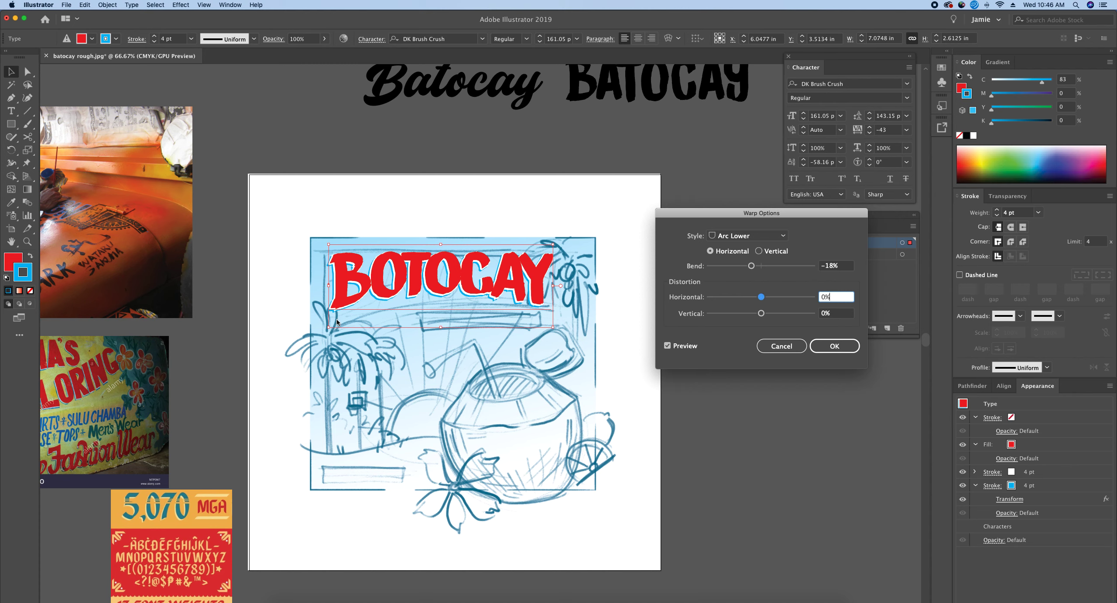
pyautogui.moveTo(749, 267); pyautogui.dragTo(751, 268)
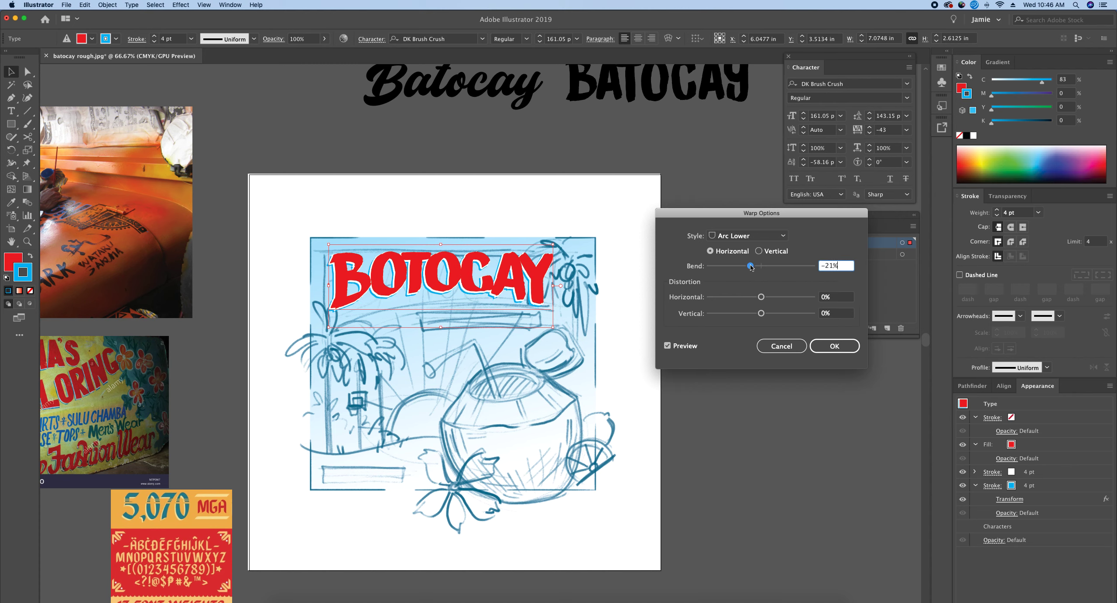
pyautogui.click(834, 346)
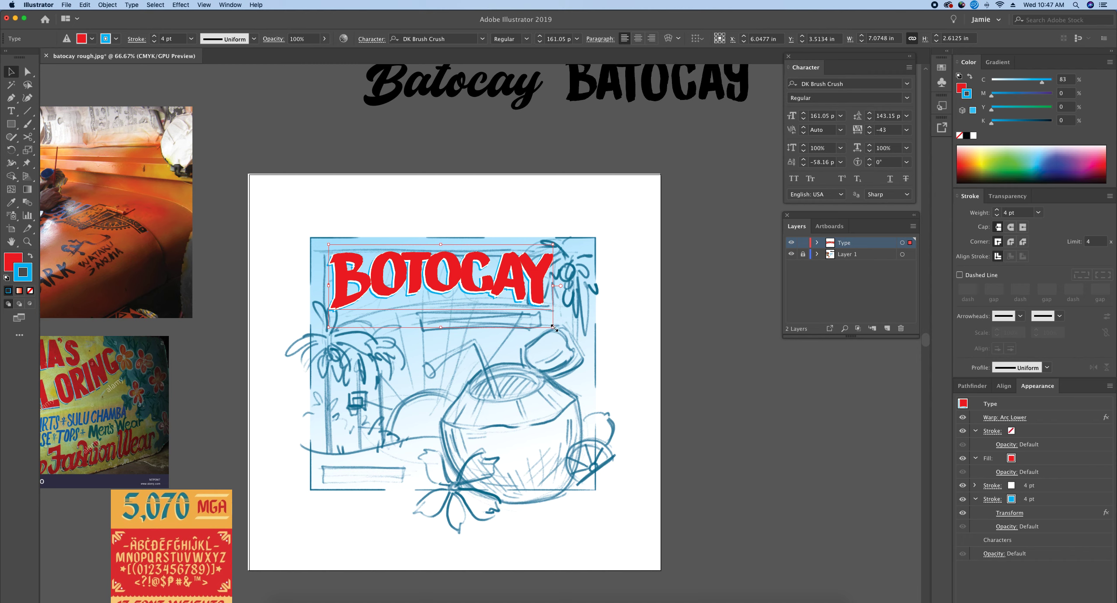
# Enlarge the BOTOCAY title to about 7.62 in wide and nudge it toward the upper-left part of the sketch frame.
pyautogui.moveTo(554, 328); pyautogui.dragTo(572, 335)
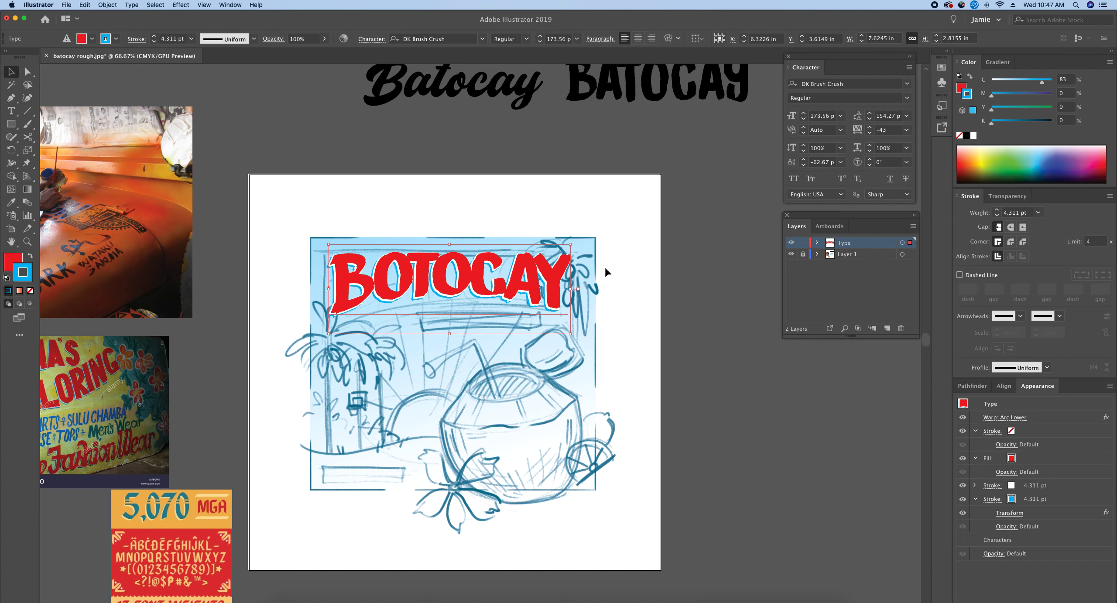
pyautogui.press('Left')
pyautogui.press('Left')
pyautogui.press('Left')
pyautogui.press('Left')
pyautogui.press('Left')
pyautogui.press('Left')
pyautogui.press('Left')
pyautogui.press('Left')
pyautogui.press('Left')
pyautogui.press('Left')
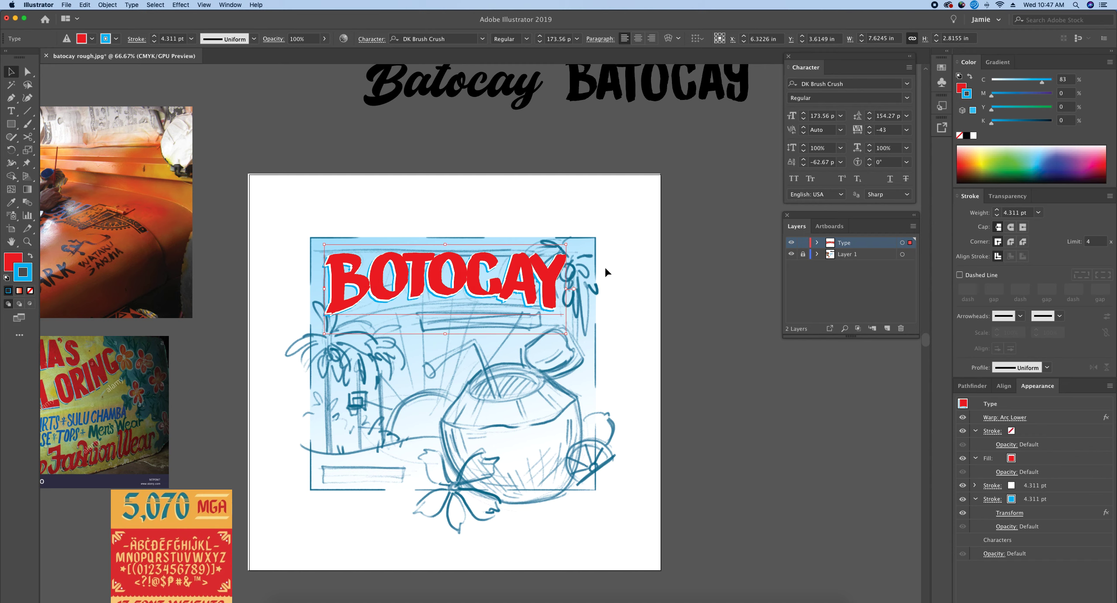
pyautogui.press('Left')
pyautogui.press('Left')
pyautogui.press('Left')
pyautogui.press('Left')
pyautogui.press('Left')
pyautogui.press('Left')
pyautogui.press('Up')
pyautogui.press('Up')
pyautogui.press('Up')
pyautogui.press('Up')
pyautogui.press('Up')
pyautogui.press('Up')
pyautogui.press('Up')
pyautogui.press('Up')
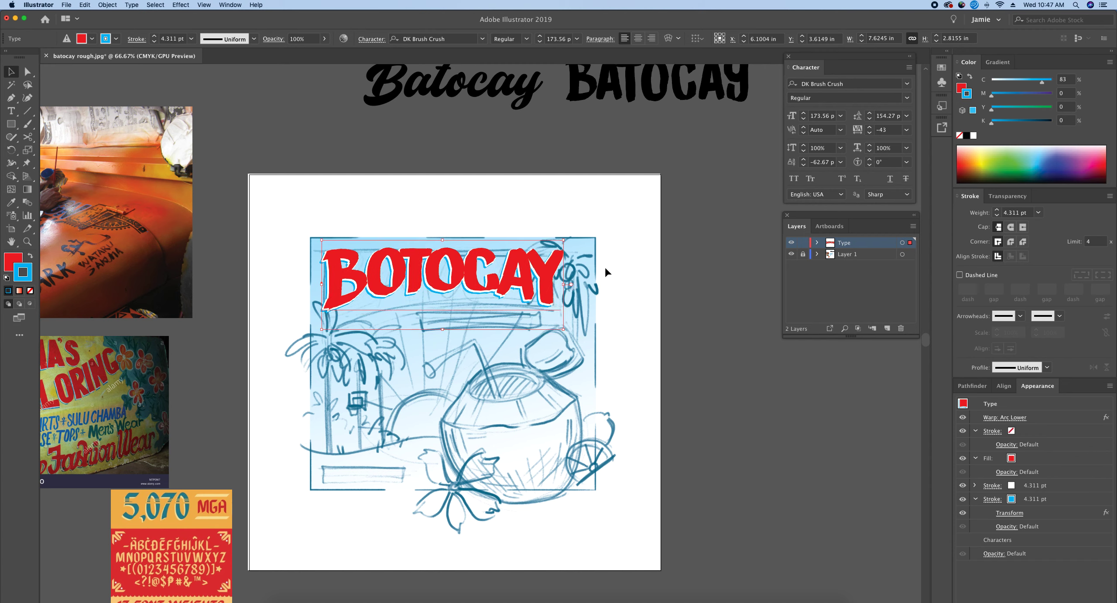
pyautogui.hotkey('shift', 'Left')
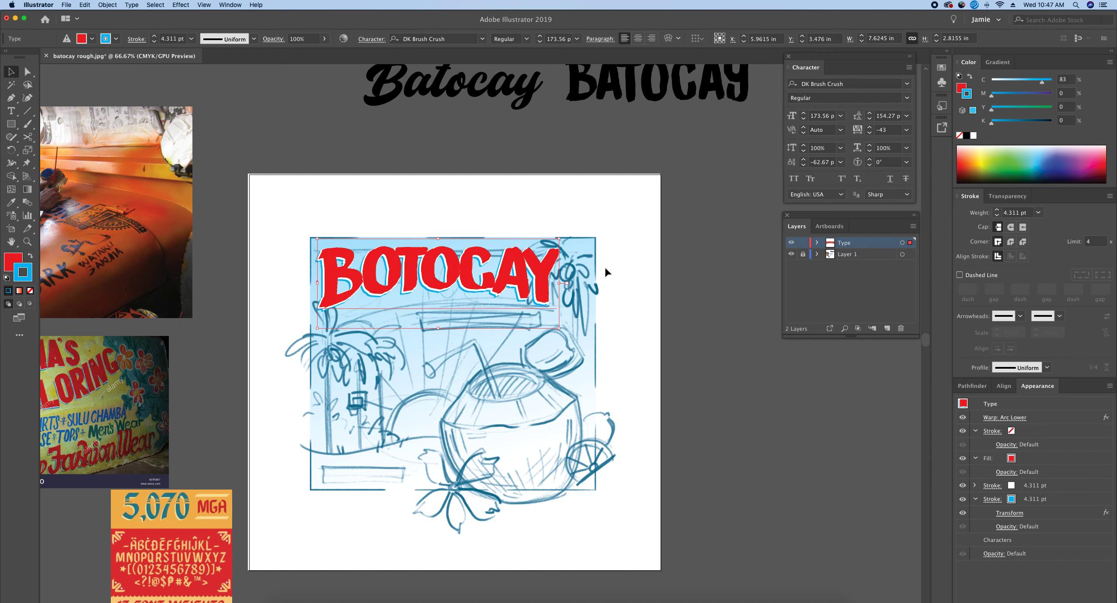
pyautogui.press('Right')
pyautogui.press('Right')
pyautogui.press('Right')
pyautogui.press('Right')
pyautogui.press('Down')
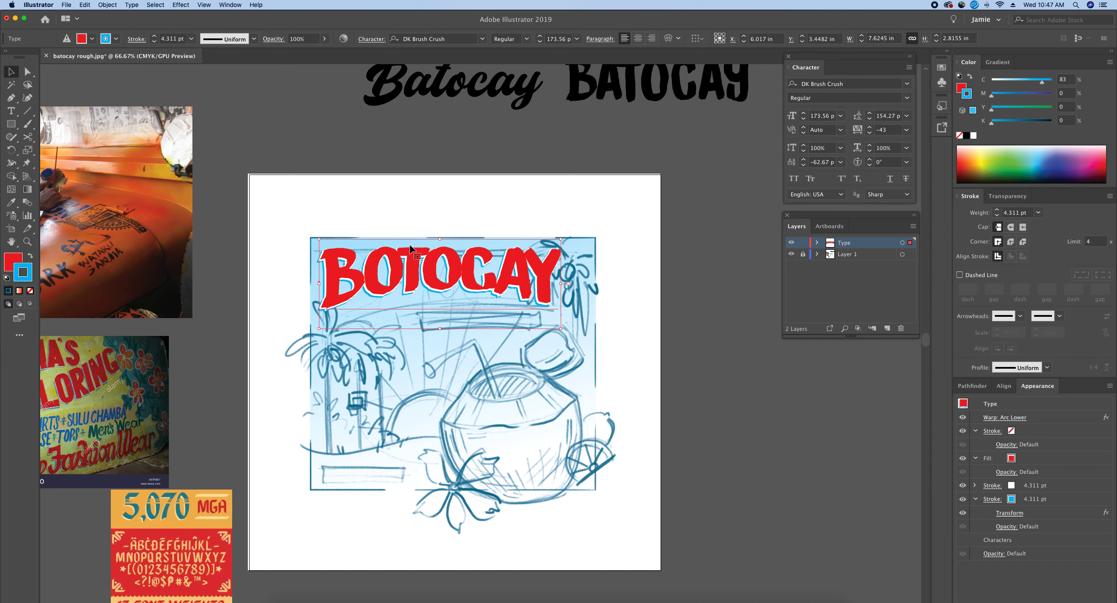
# Fine-tune the title's position inside the sketch frame and scale it up slightly to about 7.68 in wide.
pyautogui.click(370, 221)
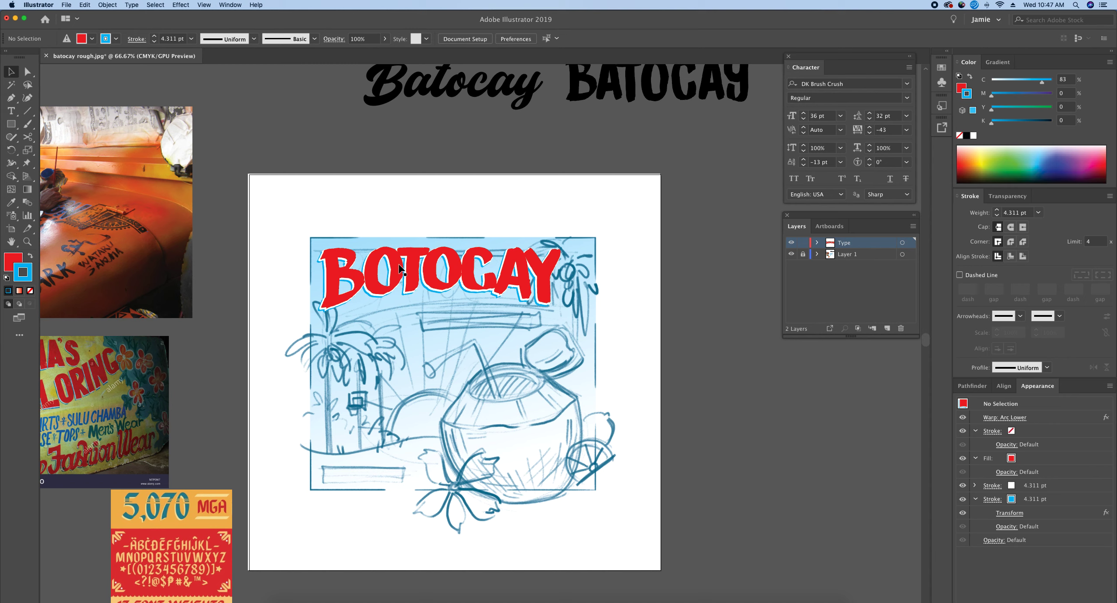
pyautogui.click(411, 281)
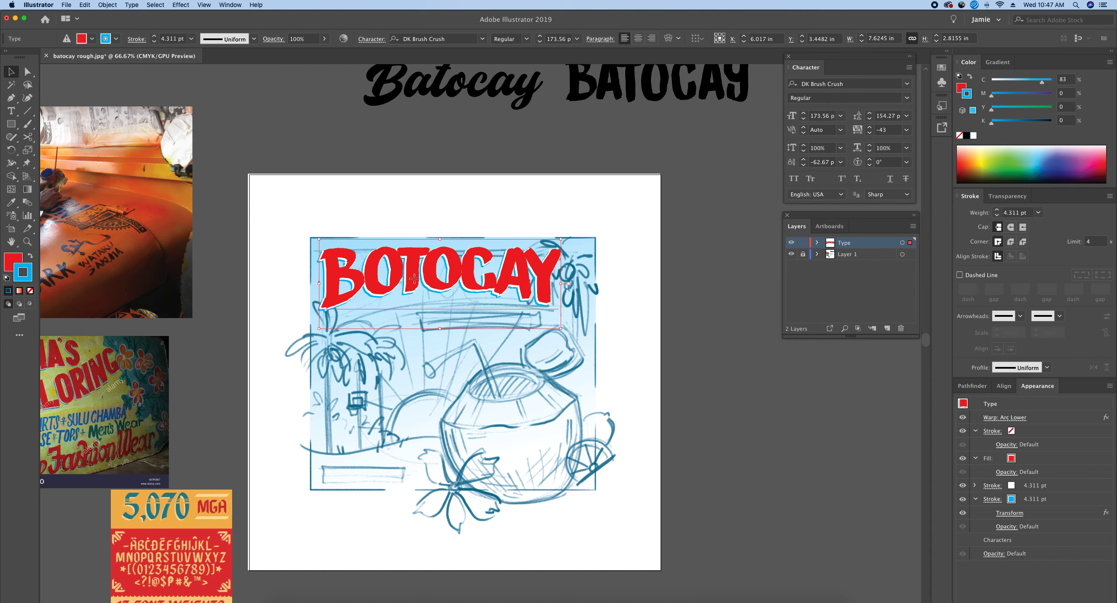
pyautogui.moveTo(417, 283); pyautogui.dragTo(421, 275)
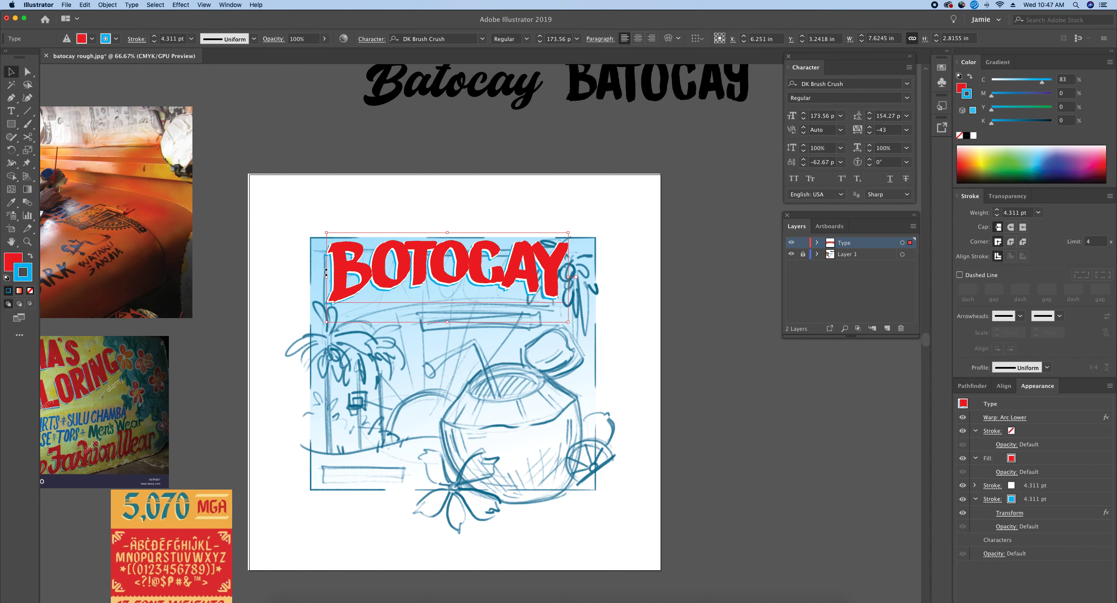
pyautogui.moveTo(350, 252); pyautogui.dragTo(352, 253)
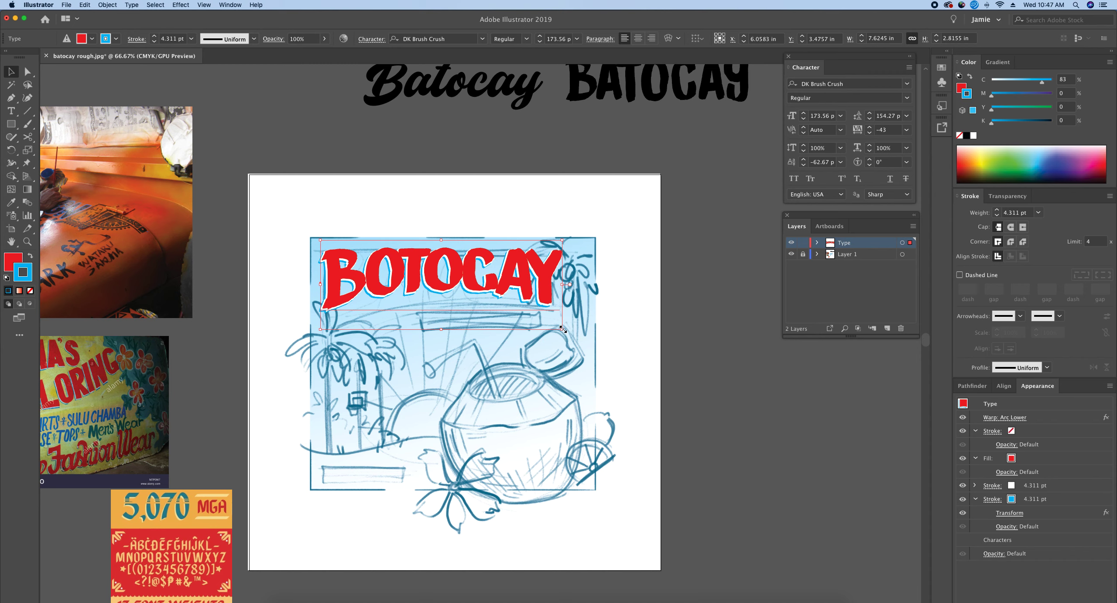
pyautogui.moveTo(563, 330); pyautogui.dragTo(565, 330)
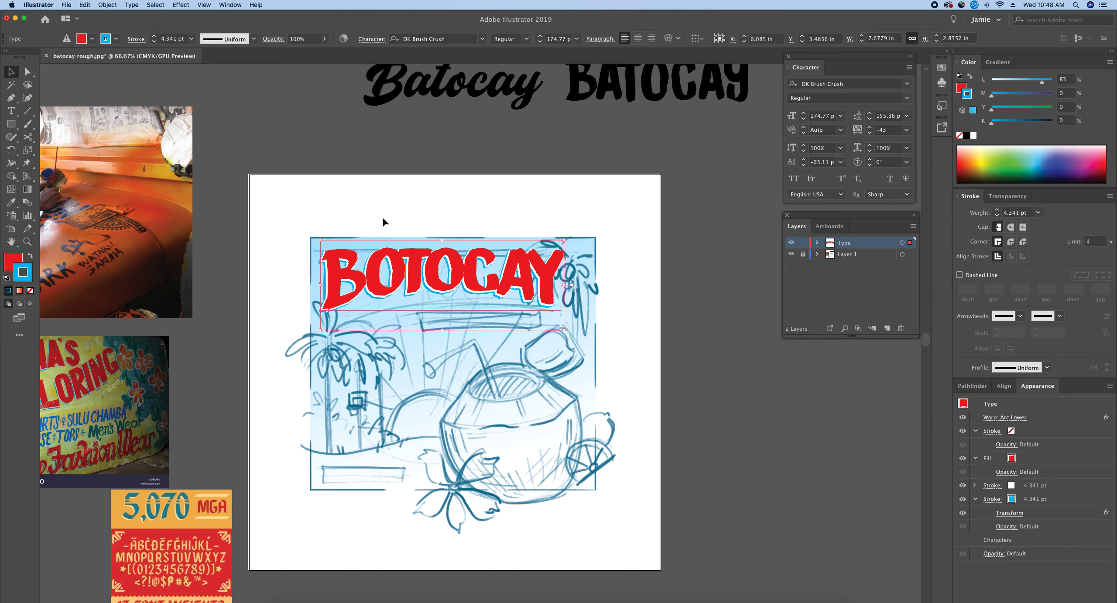
# Increase the font size of only the initial B of BOTOCAY to 213 pt.
pyautogui.doubleClick(362, 286)
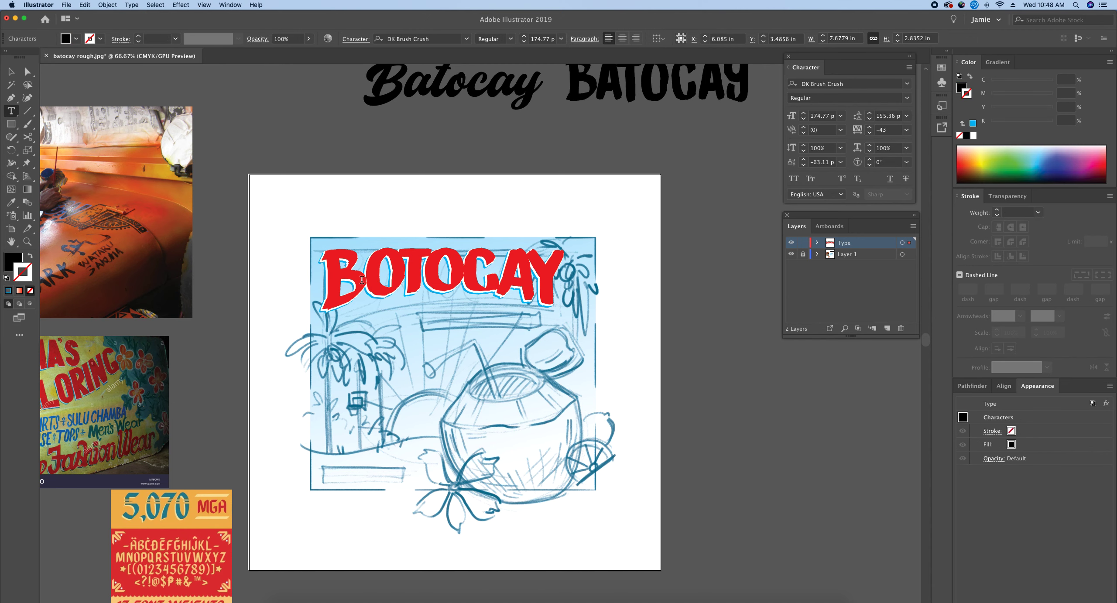
pyautogui.moveTo(374, 280); pyautogui.dragTo(327, 286)
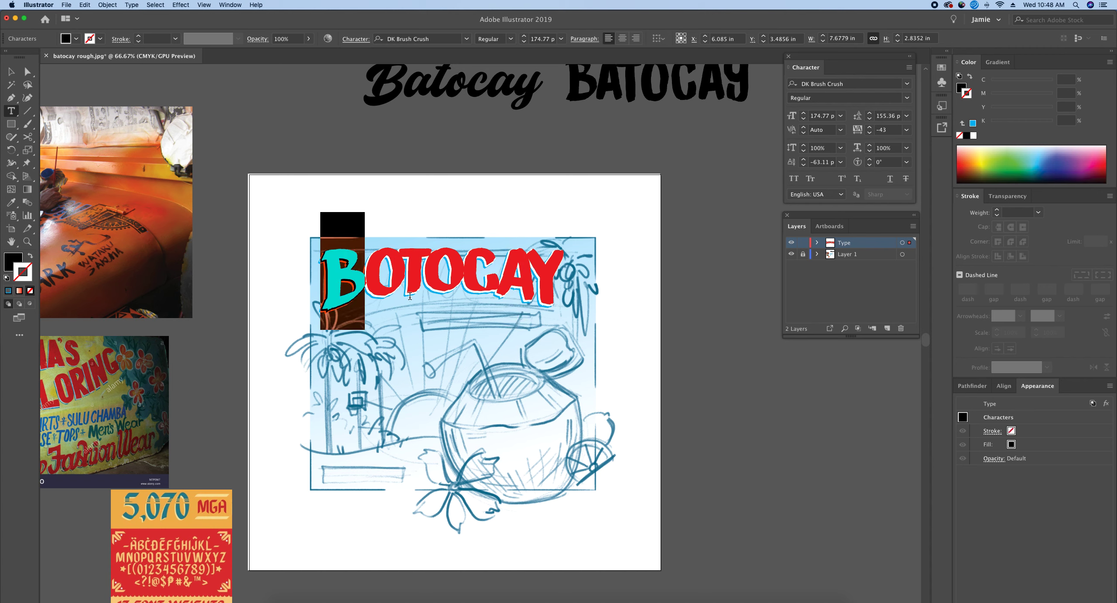
pyautogui.click(804, 113)
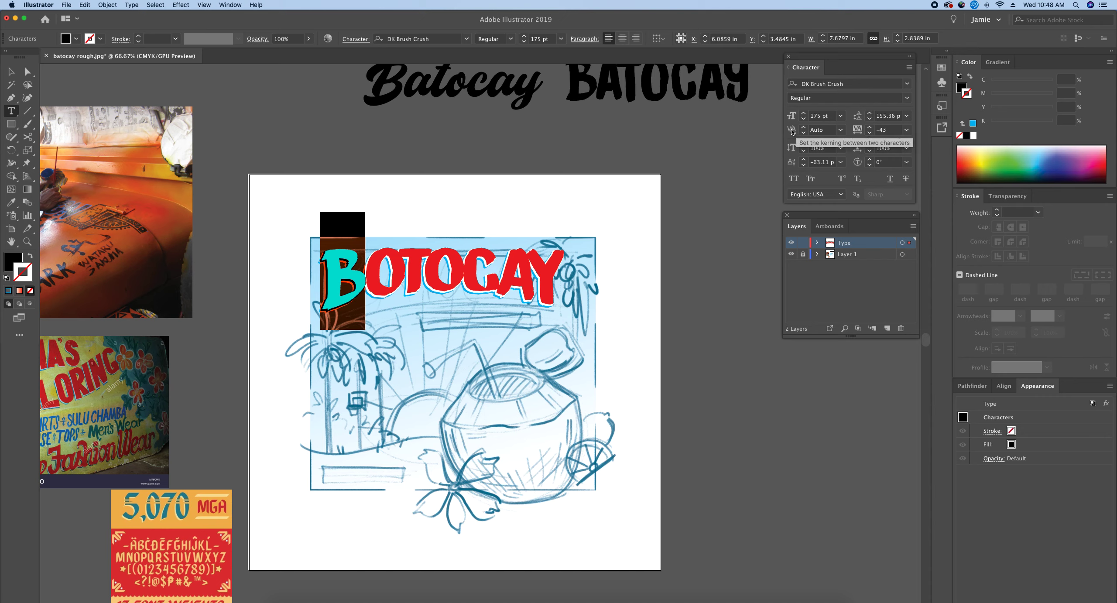
pyautogui.click(804, 114)
pyautogui.click(804, 113)
pyautogui.click(805, 113)
pyautogui.click(804, 114)
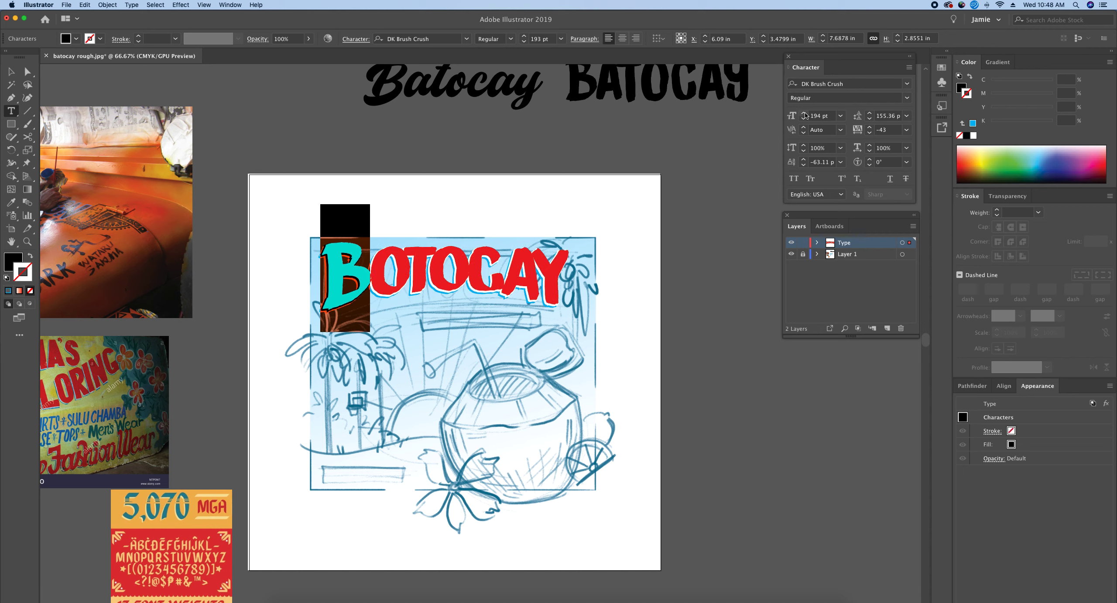
pyautogui.click(804, 113)
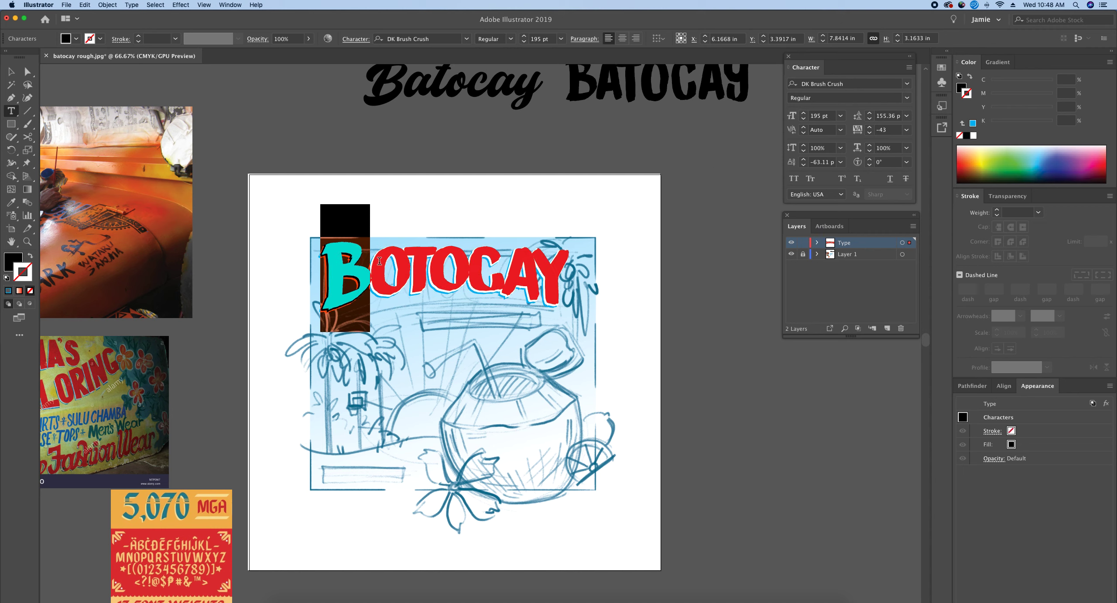
pyautogui.click(805, 114)
pyautogui.click(804, 113)
pyautogui.click(804, 113)
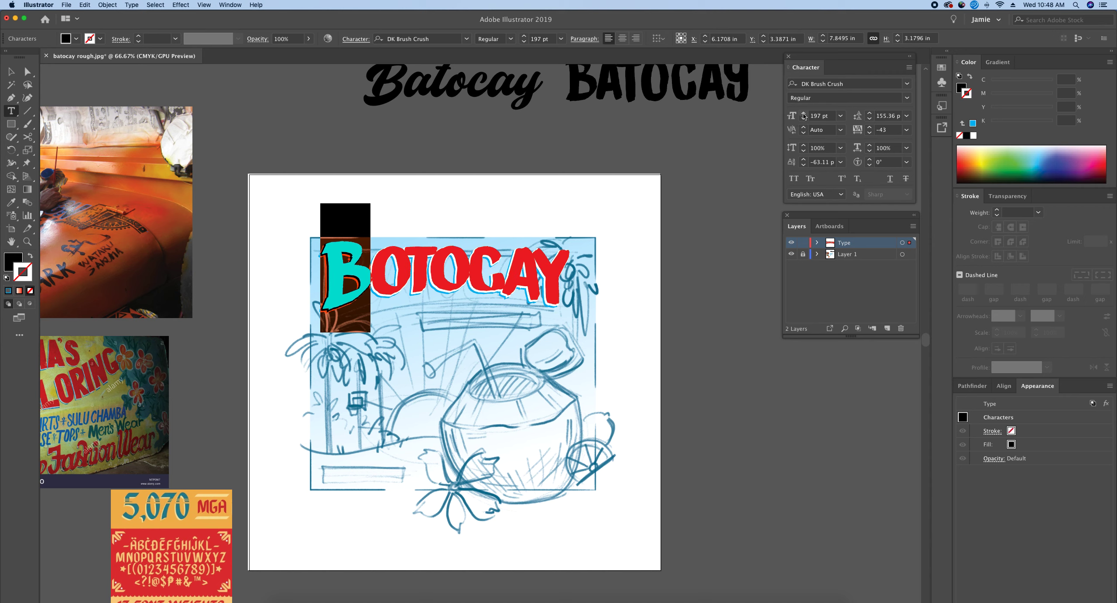
pyautogui.click(804, 114)
pyautogui.click(804, 113)
pyautogui.click(804, 113)
pyautogui.click(804, 114)
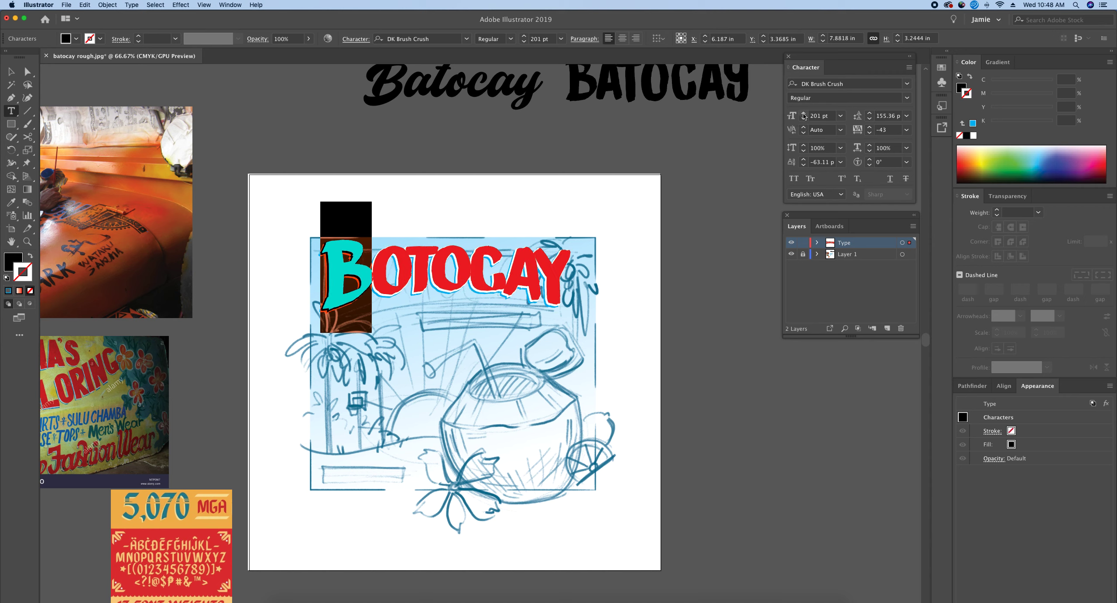
pyautogui.click(805, 114)
pyautogui.click(804, 114)
pyautogui.click(804, 114)
pyautogui.click(804, 114)
pyautogui.click(804, 114)
pyautogui.click(804, 113)
pyautogui.click(804, 114)
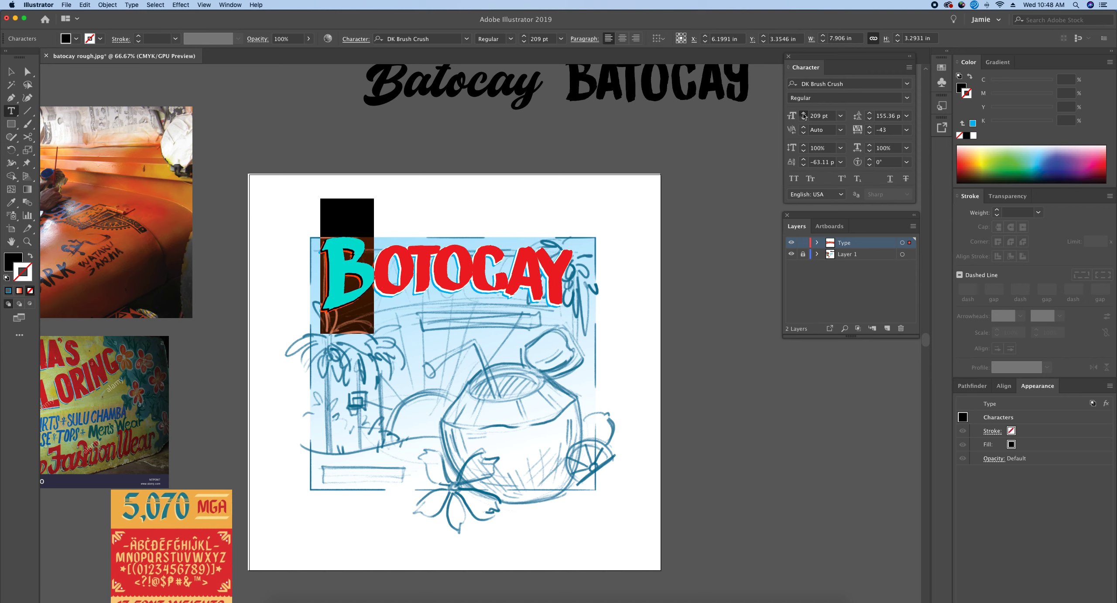
pyautogui.click(804, 113)
pyautogui.click(804, 113)
pyautogui.click(805, 114)
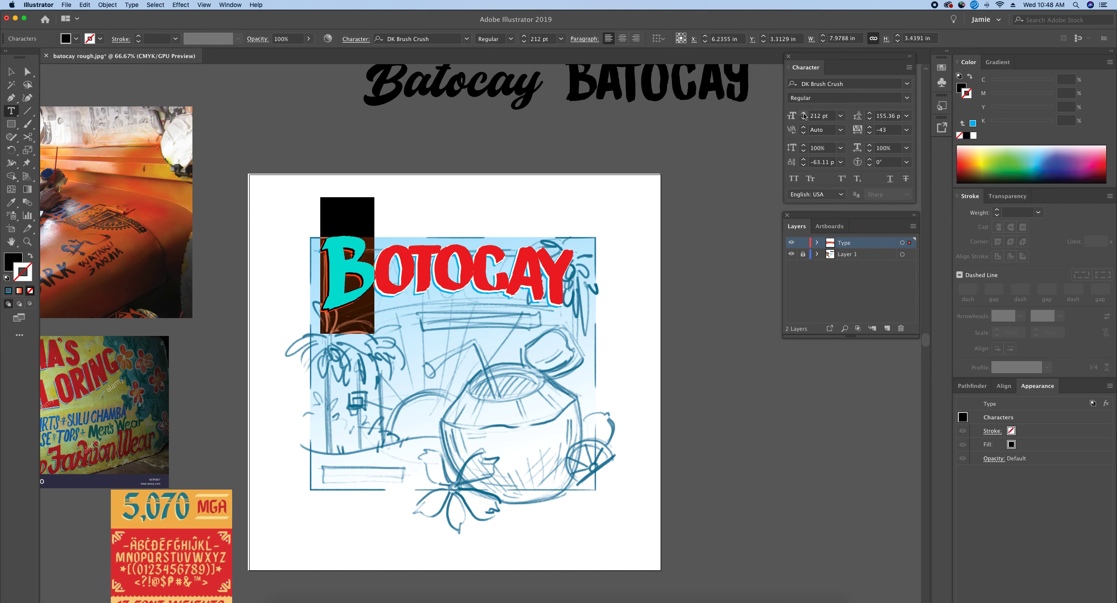
pyautogui.click(804, 113)
pyautogui.press('super+shift+a')
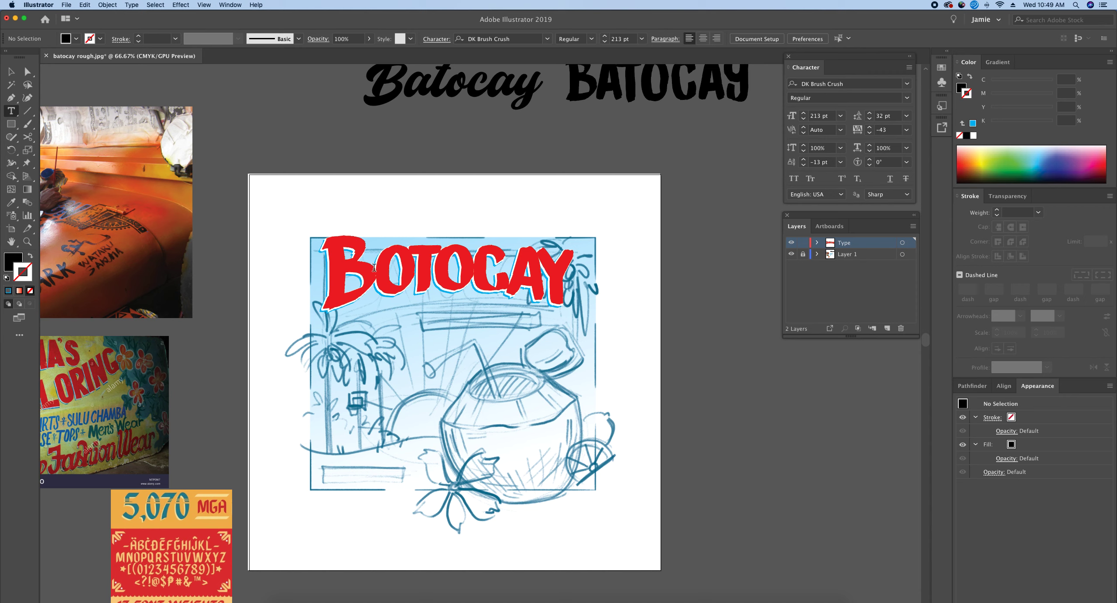
# Lower the initial B of BOTOCAY by setting its baseline shift to -89 pt, and leave text editing.
pyautogui.moveTo(374, 268); pyautogui.dragTo(322, 270)
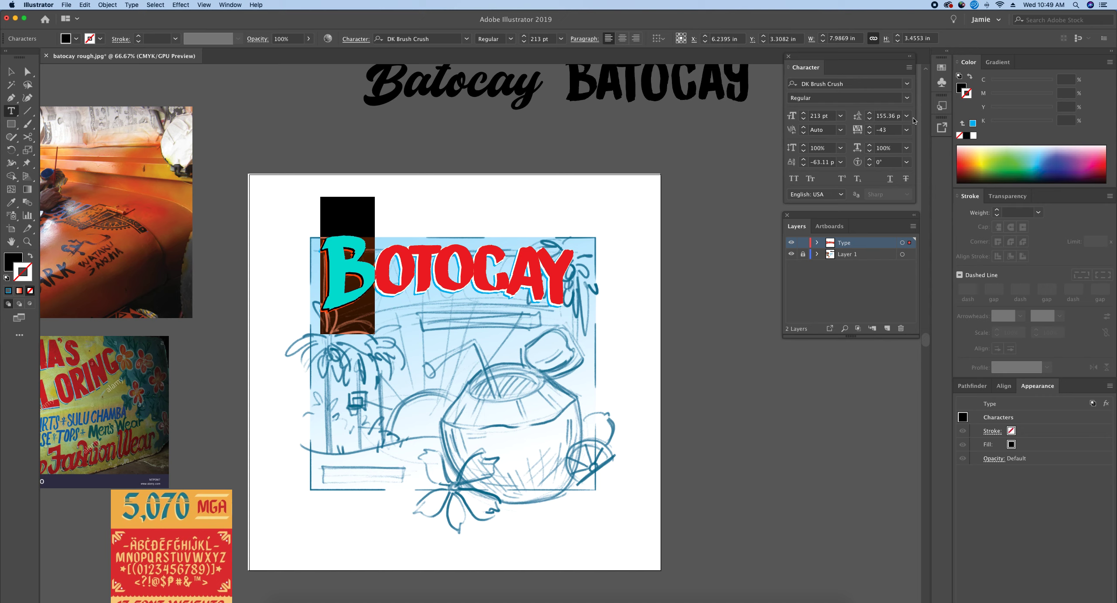
pyautogui.click(804, 166)
pyautogui.click(804, 165)
pyautogui.click(804, 166)
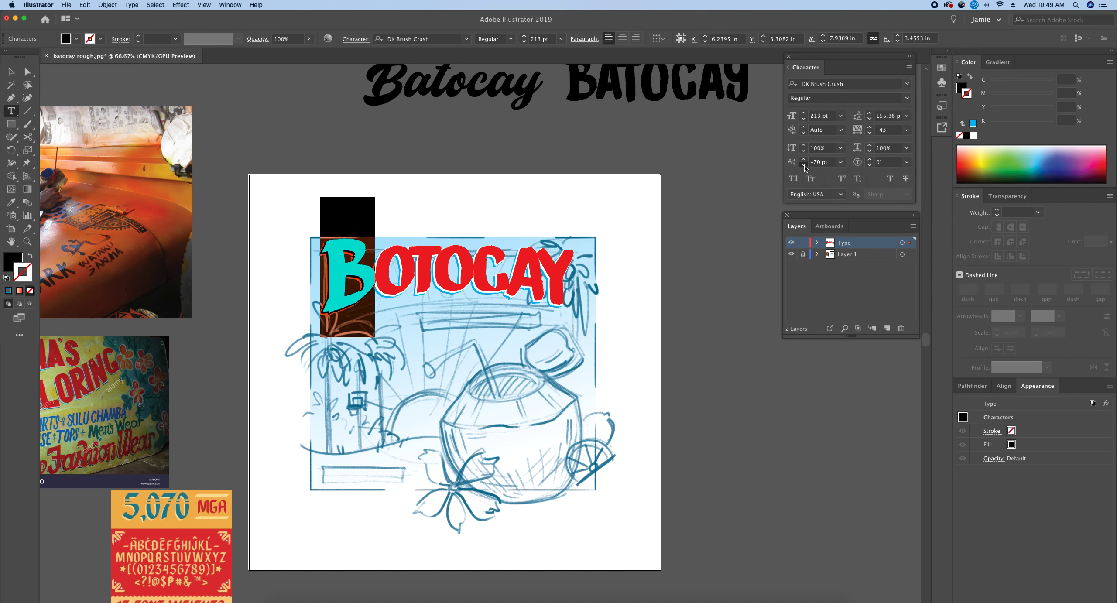
pyautogui.click(804, 165)
pyautogui.click(804, 166)
pyautogui.click(804, 165)
pyautogui.click(804, 165)
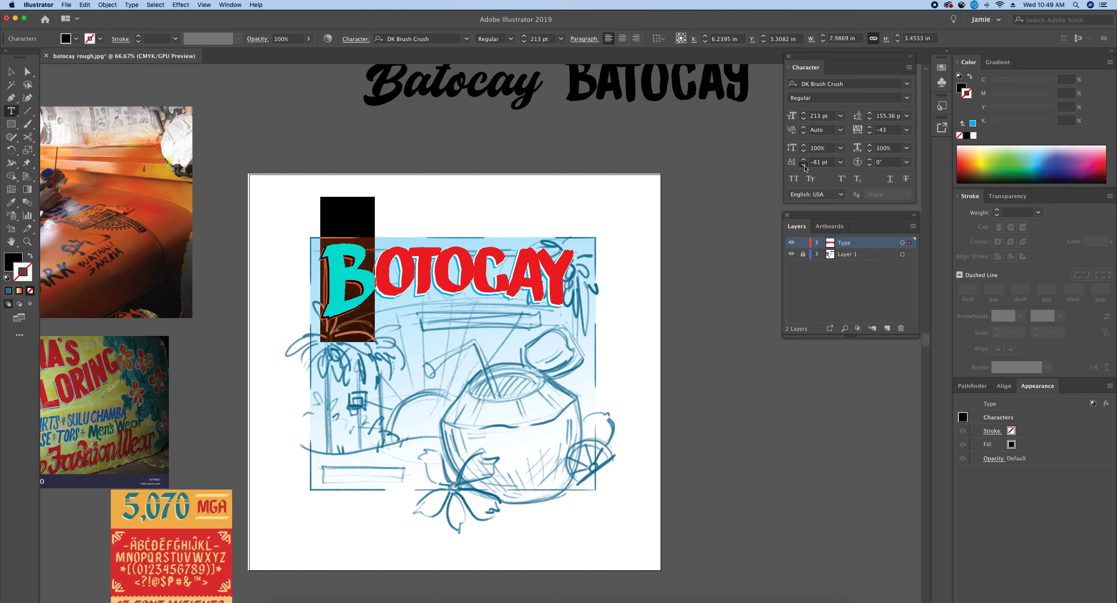
pyautogui.click(804, 166)
pyautogui.click(804, 166)
pyautogui.click(804, 166)
pyautogui.click(804, 166)
pyautogui.click(804, 165)
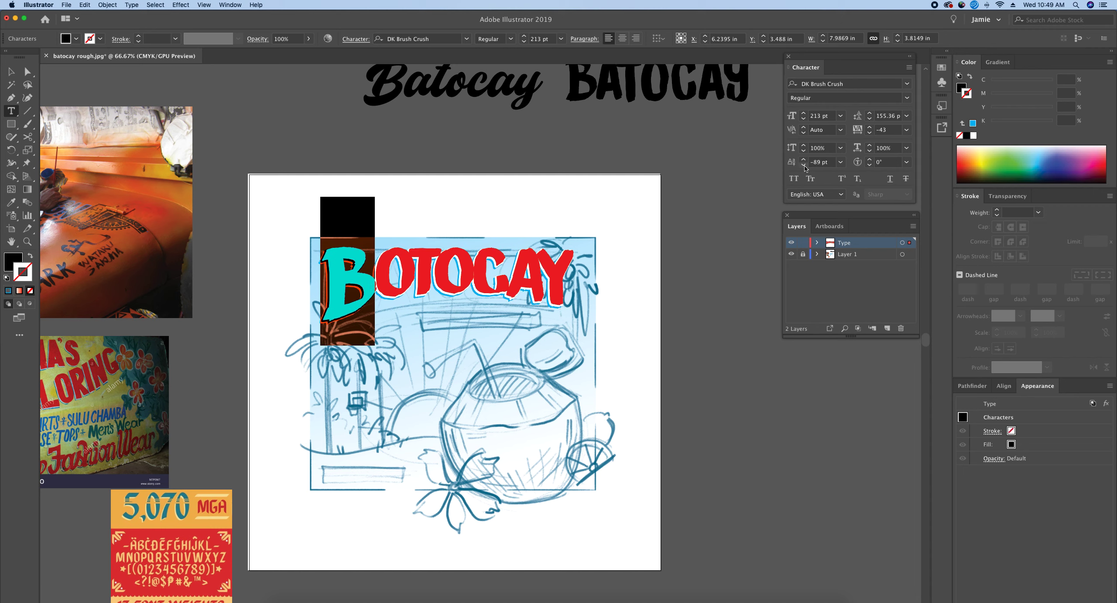
pyautogui.click(804, 166)
pyautogui.click(454, 264)
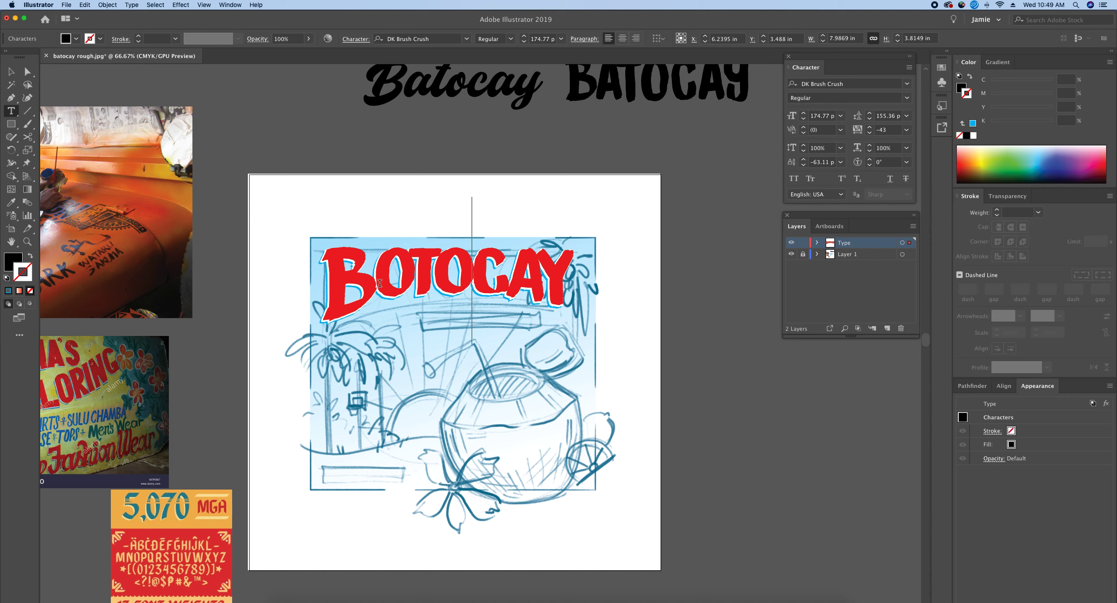
pyautogui.press('Escape')
# Examine the BOTOCAY lettering up close at 150%, including the enlarged B and the layered outlines.
pyautogui.press('z')
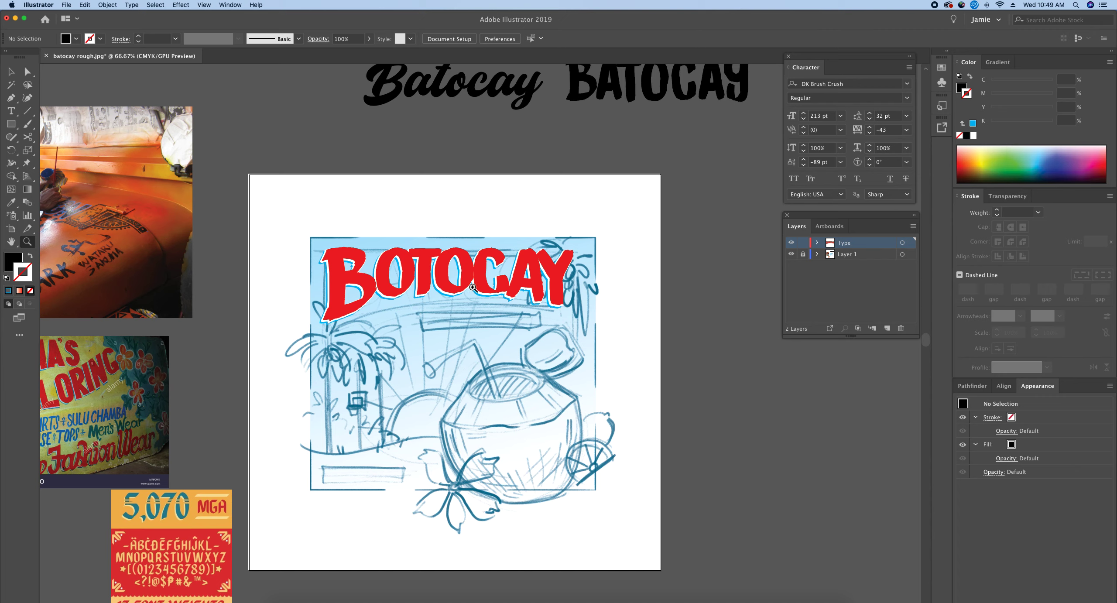
pyautogui.click(388, 304)
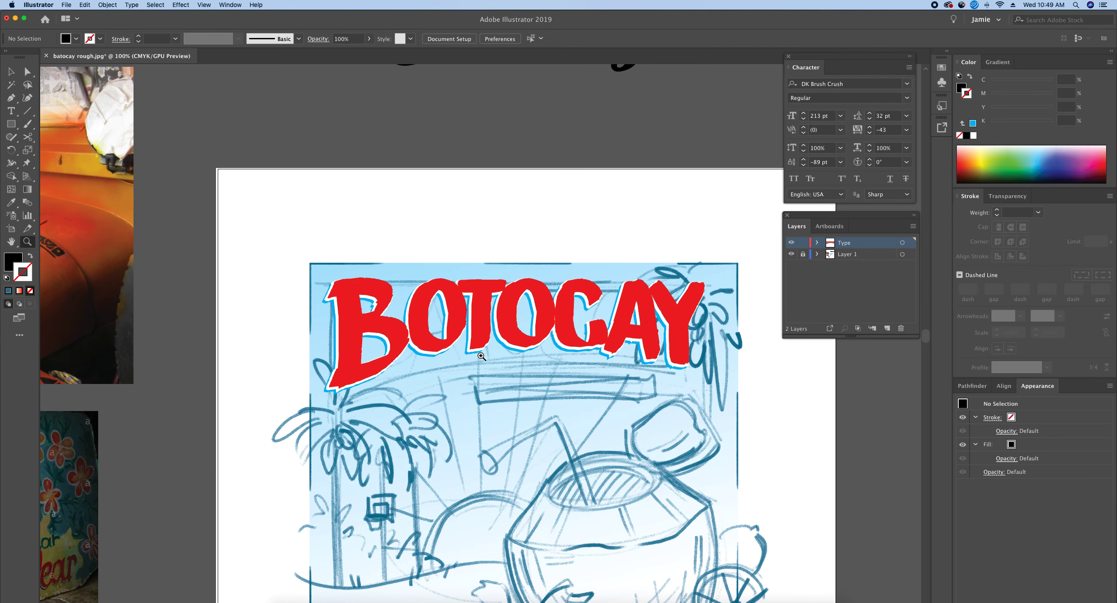
pyautogui.click(477, 355)
pyautogui.moveTo(550, 313); pyautogui.dragTo(530, 306)
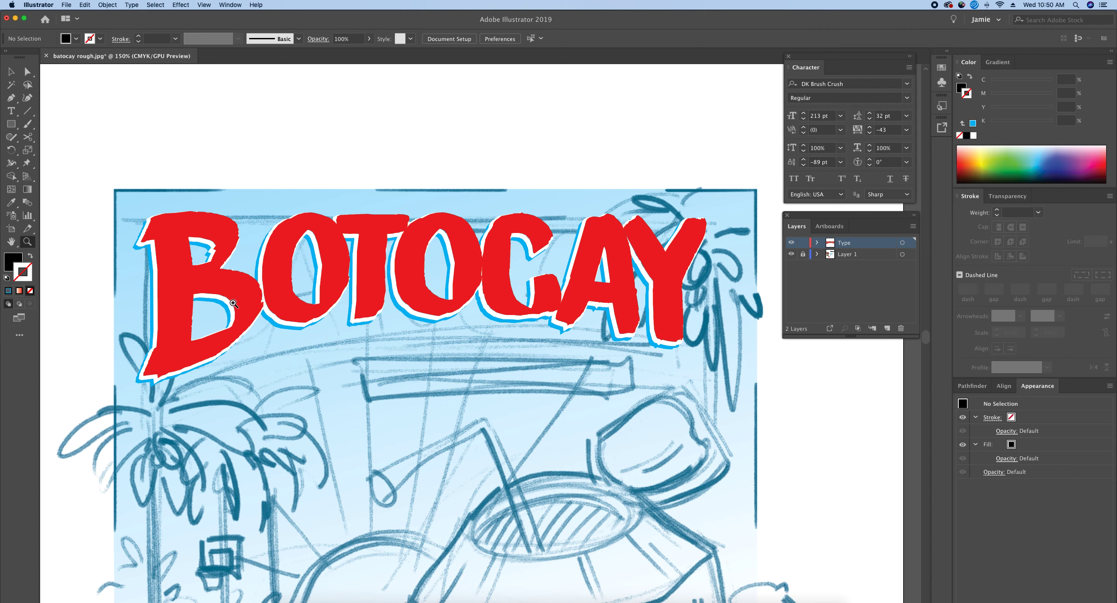
# Tighten the tracking of only the initial B of BOTOCAY to -70, pulling the following letters closer.
pyautogui.press('a')
pyautogui.click(255, 304)
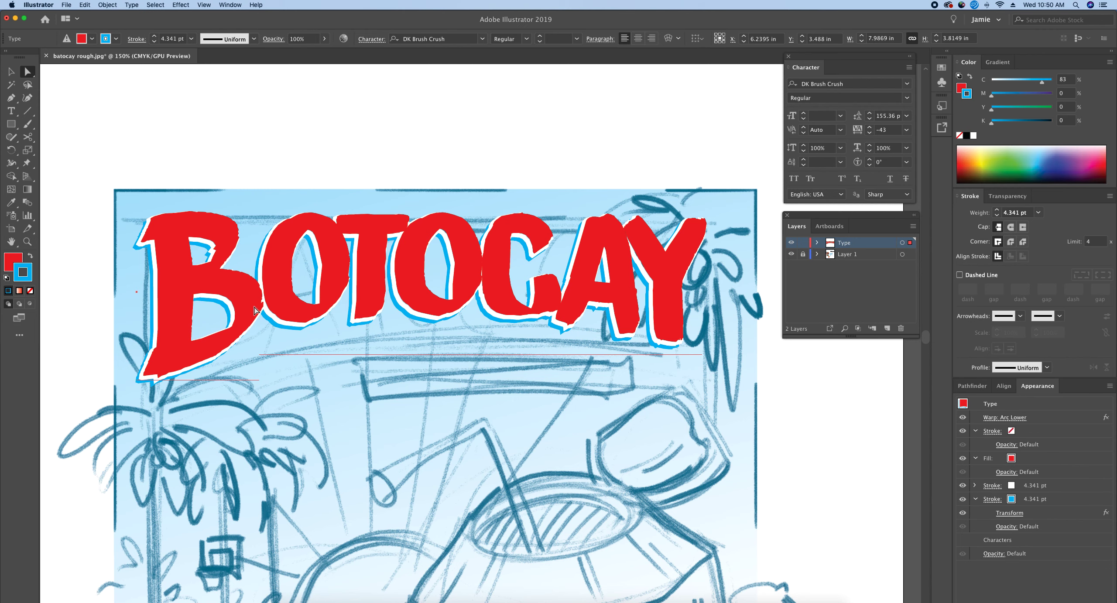
pyautogui.press('t')
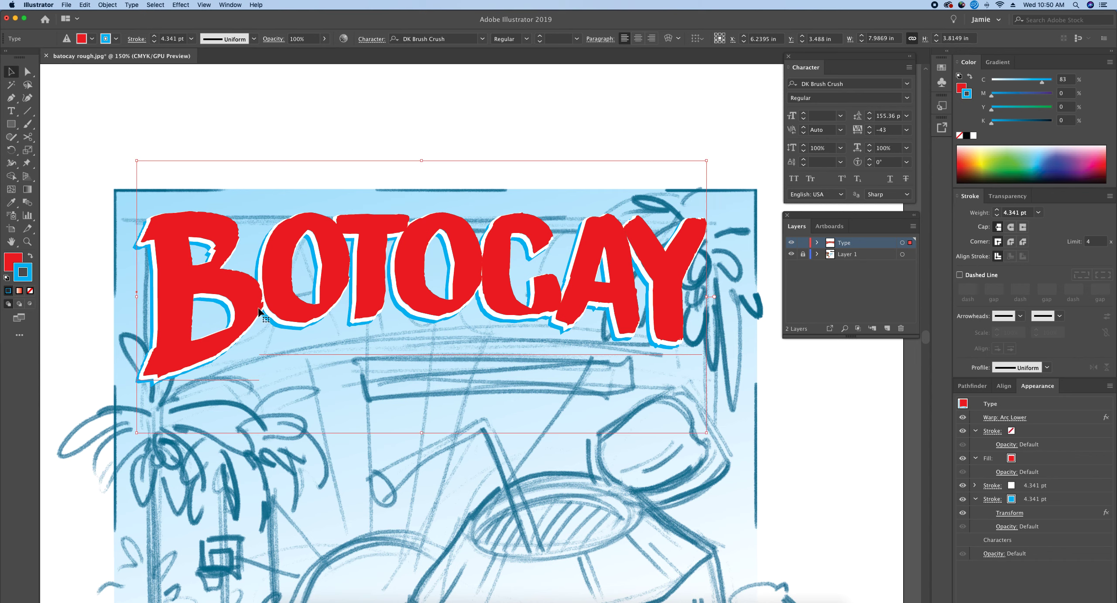
pyautogui.click(261, 305)
pyautogui.moveTo(243, 307); pyautogui.dragTo(150, 302)
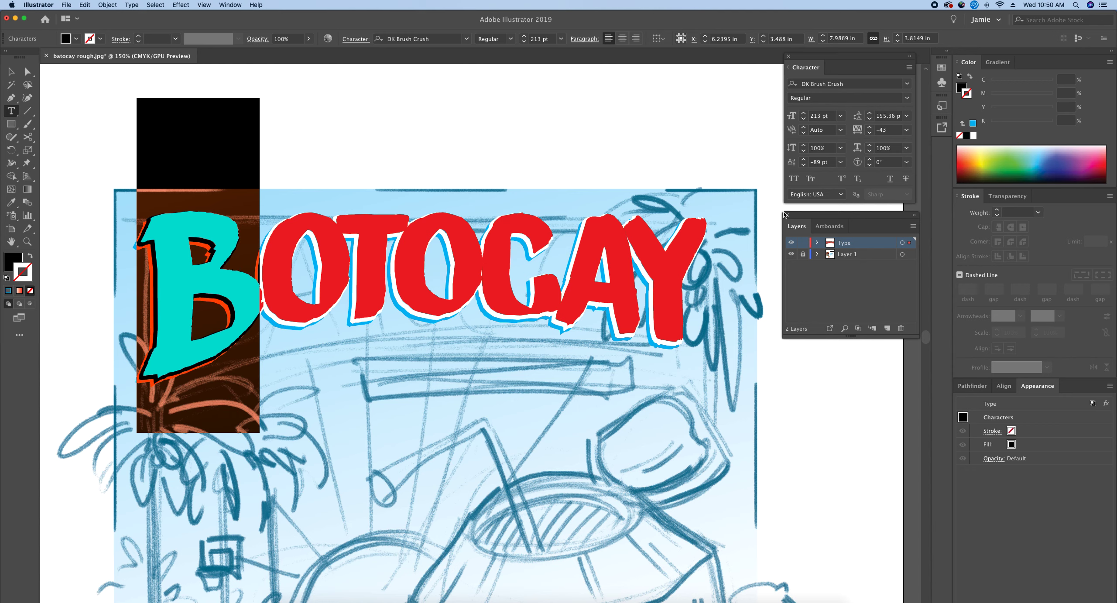
pyautogui.click(870, 133)
pyautogui.click(869, 133)
pyautogui.click(870, 133)
pyautogui.click(870, 133)
pyautogui.click(870, 133)
pyautogui.click(870, 133)
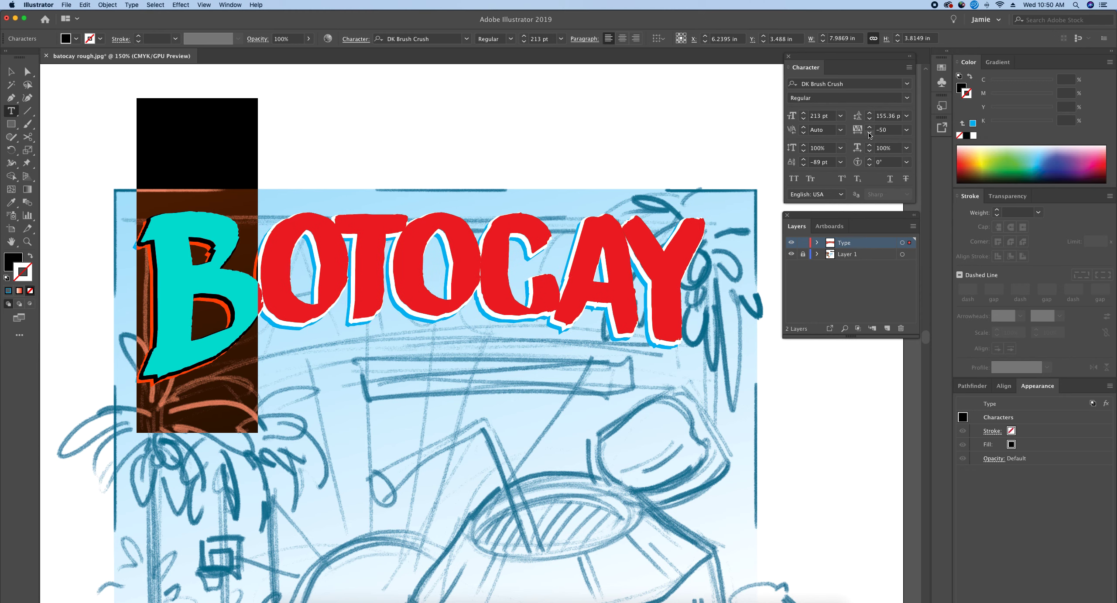
pyautogui.click(869, 133)
pyautogui.click(869, 133)
pyautogui.click(870, 133)
pyautogui.click(870, 133)
pyautogui.click(870, 133)
pyautogui.click(870, 133)
pyautogui.click(870, 133)
pyautogui.click(870, 133)
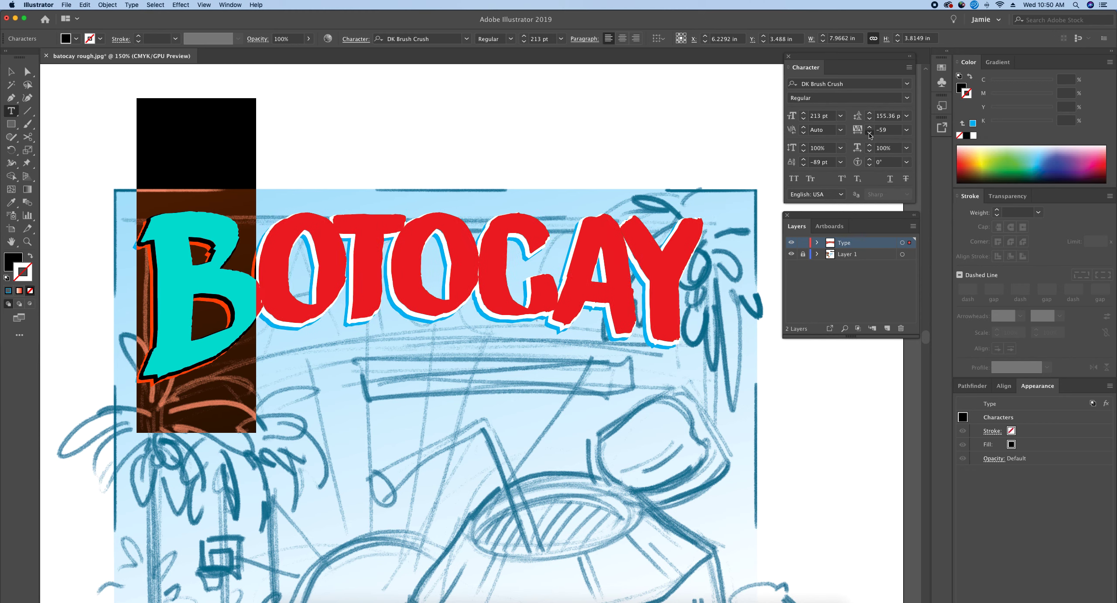
pyautogui.click(869, 133)
pyautogui.click(870, 134)
pyautogui.click(870, 133)
pyautogui.click(870, 134)
pyautogui.click(869, 134)
pyautogui.click(870, 133)
pyautogui.click(870, 134)
pyautogui.click(869, 134)
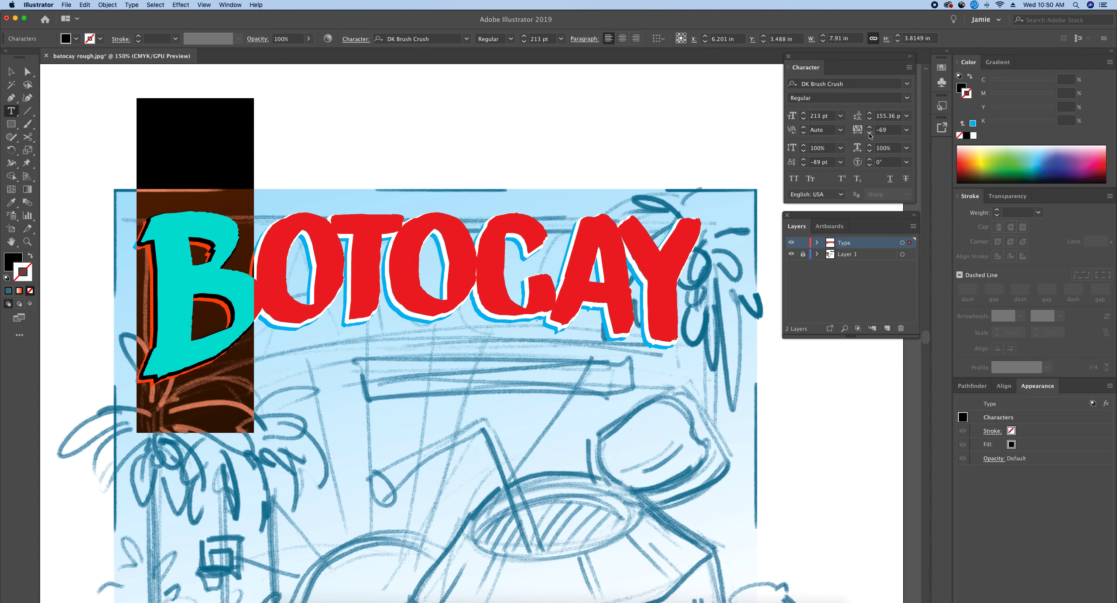
pyautogui.click(870, 133)
pyautogui.click(870, 134)
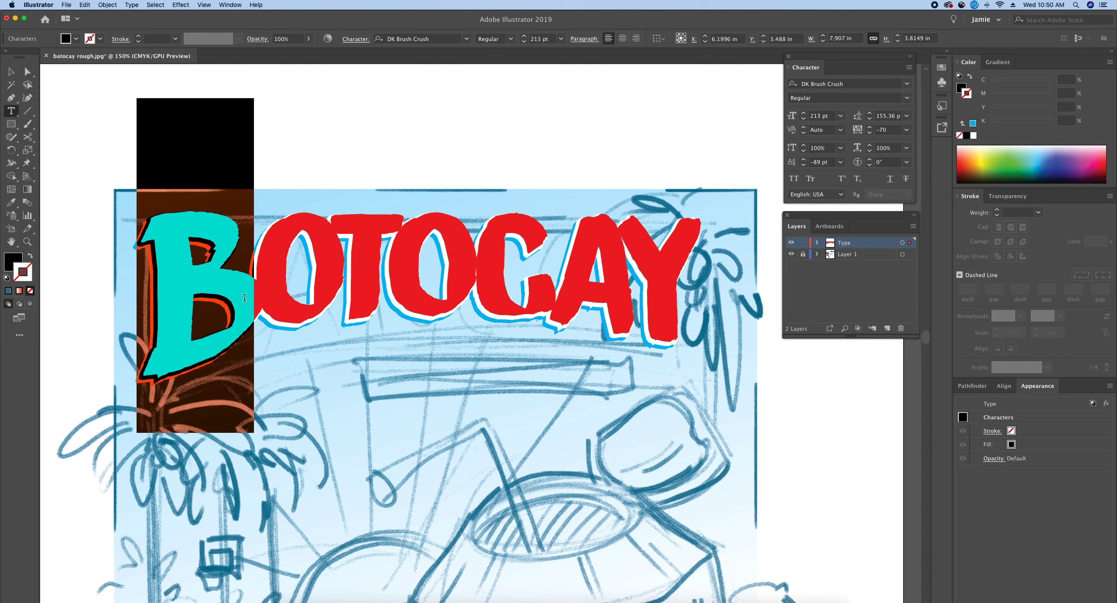
# Set the leading of the letter T in BOTOCAY to 152 pt and its tracking to -53.
pyautogui.moveTo(340, 270)
pyautogui.mouseDown()
pyautogui.moveTo(284, 270)
pyautogui.moveTo(350, 269)
pyautogui.mouseUp()
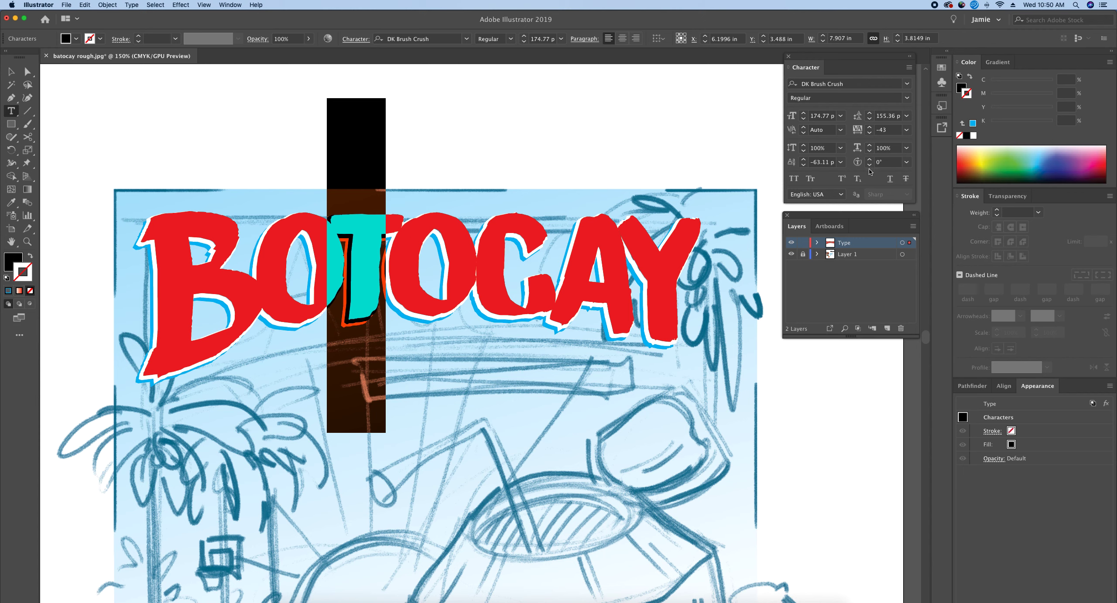
pyautogui.click(869, 152)
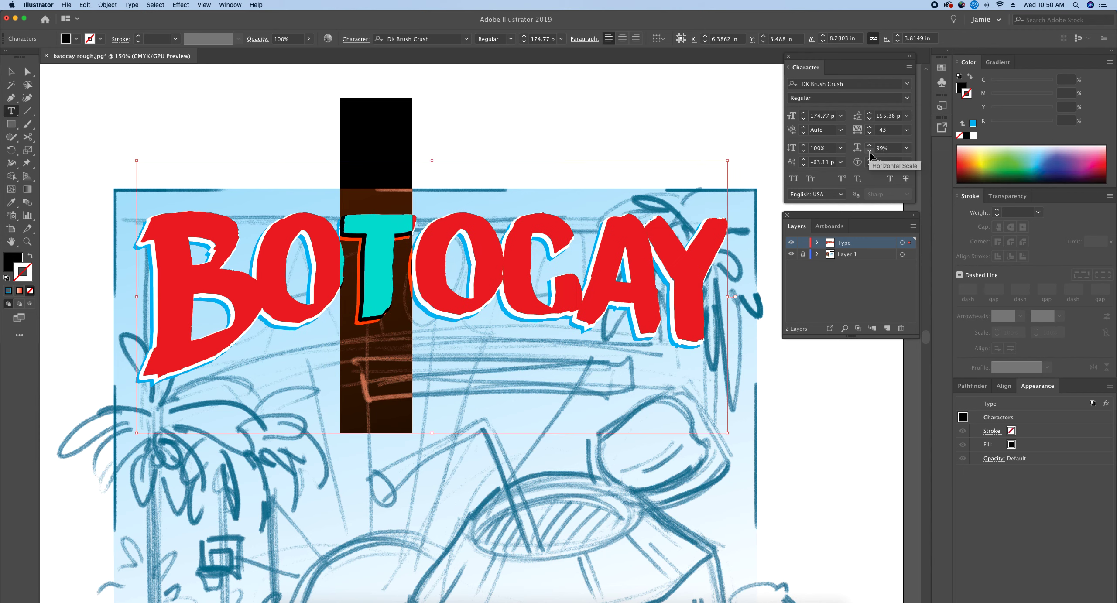
pyautogui.click(869, 146)
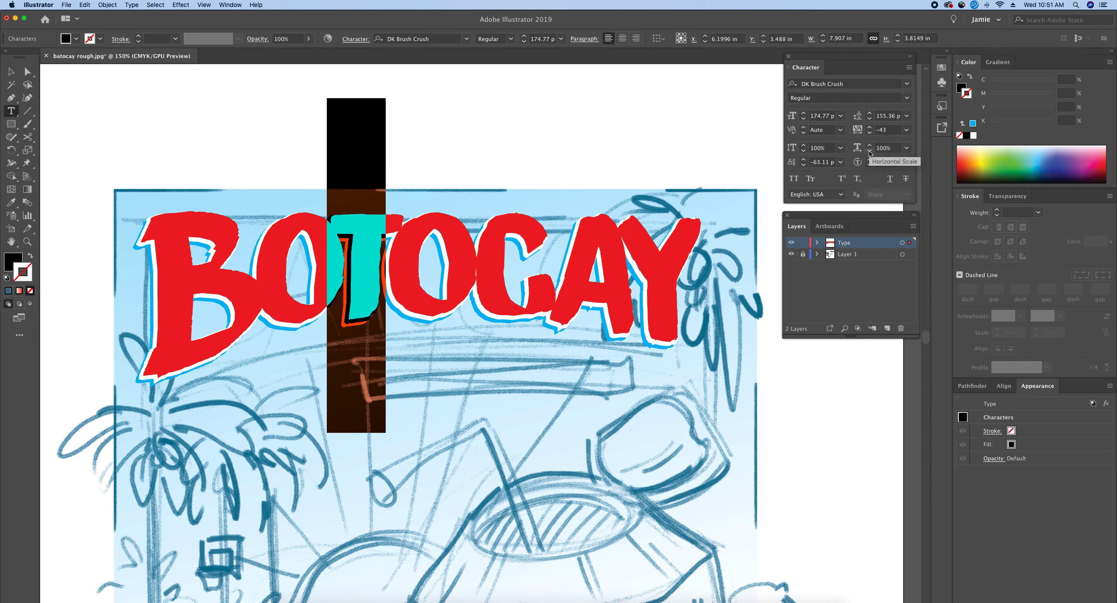
pyautogui.click(869, 121)
pyautogui.click(869, 121)
pyautogui.click(870, 135)
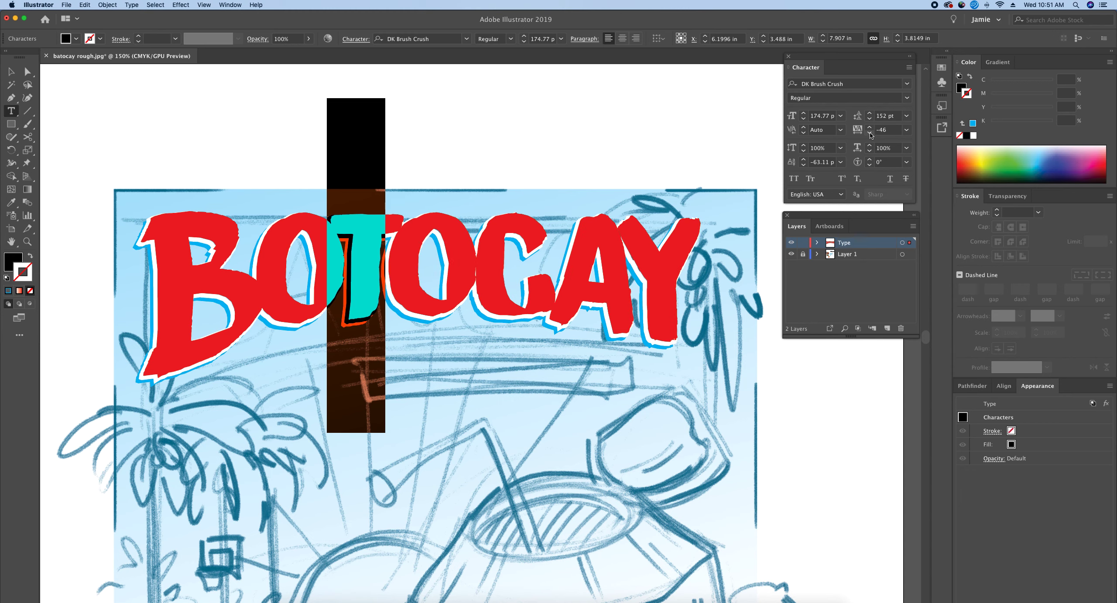
pyautogui.click(870, 135)
pyautogui.click(870, 135)
pyautogui.click(869, 135)
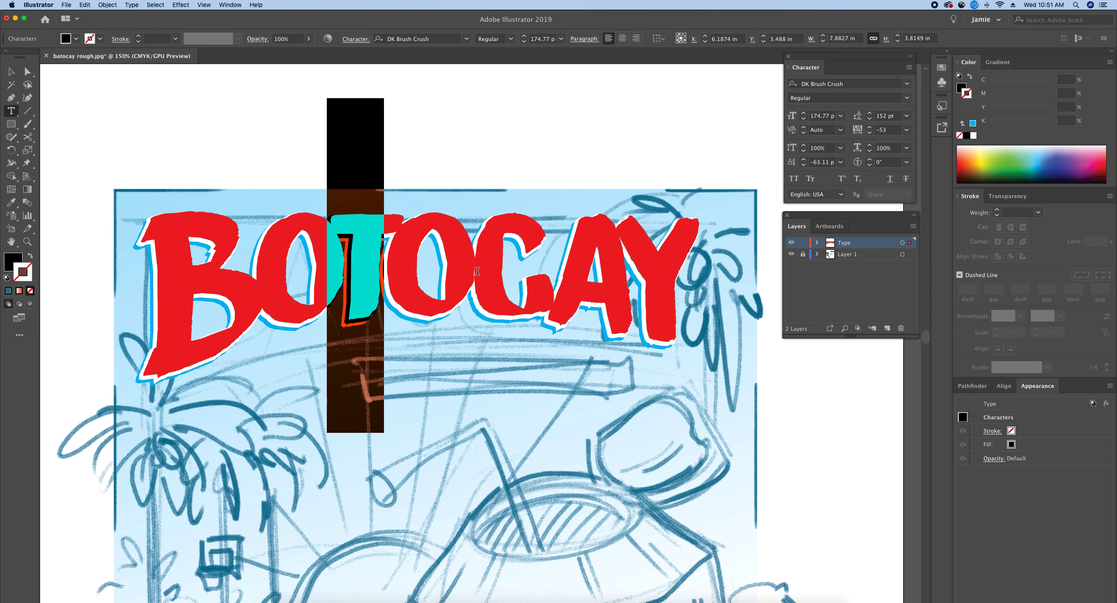
# Set the leading of the second O in BOTOCAY to 153 pt and its tracking to -53.
pyautogui.moveTo(477, 271); pyautogui.dragTo(420, 274)
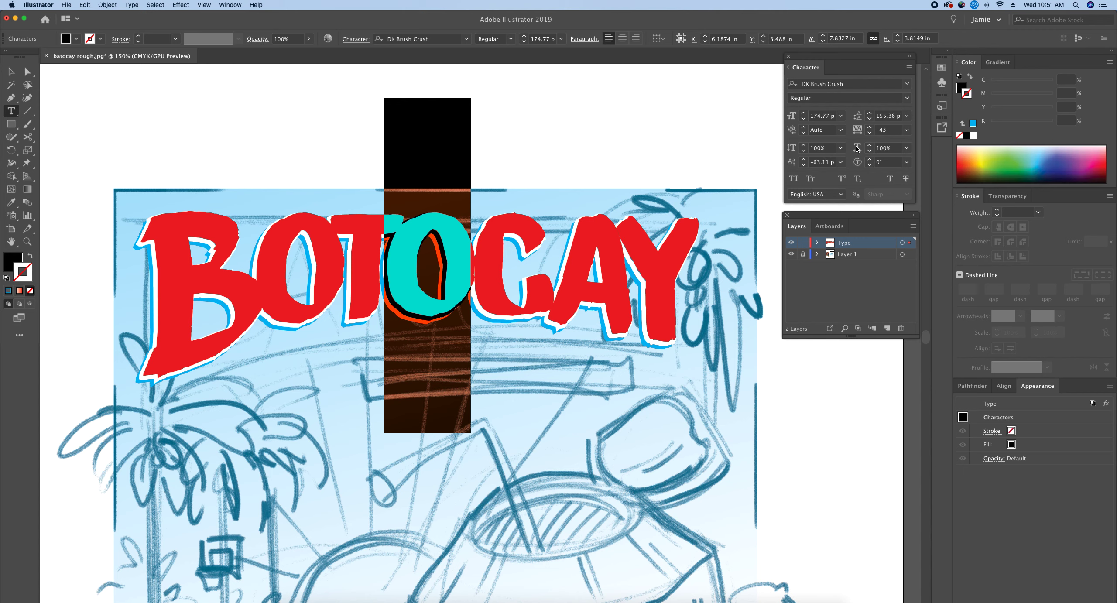
pyautogui.click(868, 120)
pyautogui.click(868, 120)
pyautogui.click(869, 120)
pyautogui.click(869, 134)
pyautogui.click(869, 134)
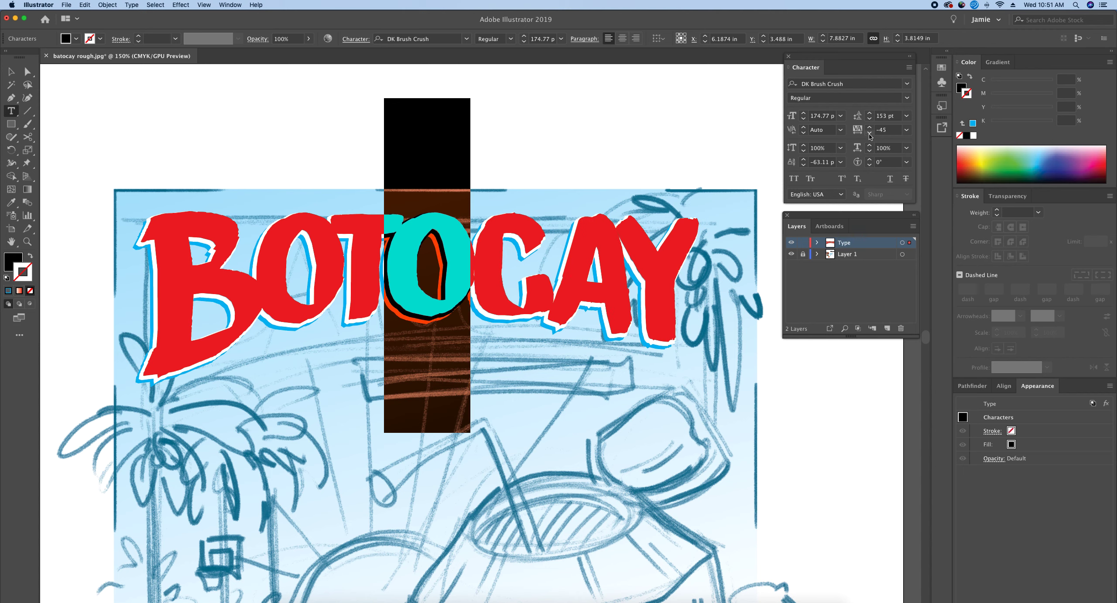
pyautogui.click(869, 134)
pyautogui.click(870, 135)
pyautogui.click(869, 135)
pyautogui.click(870, 134)
pyautogui.click(869, 134)
pyautogui.click(869, 135)
pyautogui.click(869, 135)
pyautogui.click(870, 134)
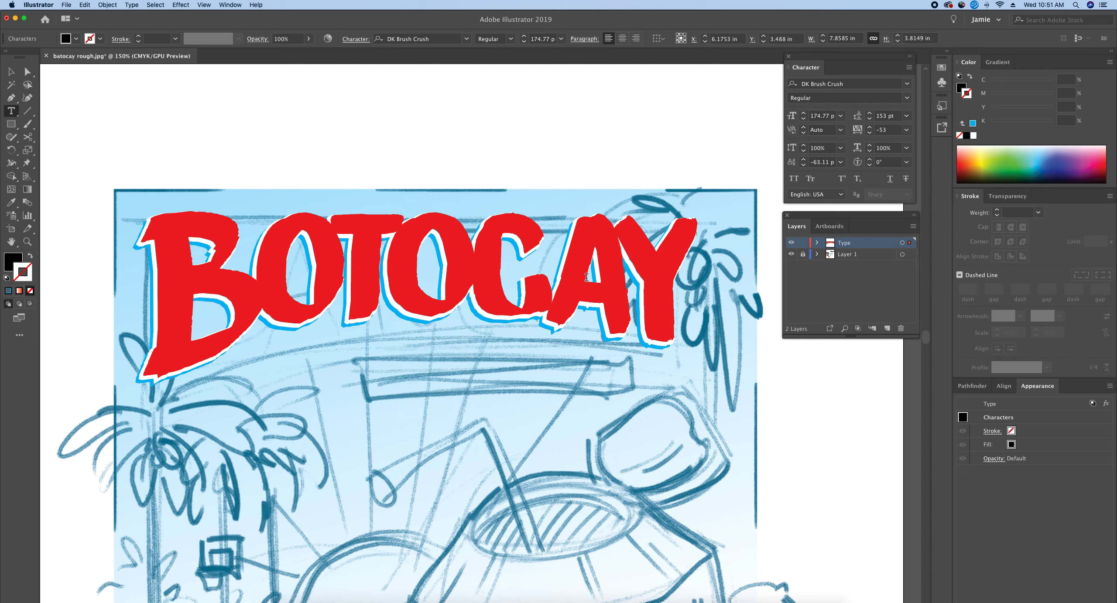
# Tighten the tracking of the letter A in BOTOCAY to -48 and deselect the text.
pyautogui.click(582, 275)
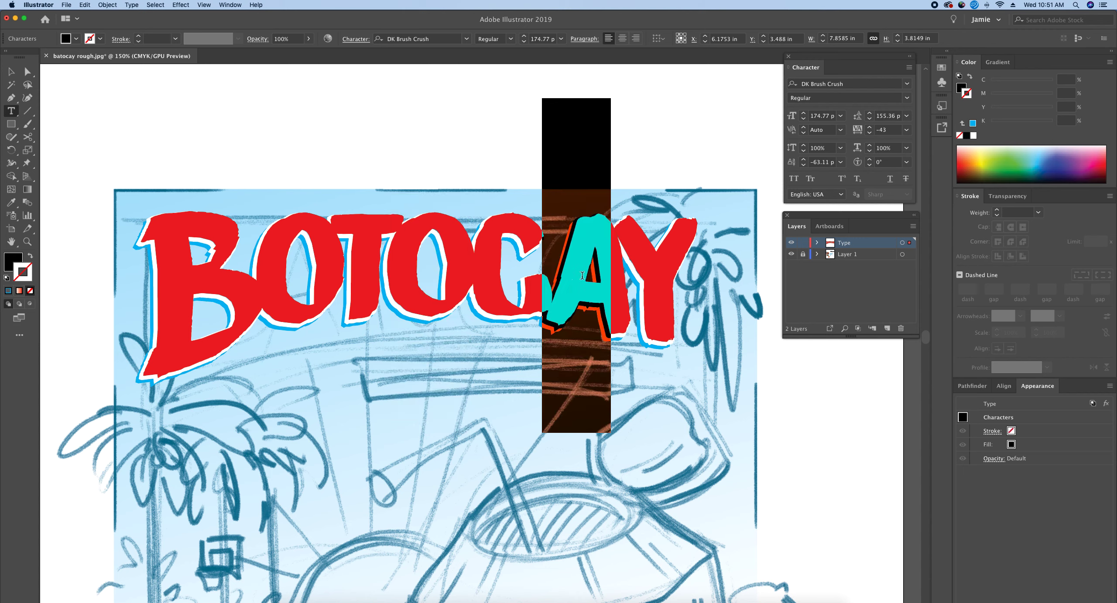
pyautogui.click(870, 133)
pyautogui.click(871, 133)
pyautogui.click(870, 133)
pyautogui.click(870, 133)
pyautogui.click(870, 133)
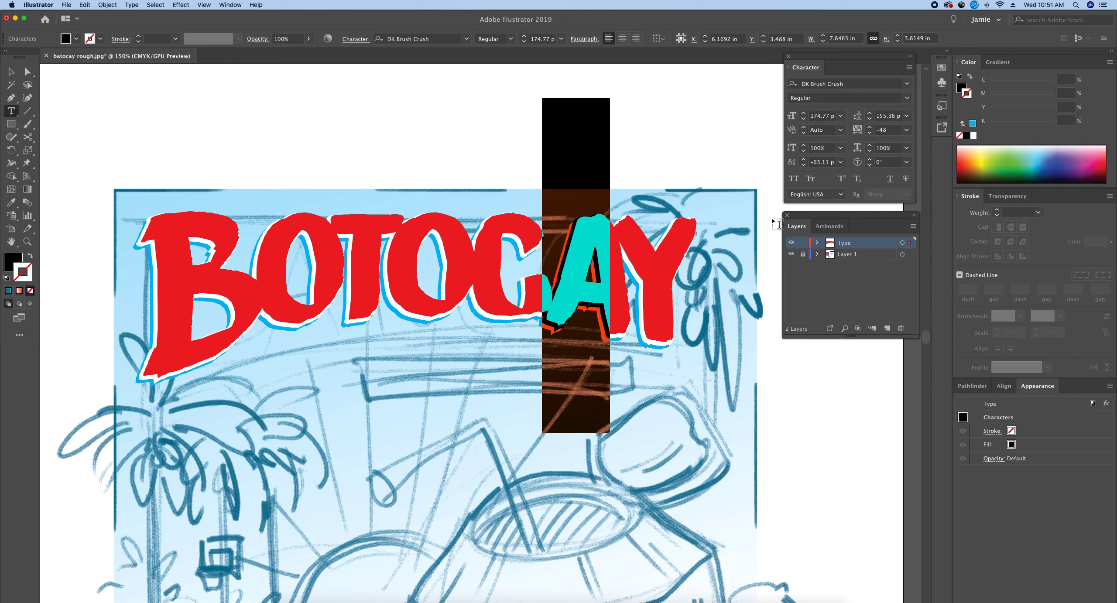
pyautogui.press('super+shift+a')
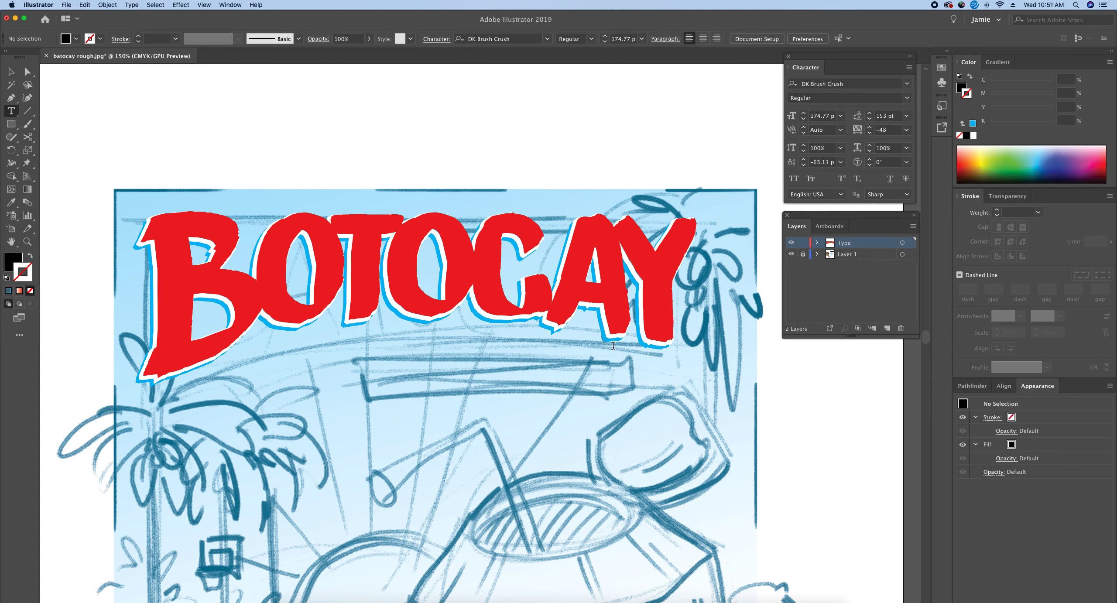
# Give the white stroke of the BOTOCAY title a round cap and a round join.
pyautogui.press('z')
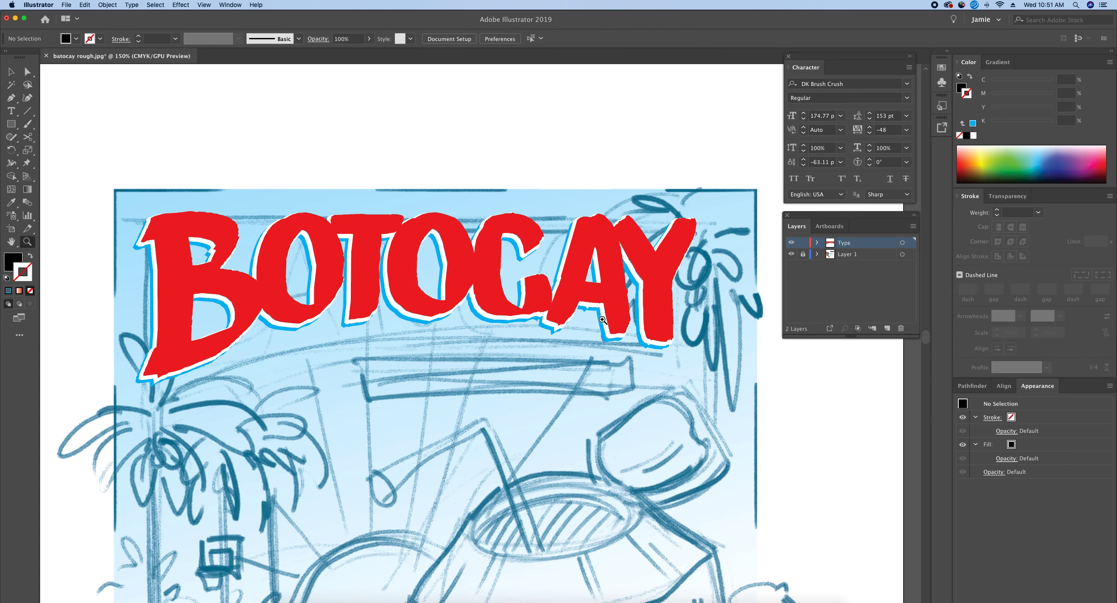
pyautogui.click(590, 323)
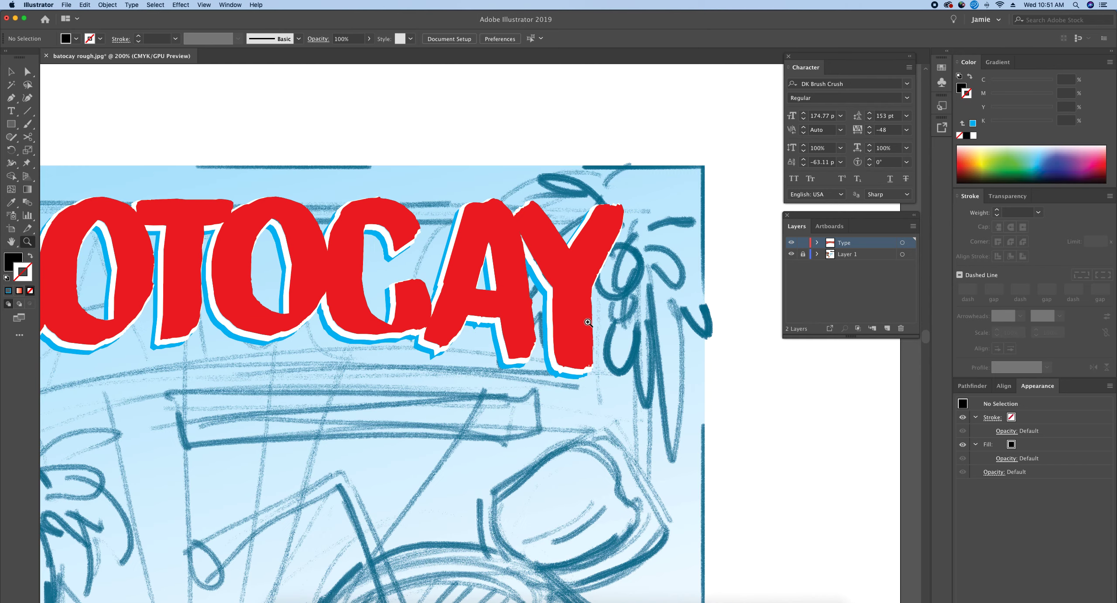
pyautogui.click(465, 351)
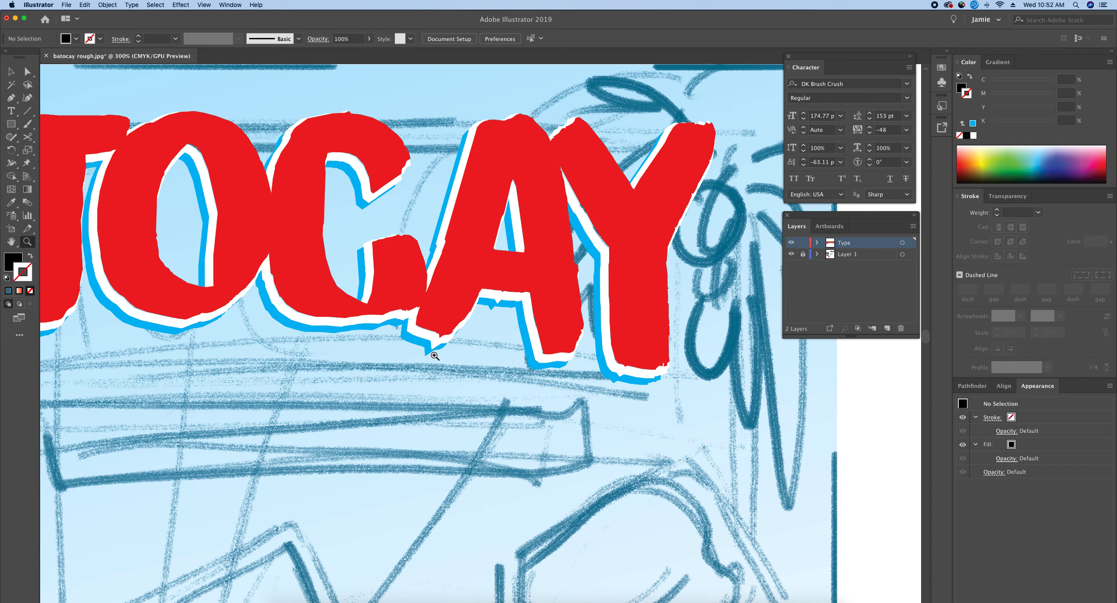
pyautogui.keyDown('alt'); pyautogui.click(411, 301); pyautogui.keyUp('alt')
pyautogui.press('v')
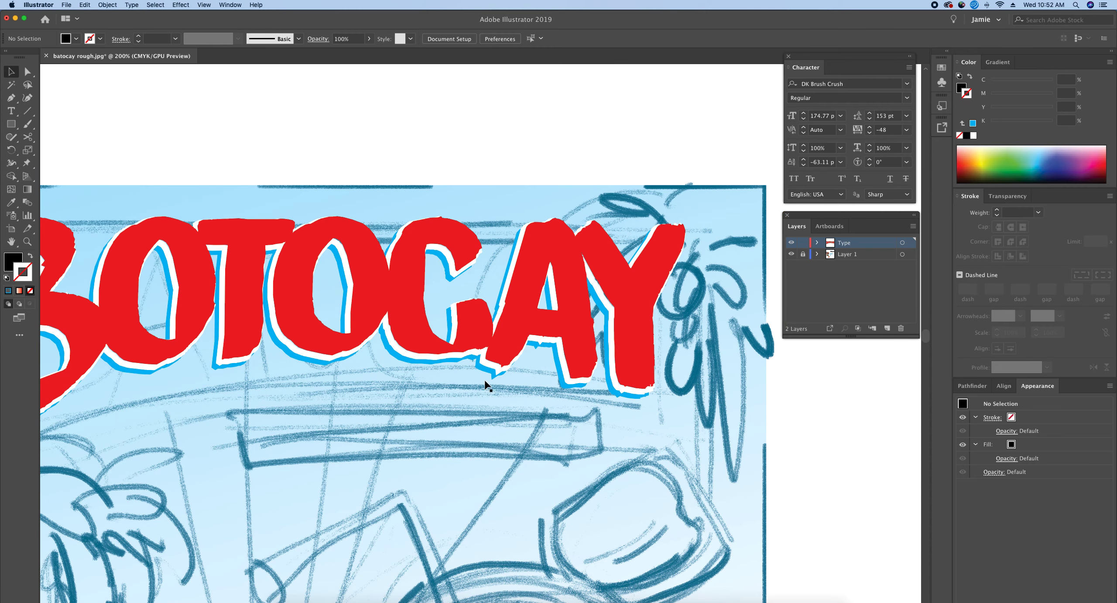
pyautogui.click(465, 342)
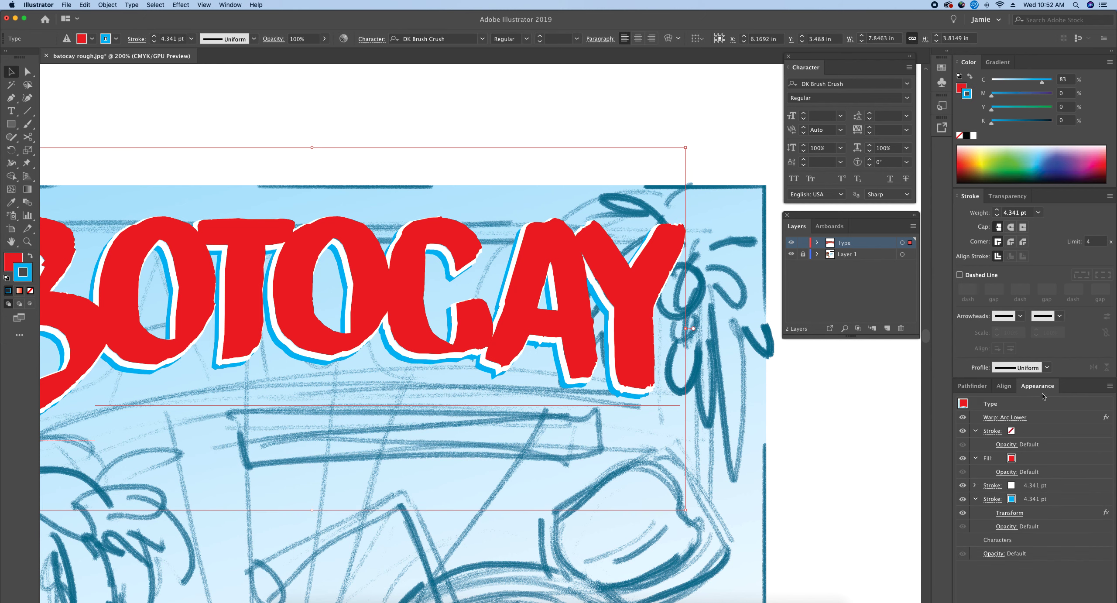
pyautogui.click(1075, 488)
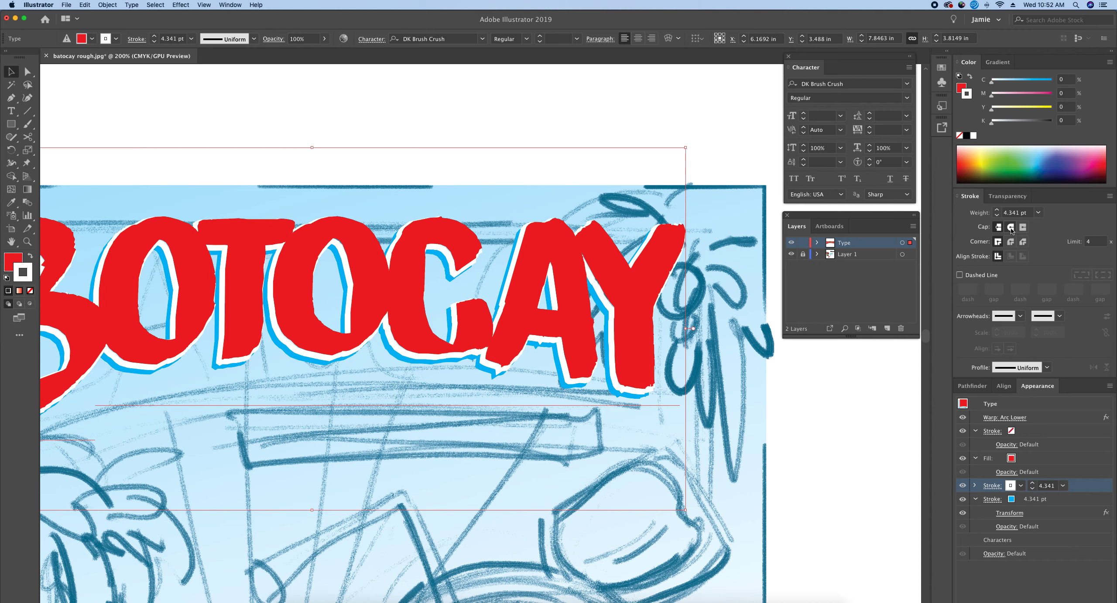
pyautogui.click(1011, 228)
pyautogui.click(1011, 242)
# Give the blue offset stroke of the title a round cap and round join, and deselect the title.
pyautogui.click(1065, 502)
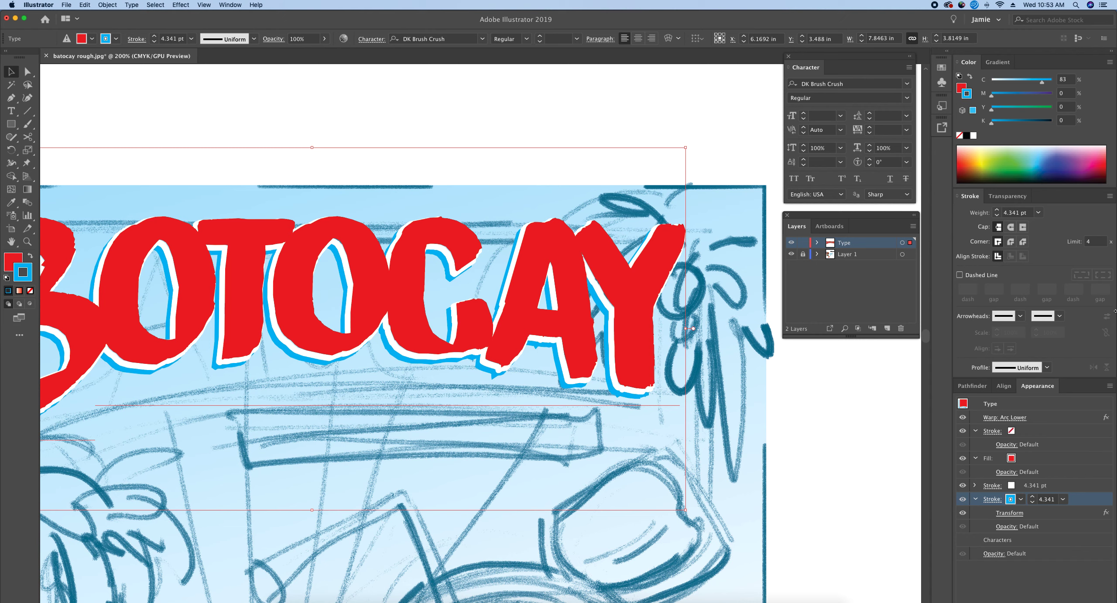
pyautogui.click(1012, 228)
pyautogui.click(1011, 242)
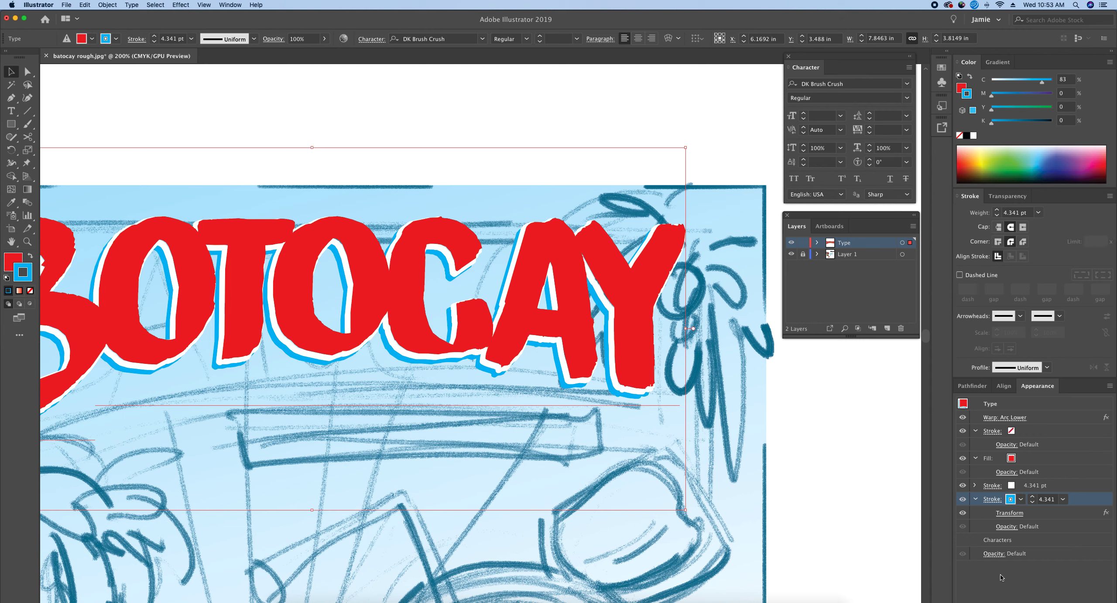
pyautogui.click(828, 440)
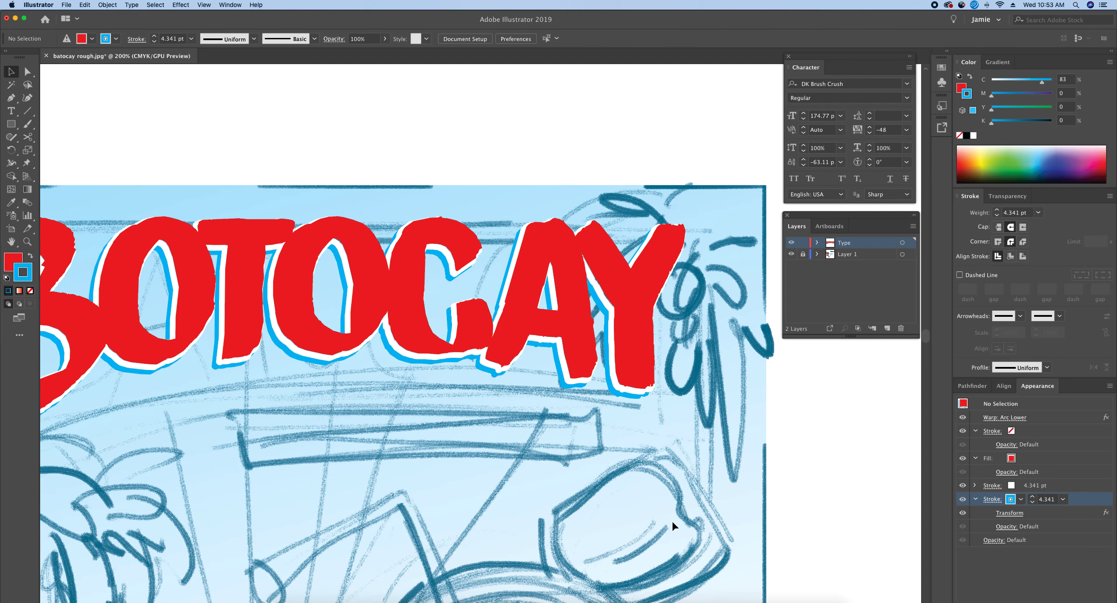
# Nudge the BOTOCAY title slightly down and to the right inside the sketch frame, to about X 6.183 in, Y 3.571 in.
pyautogui.moveTo(342, 484); pyautogui.dragTo(396, 450)
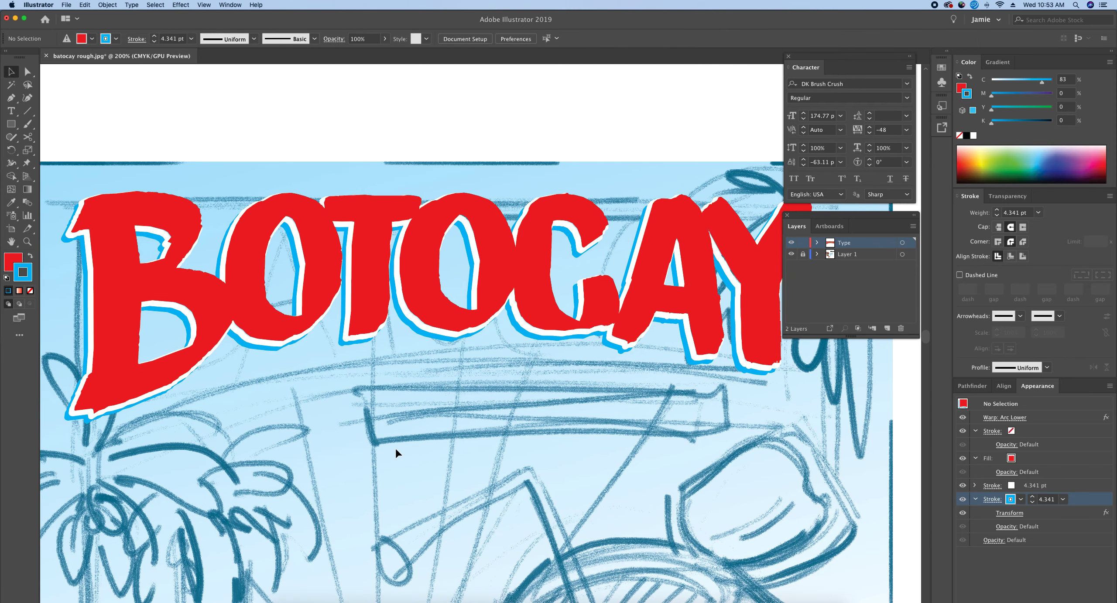
pyautogui.press('z')
pyautogui.keyDown('alt'); pyautogui.click(521, 403); pyautogui.keyUp('alt')
pyautogui.keyDown('alt'); pyautogui.click(445, 395); pyautogui.keyUp('alt')
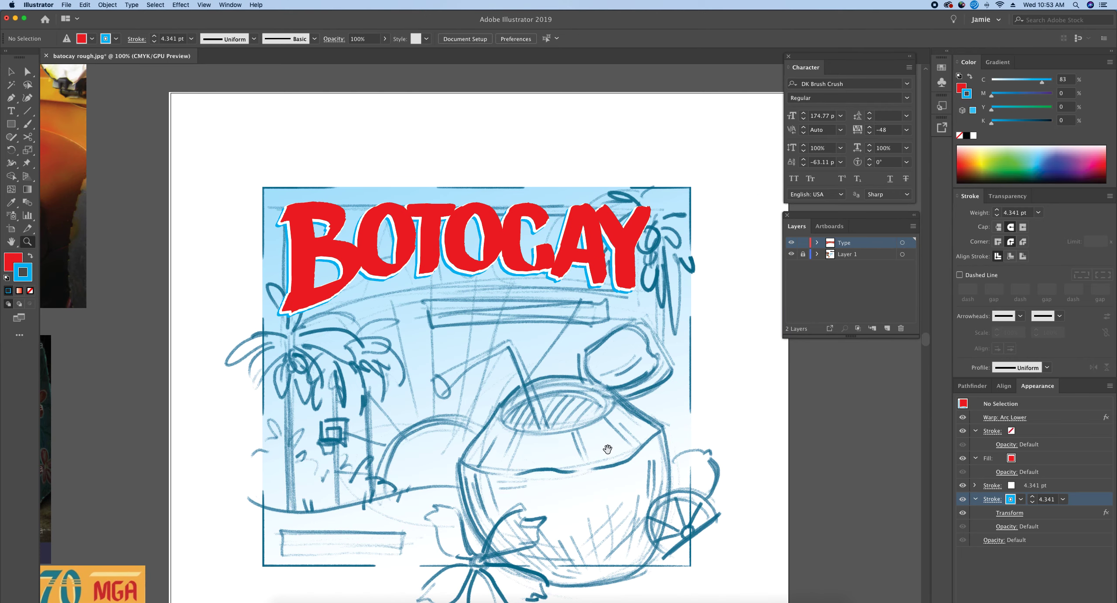
pyautogui.moveTo(598, 449); pyautogui.dragTo(677, 428)
pyautogui.keyDown('alt'); pyautogui.click(480, 345); pyautogui.keyUp('alt')
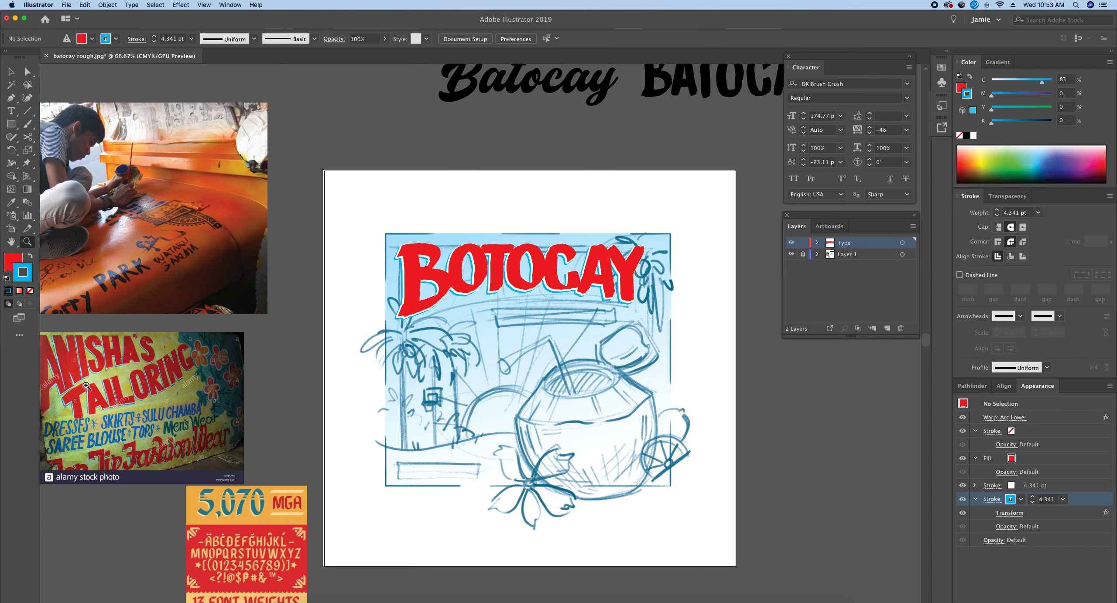
pyautogui.click(537, 279)
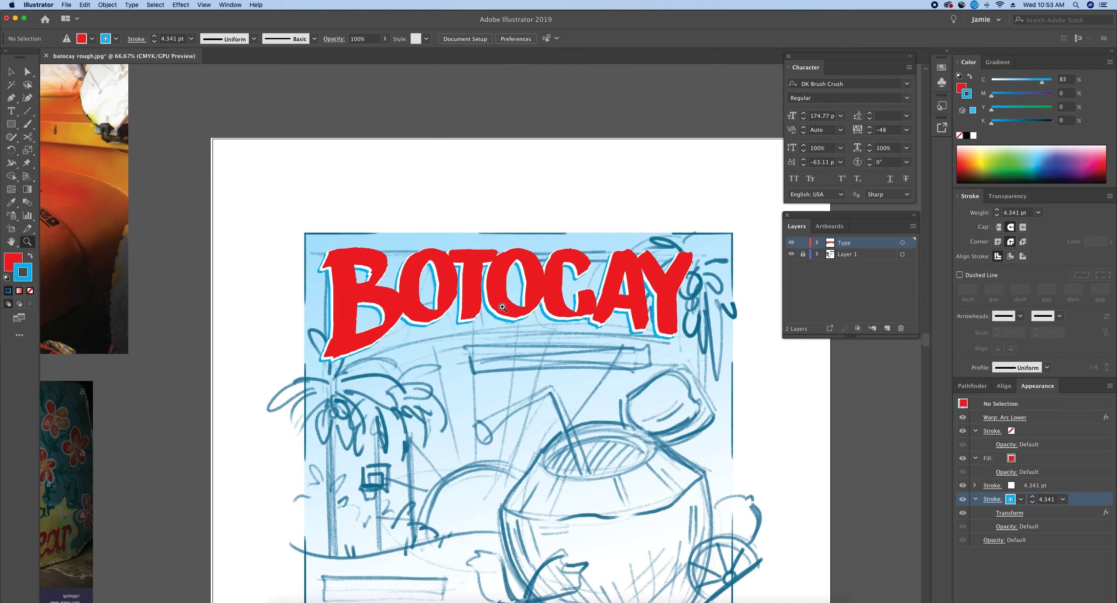
pyautogui.press('v')
pyautogui.click(536, 292)
pyautogui.press('Down')
pyautogui.press('Down')
pyautogui.press('Down')
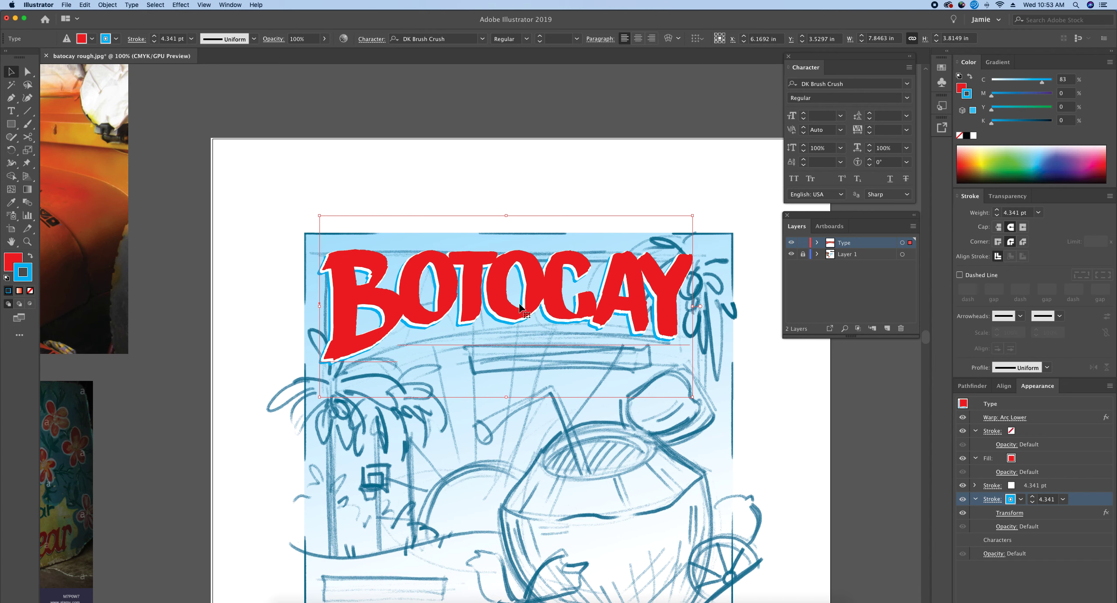
pyautogui.press('Down')
pyautogui.press('Down')
pyautogui.press('Down')
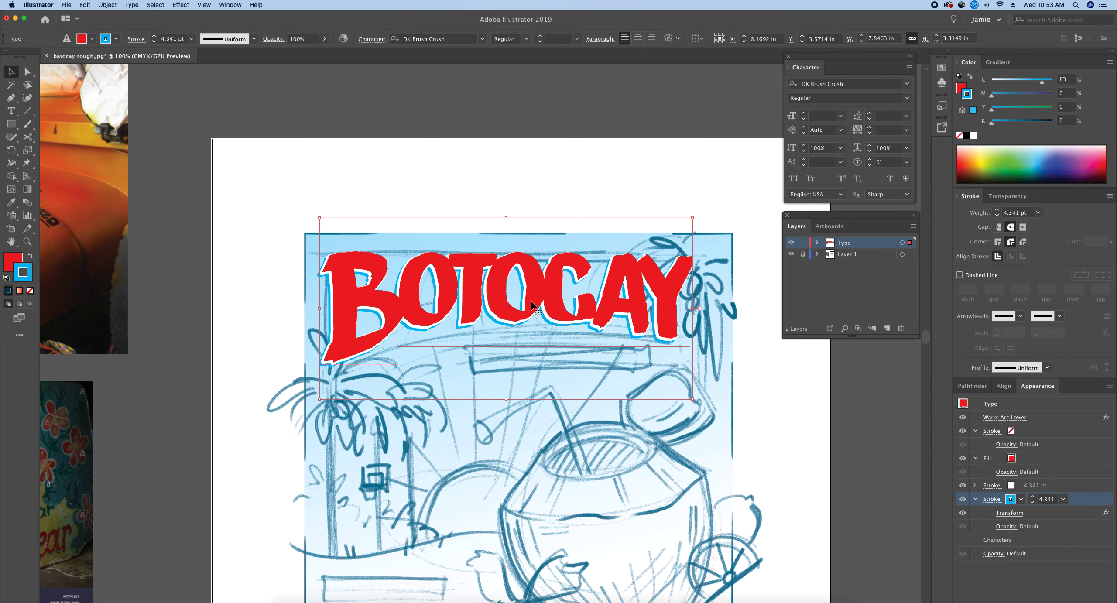
pyautogui.press('Right')
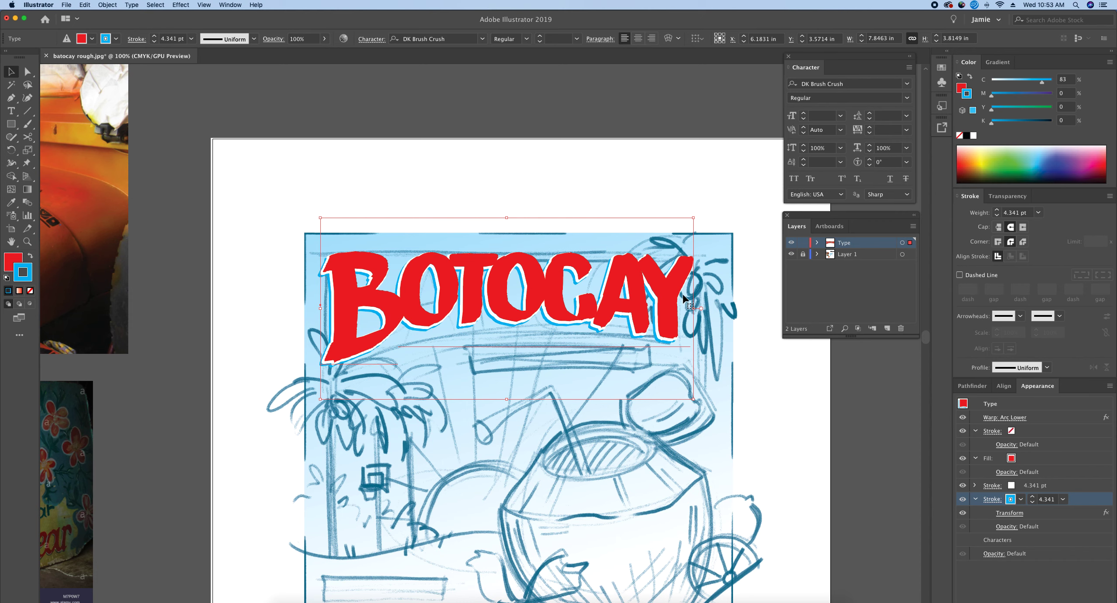
pyautogui.hscroll(3, 689, 301)
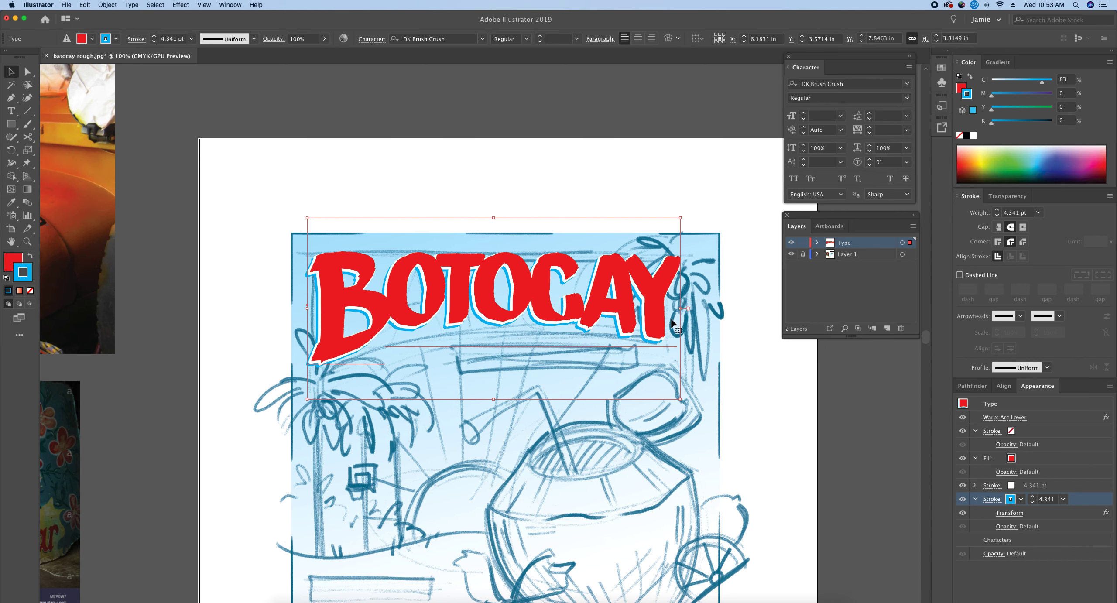
# Deselect the title and start an empty text object in DK Brush Crush on the canvas beside the artboard, clearing its placeholder text.
pyautogui.hscroll(1, 680, 318)
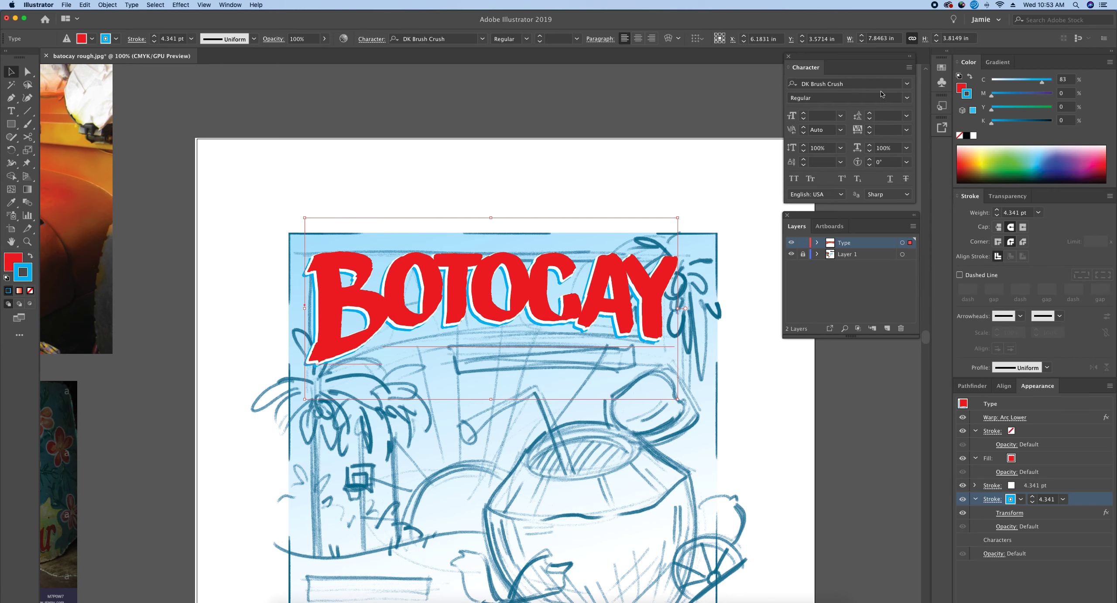
pyautogui.click(594, 103)
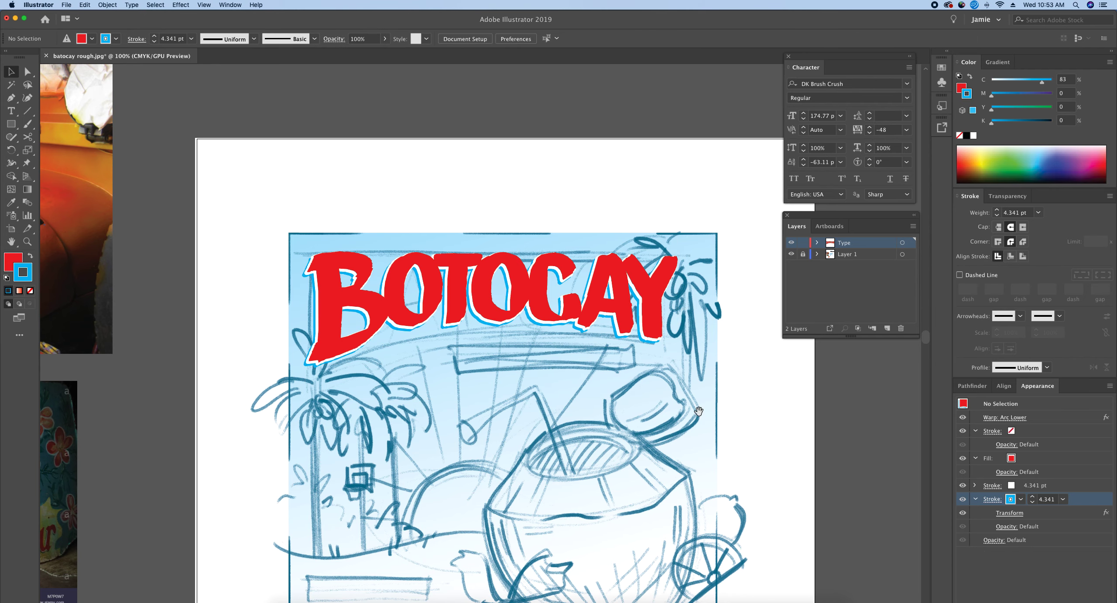
pyautogui.hscroll(10, 463, 338)
pyautogui.scroll(-3, 464, 339)
pyautogui.press('t')
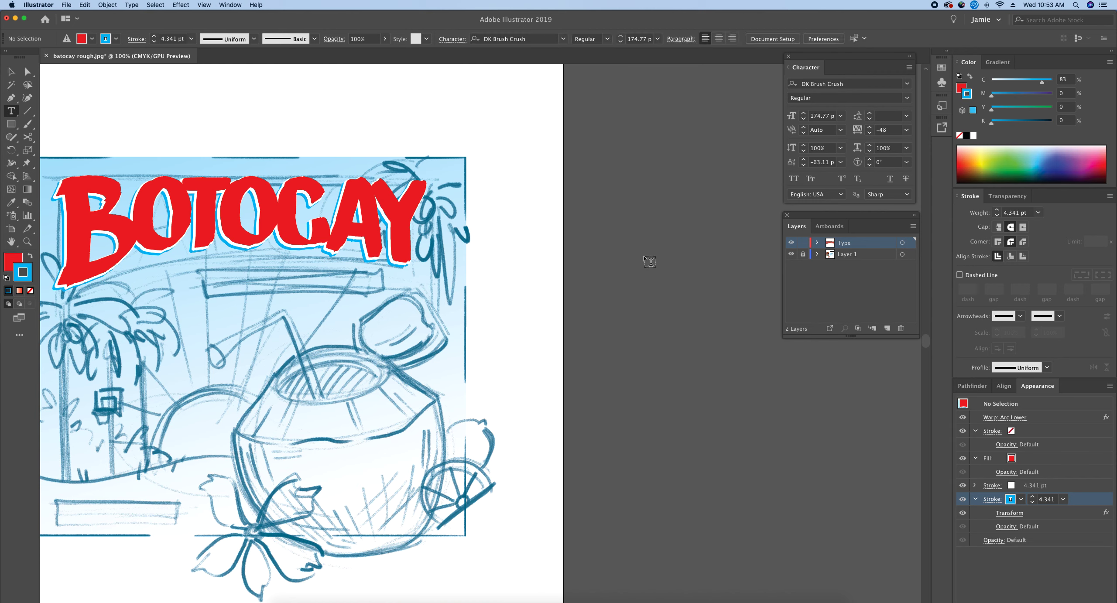
pyautogui.click(598, 278)
pyautogui.press('BackSpace')
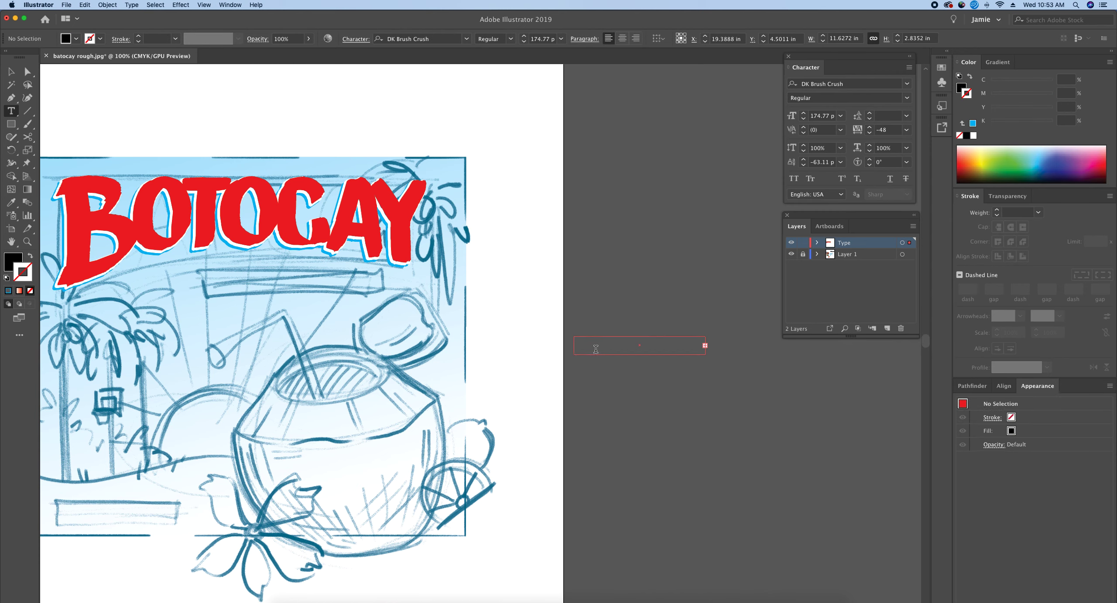
pyautogui.press('super+z')
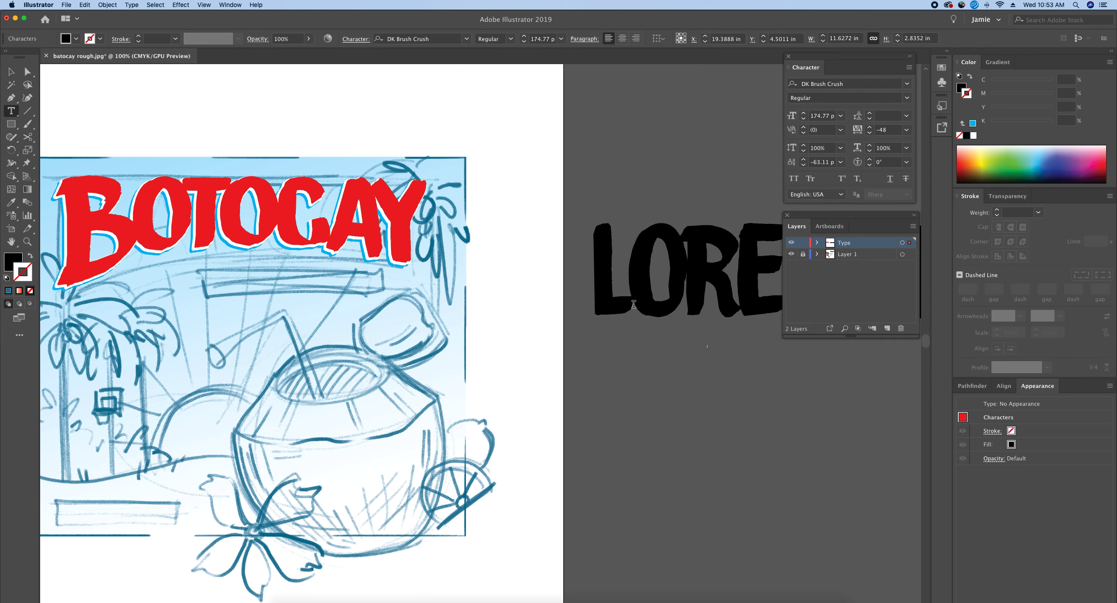
pyautogui.press('super+a')
pyautogui.hscroll(5, 720, 366)
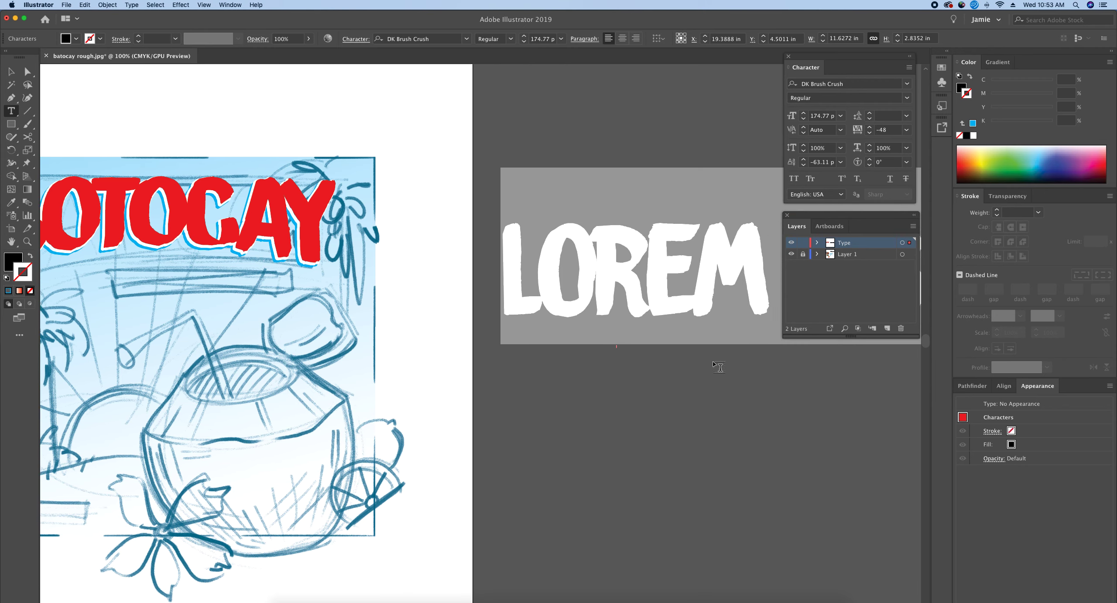
pyautogui.press('BackSpace')
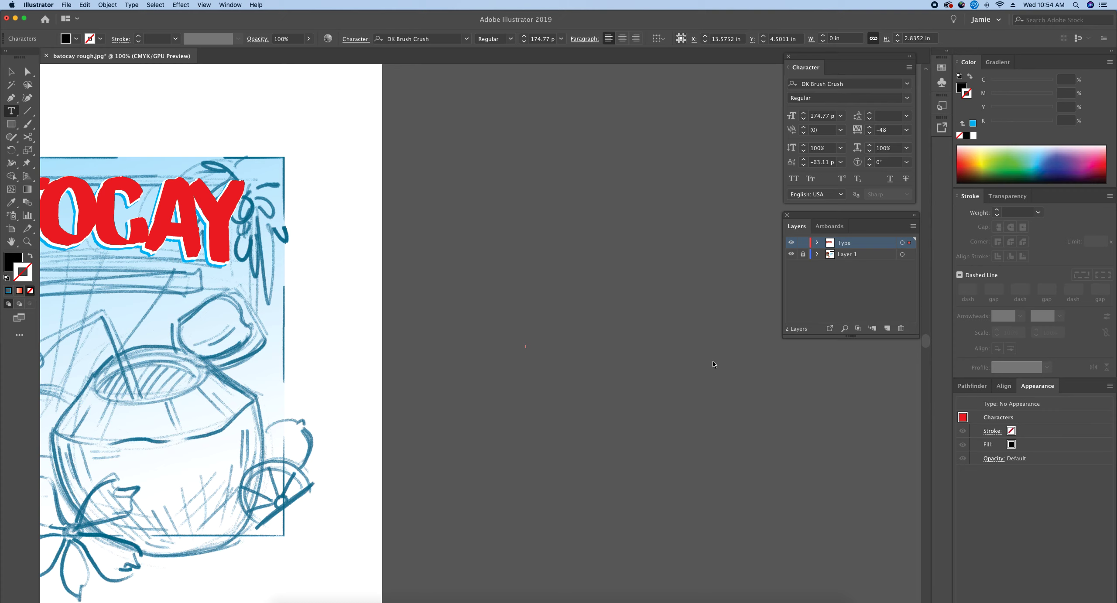
# Enter "Fresh Coconuts" as the text of the new text object and finish editing it.
pyautogui.write('D')
pyautogui.press('BackSpace')
pyautogui.write('FRESH')
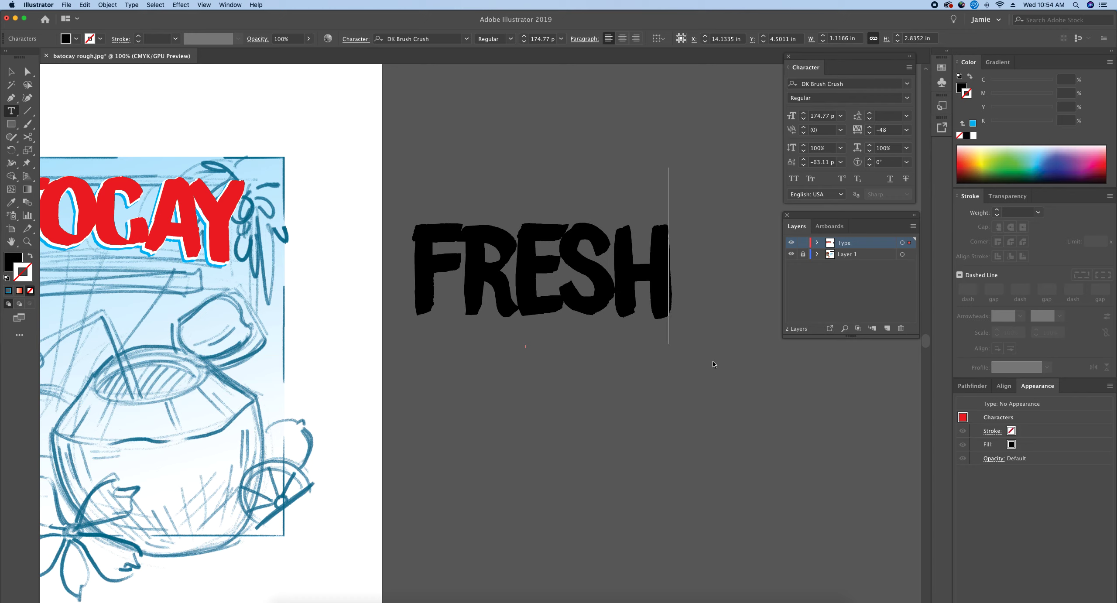
pyautogui.write(' CO')
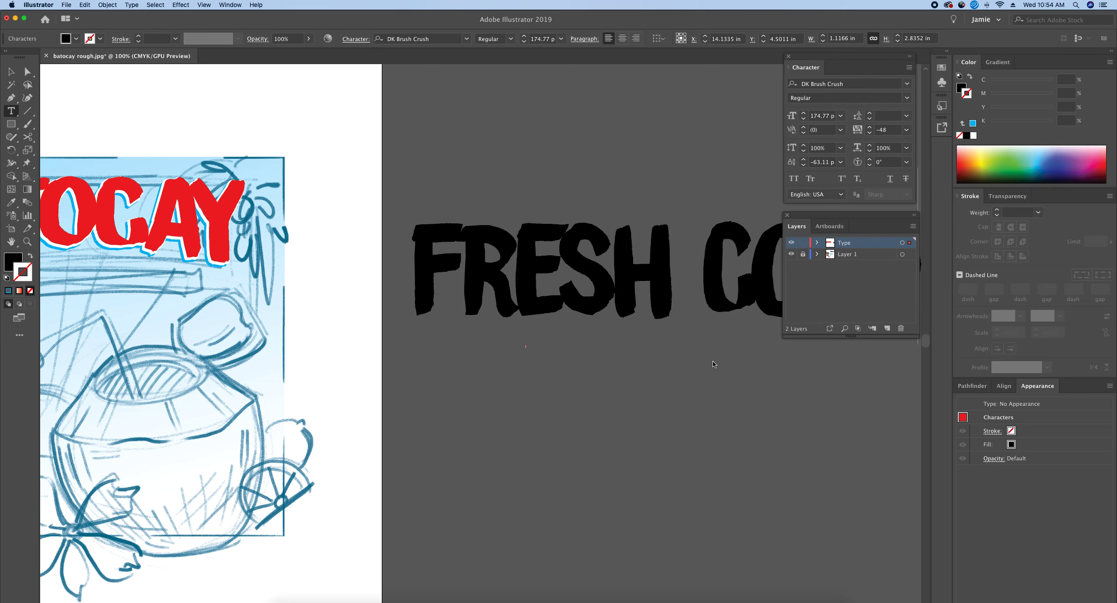
pyautogui.write('CONU')
pyautogui.press('Escape')
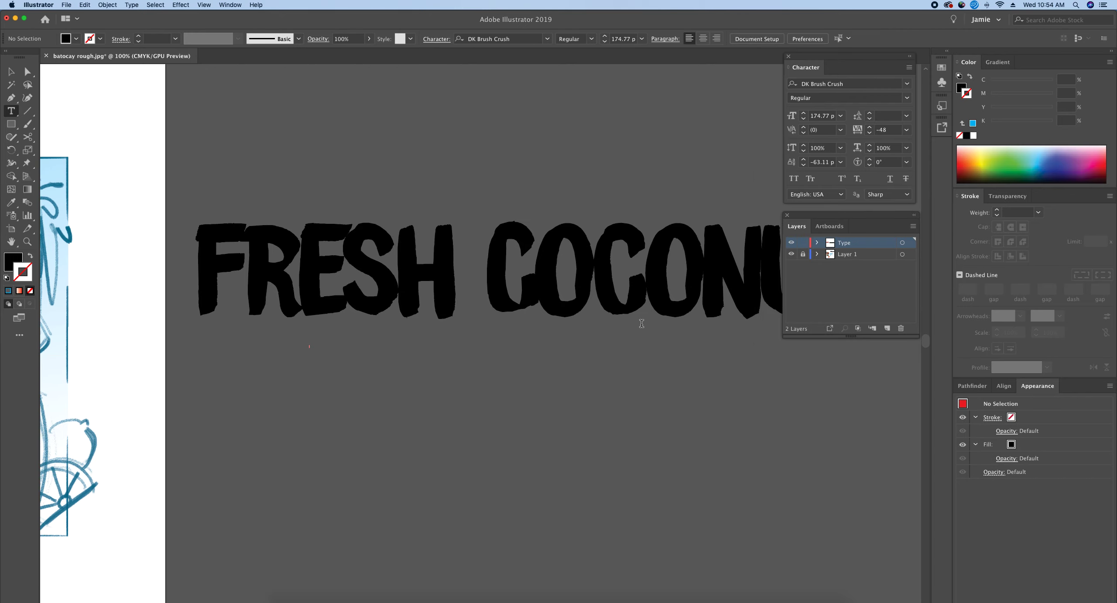
# Move the Fresh Coconuts text onto the sketch beneath the BOTOCAY title and scale it down to about 66.56 pt.
pyautogui.press('v')
pyautogui.keyDown('alt'); pyautogui.keyDown('super'); pyautogui.click(381, 352); pyautogui.keyUp('super'); pyautogui.keyUp('alt')
pyautogui.keyDown('alt'); pyautogui.keyDown('super'); pyautogui.click(379, 353); pyautogui.keyUp('super'); pyautogui.keyUp('alt')
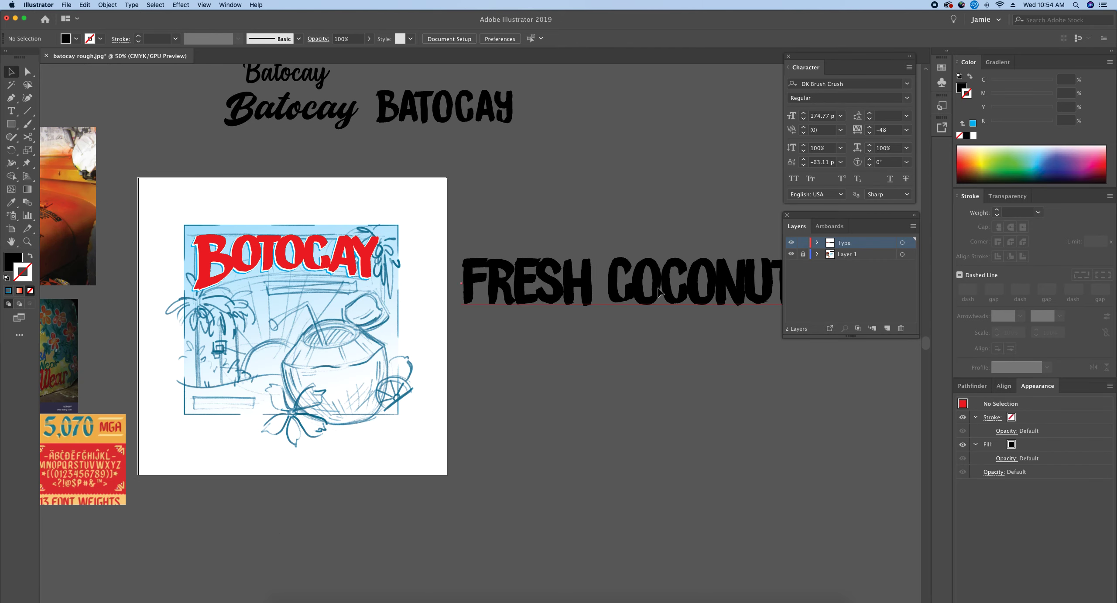
pyautogui.moveTo(660, 291)
pyautogui.mouseDown()
pyautogui.moveTo(292, 311)
pyautogui.moveTo(357, 310)
pyautogui.mouseUp()
pyautogui.moveTo(517, 272)
pyautogui.mouseDown()
pyautogui.moveTo(296, 312)
pyautogui.moveTo(284, 304)
pyautogui.moveTo(348, 294)
pyautogui.mouseUp()
pyautogui.moveTo(428, 309); pyautogui.dragTo(483, 321)
# Change the font of the Fresh Coconuts text to Historia Script DEMO and deselect it.
pyautogui.press('z')
pyautogui.click(390, 312)
pyautogui.click(518, 366)
pyautogui.click(399, 332)
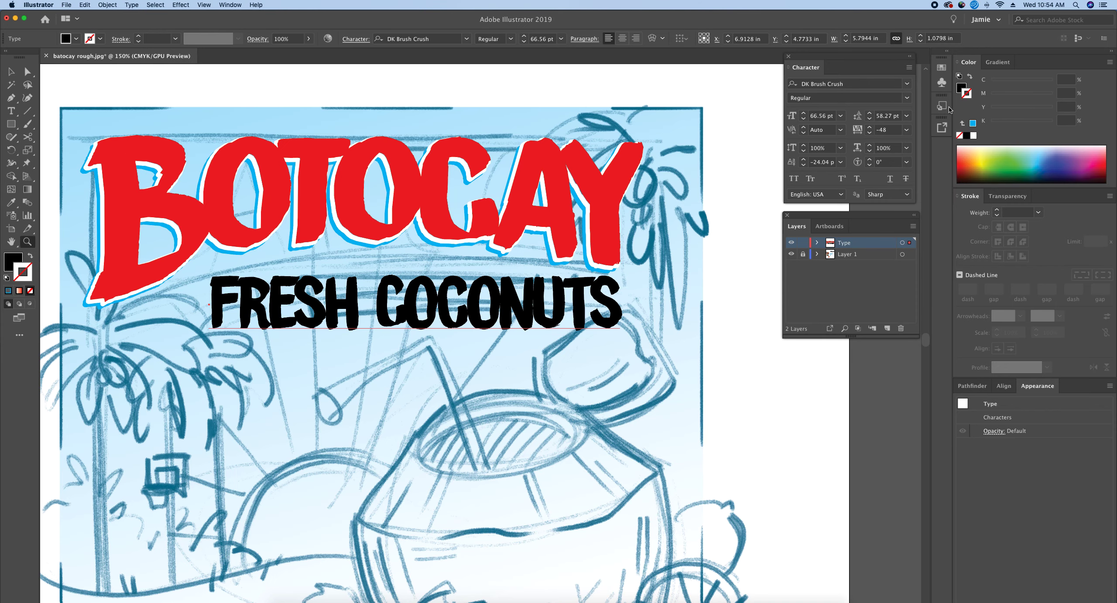
pyautogui.click(906, 84)
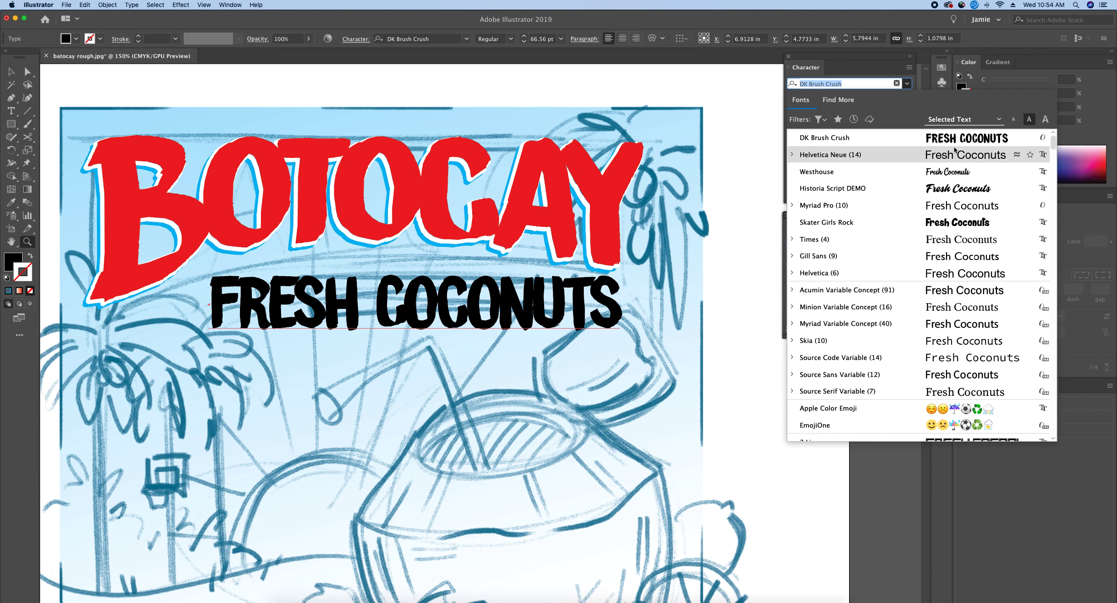
pyautogui.click(939, 191)
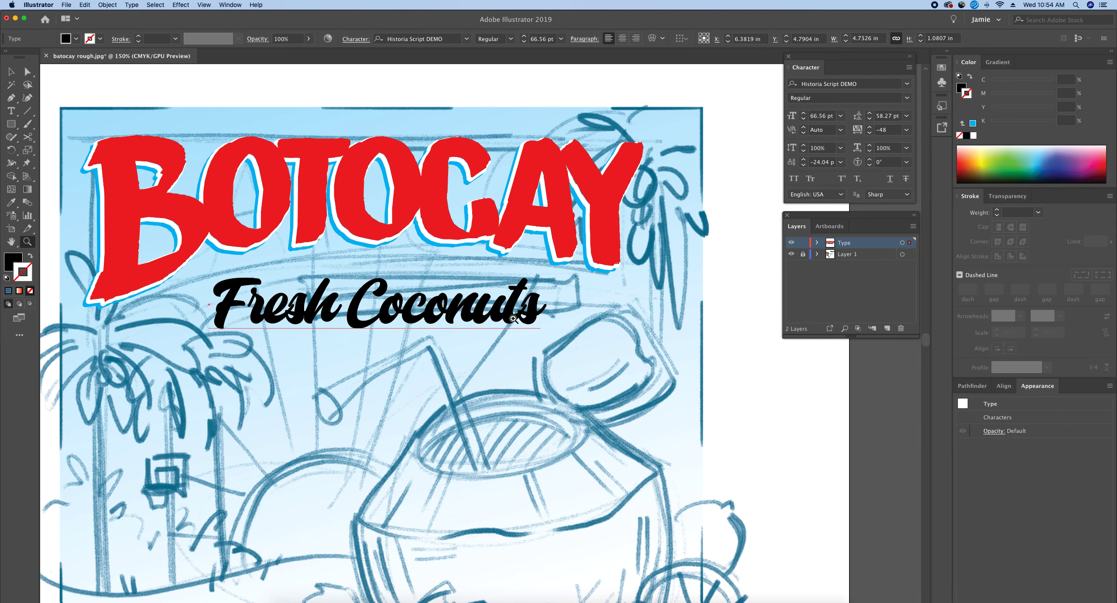
pyautogui.scroll(1, 514, 319)
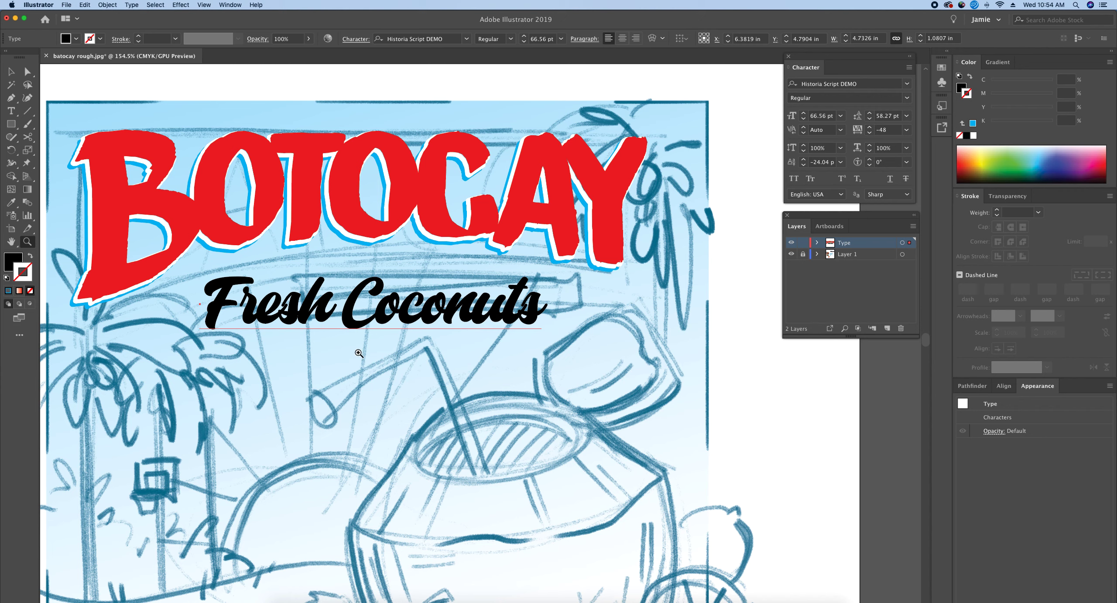
pyautogui.press('super+shift+a')
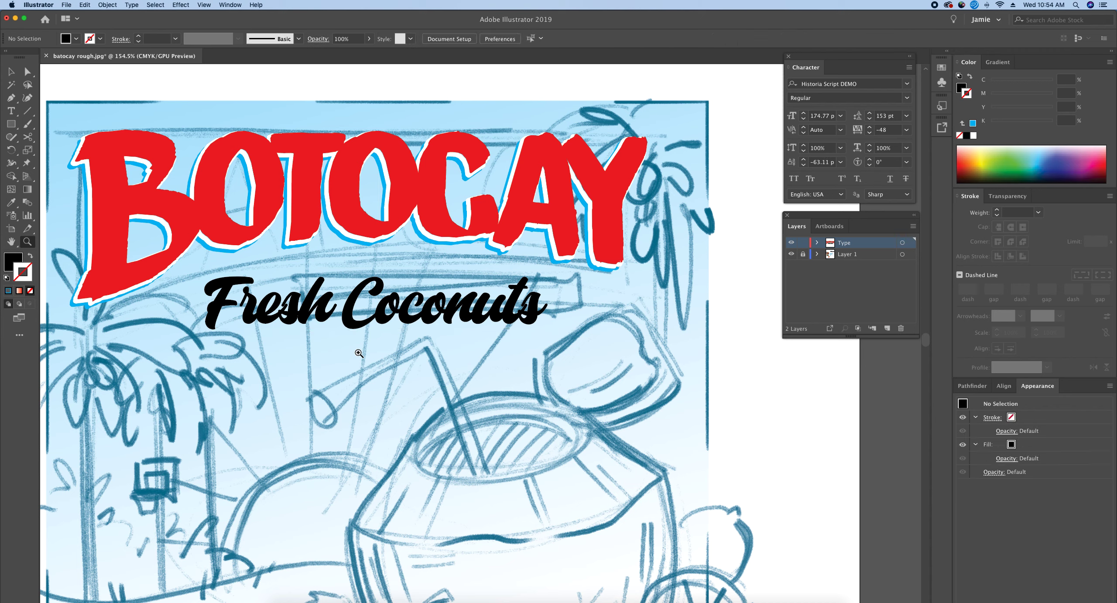
# Move the Fresh Coconuts text up and right, close beneath the BOTOCAY title, to about X 6.80 in, Y 4.61 in.
pyautogui.press('v')
pyautogui.moveTo(425, 310); pyautogui.dragTo(465, 298)
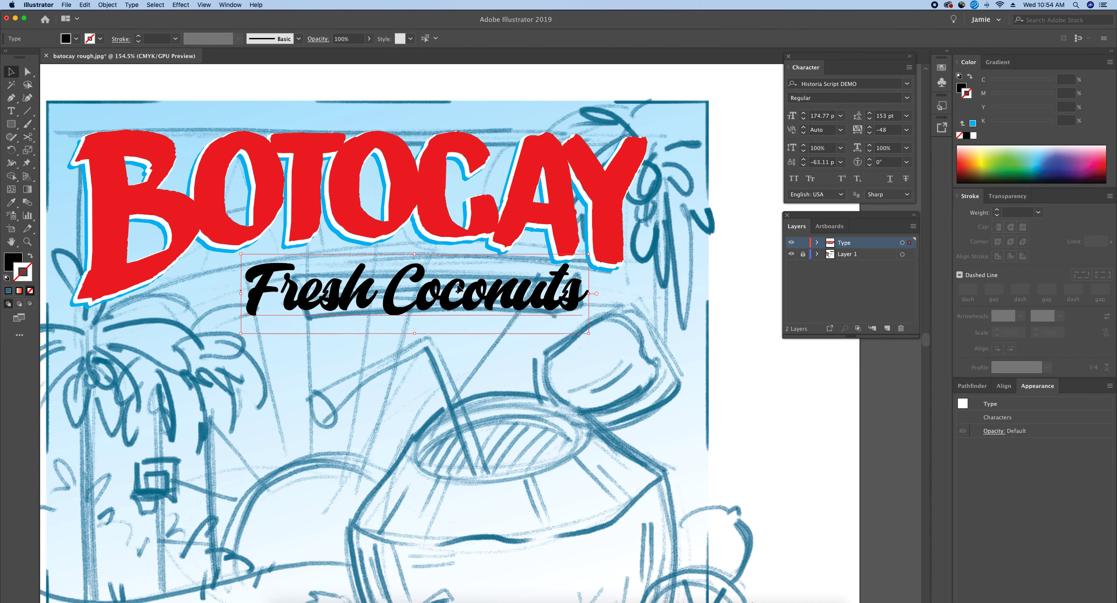
pyautogui.keyDown('shift'); pyautogui.click(446, 228); pyautogui.keyUp('shift')
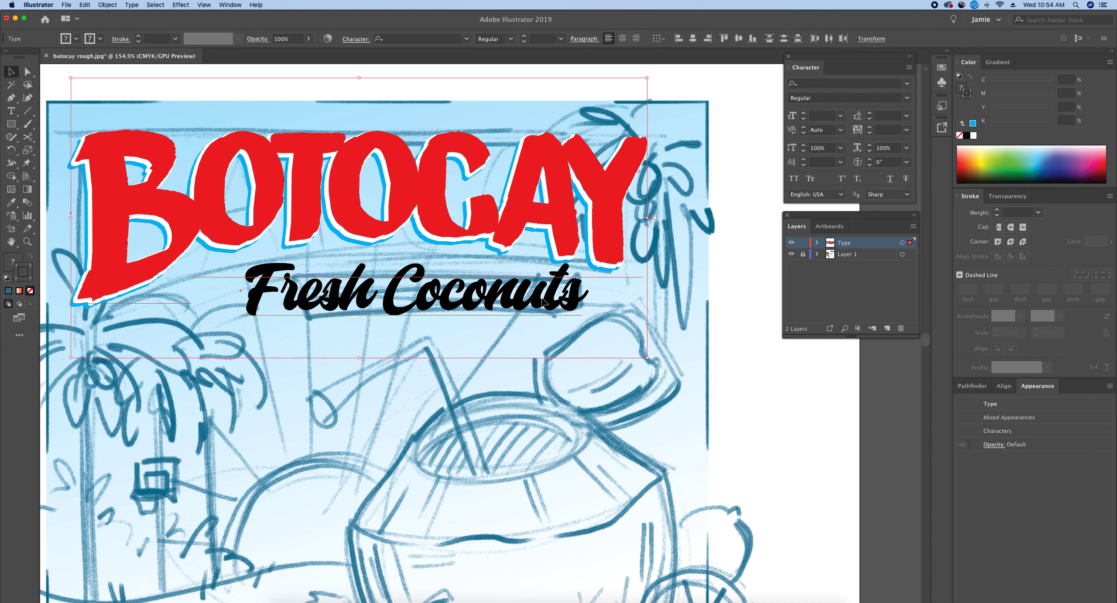
pyautogui.click(739, 297)
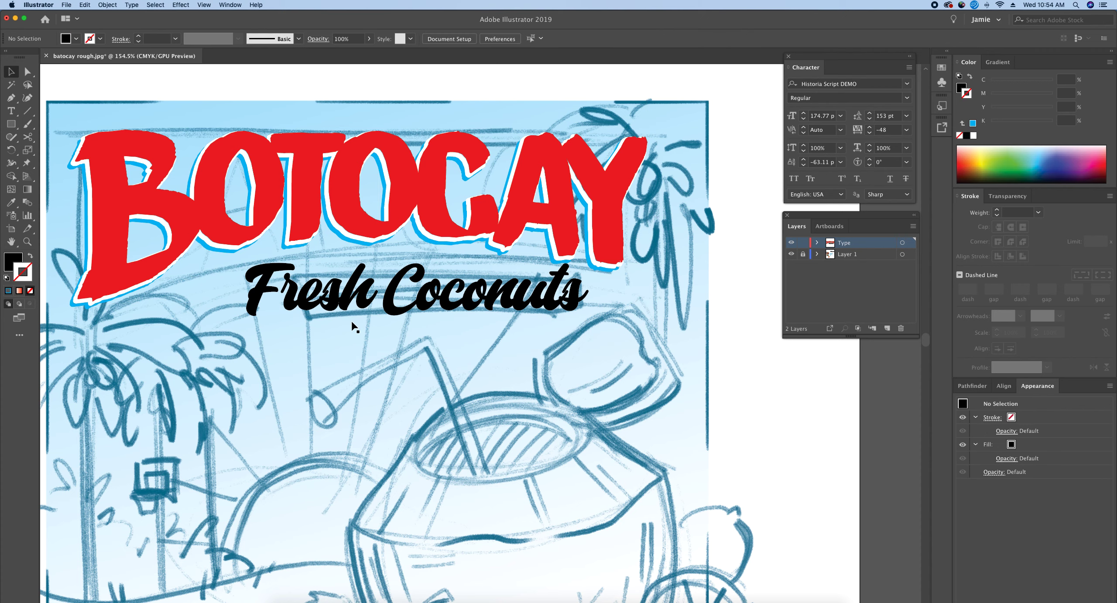
pyautogui.click(514, 302)
pyautogui.keyDown('shift'); pyautogui.click(520, 234); pyautogui.keyUp('shift')
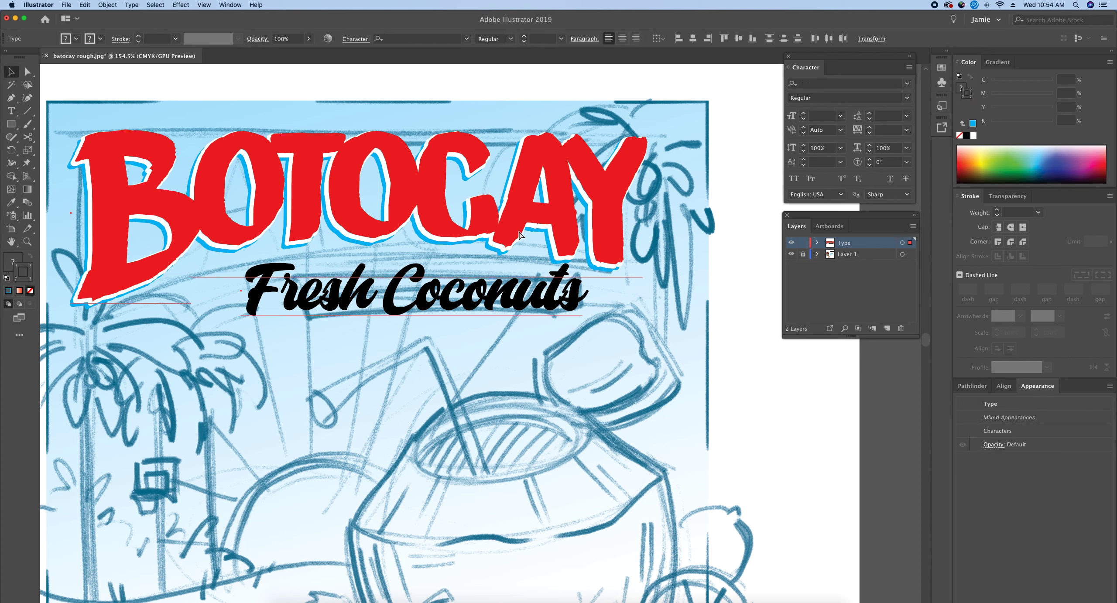
pyautogui.click(521, 239)
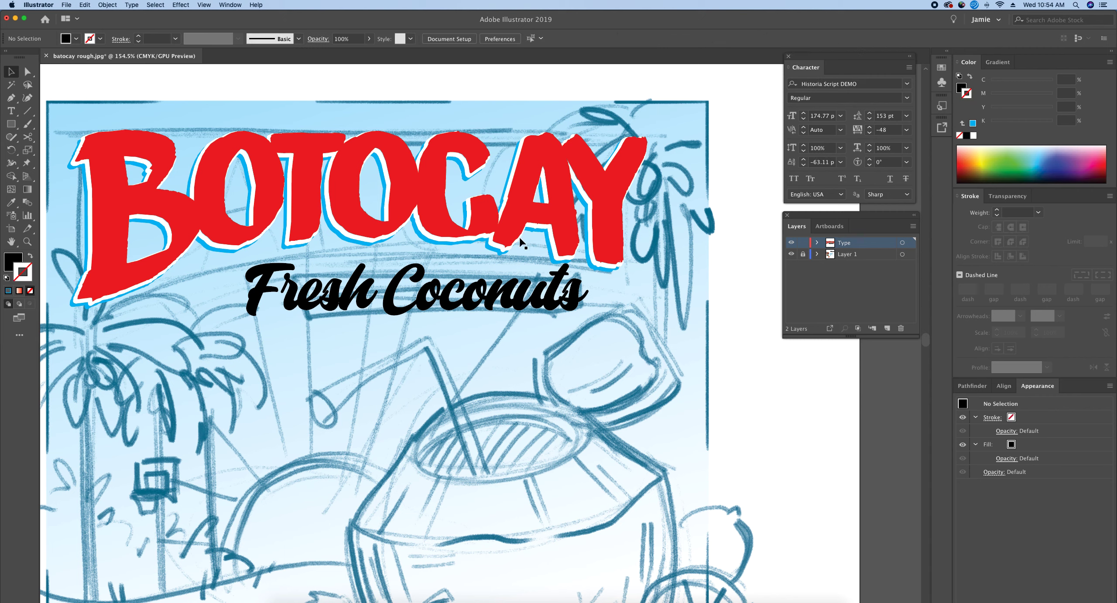
pyautogui.click(541, 309)
pyautogui.press('Left')
pyautogui.press('Left')
pyautogui.press('Left')
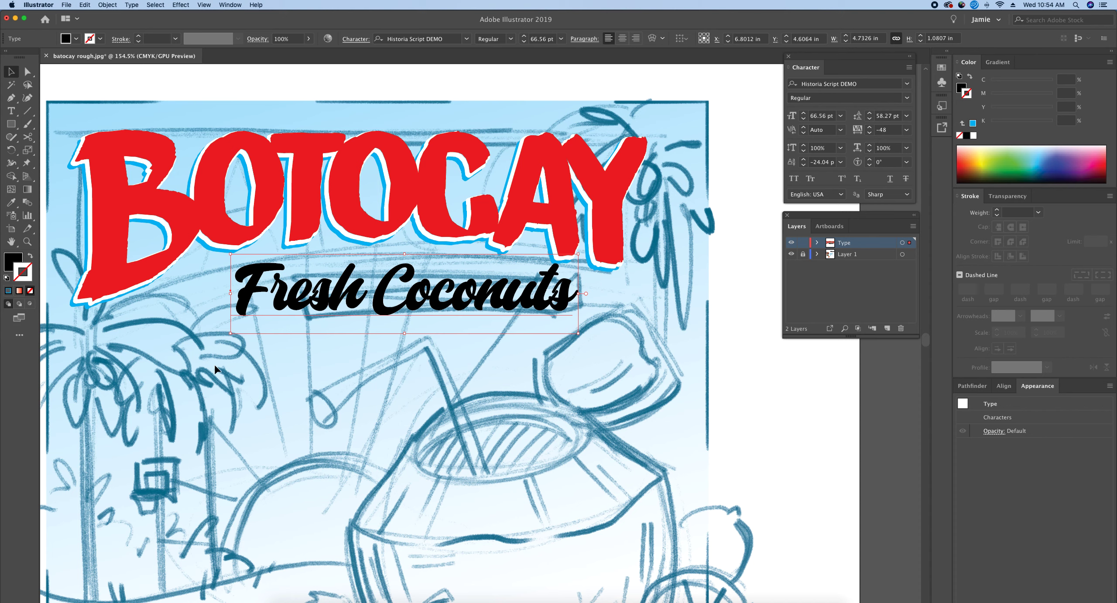
# Nudge the Fresh Coconuts text slightly down and right, to about X 6.85 in, Y 4.68 in.
pyautogui.moveTo(403, 295); pyautogui.dragTo(406, 301)
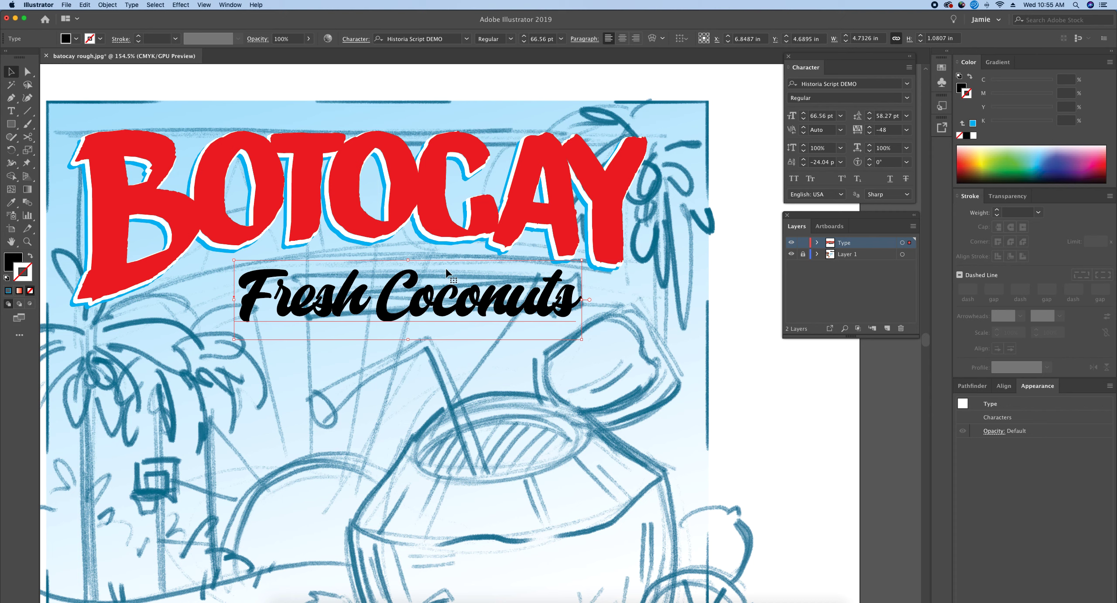
pyautogui.press('Right')
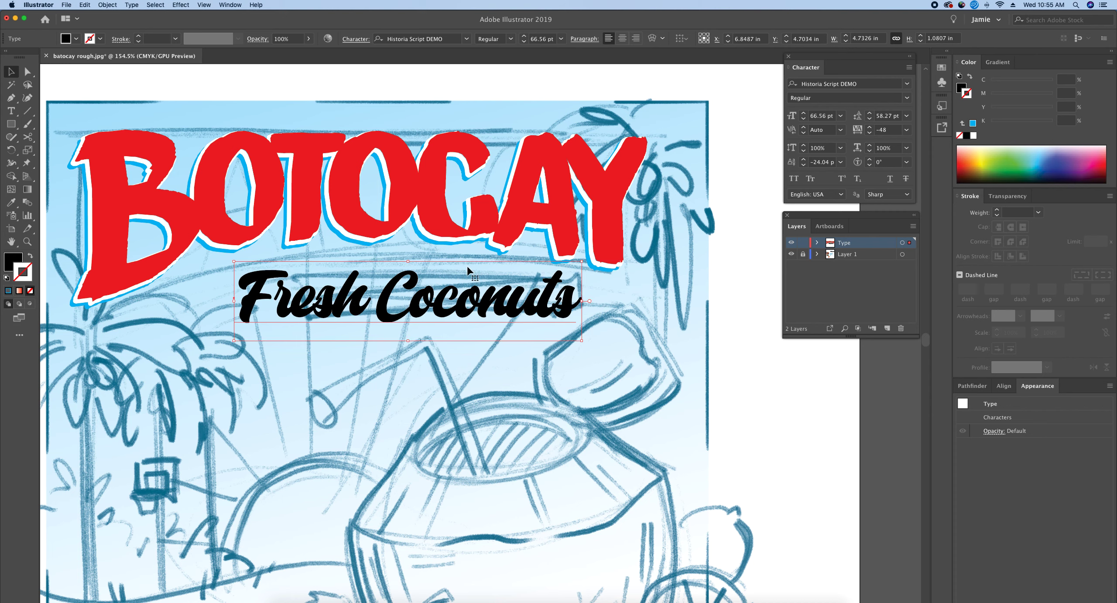
pyautogui.press('Down')
pyautogui.press('Up')
pyautogui.press('Up')
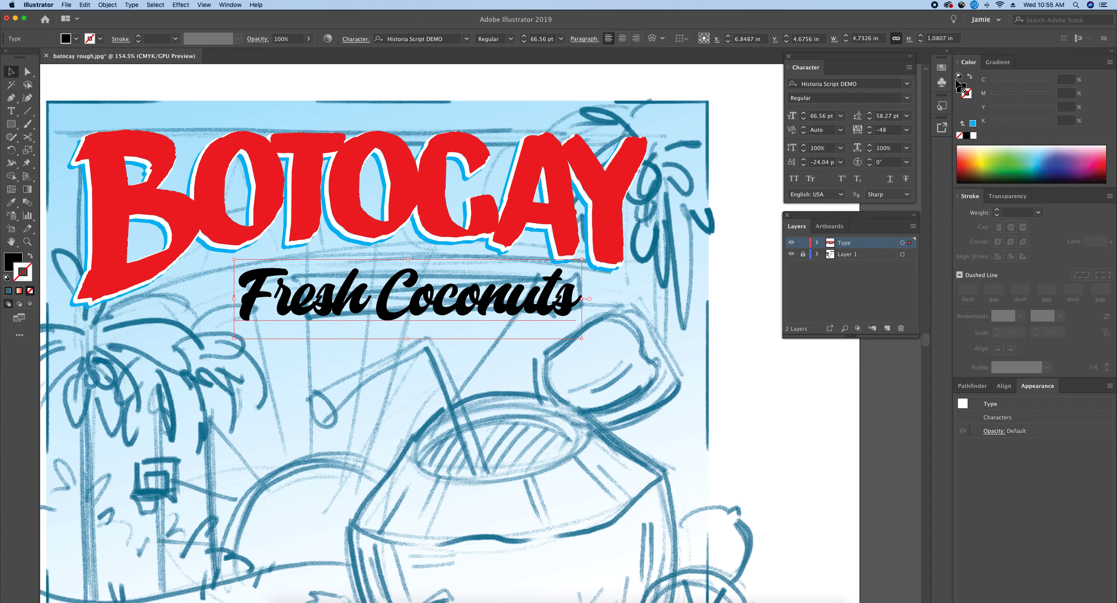
# Fill the Fresh Coconuts text with a deep blue of C 100, M 61, Y 0, K 0 and deselect it.
pyautogui.click(973, 123)
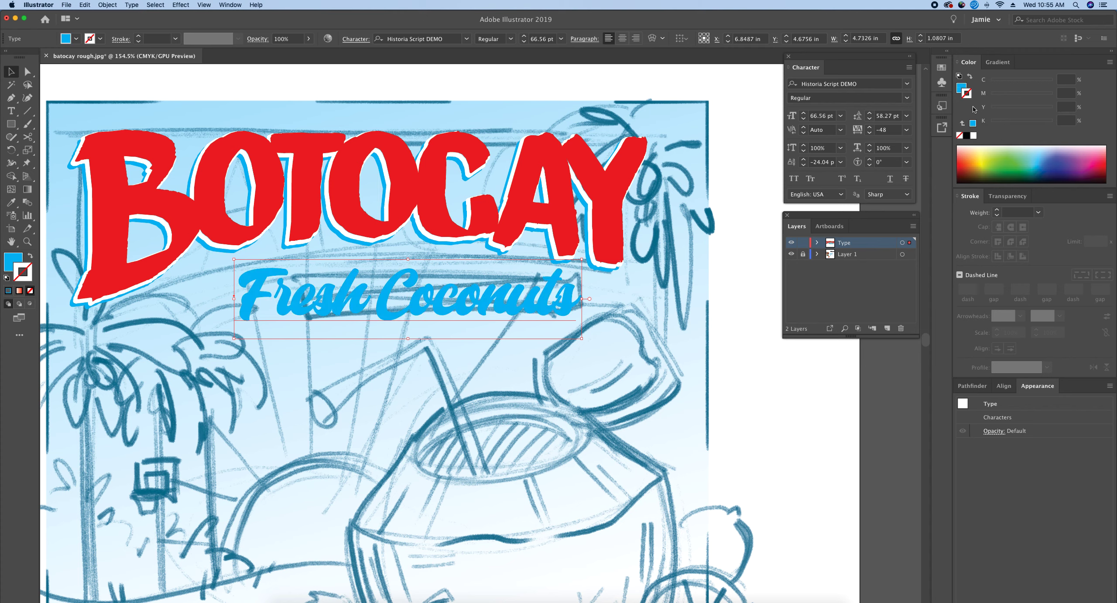
pyautogui.click(962, 89)
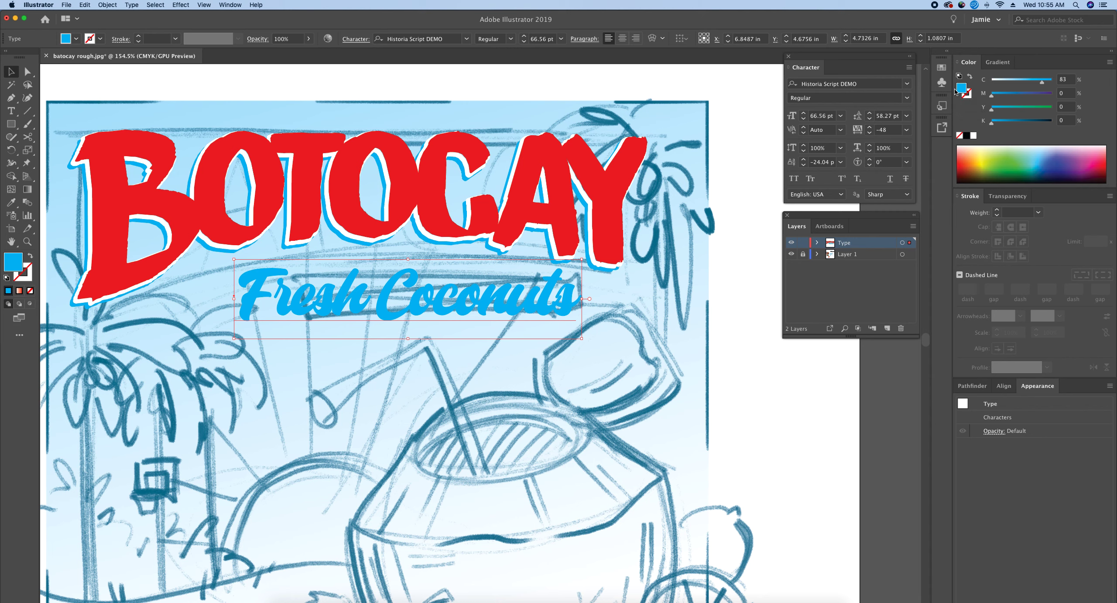
pyautogui.click(563, 264)
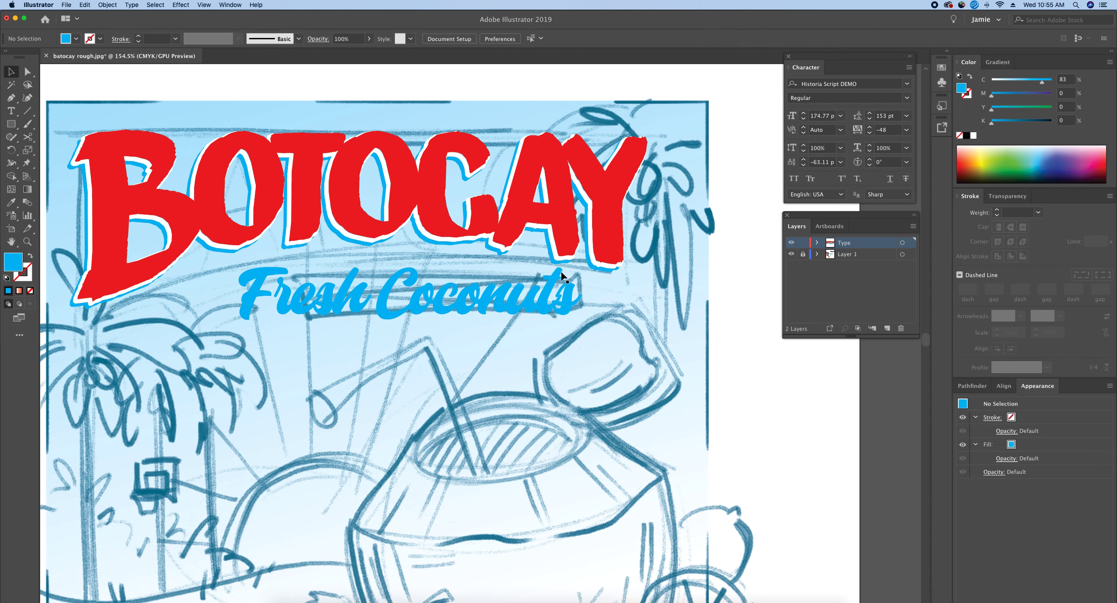
pyautogui.click(361, 271)
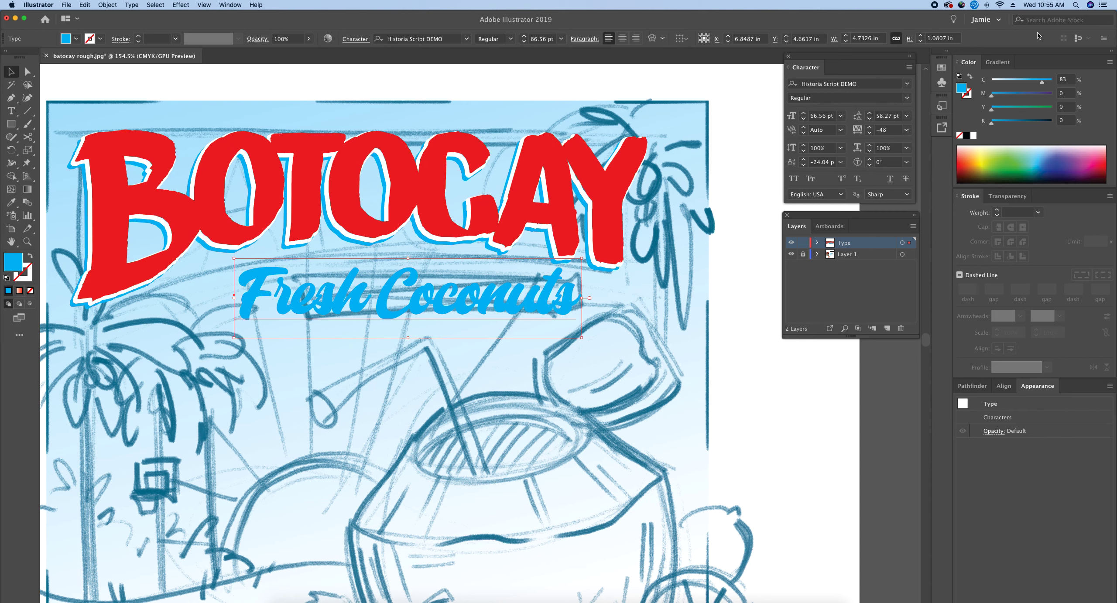
pyautogui.moveTo(1046, 78); pyautogui.dragTo(1028, 96)
pyautogui.click(1016, 94)
pyautogui.click(674, 312)
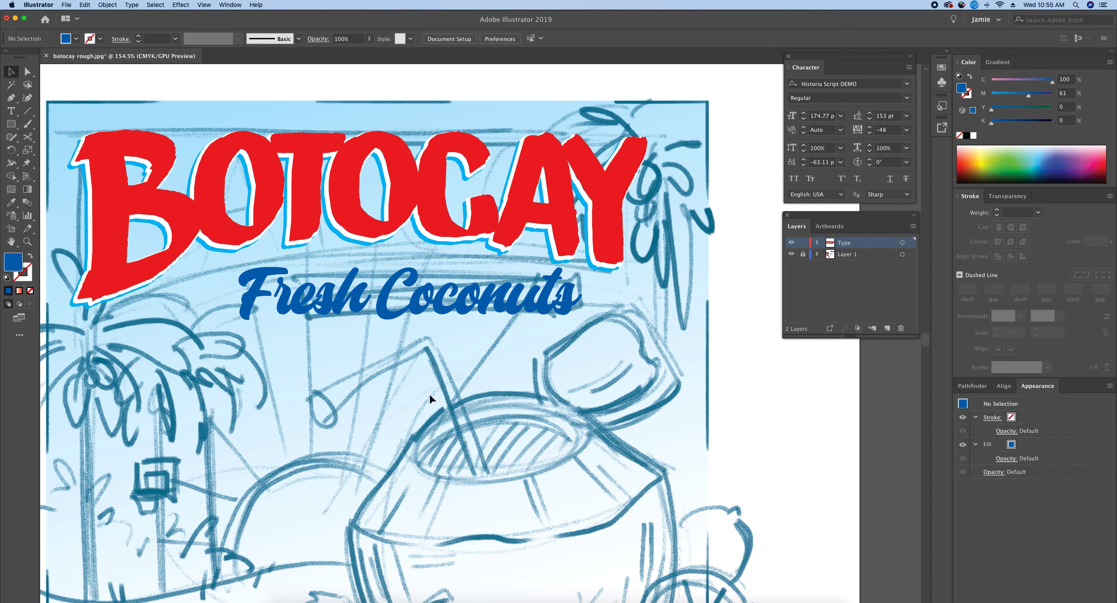
# Try to copy the BOTOCAY title's appearance onto the Fresh Coconuts text with the Eyedropper.
pyautogui.moveTo(473, 379); pyautogui.dragTo(541, 363)
pyautogui.press('z')
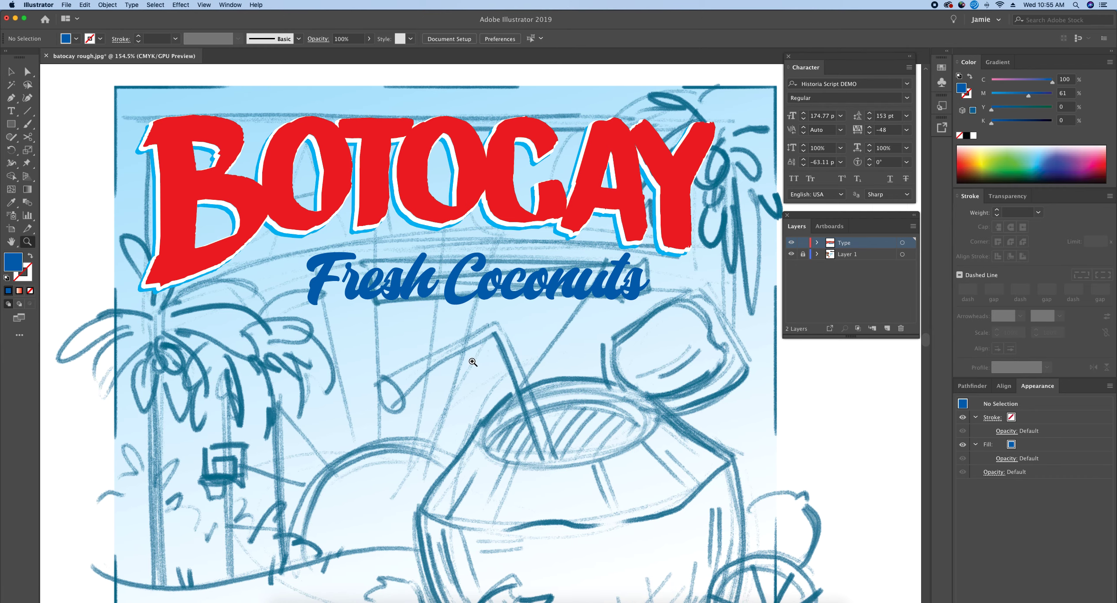
pyautogui.press('super+1')
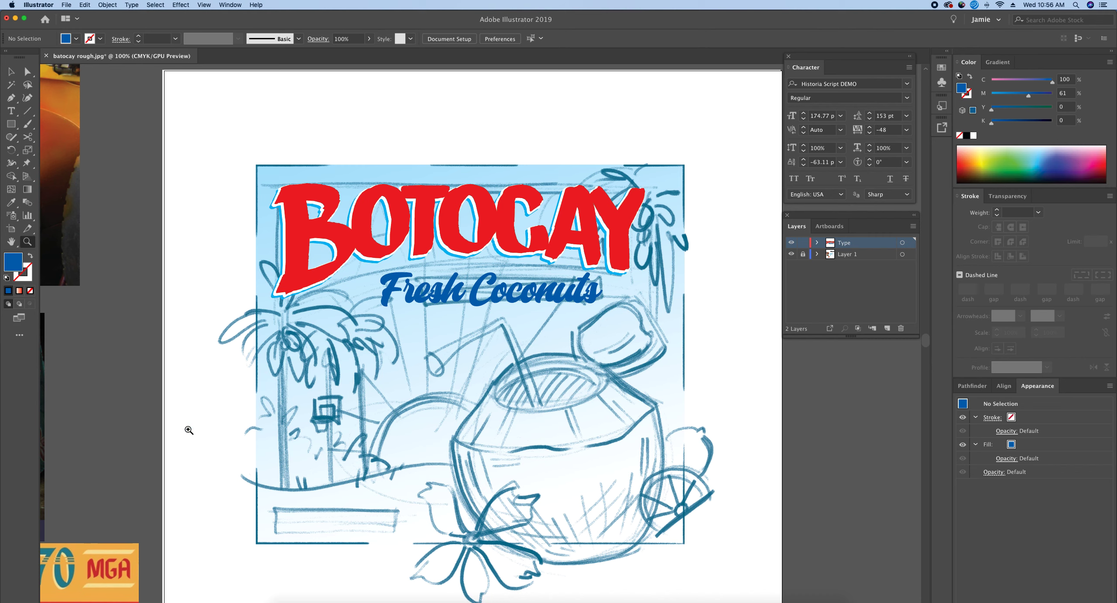
pyautogui.click(15, 204)
pyautogui.press('v')
pyautogui.click(528, 301)
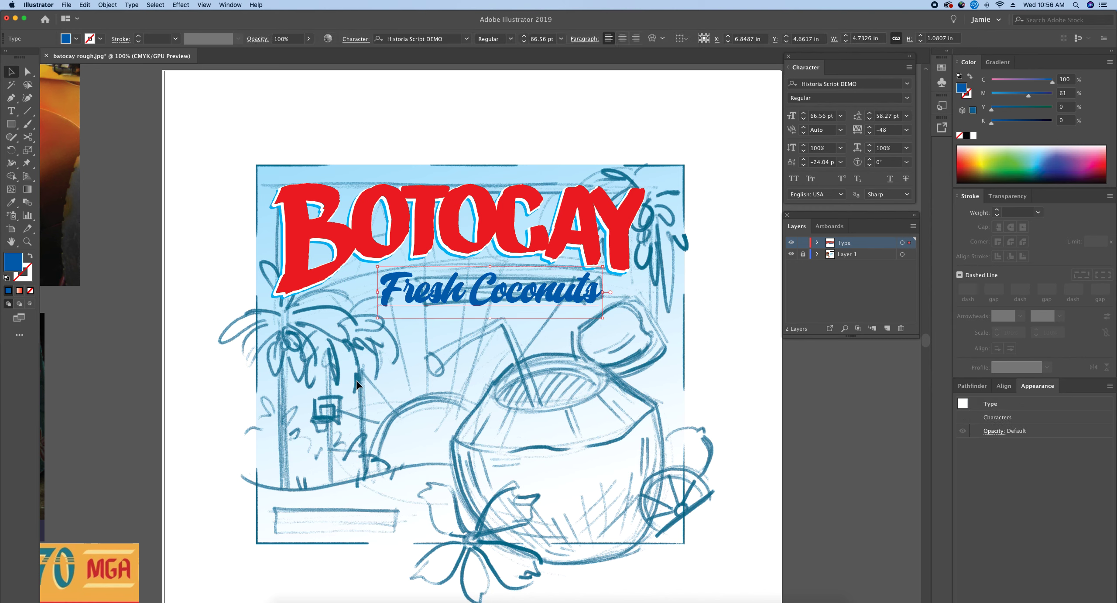
pyautogui.press('i')
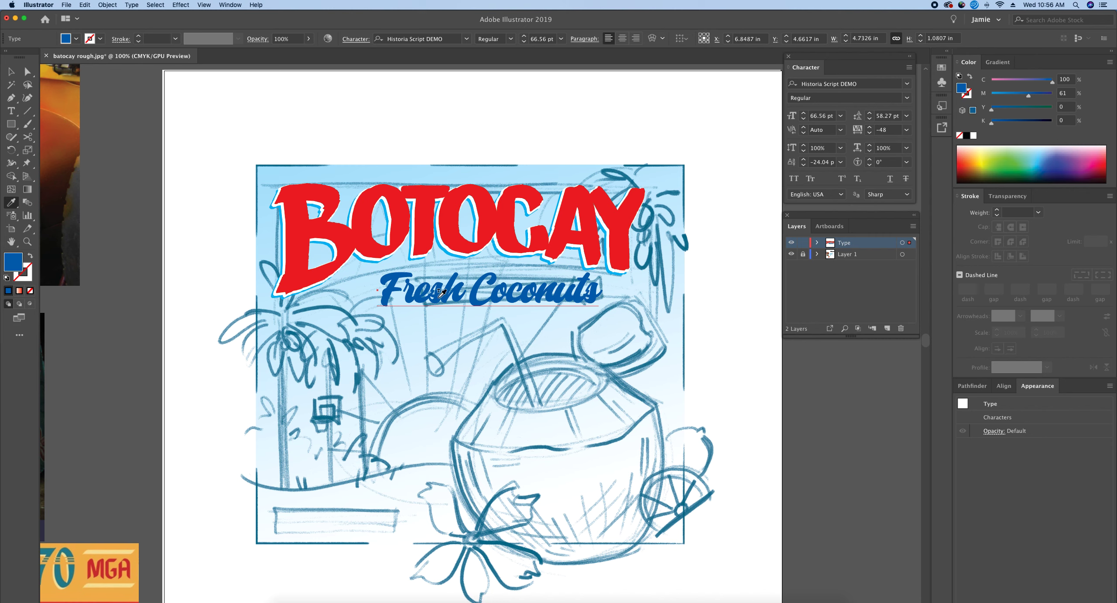
pyautogui.click(347, 305)
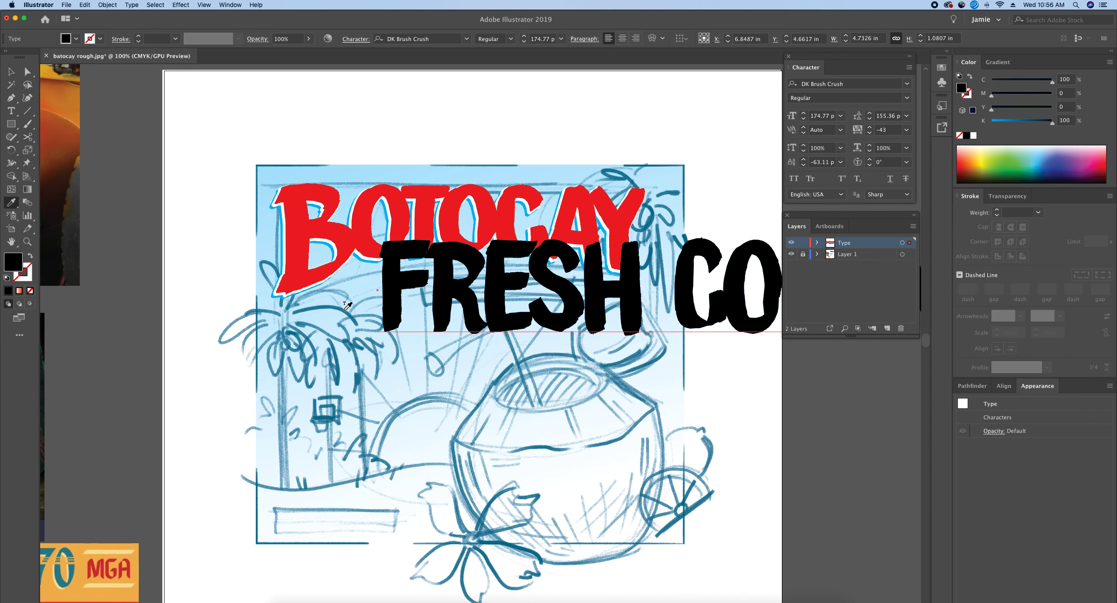
# Try several blues sampled from the sketch's background, flower and fruit slice on the Fresh Coconuts text with the Eyedropper.
pyautogui.click(364, 454)
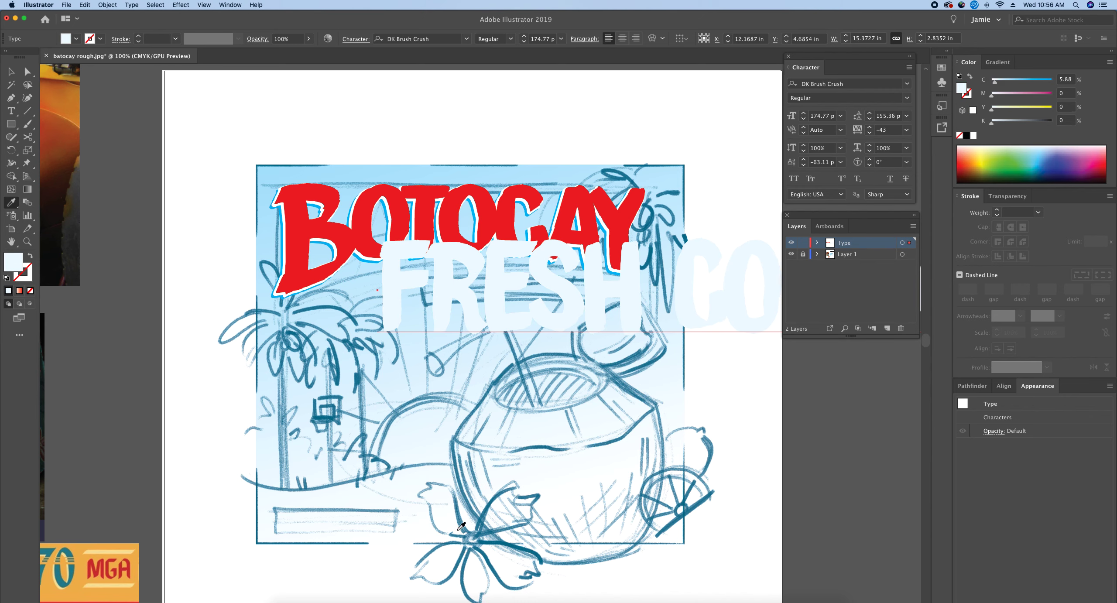
pyautogui.click(474, 536)
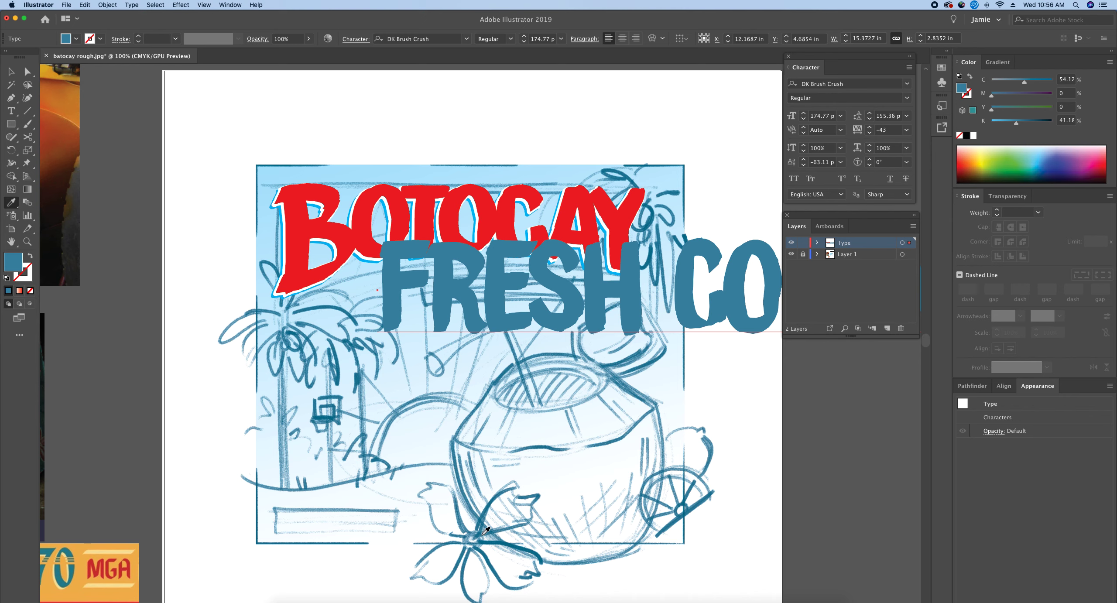
pyautogui.click(487, 534)
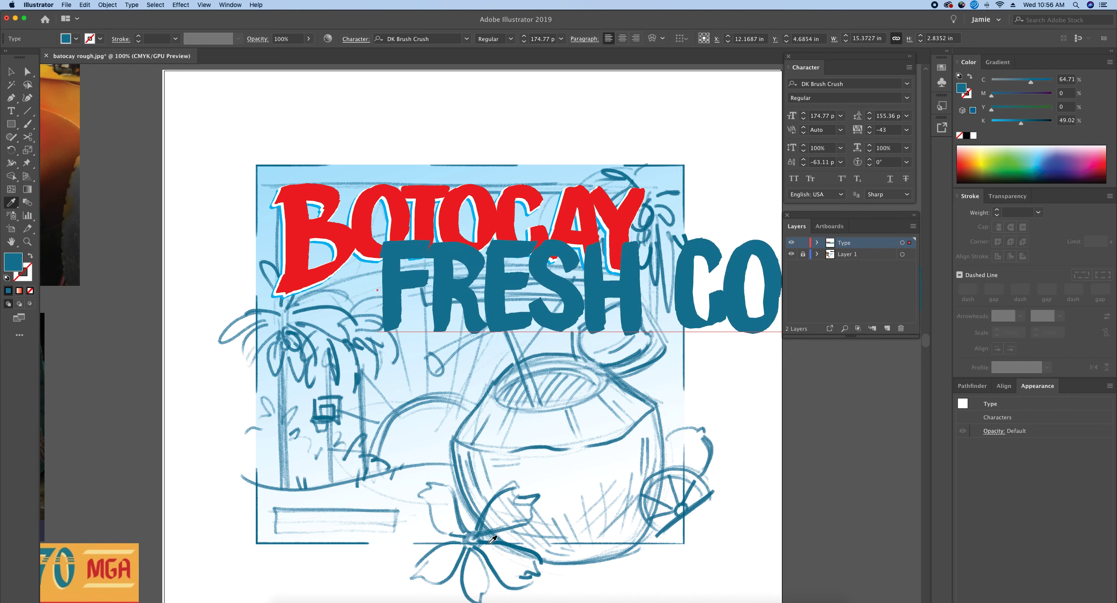
pyautogui.click(492, 540)
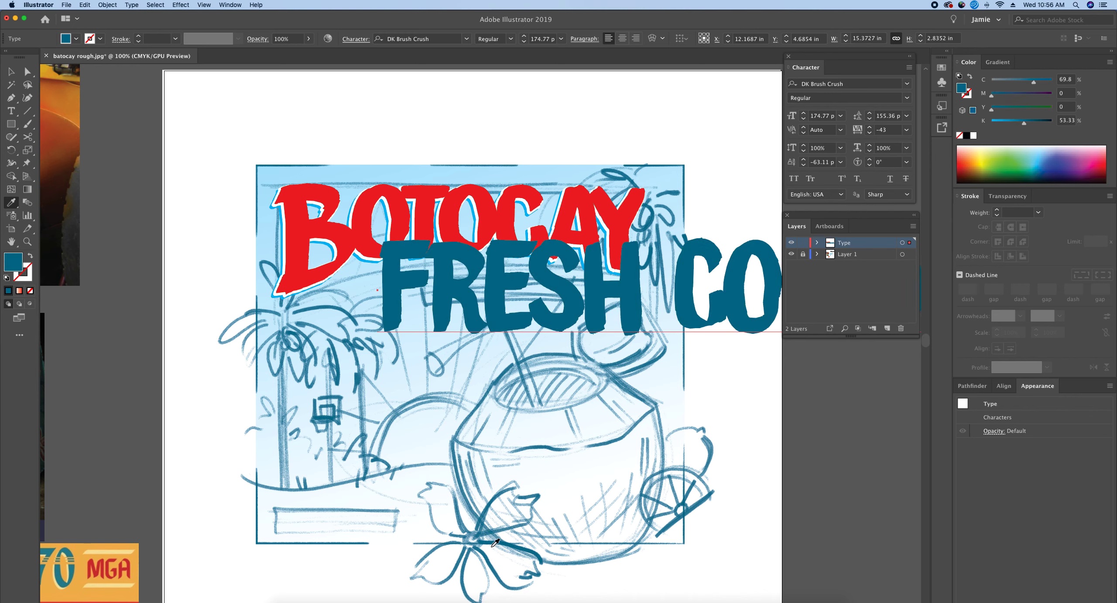
pyautogui.click(696, 505)
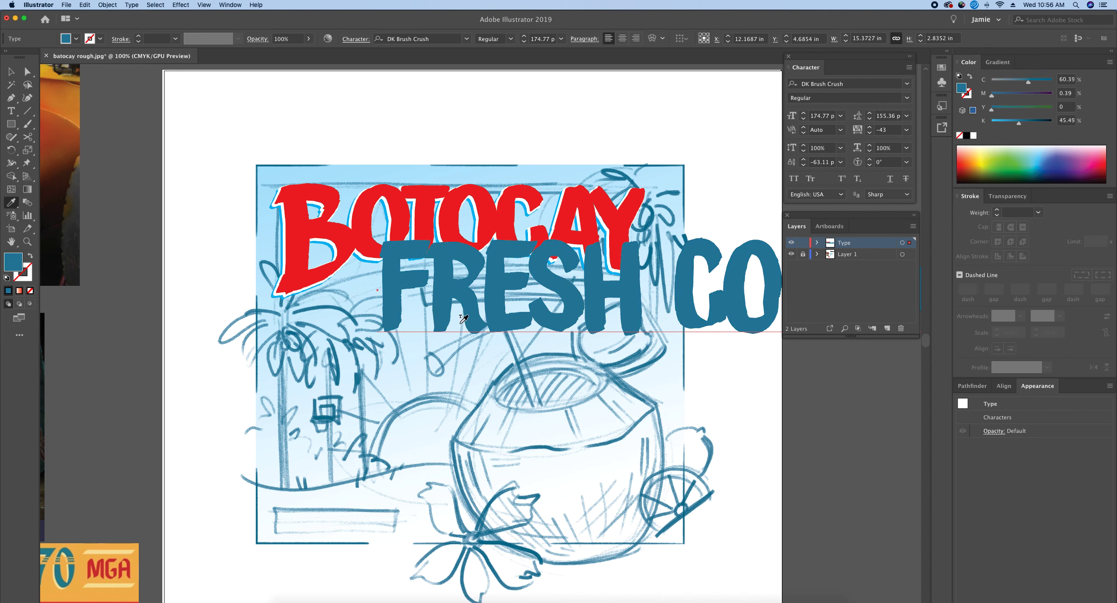
# Undo the sampled blues and the title appearance copied onto the Fresh Coconuts text, back to its Historia Script style.
pyautogui.press('super+z')
pyautogui.press('super+z')
pyautogui.press('super+z')
pyautogui.press('super+z')
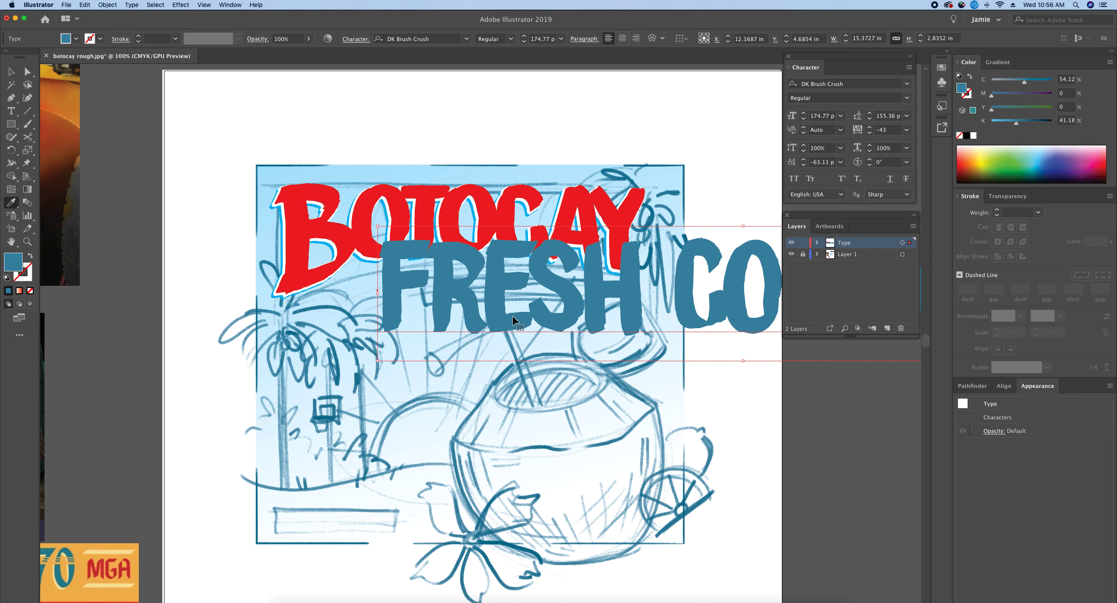
pyautogui.press('super+z')
pyautogui.press('super+z')
pyautogui.press('super+z')
pyautogui.press('super+z')
pyautogui.press('super+z')
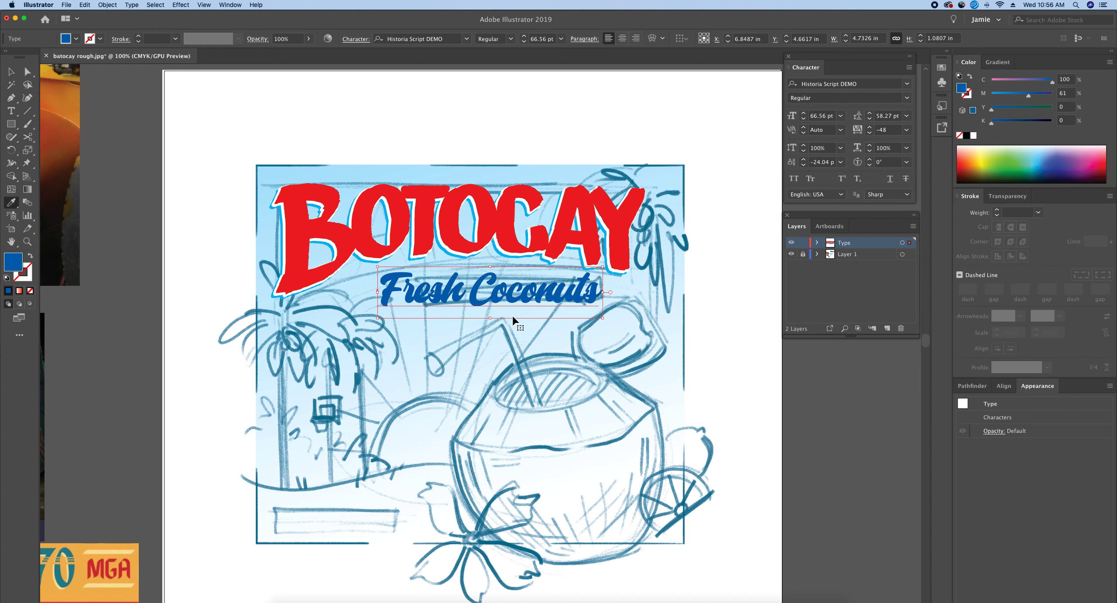
# Fill the Fresh Coconuts text with a dark teal sampled from the sketch (C 69.41, M 0, Y 0.39, K 52.94), nudge it slightly and deselect it.
pyautogui.click(702, 501)
pyautogui.click(501, 542)
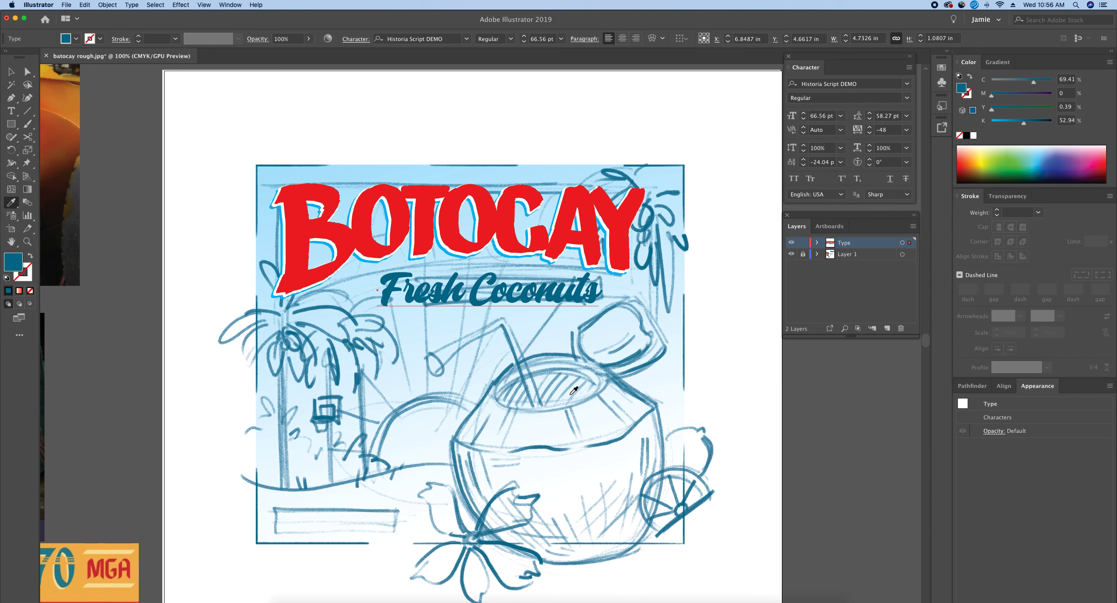
pyautogui.keyDown('super'); pyautogui.click(615, 394); pyautogui.keyUp('super')
pyautogui.press('v')
pyautogui.click(566, 301)
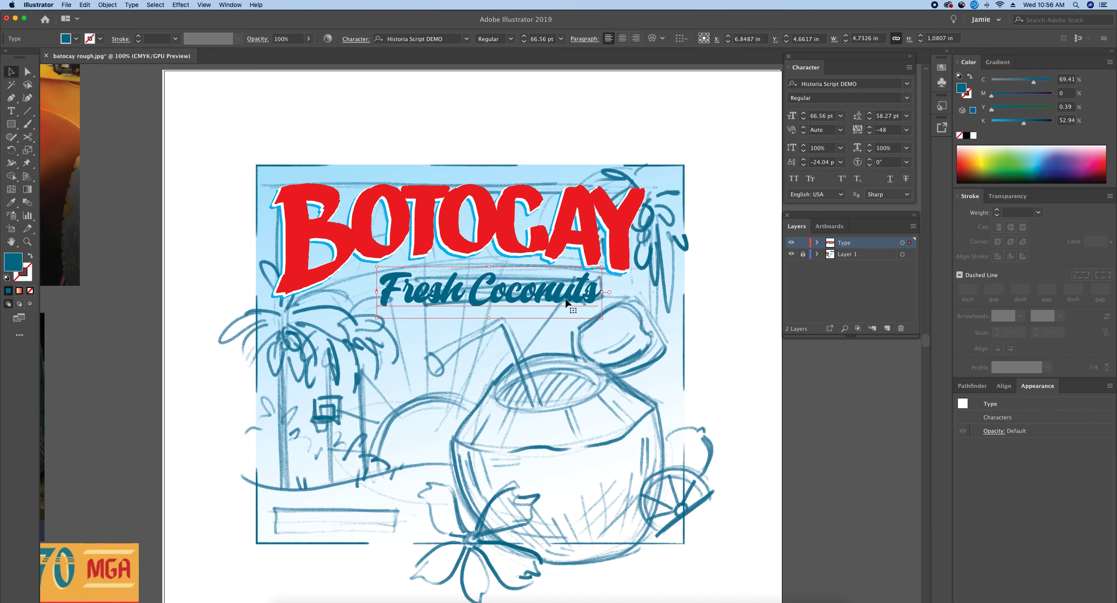
pyautogui.press('Up')
pyautogui.press('super+shift+a')
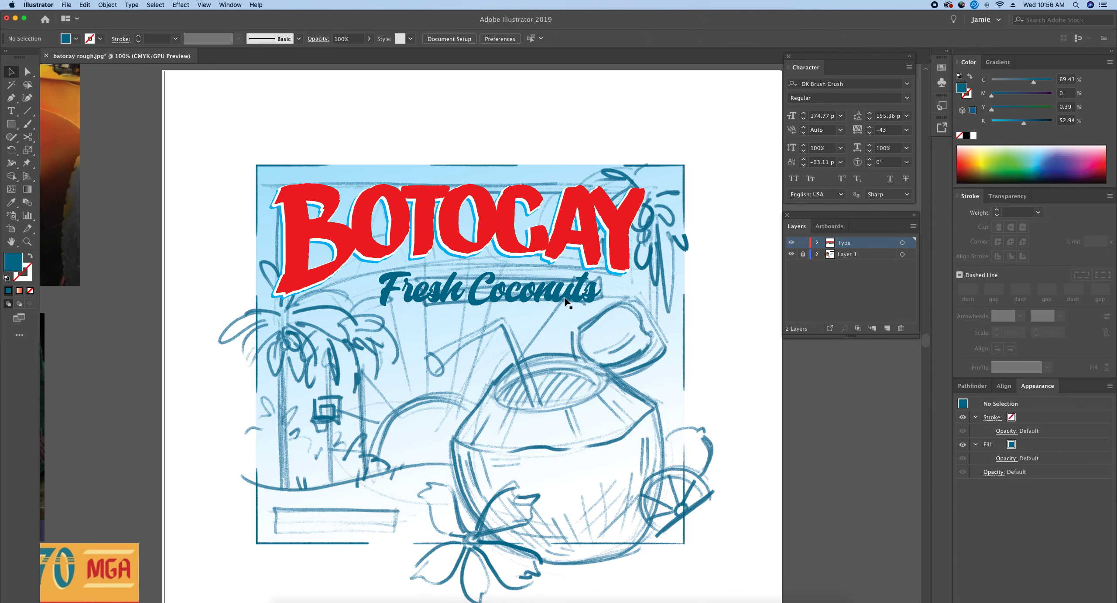
# Add the text PRODUCT OF THE PHILIPPINES on two lines in black DK Brush Crush, starting near the sketch's lower-left corner.
pyautogui.moveTo(490, 446); pyautogui.dragTo(606, 382)
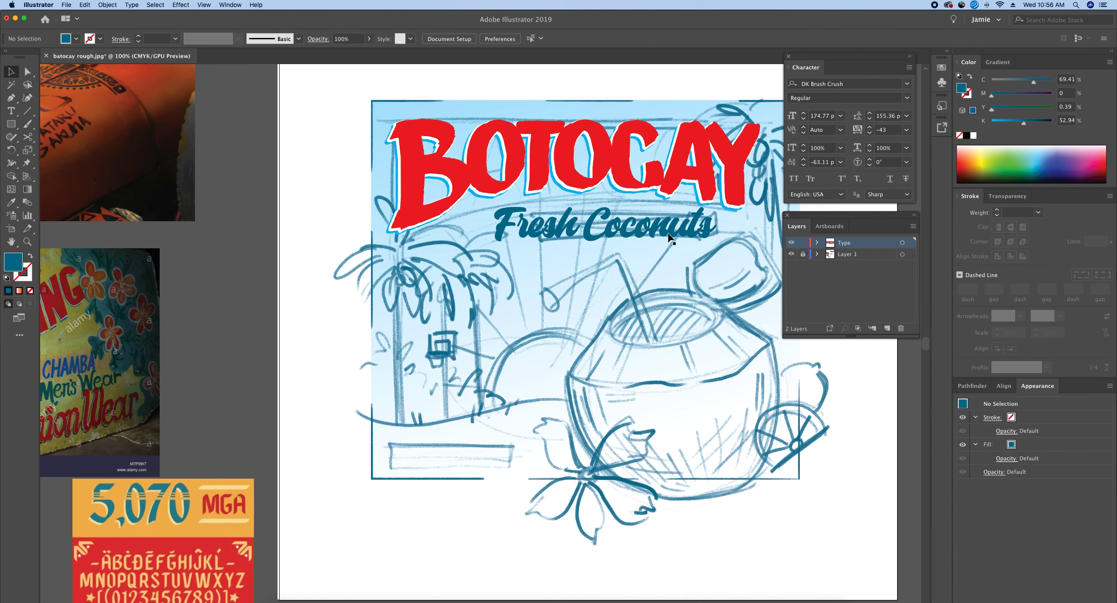
pyautogui.press('t')
pyautogui.click(367, 539)
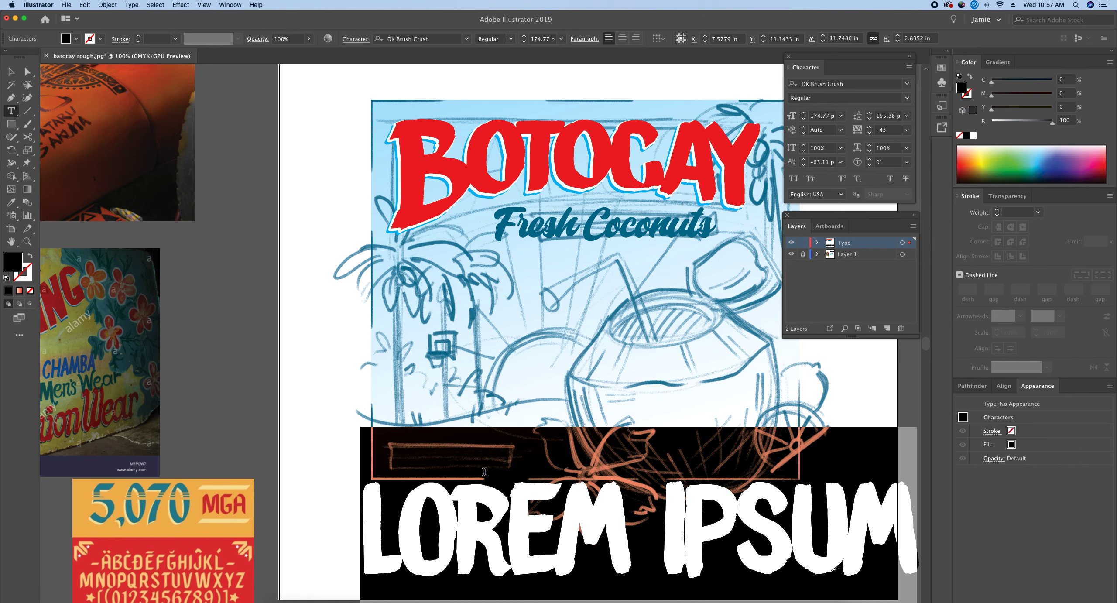
pyautogui.write('PRODU')
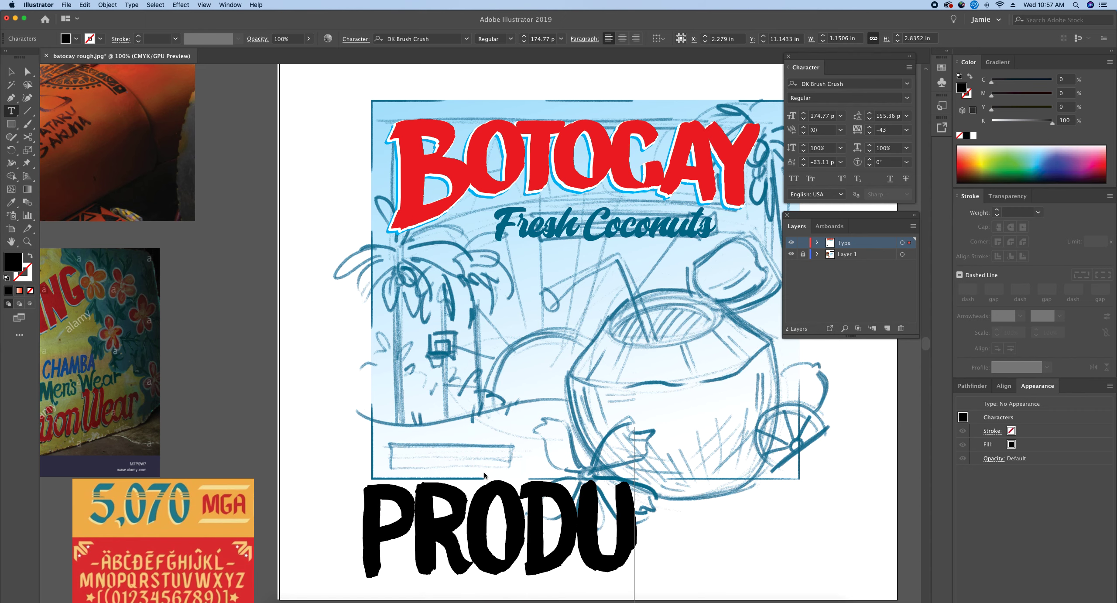
pyautogui.write('CT OF')
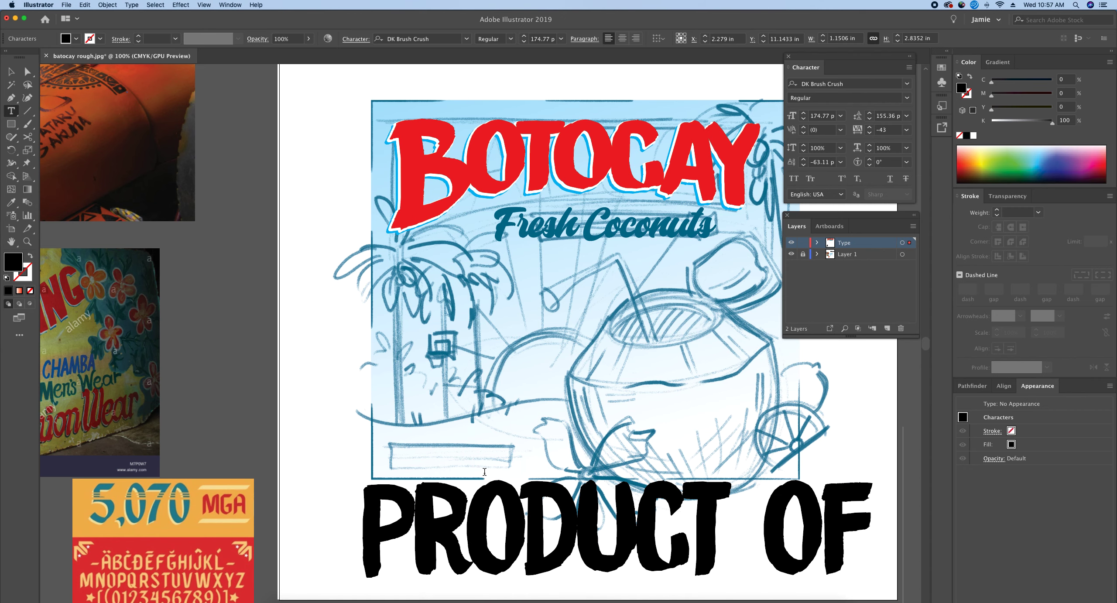
pyautogui.write(' THE')
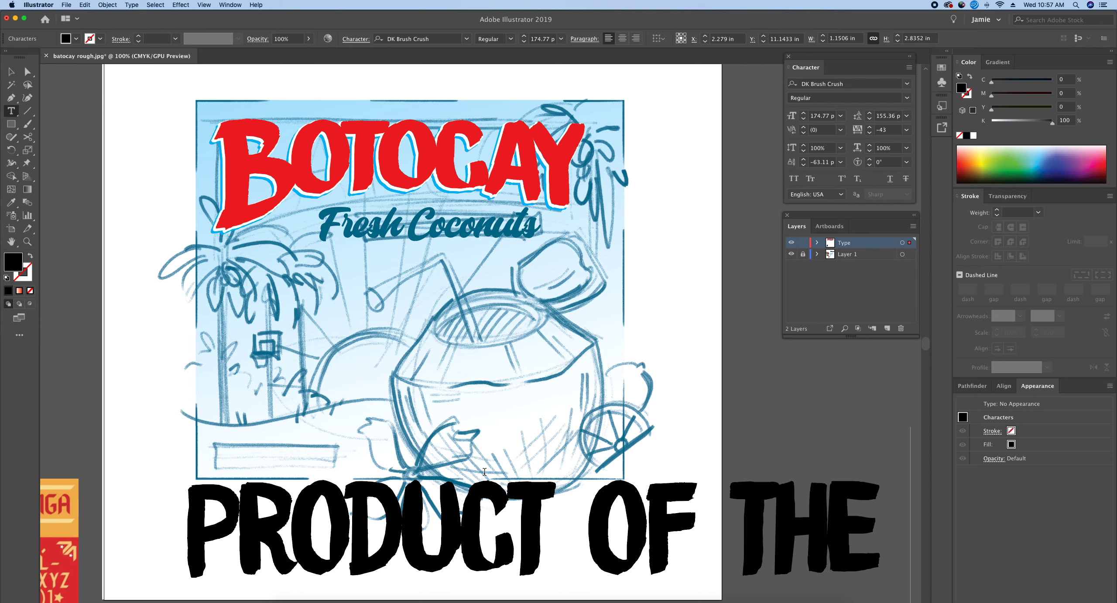
pyautogui.press('Return')
pyautogui.write('PH')
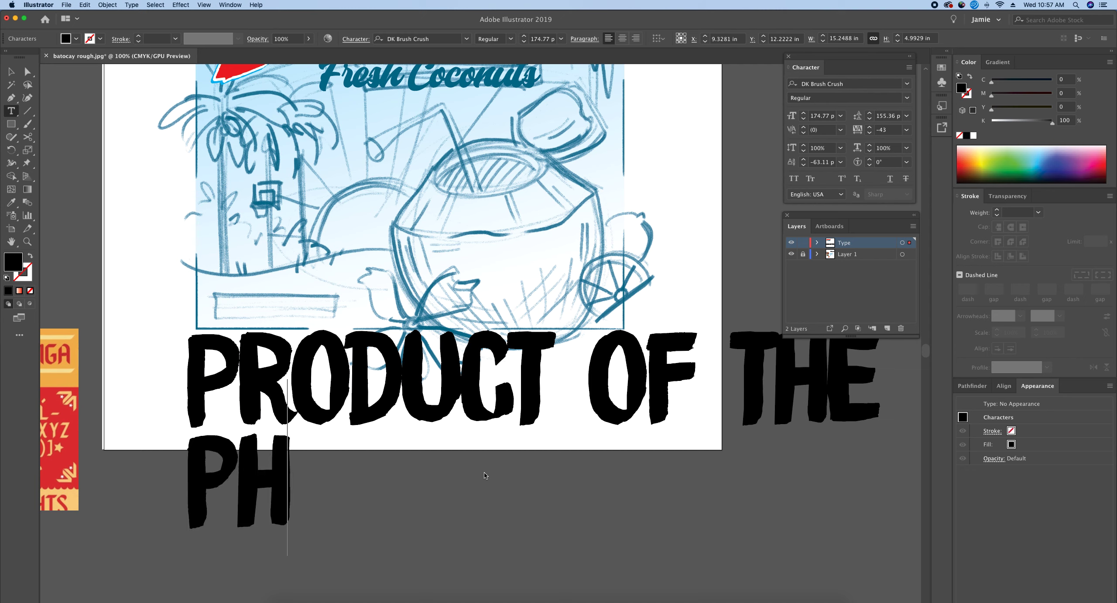
pyautogui.write('ILIPPINE')
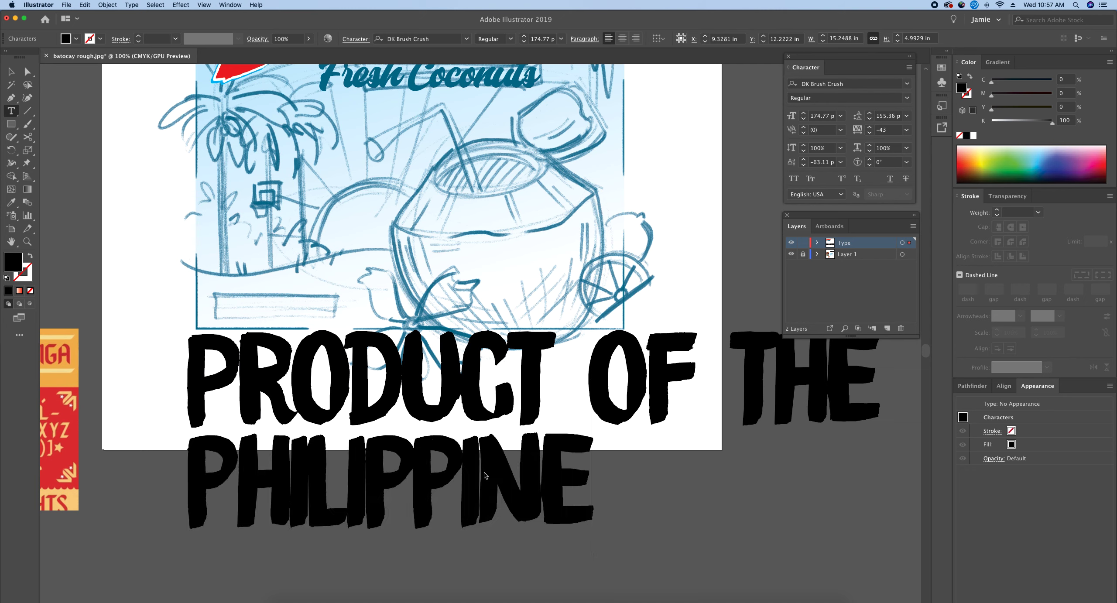
pyautogui.write('S')
pyautogui.press('Escape')
pyautogui.press('super+shift+a')
# Scale the PRODUCT OF THE PHILIPPINES text down to about 3.10 in wide and place it inside the sketch frame's lower-left corner.
pyautogui.click(528, 484)
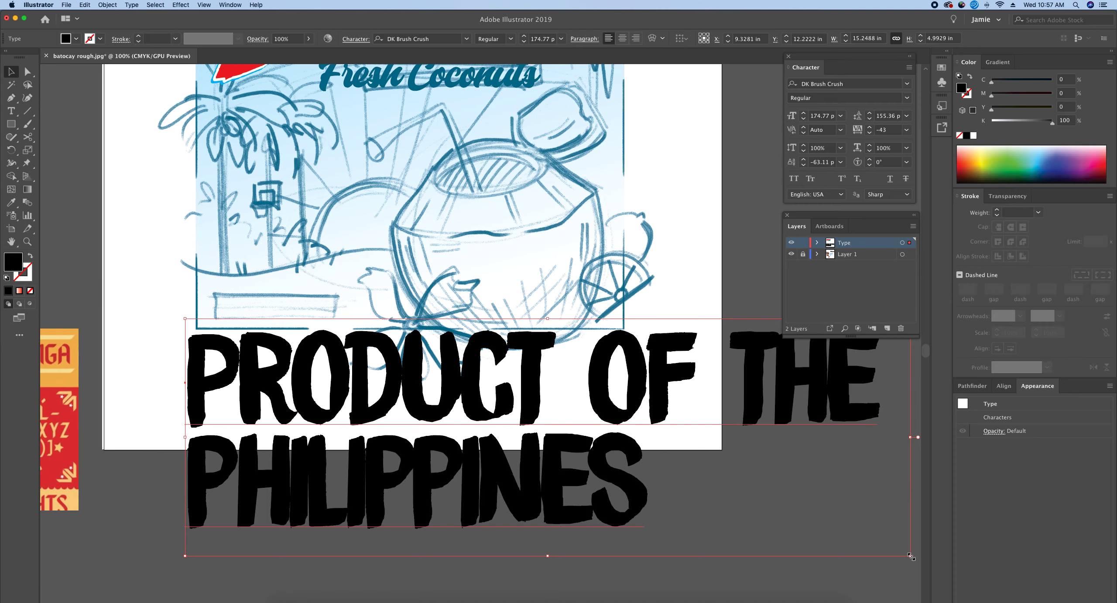
pyautogui.moveTo(910, 555); pyautogui.dragTo(345, 438)
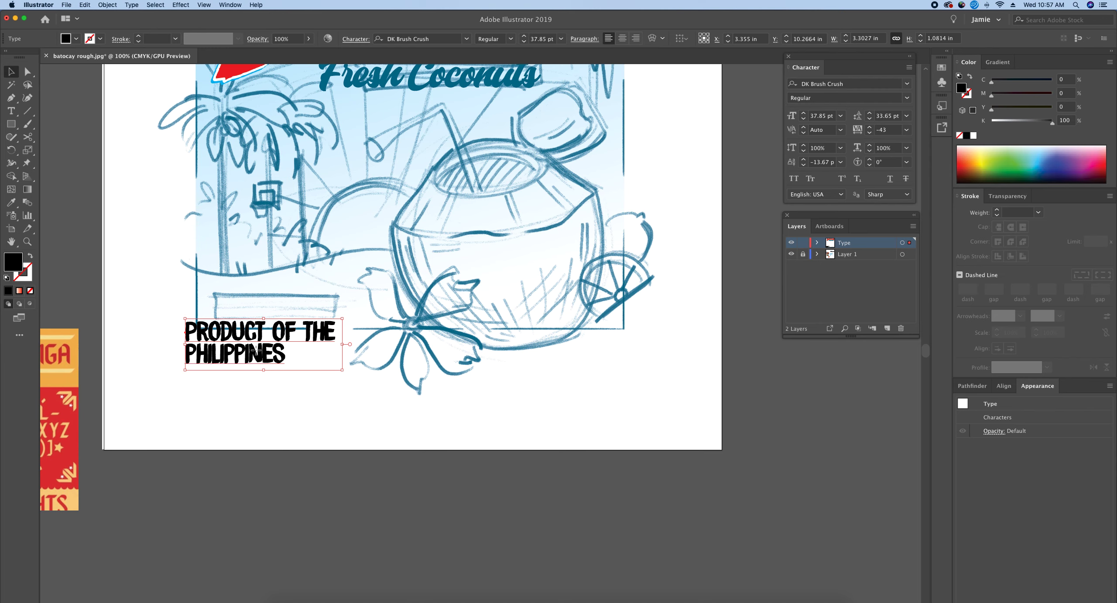
pyautogui.moveTo(255, 351); pyautogui.dragTo(283, 321)
pyautogui.scroll(5, 394, 416)
pyautogui.hscroll(-3, 393, 416)
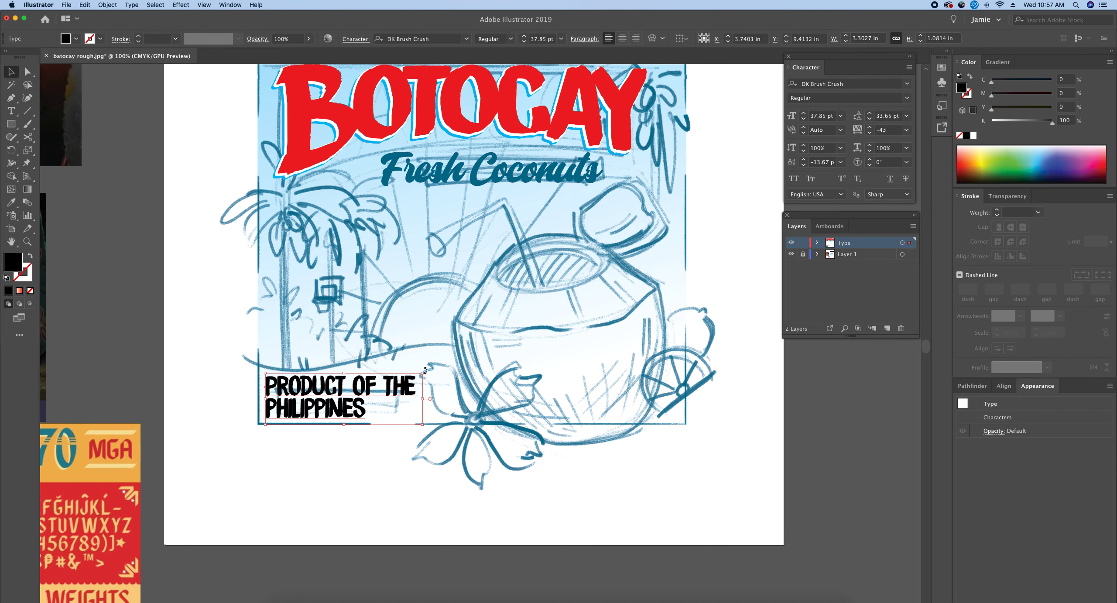
pyautogui.moveTo(425, 370); pyautogui.dragTo(417, 381)
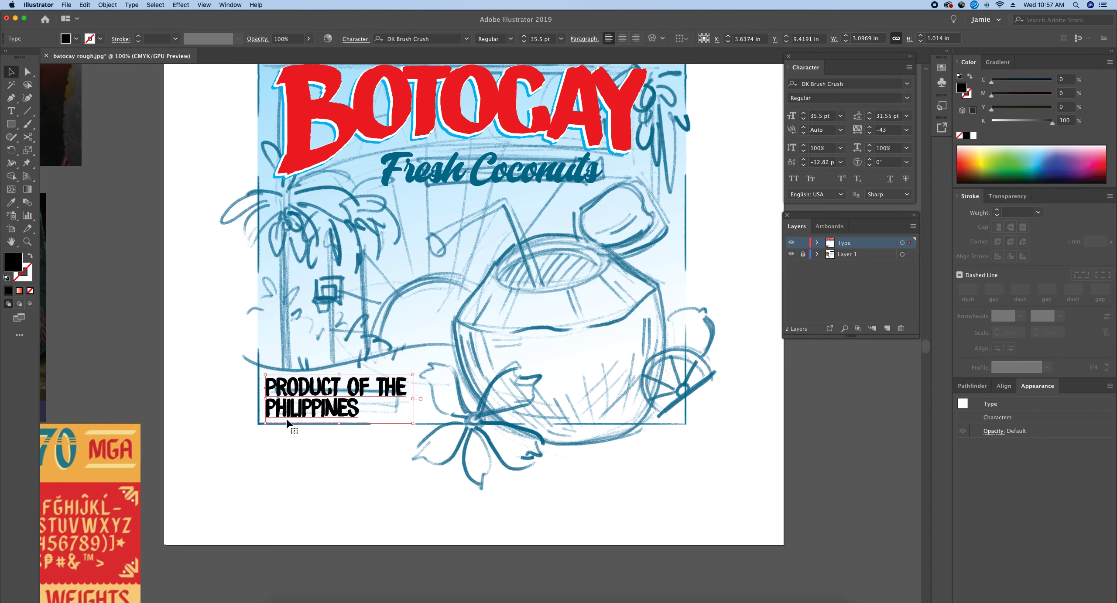
pyautogui.click(412, 447)
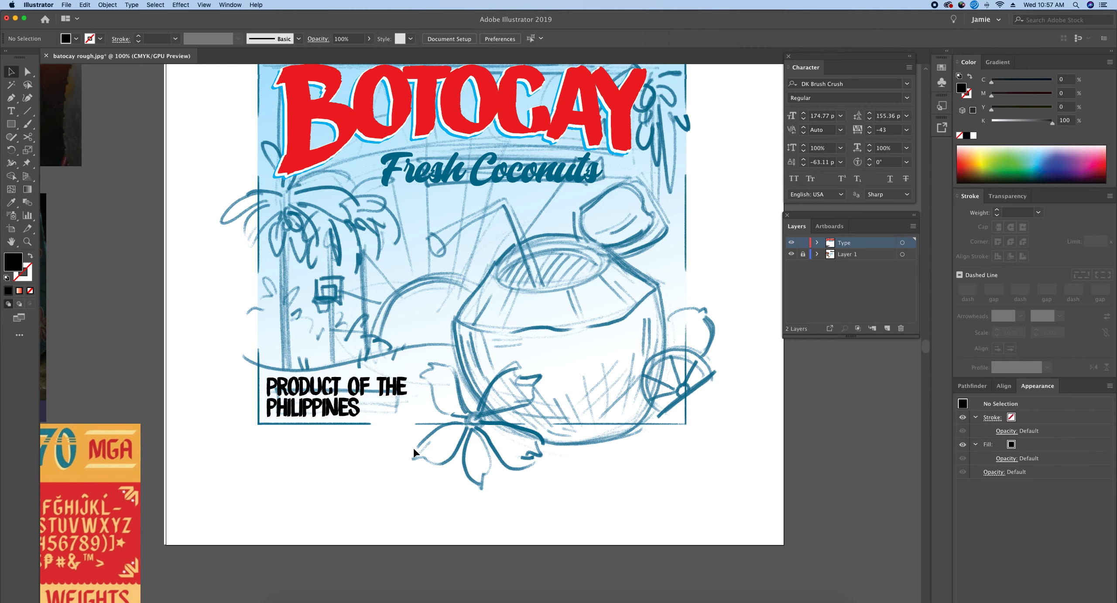
# Try the Arial font on the PRODUCT OF THE PHILIPPINES text and preview its bold styles.
pyautogui.click(329, 408)
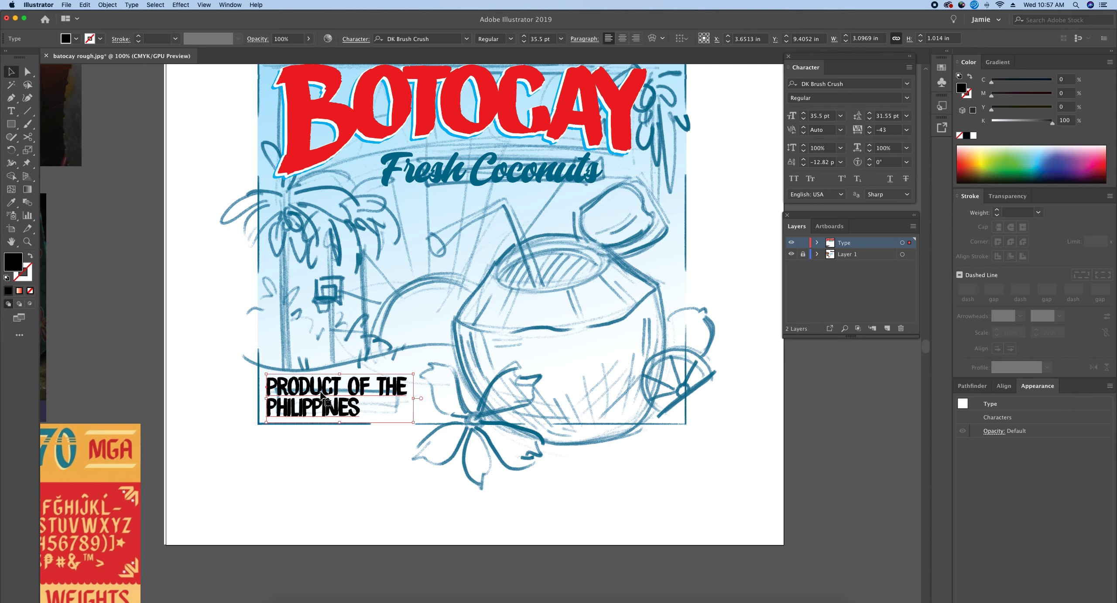
pyautogui.click(907, 84)
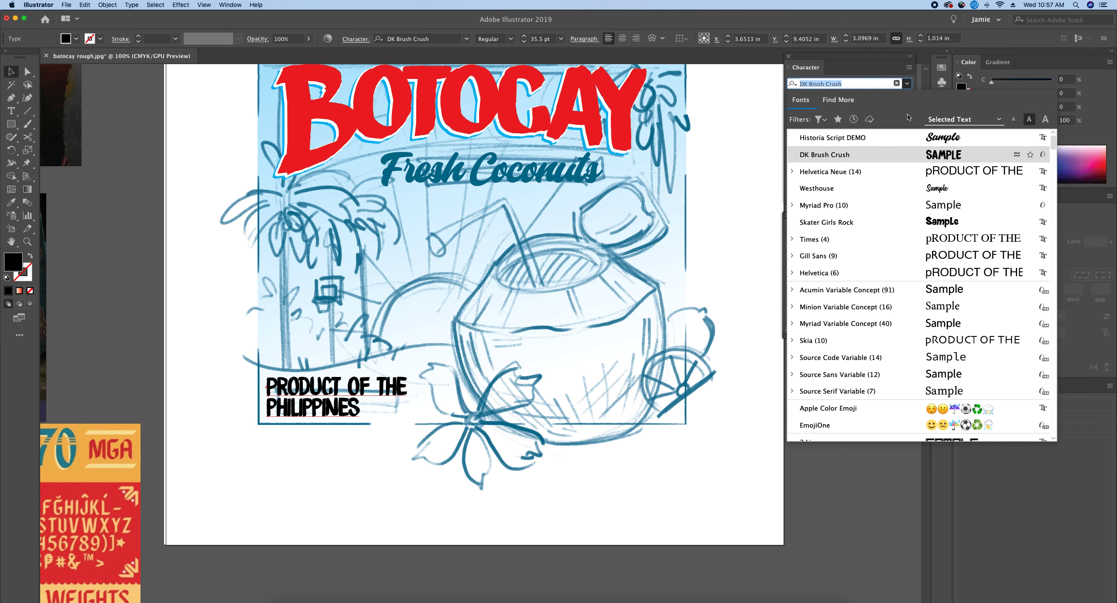
pyautogui.scroll(-5, 887, 356)
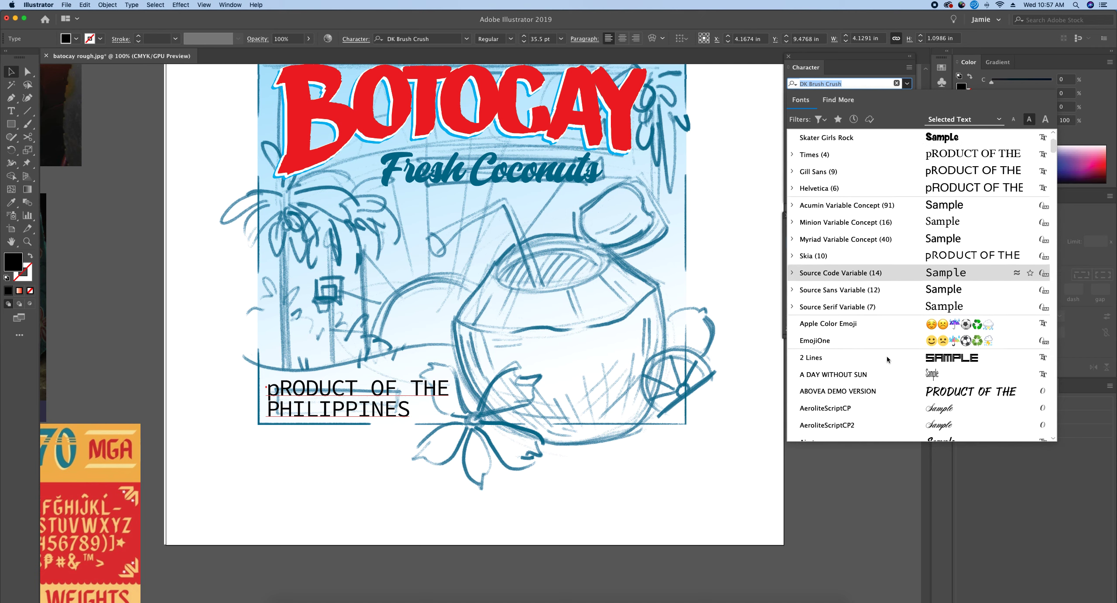
pyautogui.scroll(-5, 887, 356)
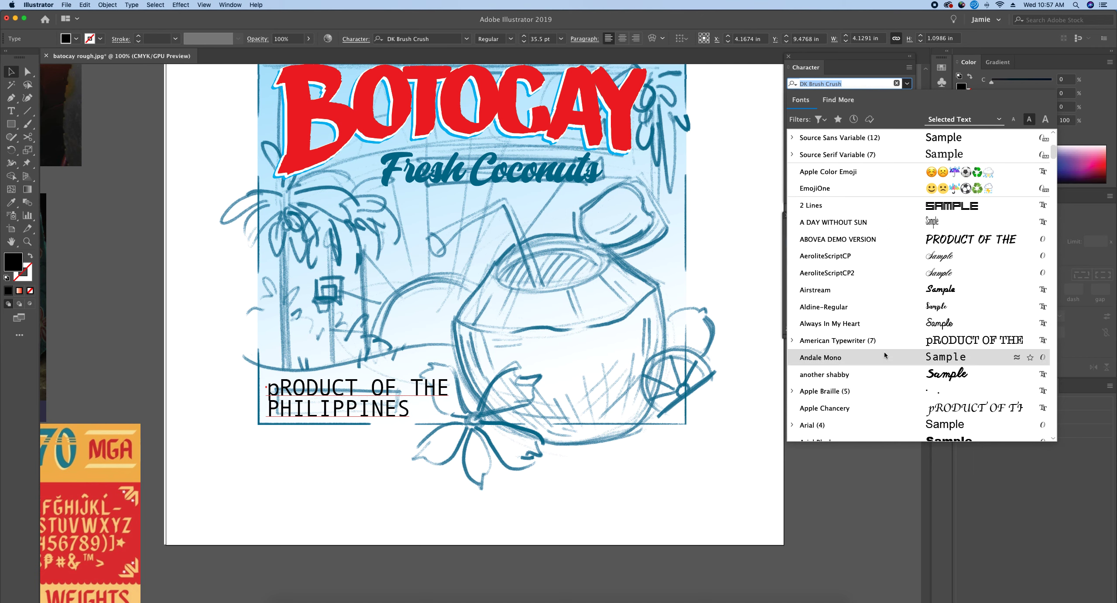
pyautogui.scroll(-2, 870, 356)
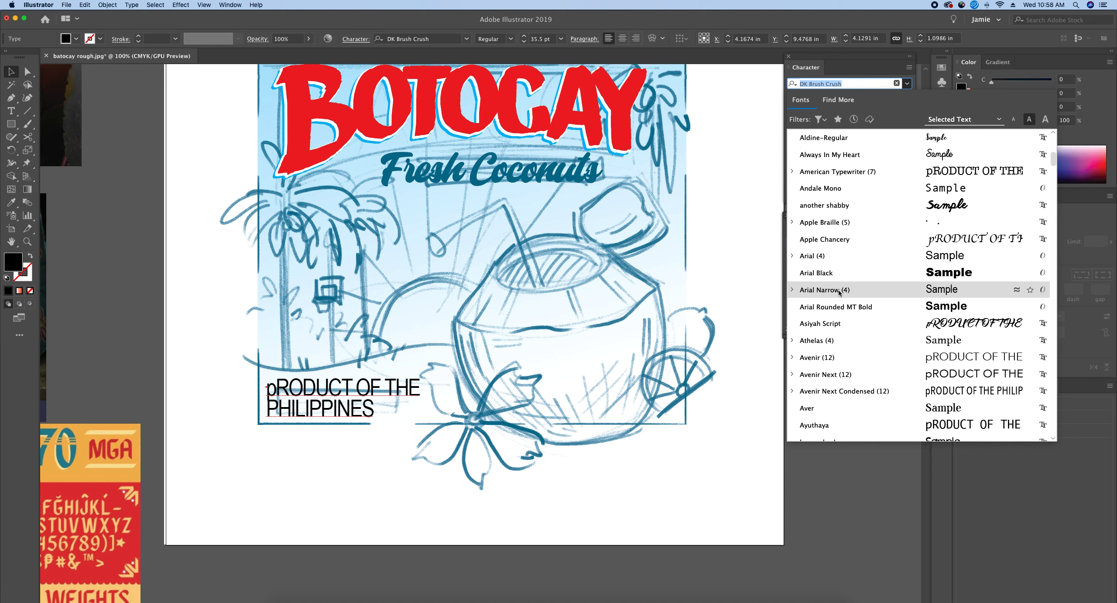
pyautogui.click(846, 260)
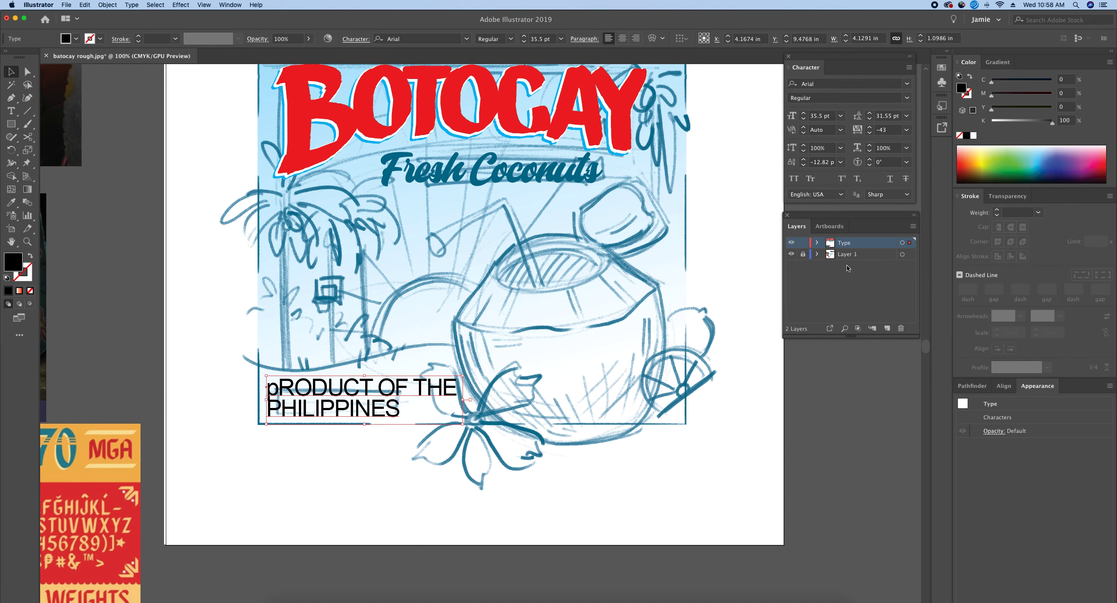
pyautogui.click(906, 99)
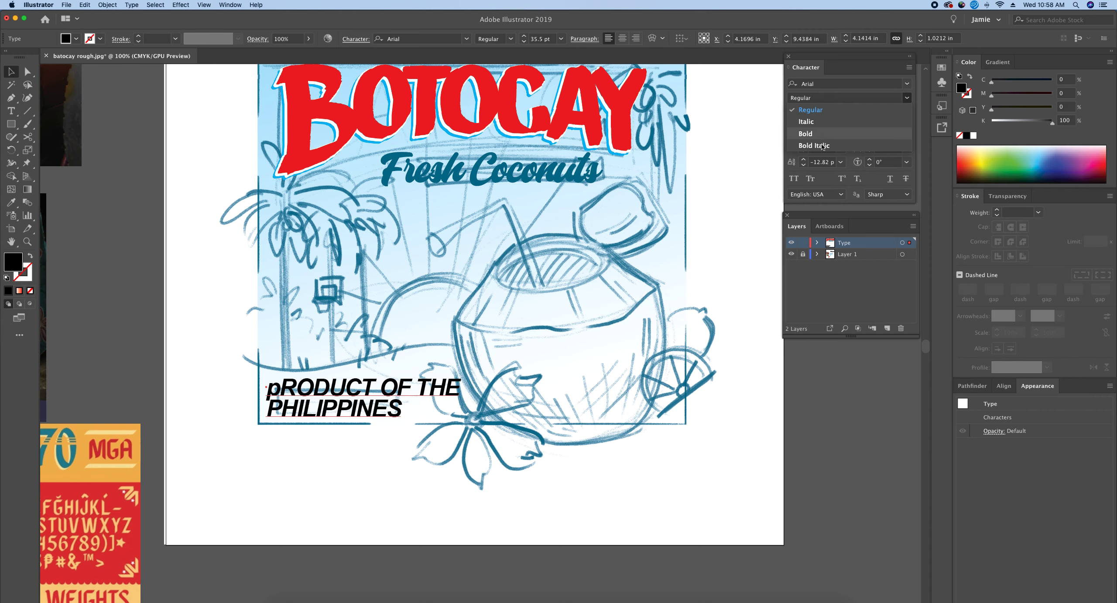
pyautogui.click(907, 87)
# Set the PRODUCT OF THE PHILIPPINES text in Helvetica Neue LT Com 55 Roman.
pyautogui.click(907, 85)
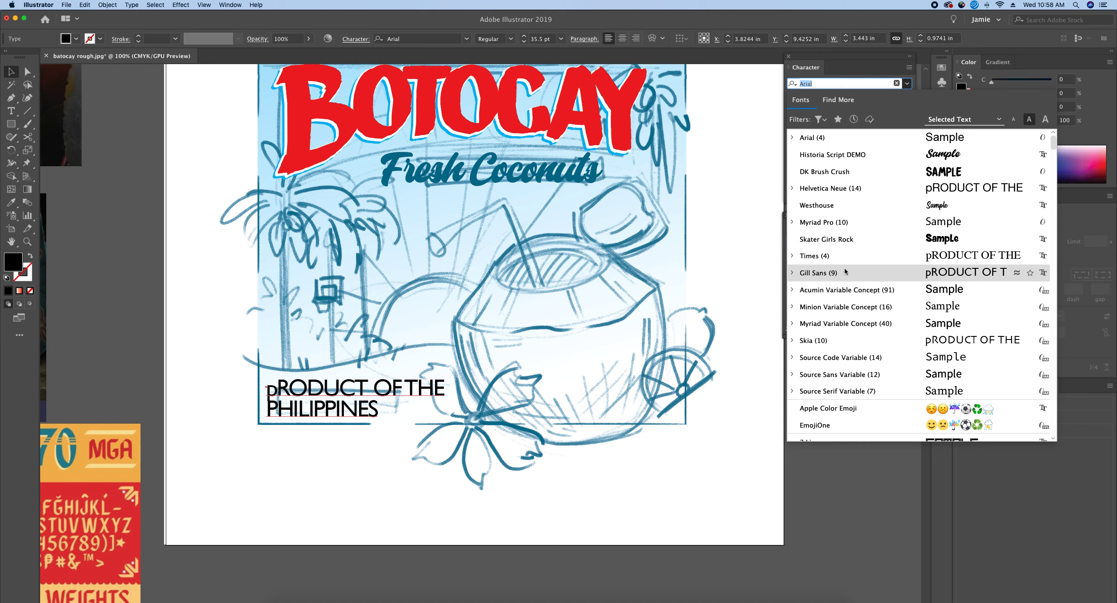
pyautogui.scroll(-9, 845, 272)
pyautogui.scroll(8, 846, 267)
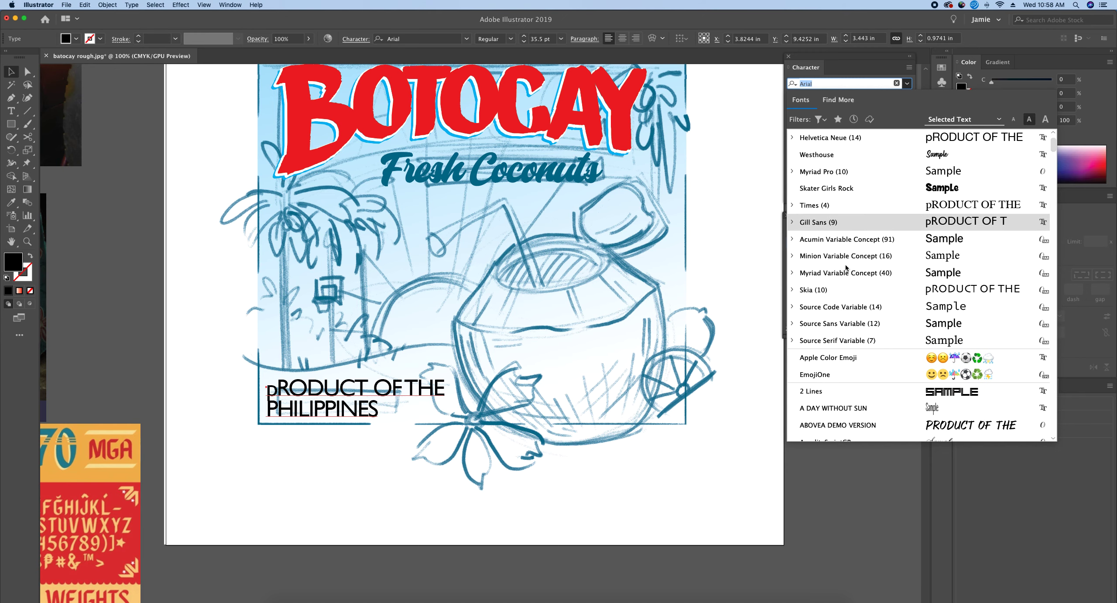
pyautogui.scroll(-10, 845, 268)
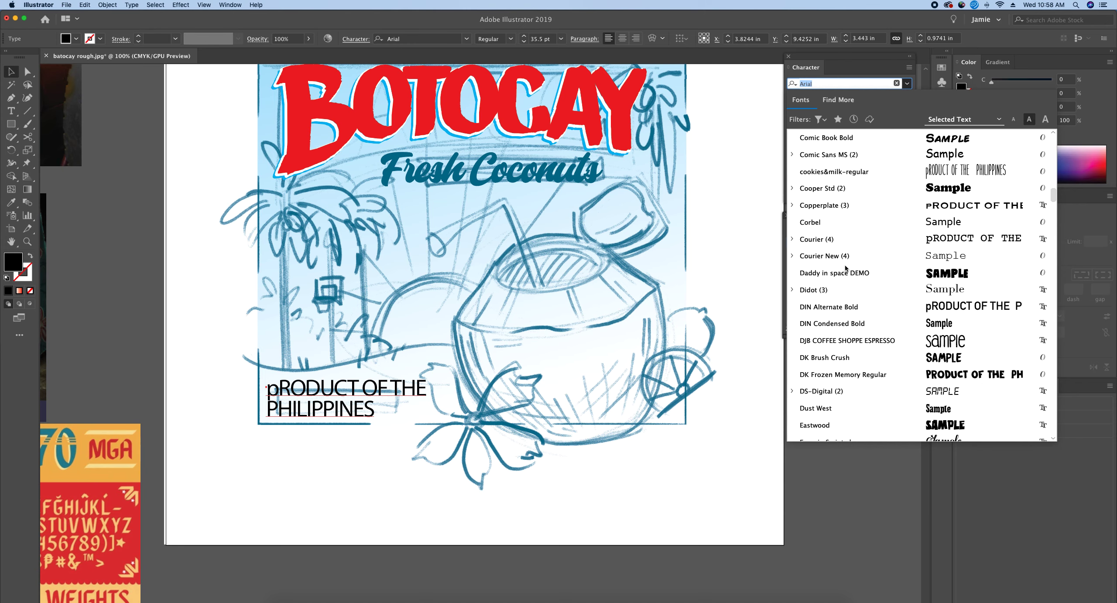
pyautogui.scroll(-5, 846, 268)
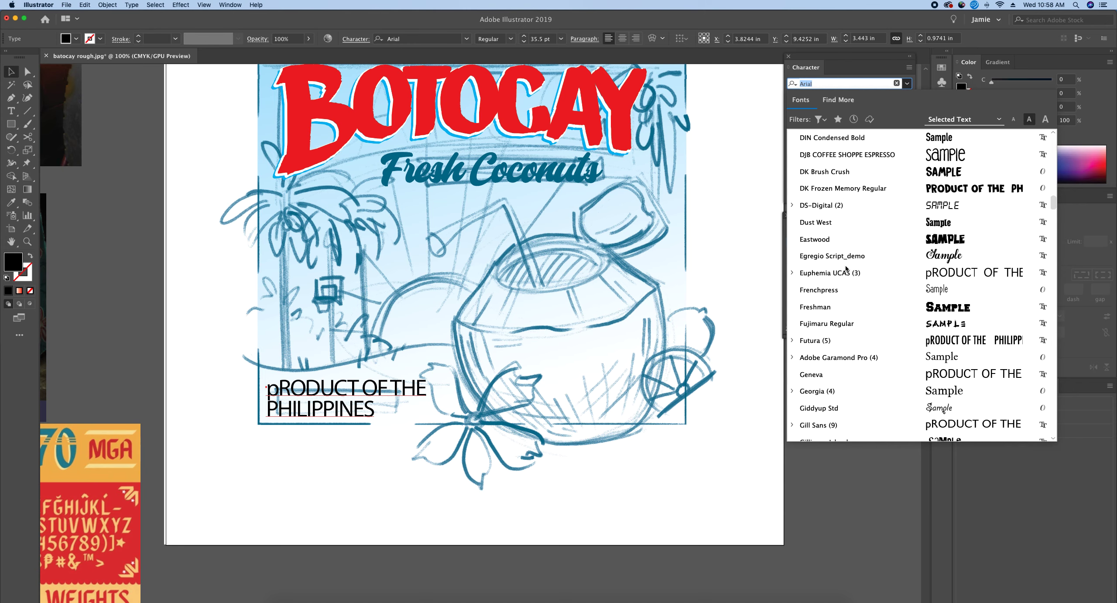
pyautogui.scroll(-5, 845, 268)
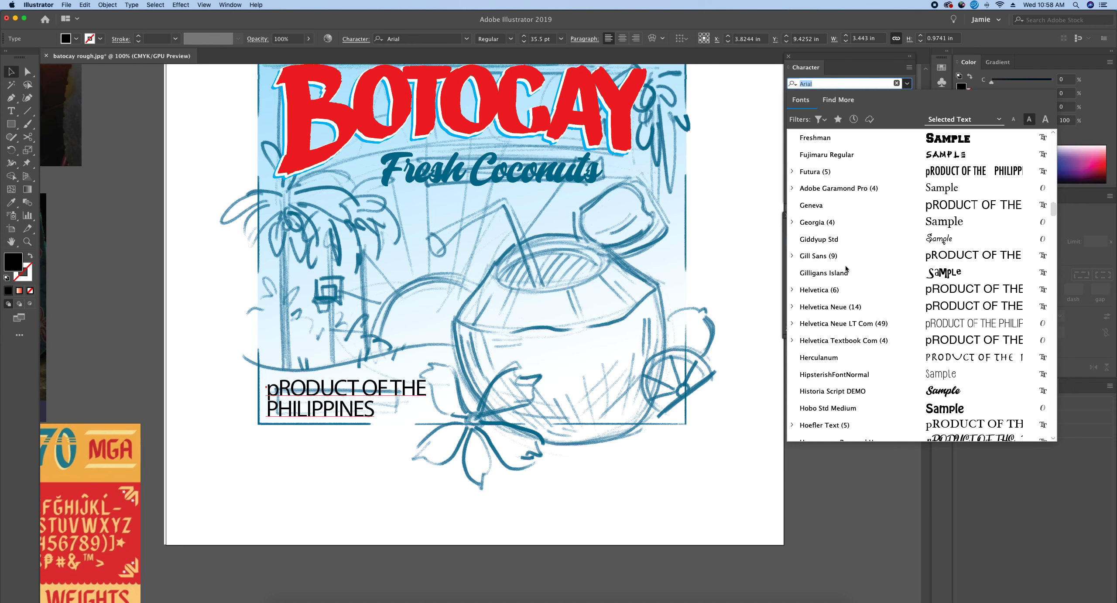
pyautogui.click(841, 328)
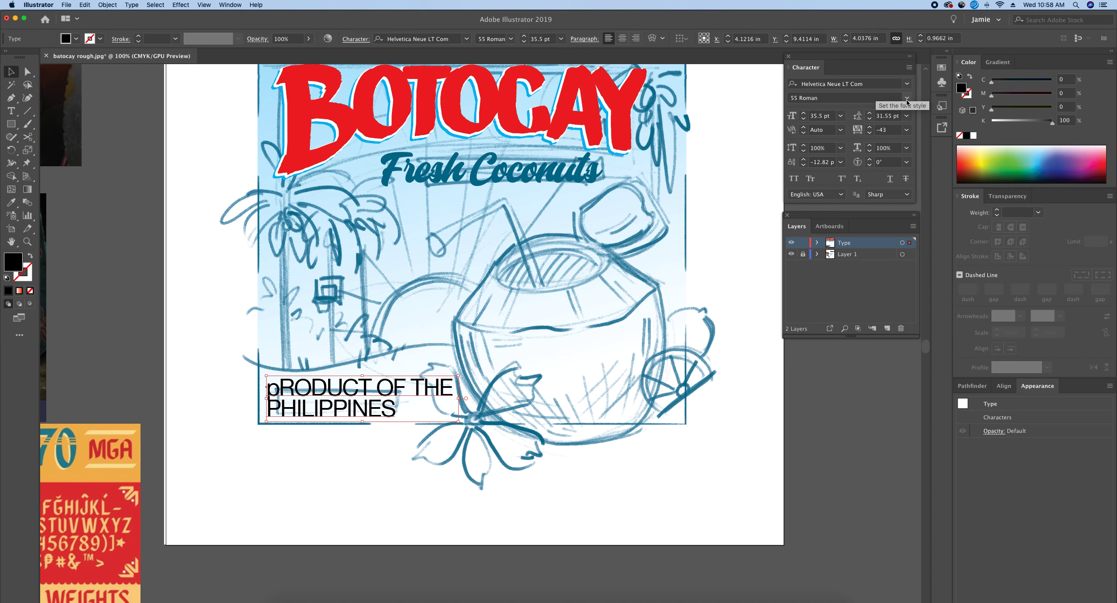
# Set the PRODUCT OF THE PHILIPPINES text to the 67 Medium Condensed style and convert all its letters to uppercase.
pyautogui.click(907, 99)
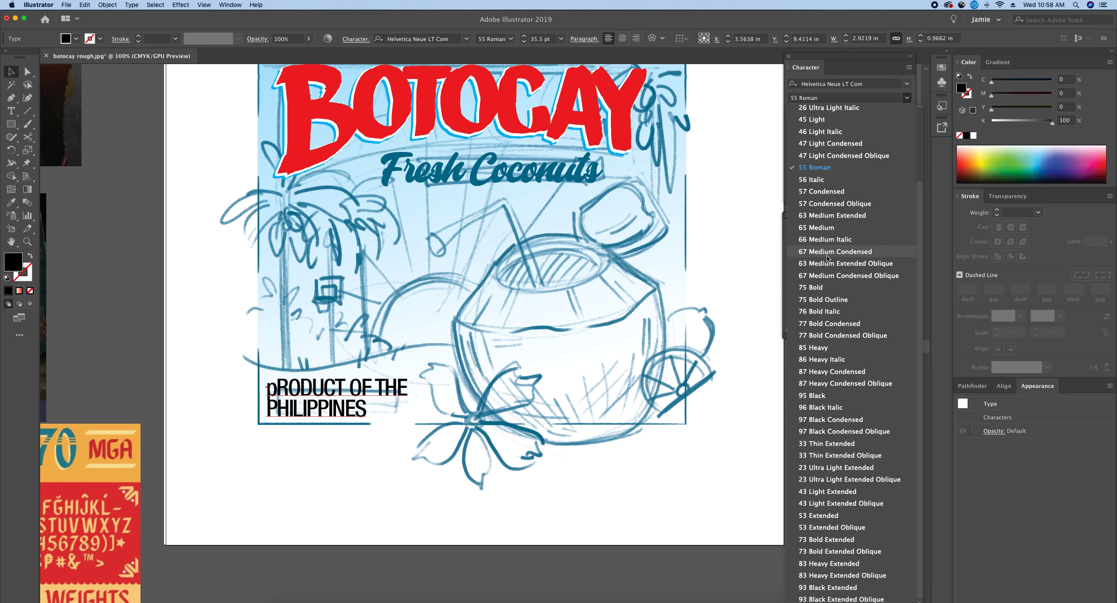
pyautogui.click(841, 251)
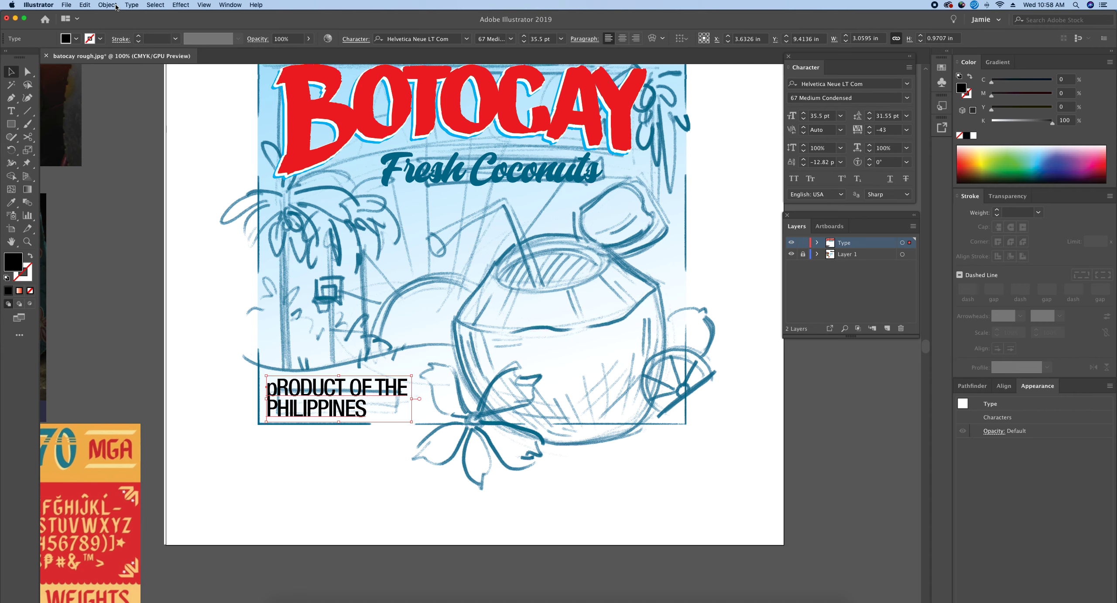
pyautogui.click(131, 5)
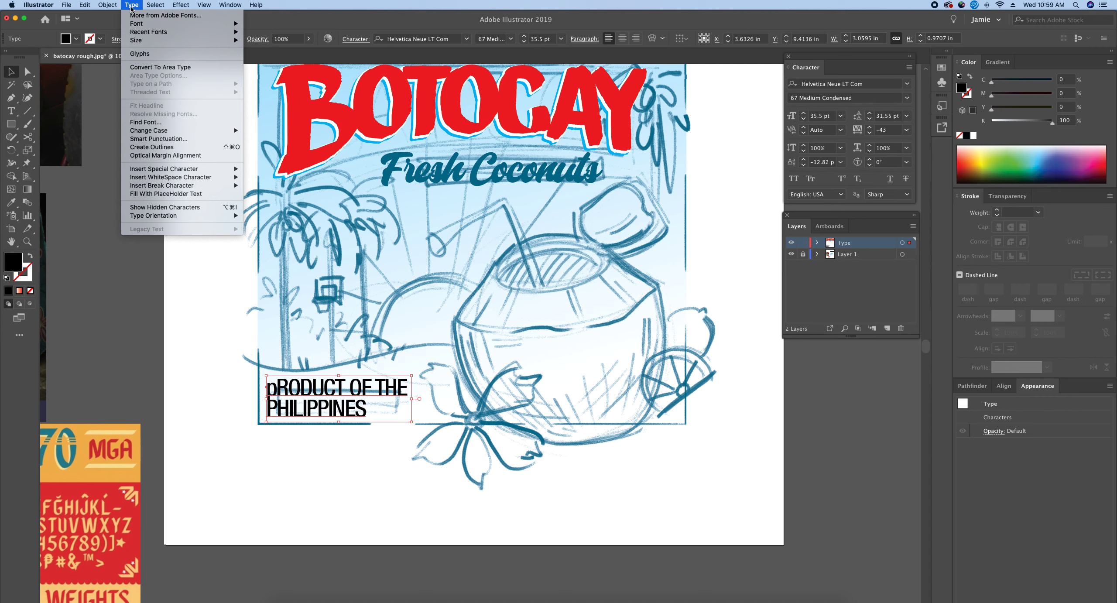
pyautogui.moveTo(218, 130)
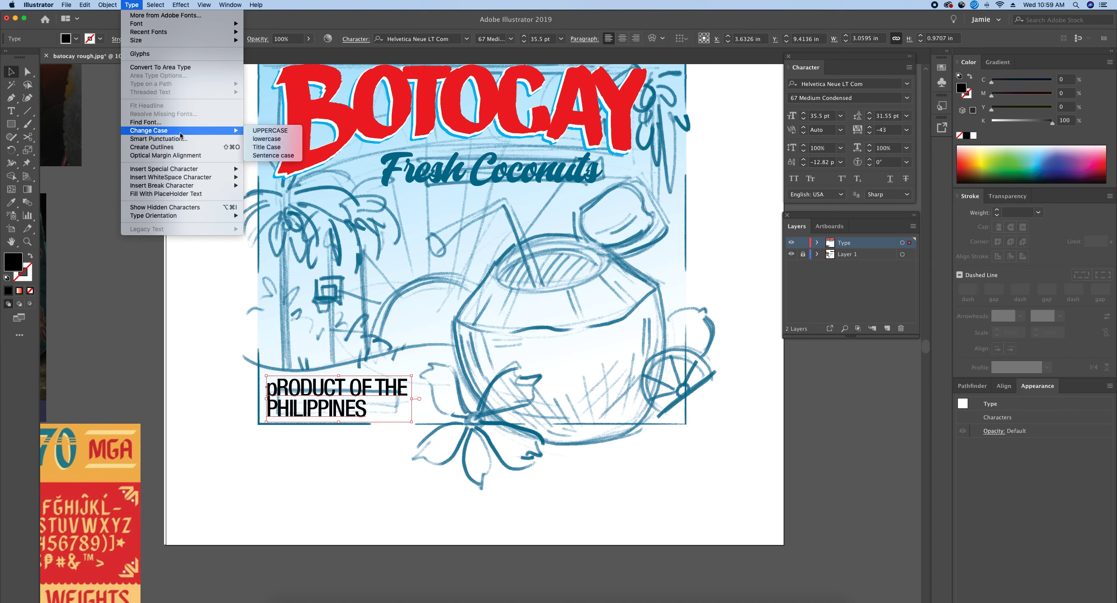
pyautogui.click(295, 131)
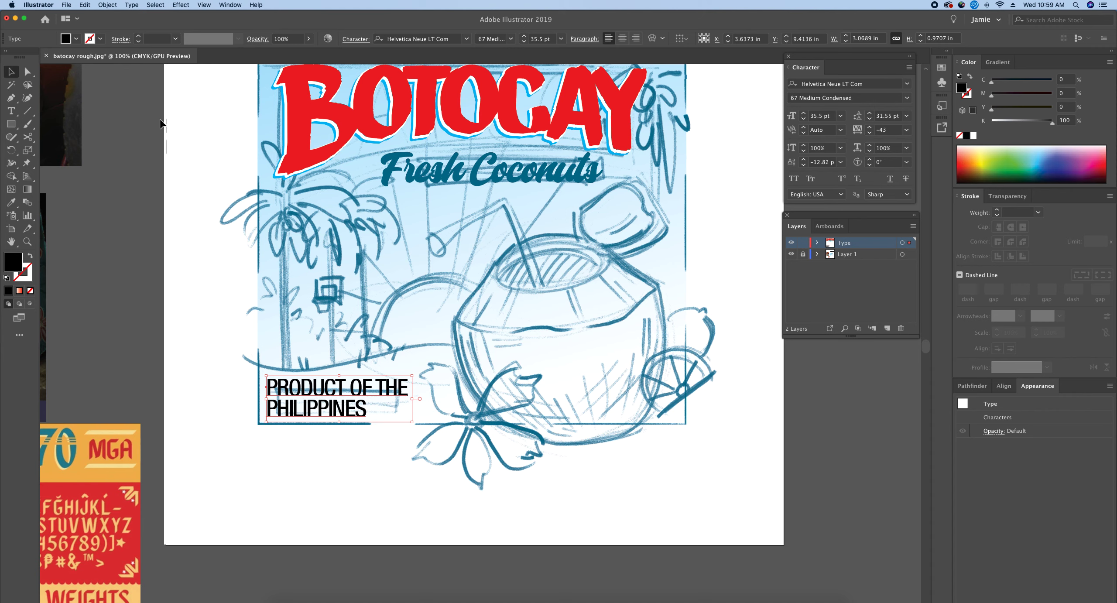
# Try Title Case on the PRODUCT OF THE PHILIPPINES text and return it to uppercase.
pyautogui.click(129, 4)
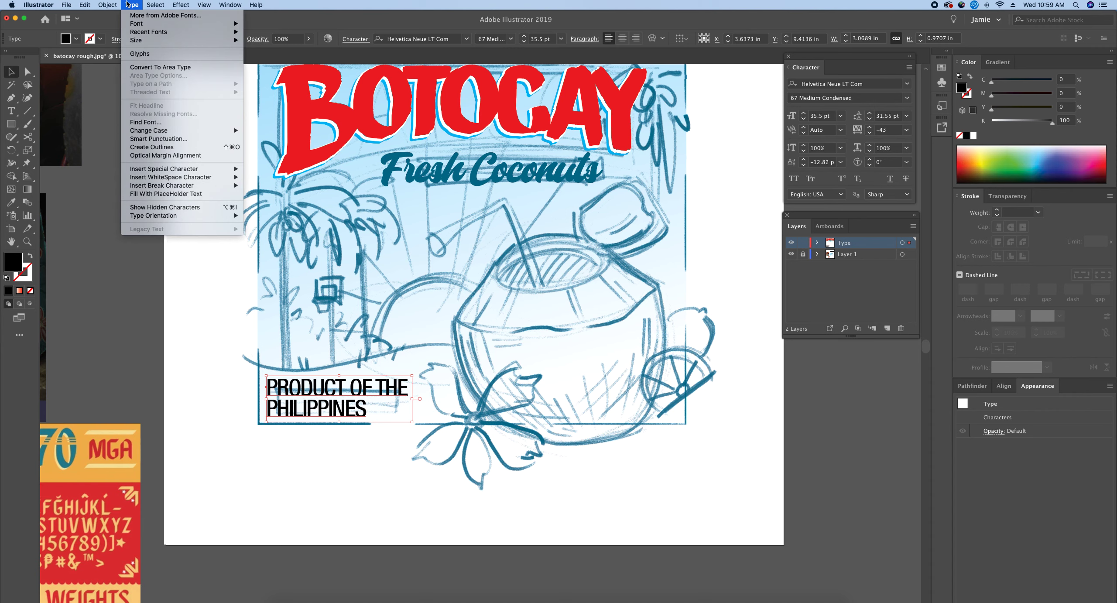
pyautogui.moveTo(171, 136)
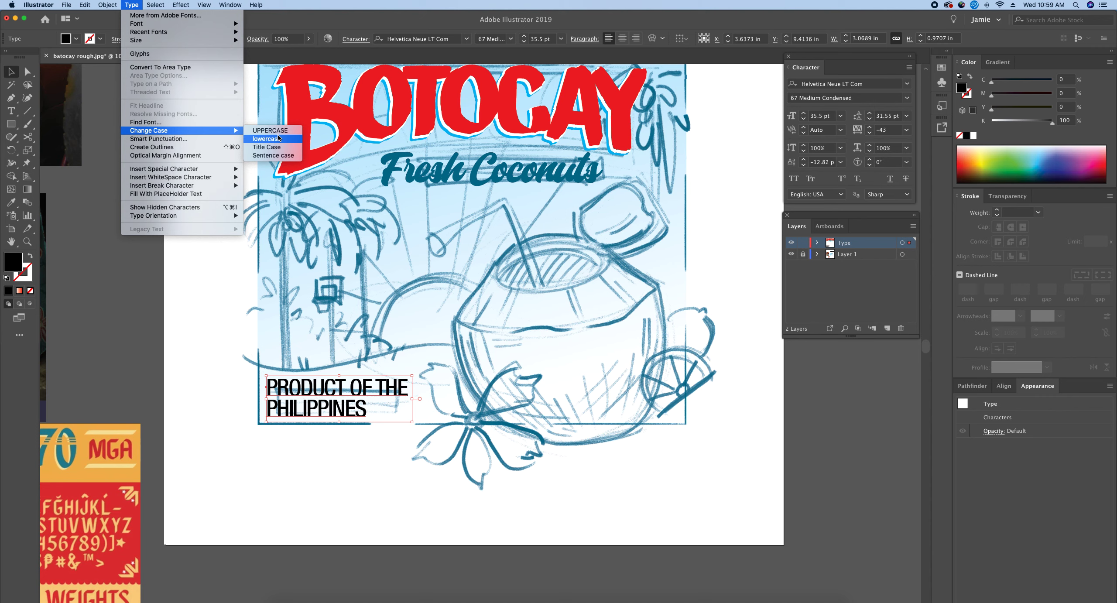
pyautogui.click(260, 152)
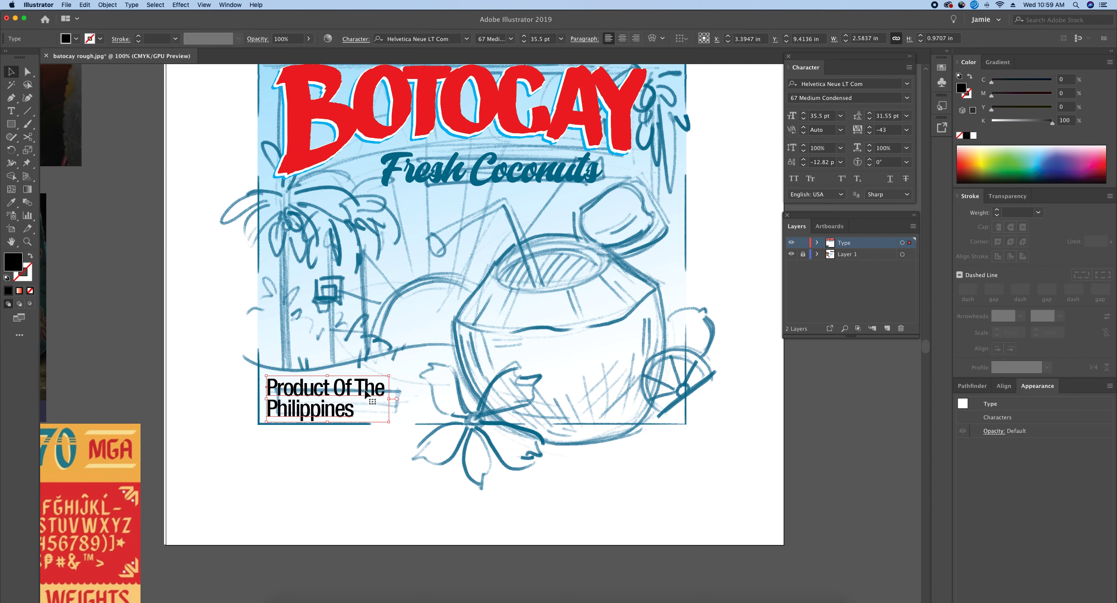
pyautogui.click(163, 4)
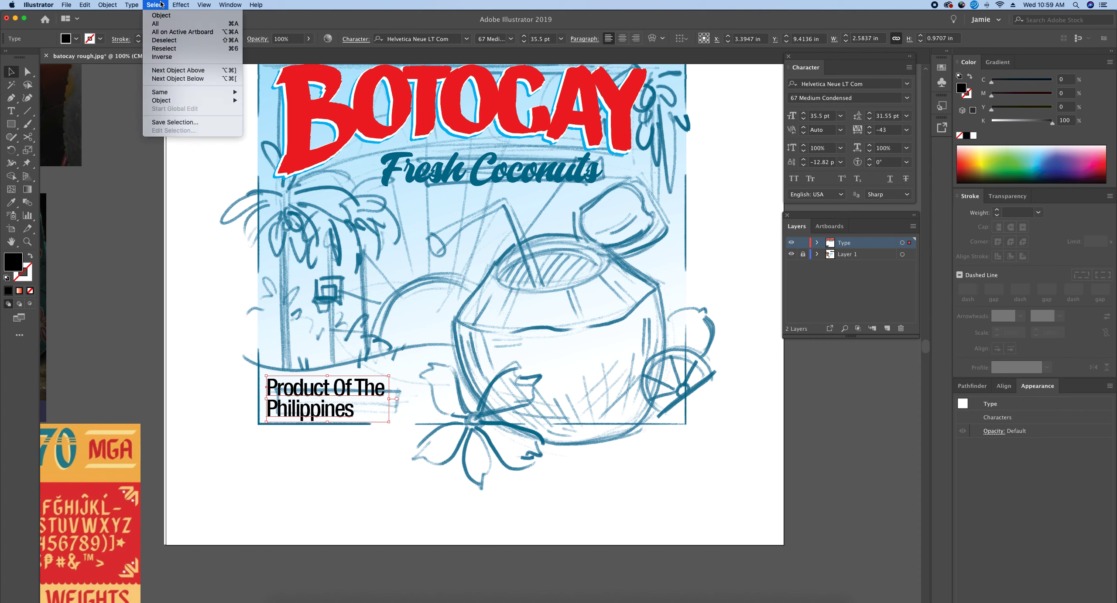
pyautogui.moveTo(132, 5)
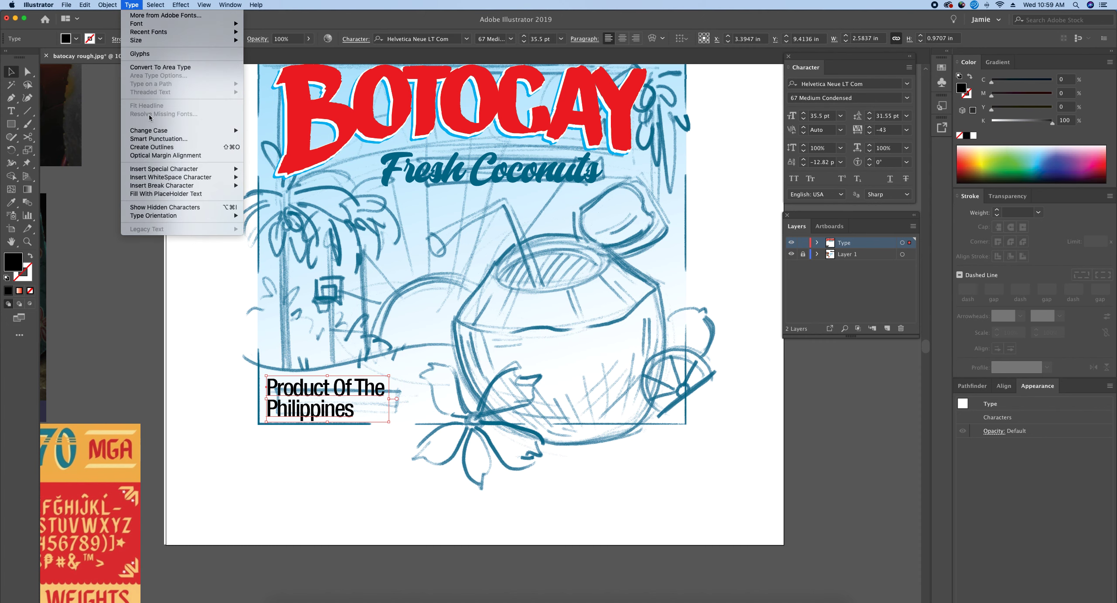
pyautogui.moveTo(231, 130)
pyautogui.click(268, 131)
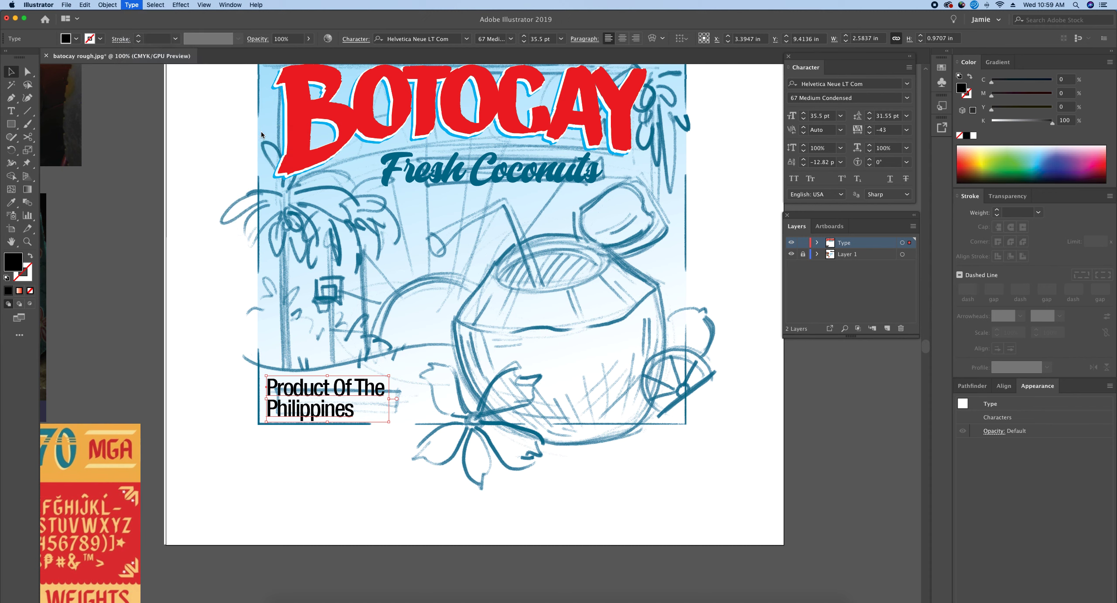
pyautogui.click(327, 449)
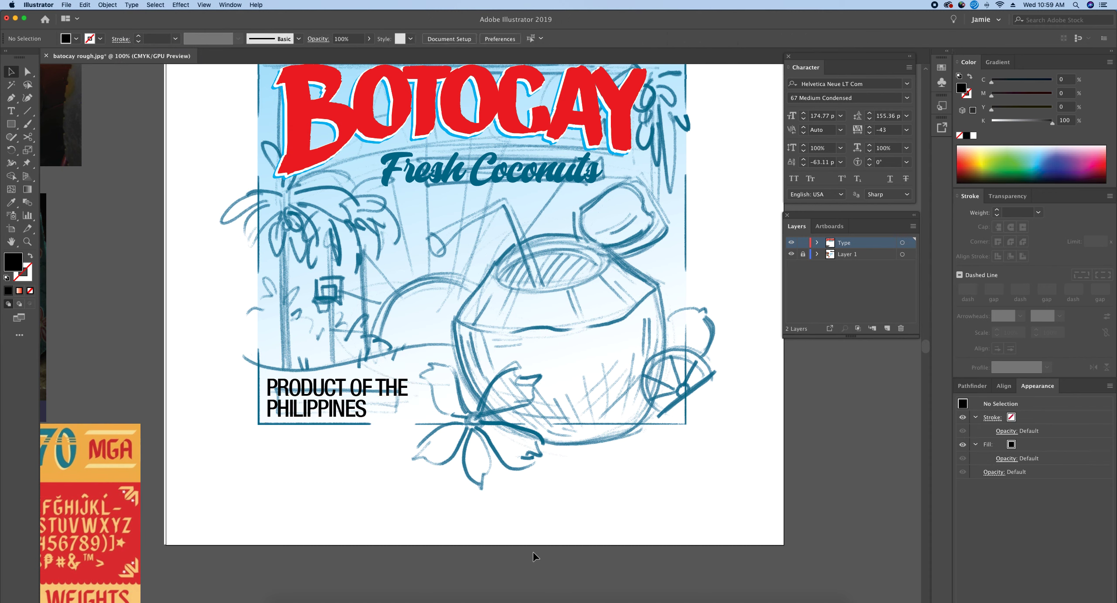
# Try a white fill on the PRODUCT OF THE PHILIPPINES text and restore its black fill.
pyautogui.click(383, 394)
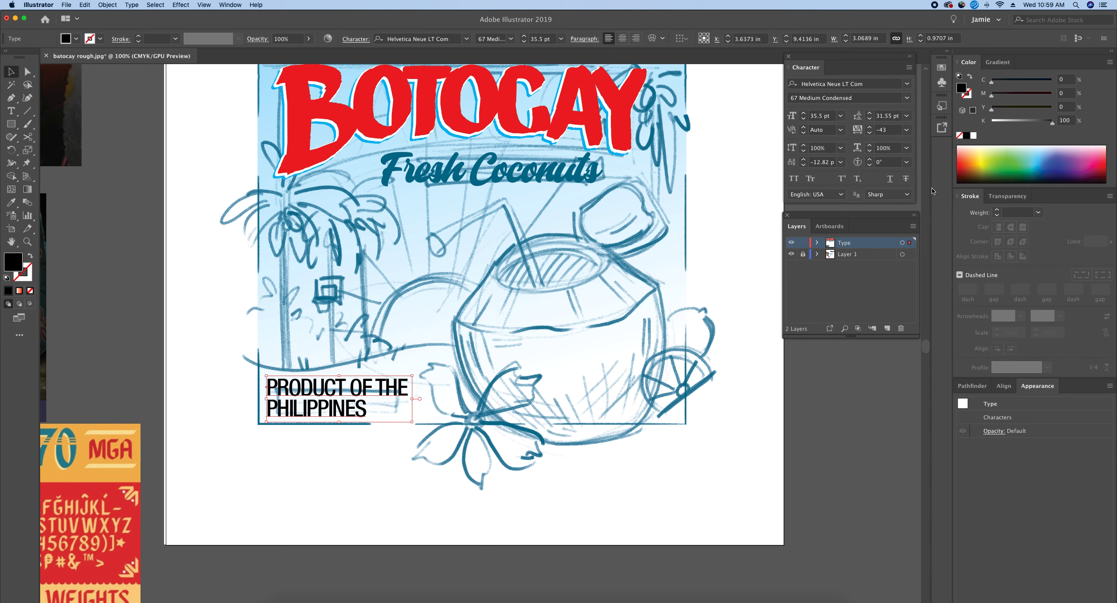
pyautogui.click(973, 136)
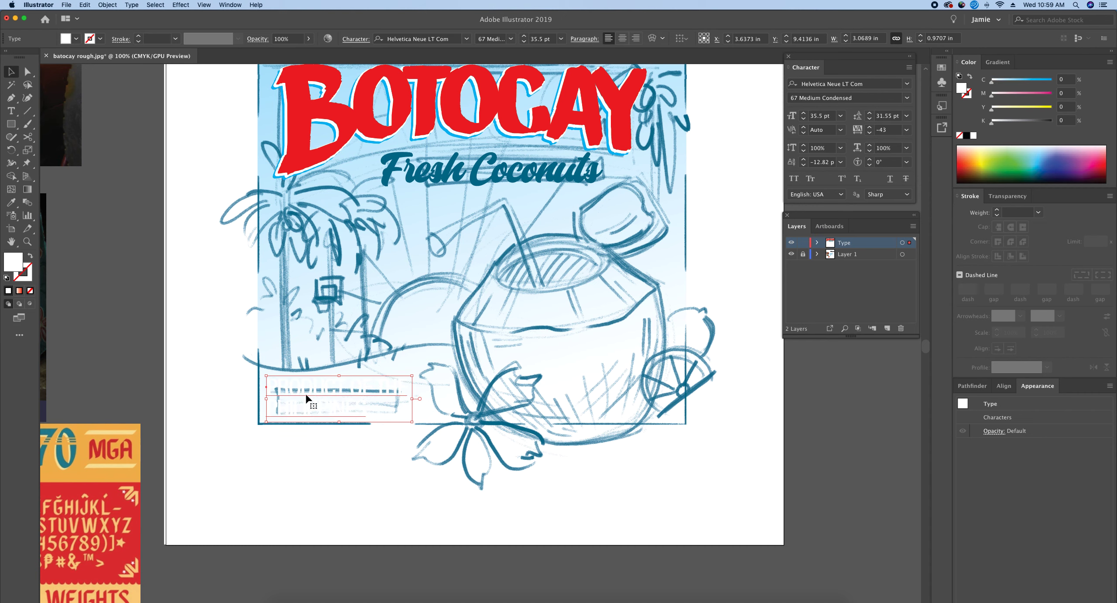
pyautogui.click(326, 469)
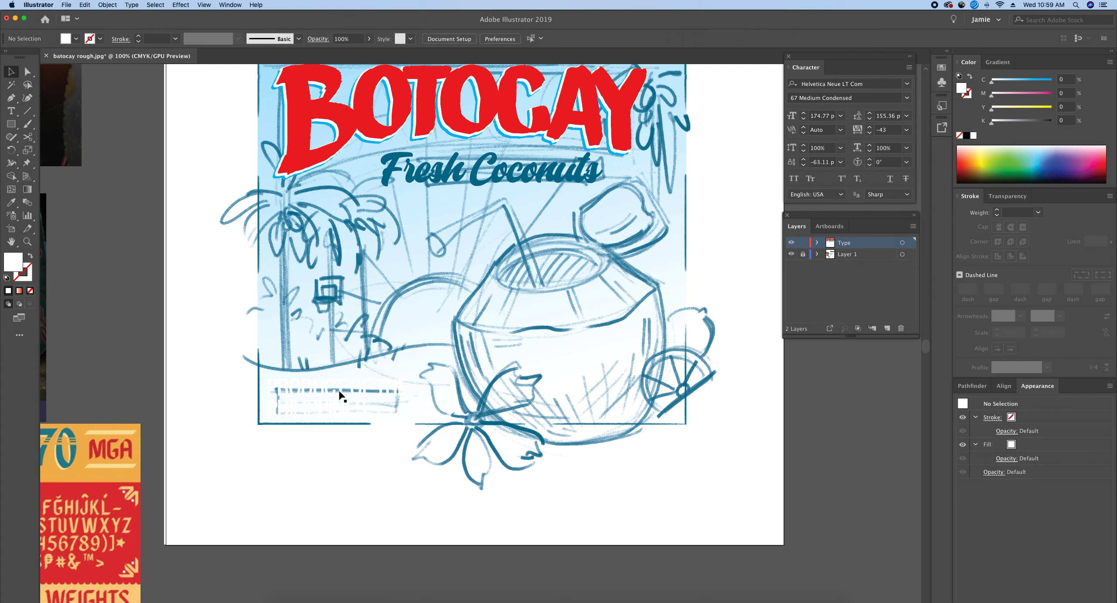
pyautogui.click(291, 391)
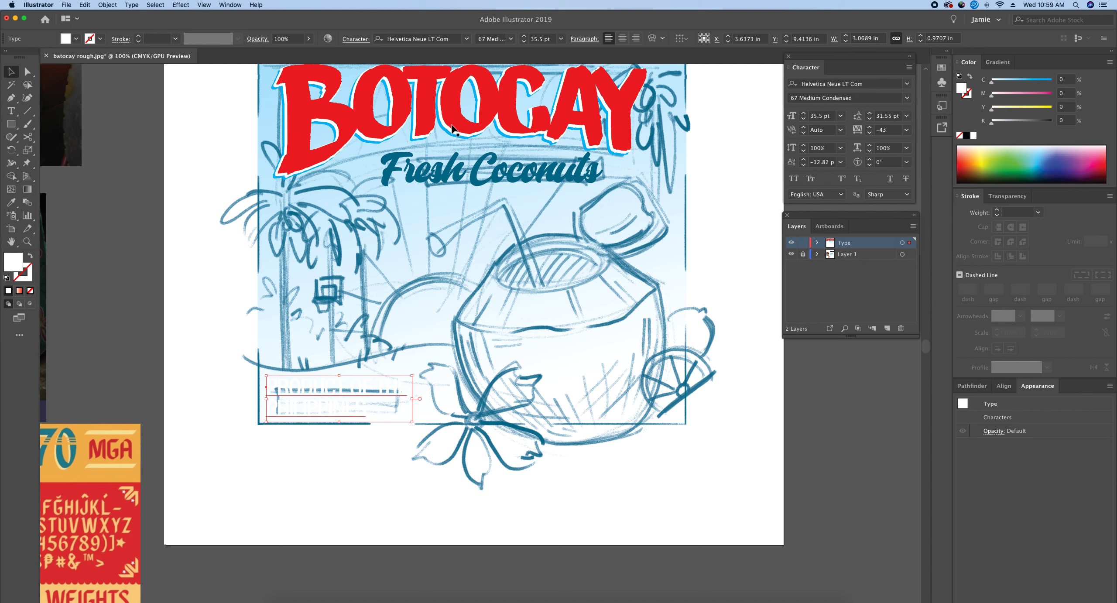
pyautogui.click(232, 442)
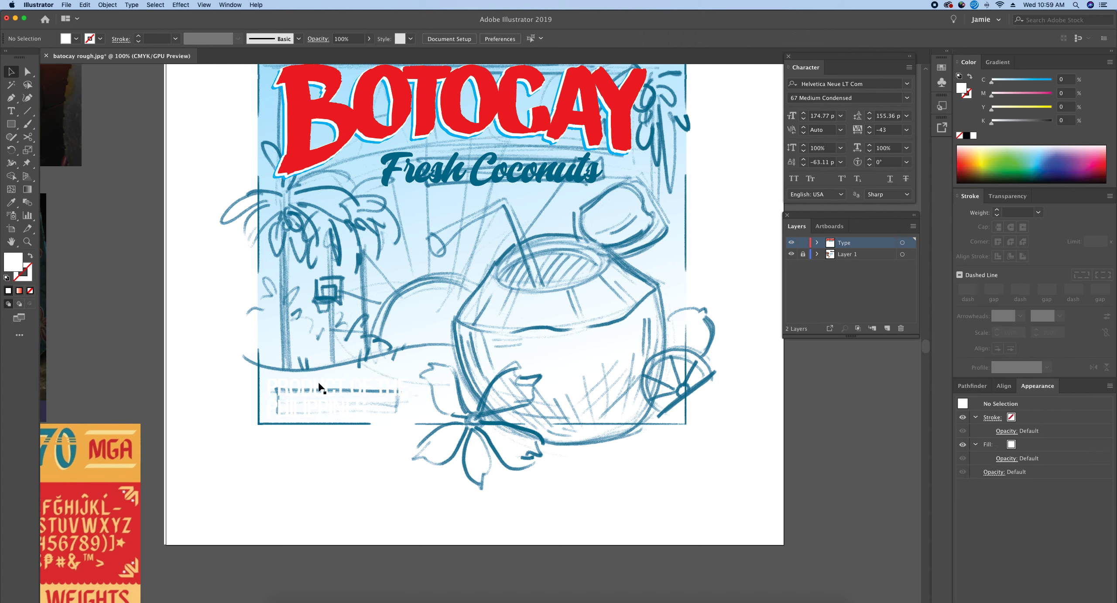
pyautogui.click(321, 388)
pyautogui.press('d')
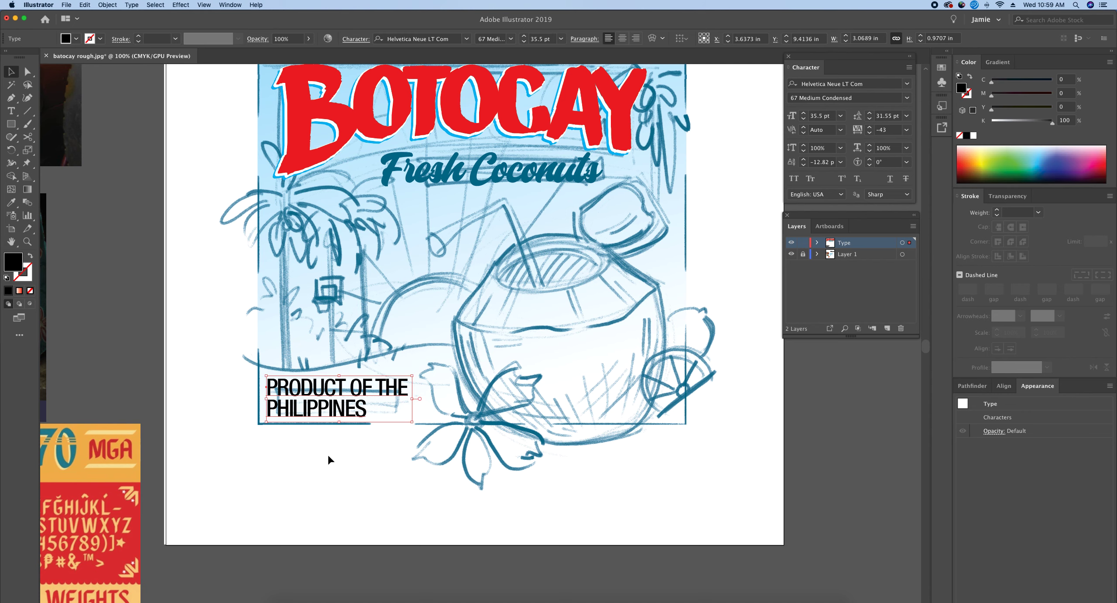
pyautogui.click(298, 512)
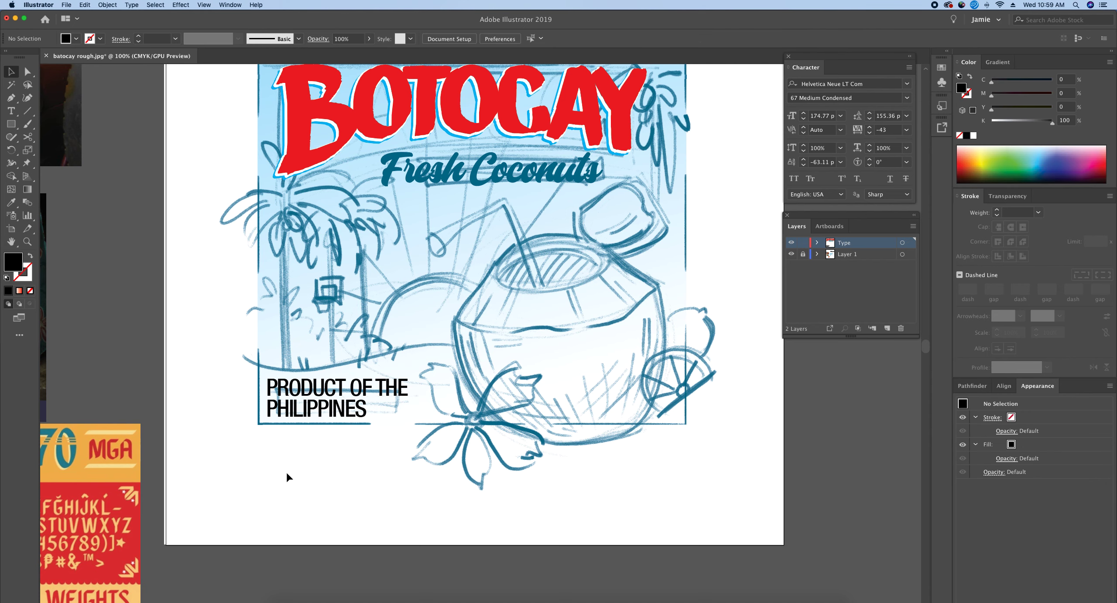
# Start a Drop Shadow effect on the red BOTOCAY title, move its dialog clear of the lettering and enable the preview.
pyautogui.scroll(4, 278, 463)
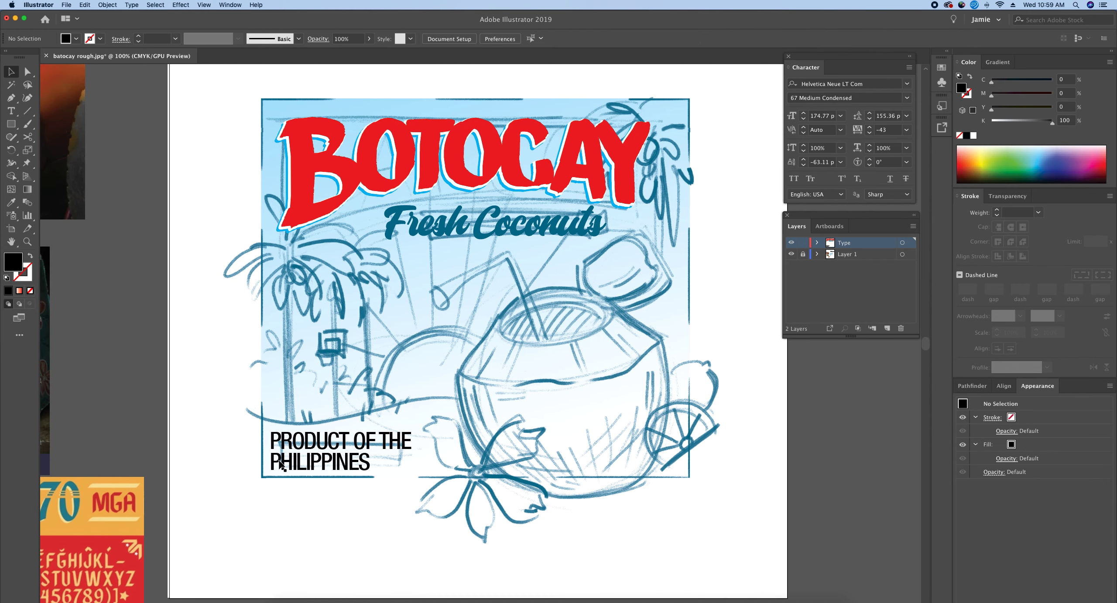
pyautogui.hscroll(-2, 278, 467)
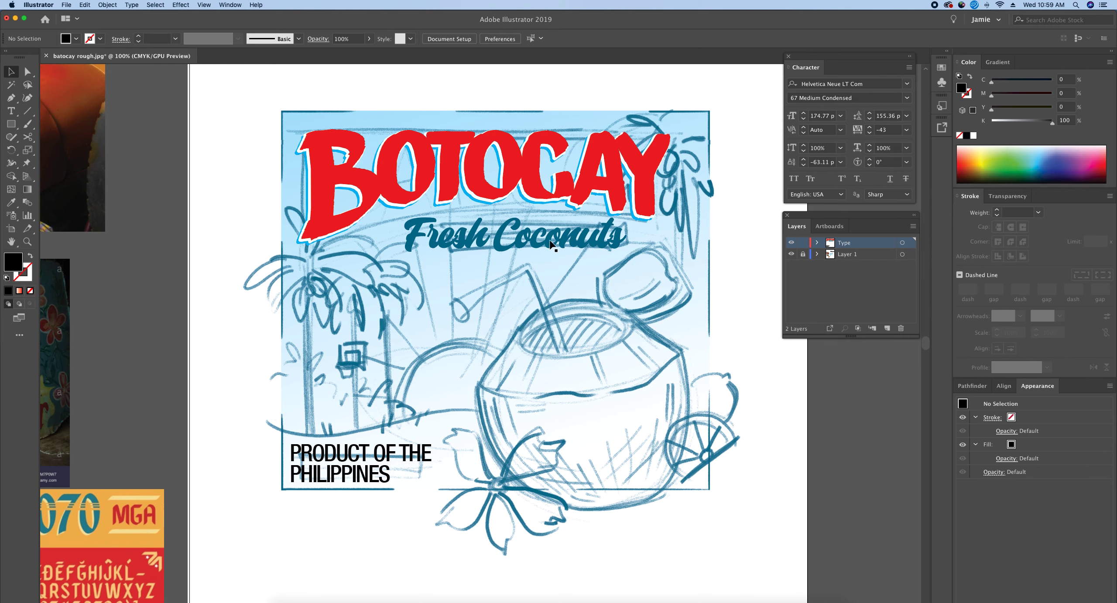
pyautogui.hscroll(1, 550, 247)
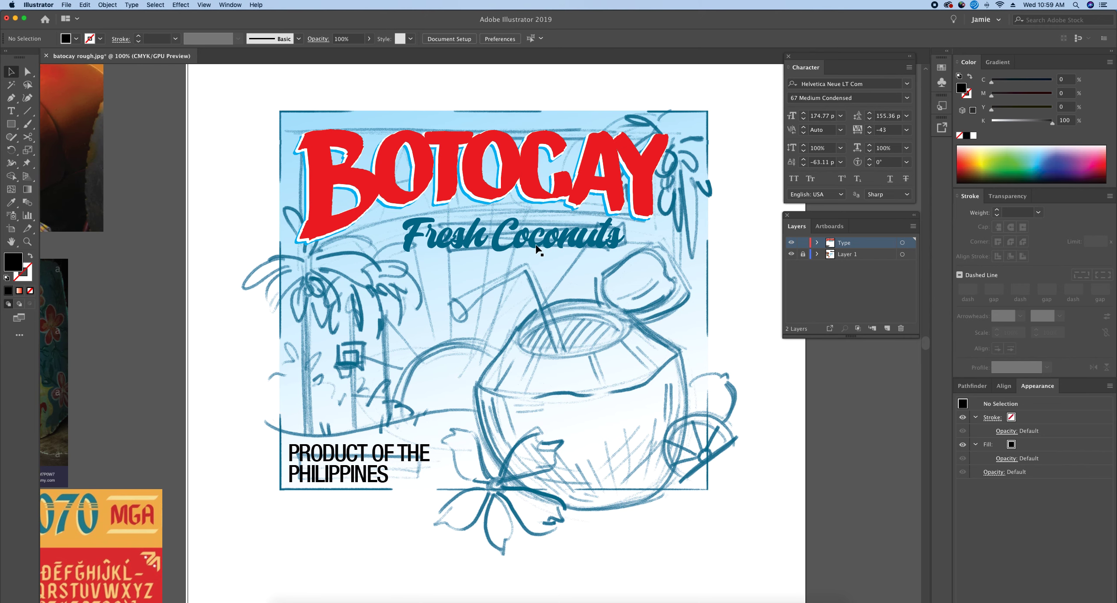
pyautogui.click(535, 247)
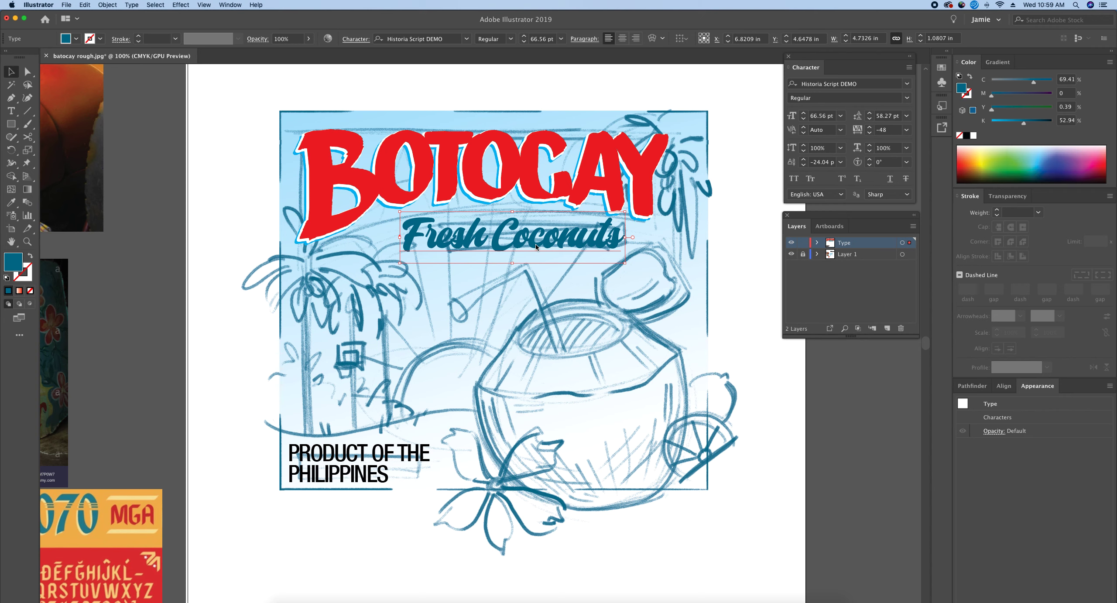
pyautogui.click(425, 201)
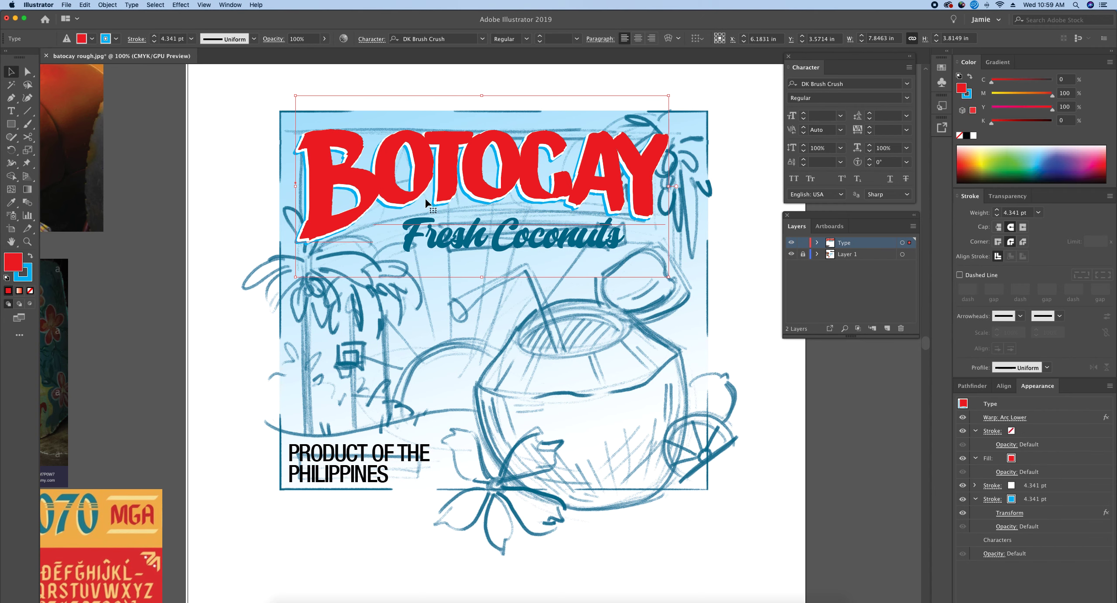
pyautogui.click(180, 4)
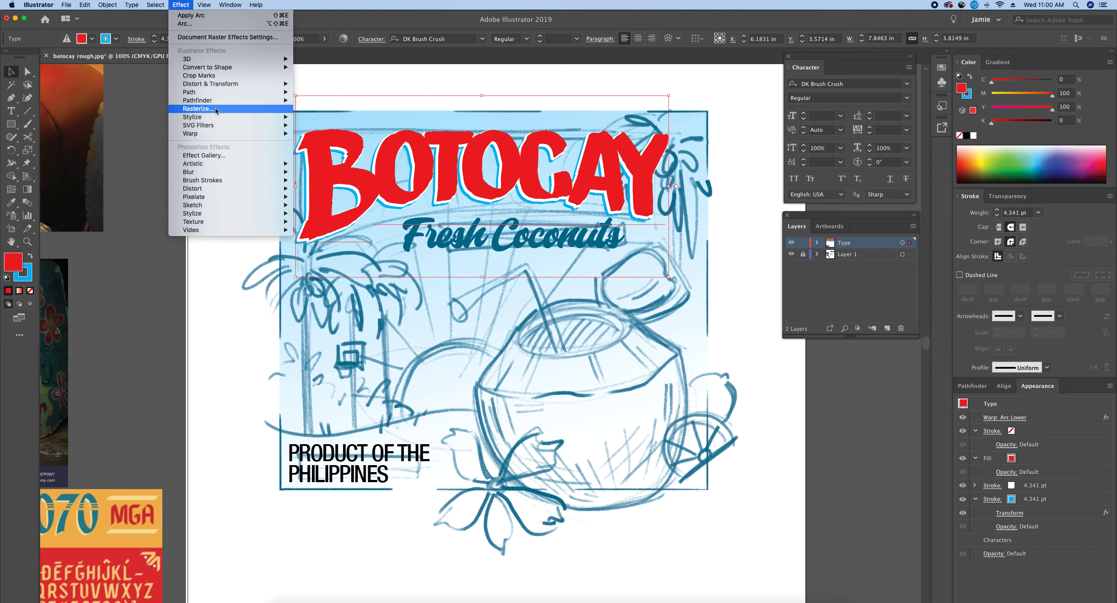
pyautogui.moveTo(207, 129)
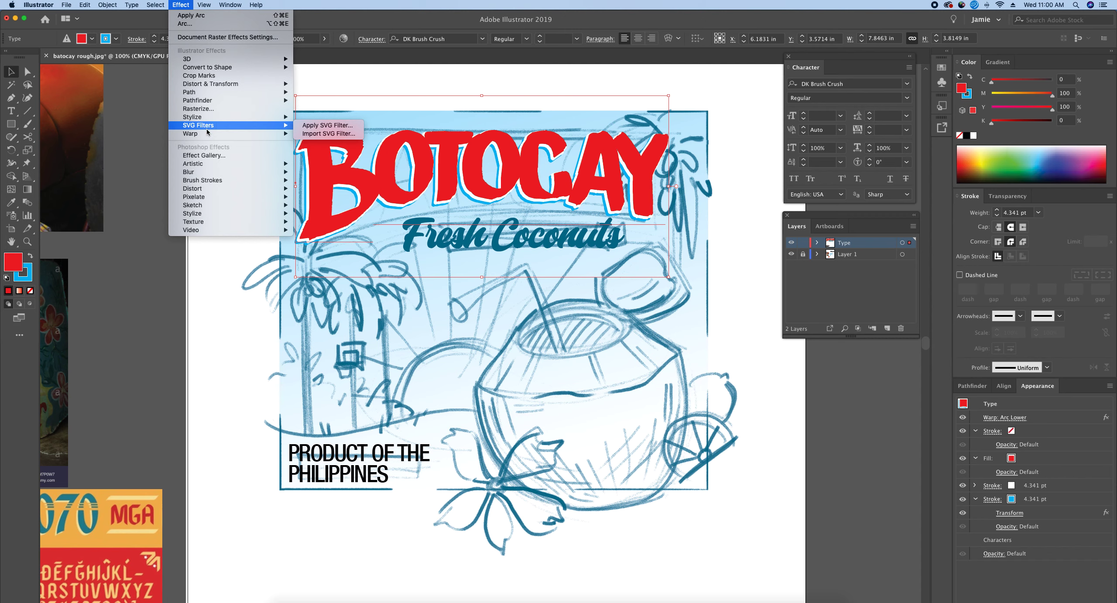
pyautogui.moveTo(209, 97)
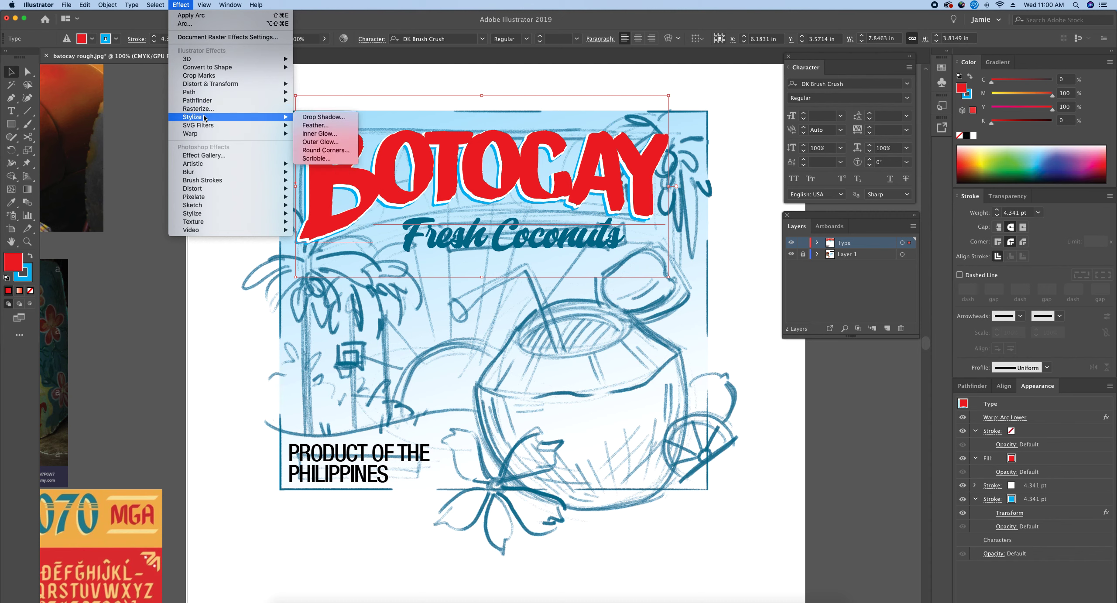
pyautogui.click(329, 121)
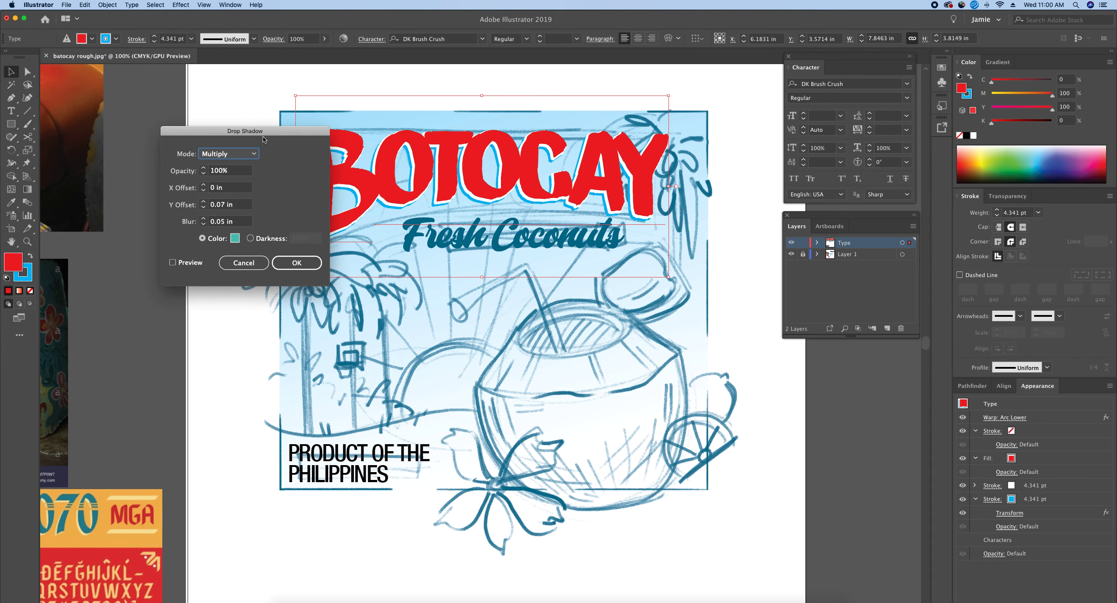
pyautogui.moveTo(248, 133); pyautogui.dragTo(721, 325)
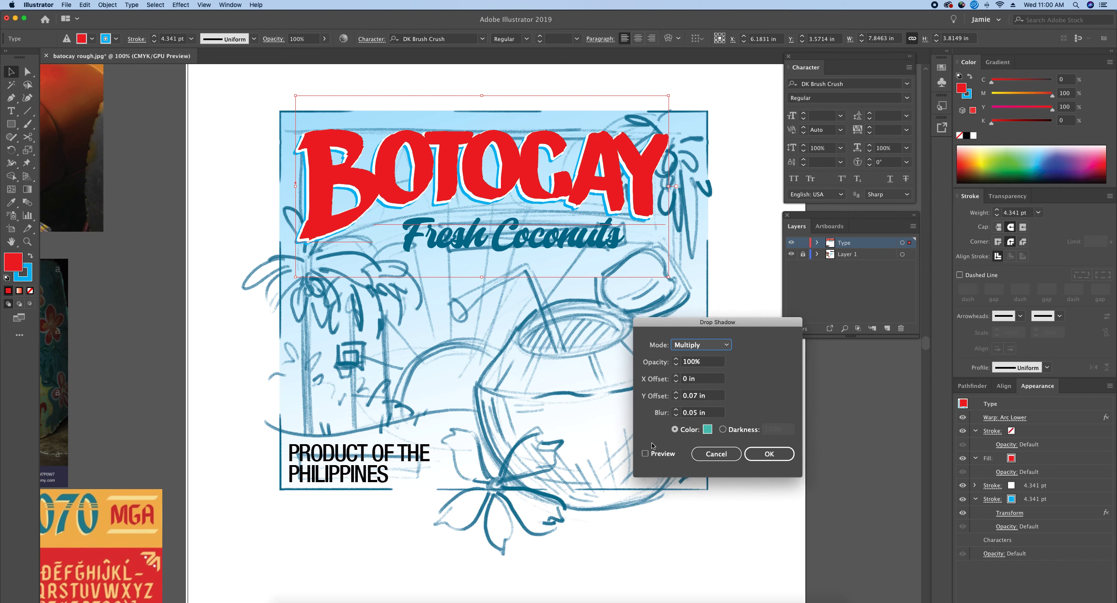
pyautogui.click(645, 454)
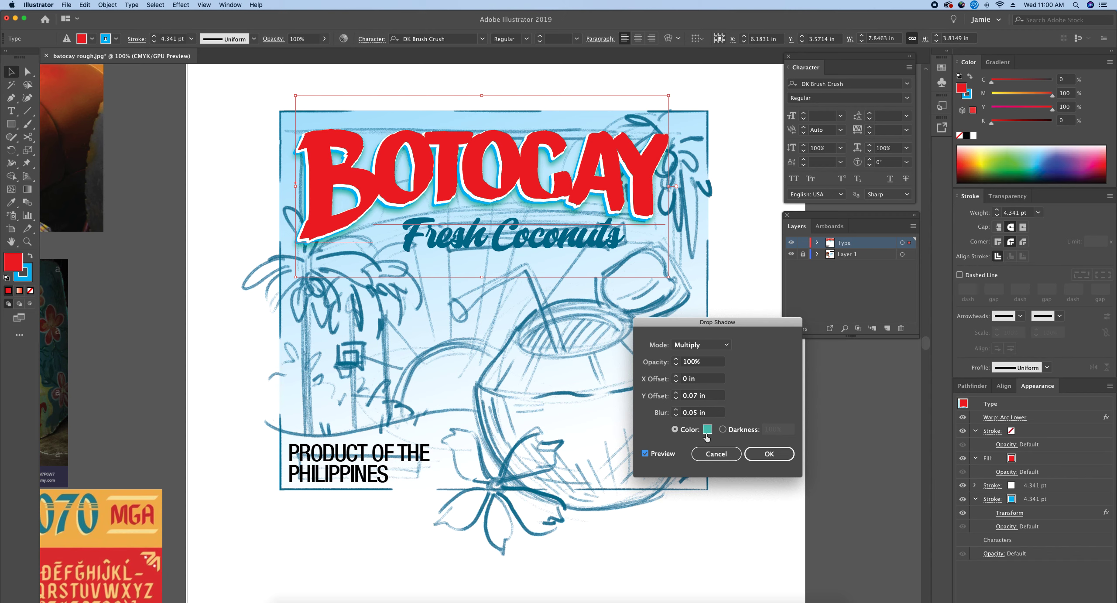
# Keep the BOTOCAY drop shadow in Multiply mode and try X offsets up to 0.3 in before setting -0.1 in.
pyautogui.click(706, 349)
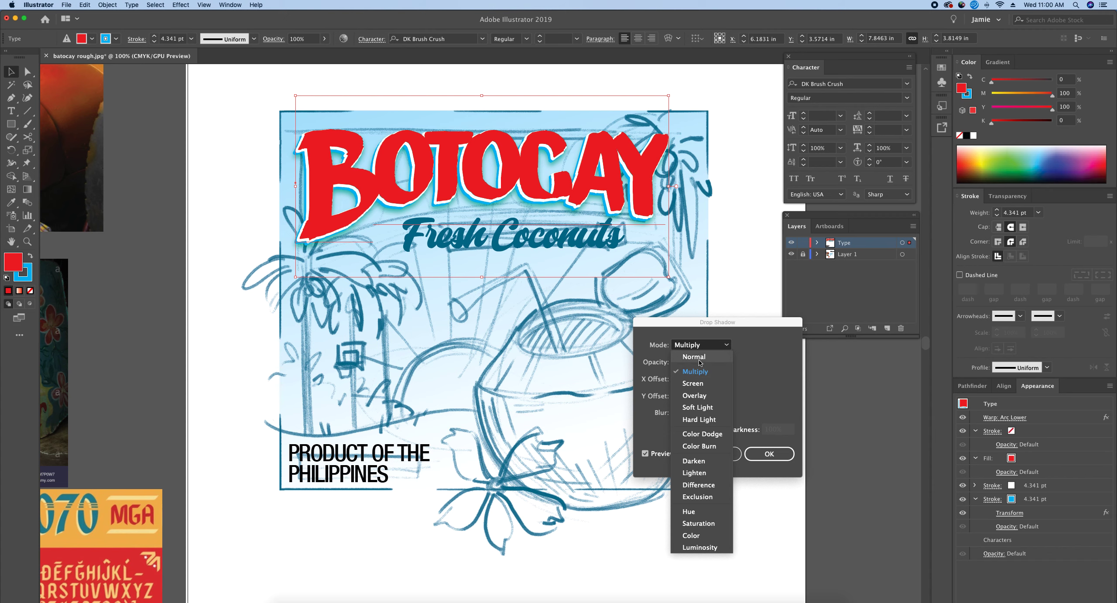
pyautogui.click(699, 374)
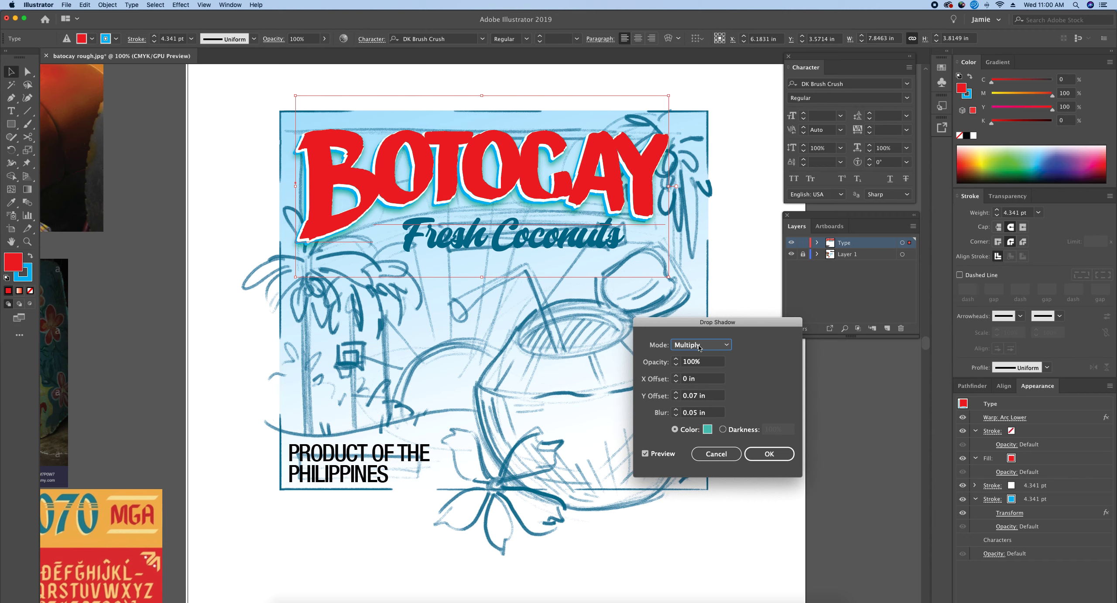
pyautogui.click(677, 362)
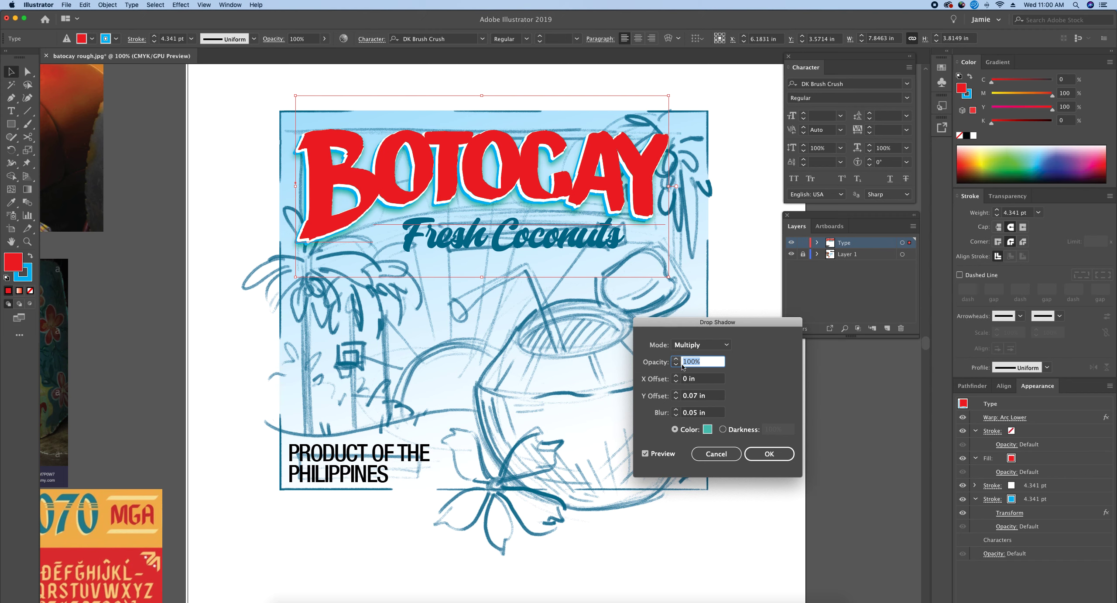
pyautogui.click(676, 377)
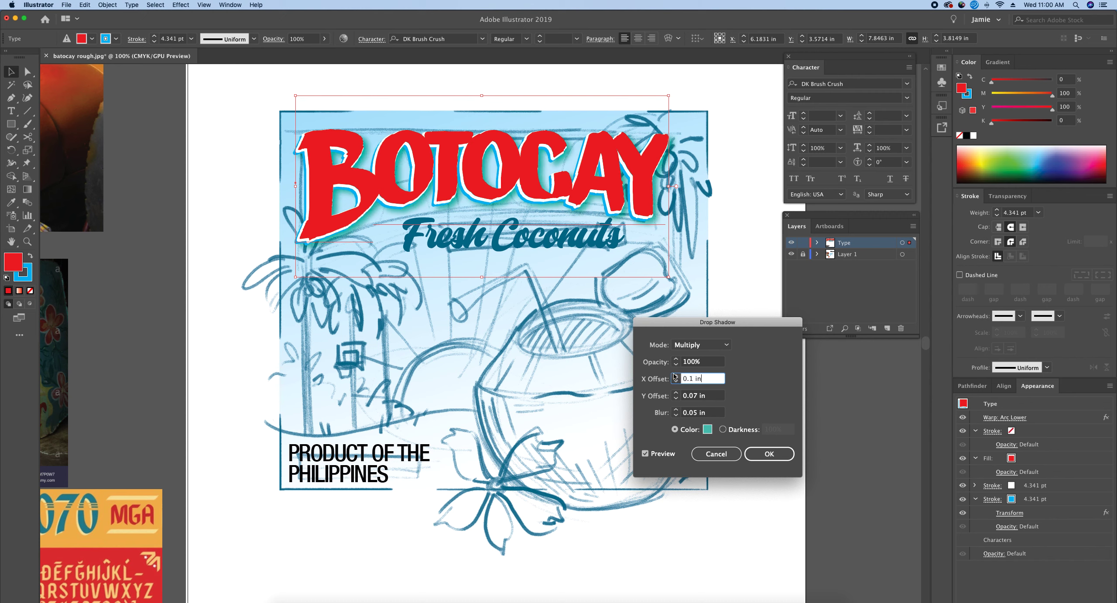
pyautogui.click(676, 376)
pyautogui.click(676, 376)
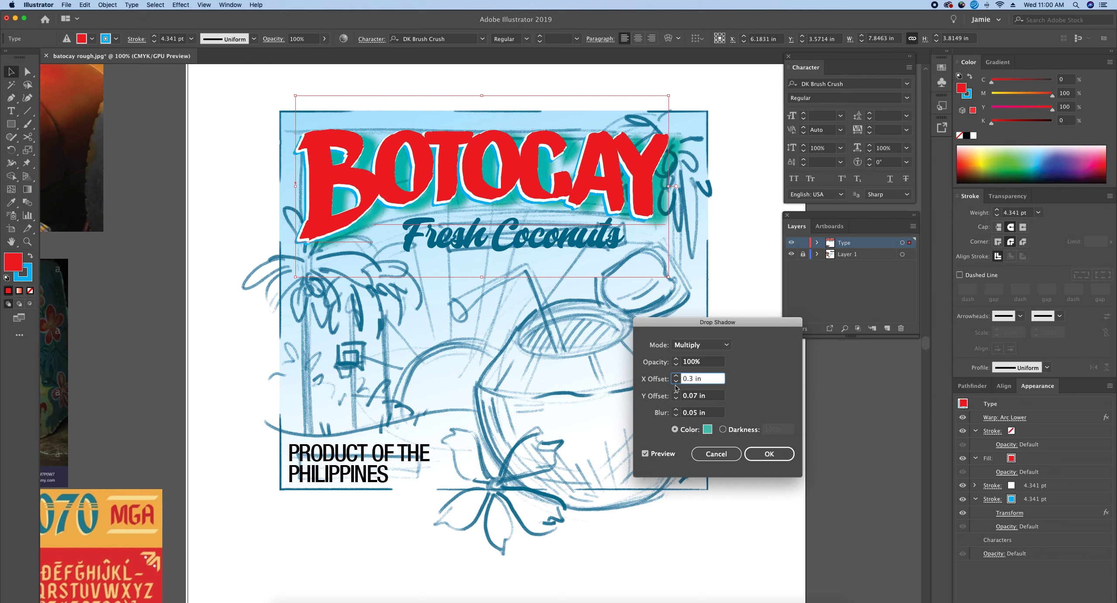
pyautogui.click(676, 382)
pyautogui.click(677, 383)
pyautogui.click(677, 383)
pyautogui.click(676, 382)
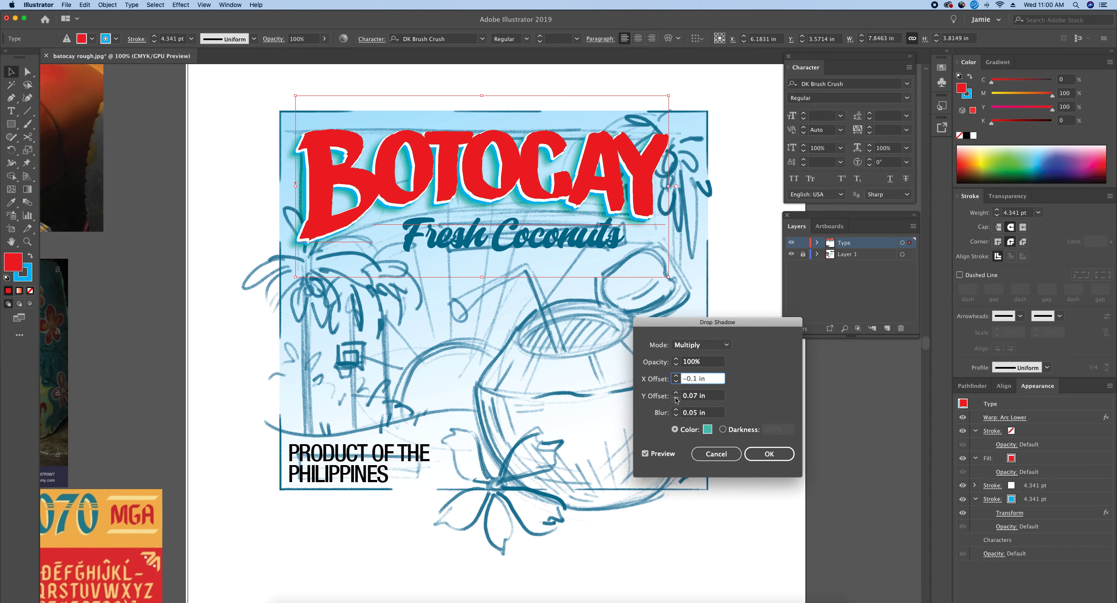
# Try a negative Y offset on the BOTOCAY drop shadow and set the Y offset to 0.2 in.
pyautogui.click(676, 398)
pyautogui.click(676, 399)
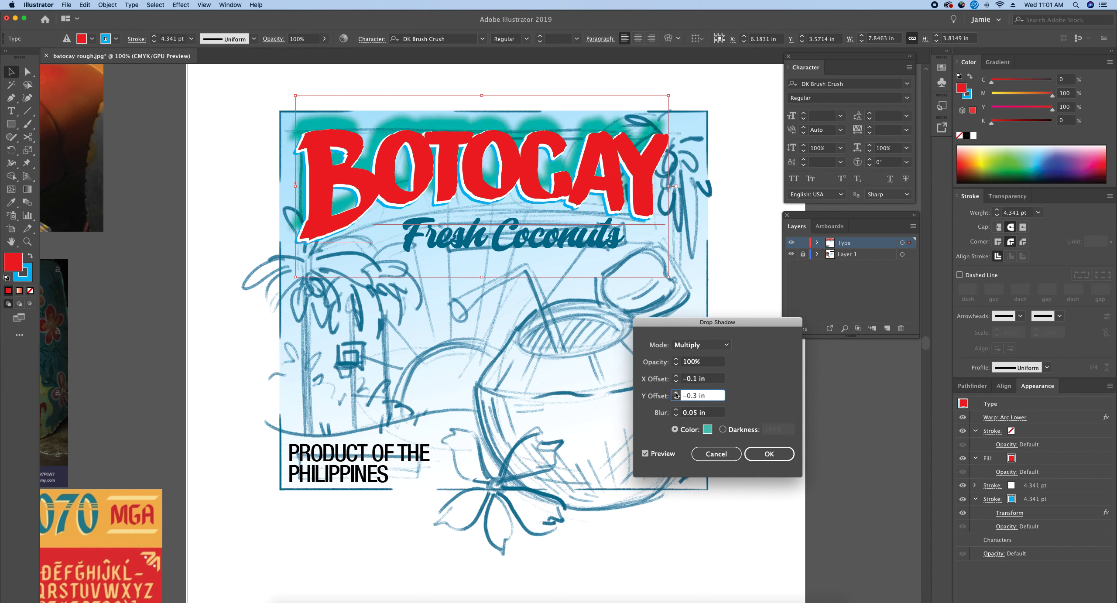
pyautogui.click(676, 392)
pyautogui.click(676, 392)
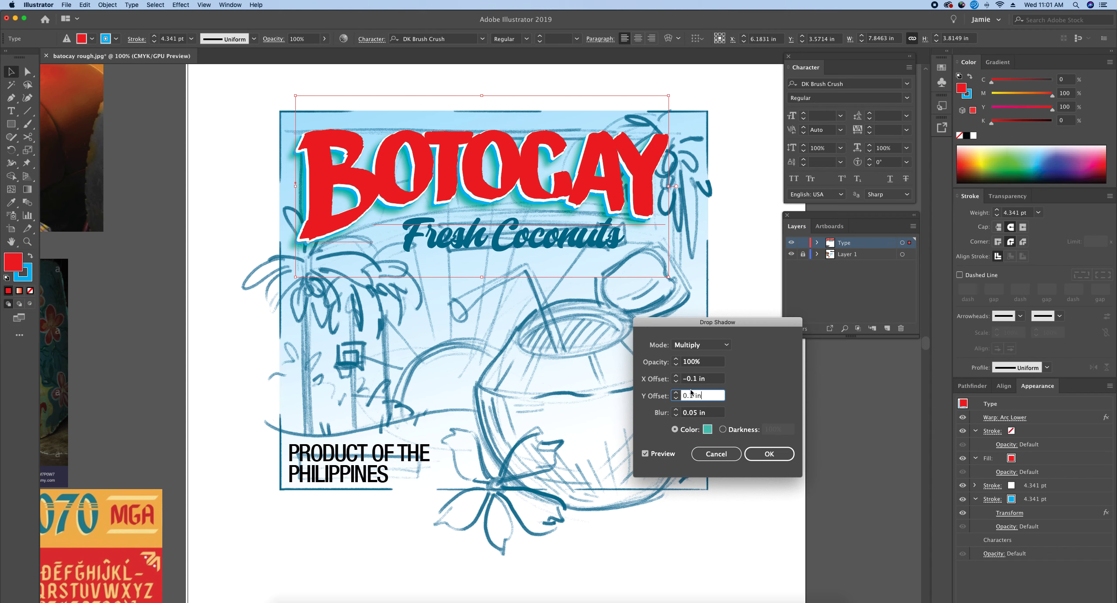
pyautogui.click(677, 393)
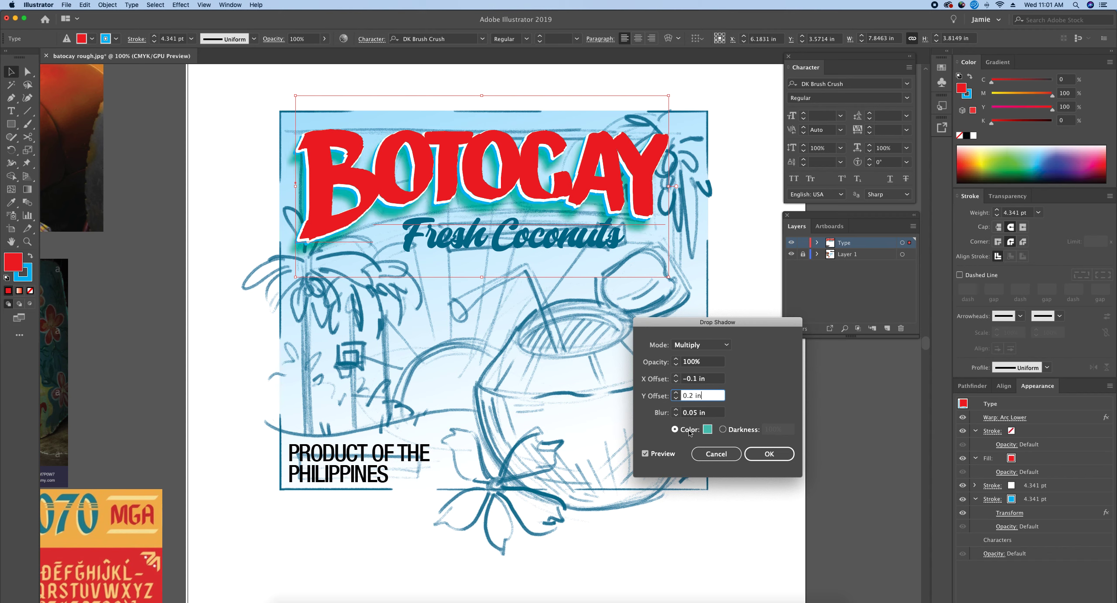
# Try drop shadow blurs of 0.3 in and 0 in and set the blur to 0.1 in.
pyautogui.click(676, 410)
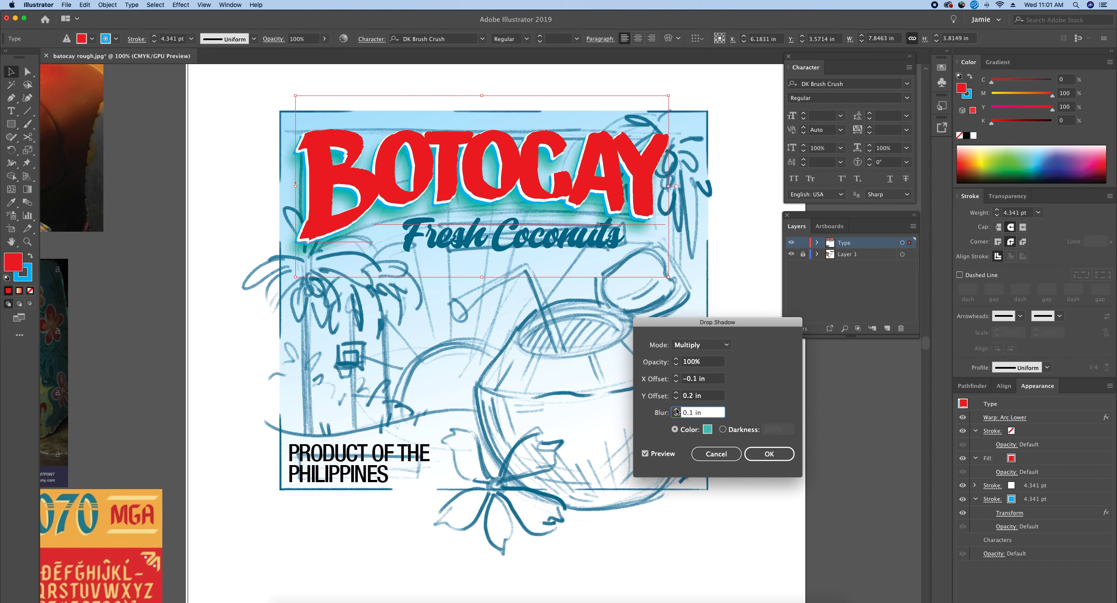
pyautogui.click(676, 410)
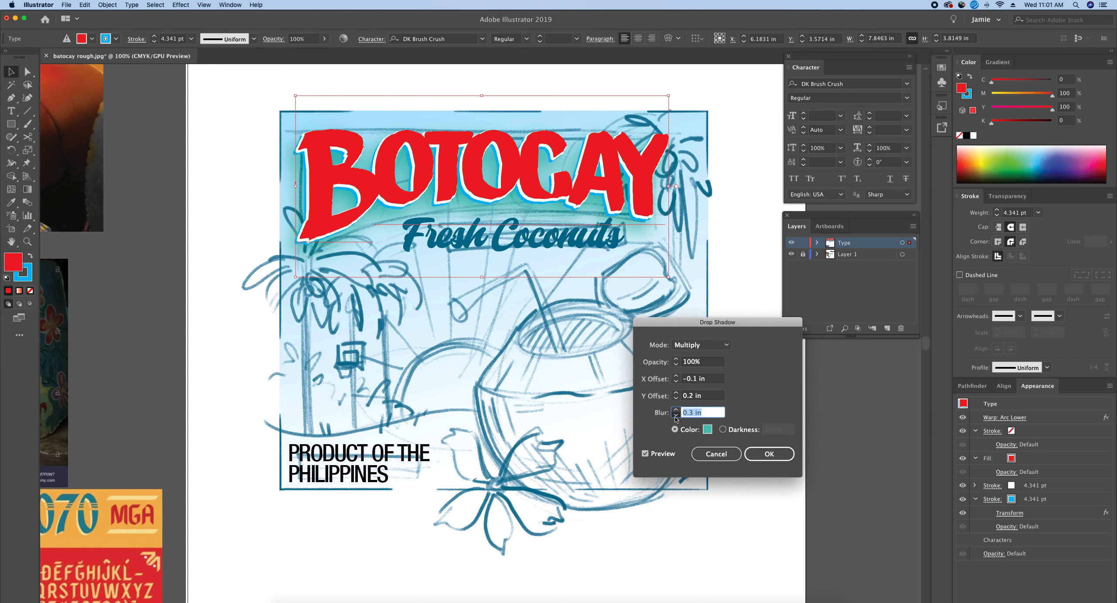
pyautogui.click(675, 417)
pyautogui.click(675, 417)
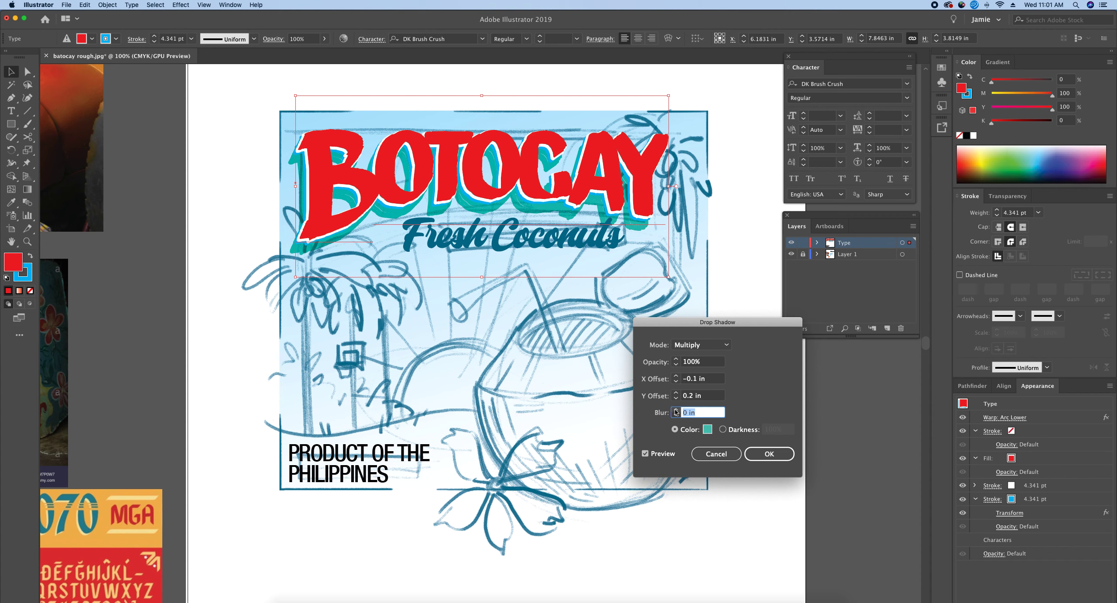
pyautogui.click(676, 411)
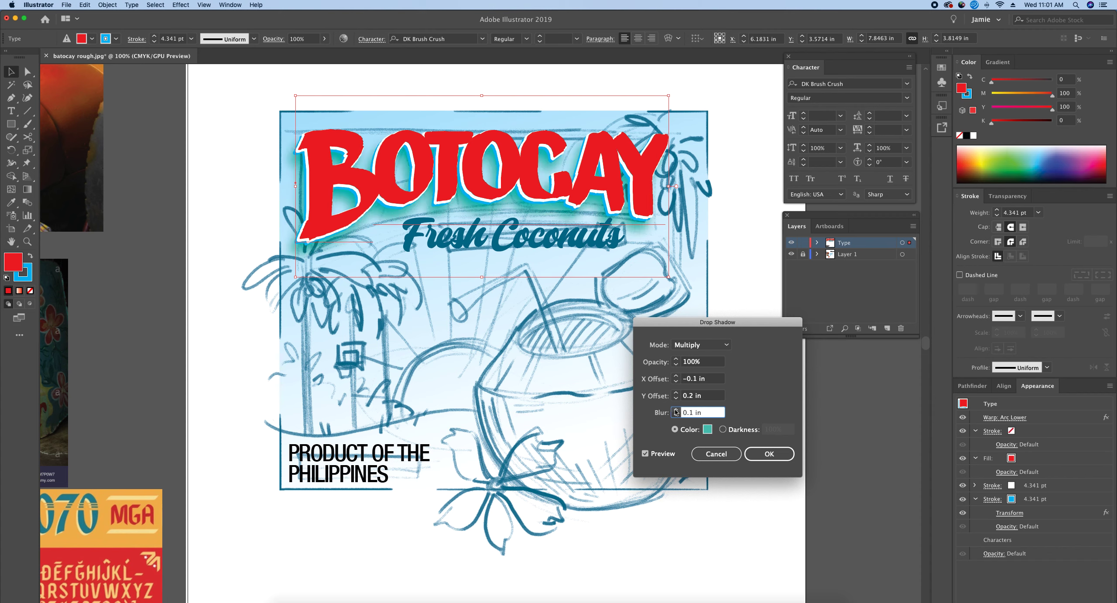
# Try a black colour for the BOTOCAY drop shadow and cancel the effect.
pyautogui.click(707, 430)
pyautogui.click(685, 321)
pyautogui.click(683, 361)
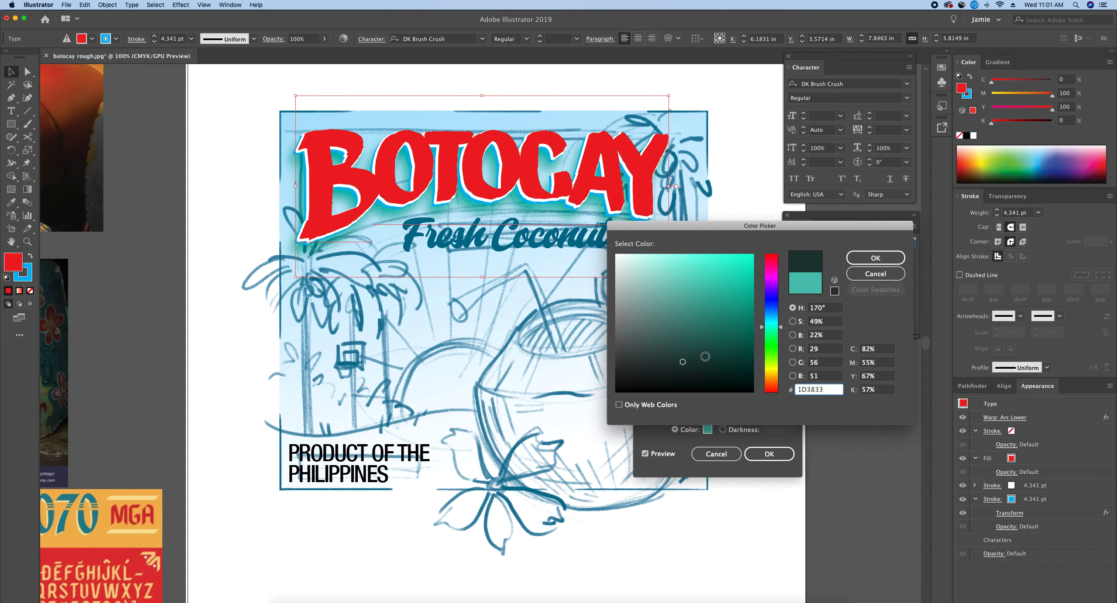
pyautogui.moveTo(705, 356); pyautogui.dragTo(714, 384)
pyautogui.click(875, 259)
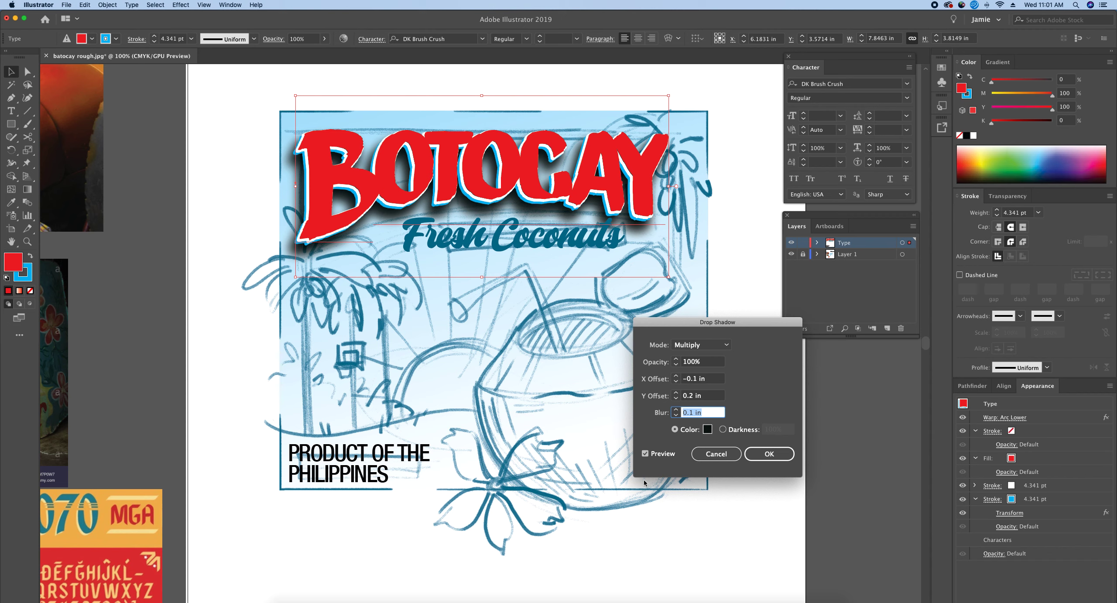
pyautogui.click(709, 455)
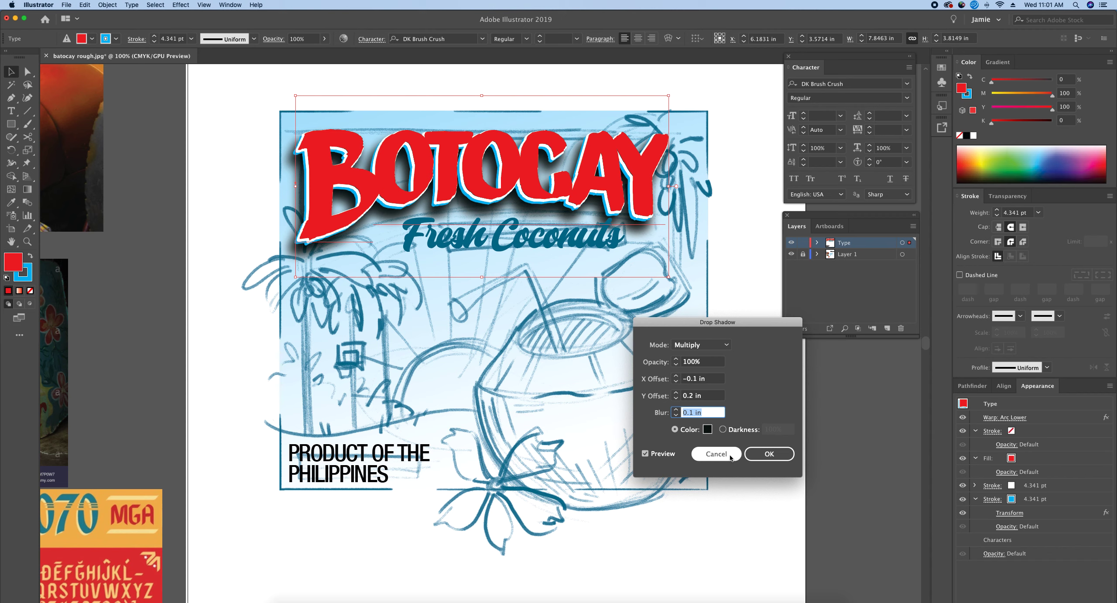
pyautogui.click(729, 457)
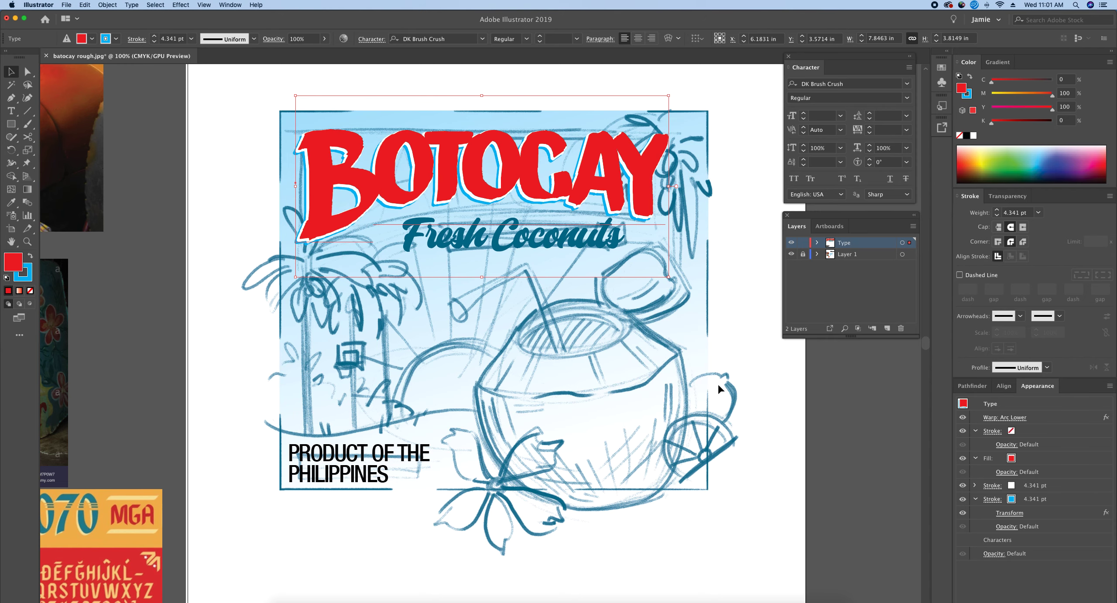
# Nudge the Fresh Coconuts text slightly to the left and up beneath the BOTOCAY title.
pyautogui.click(761, 370)
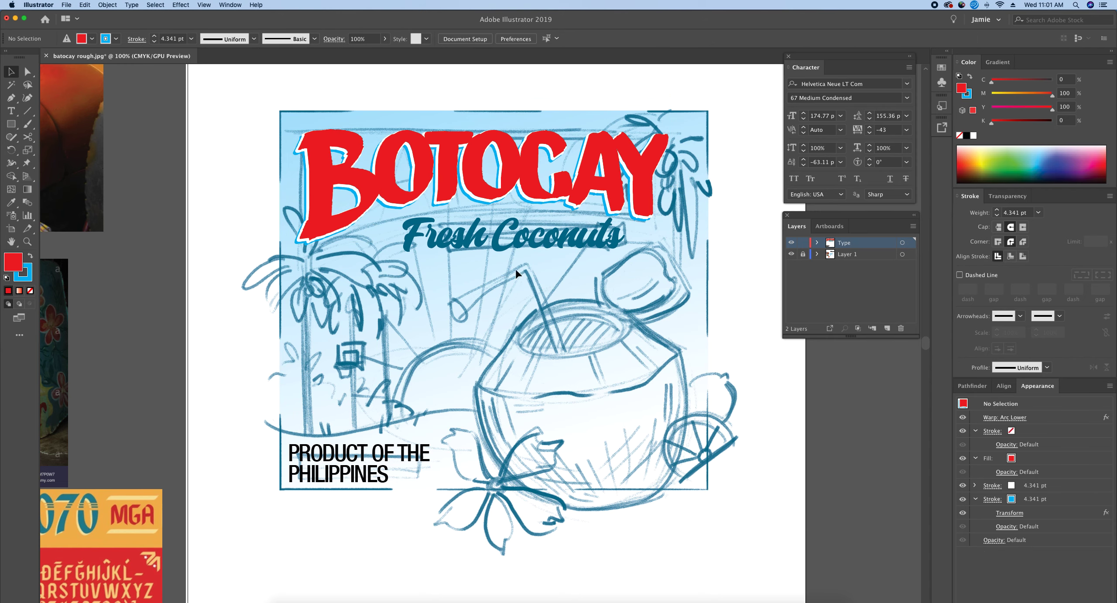
pyautogui.moveTo(345, 274); pyautogui.dragTo(415, 328)
pyautogui.press('z')
pyautogui.keyDown('alt'); pyautogui.click(313, 341); pyautogui.keyUp('alt')
pyautogui.keyDown('alt'); pyautogui.click(313, 341); pyautogui.keyUp('alt')
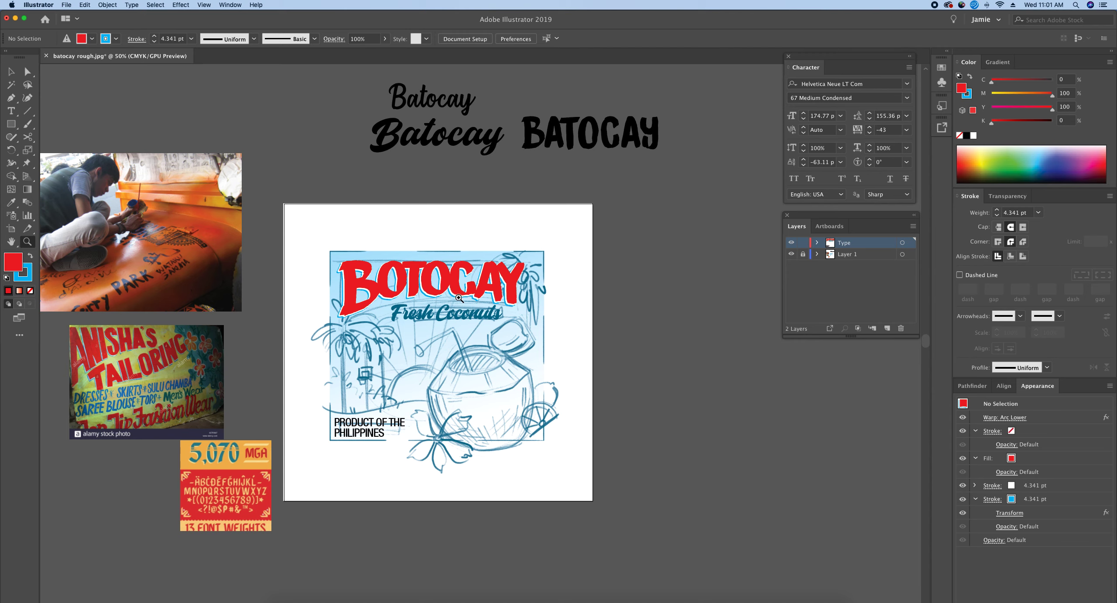
pyautogui.click(432, 343)
pyautogui.press('v')
pyautogui.click(452, 318)
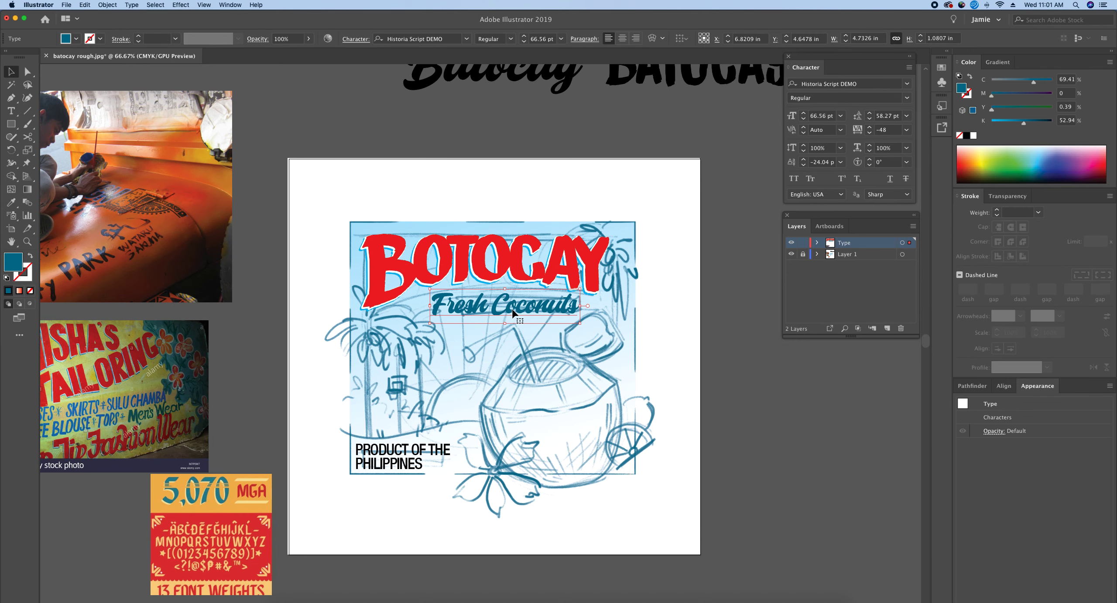
pyautogui.press('Left')
pyautogui.press('Up')
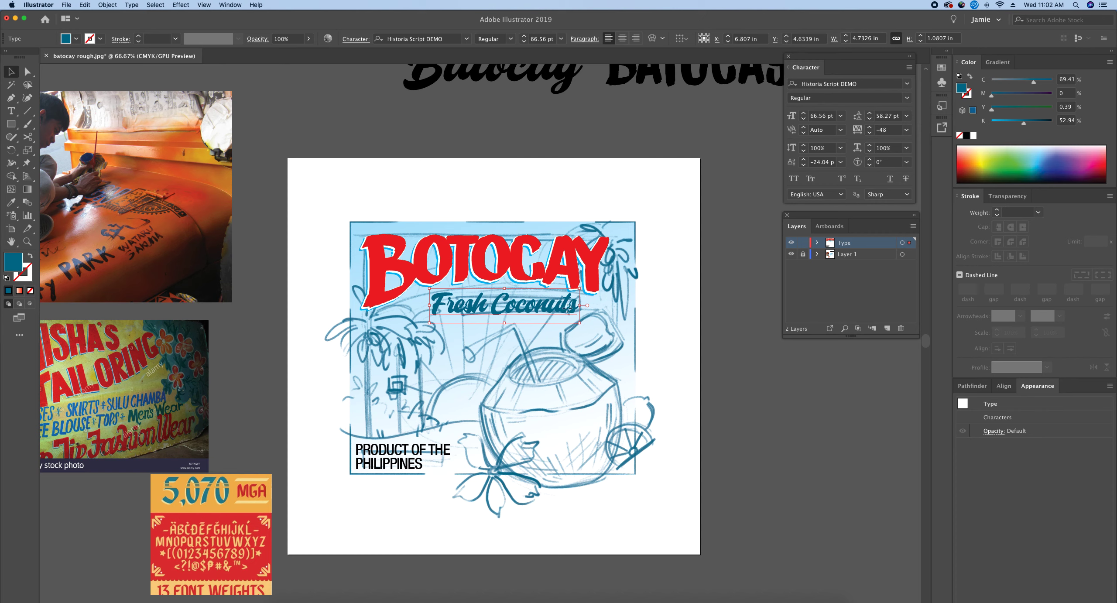
pyautogui.press('Left')
pyautogui.press('Left')
pyautogui.press('Left')
pyautogui.press('Left')
pyautogui.press('Left')
pyautogui.press('Left')
pyautogui.press('Left')
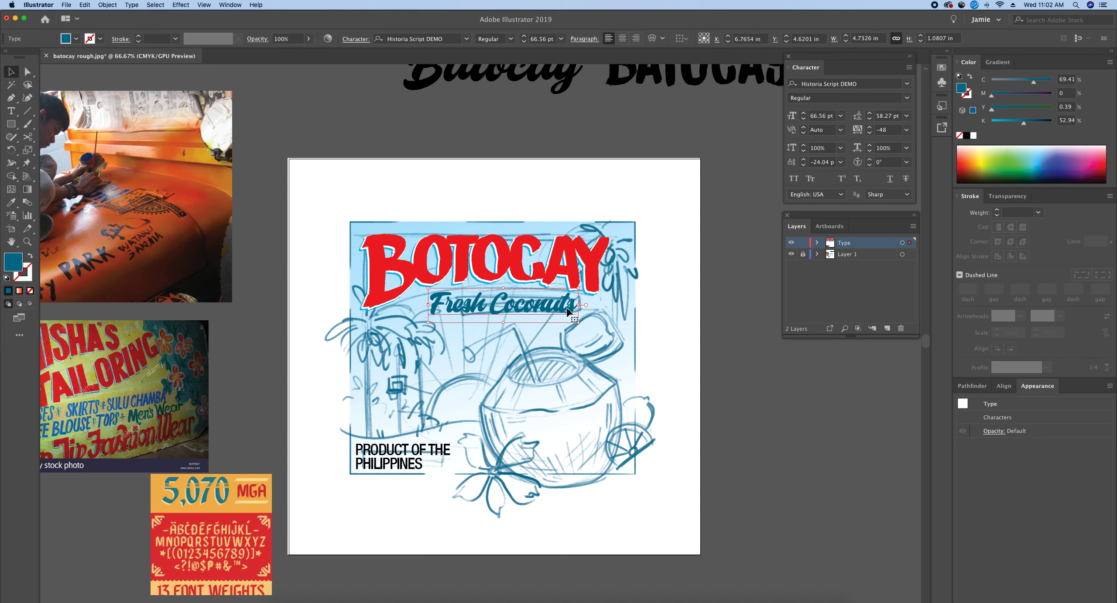
pyautogui.press('Up')
# Select the BOTOCAY title together with Fresh Coconuts and align their right edges relative to the selection.
pyautogui.click(1003, 386)
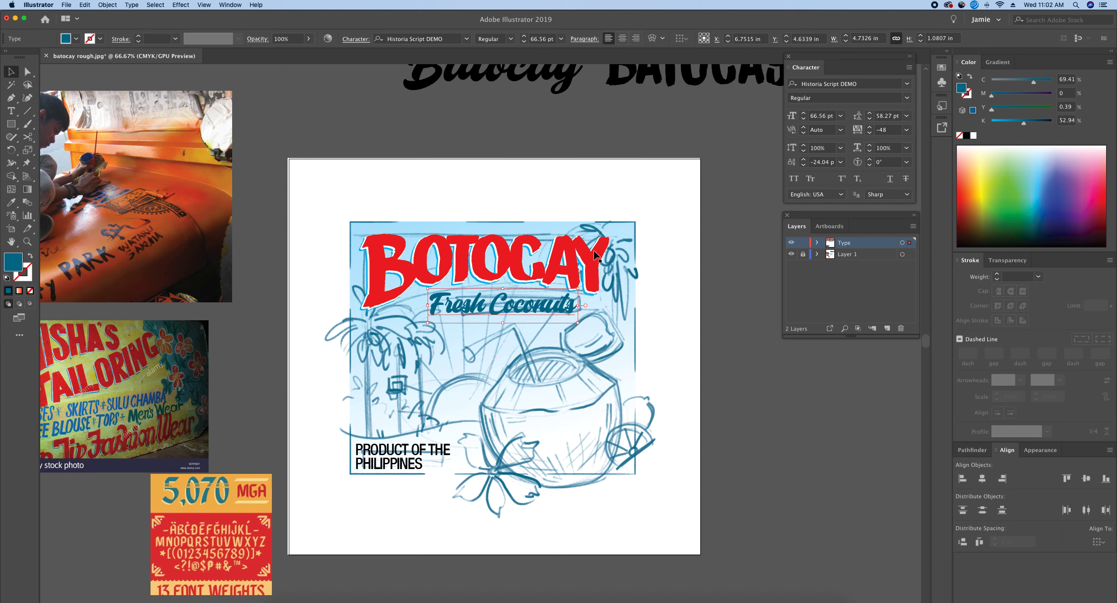
pyautogui.keyDown('shift'); pyautogui.click(572, 264); pyautogui.keyUp('shift')
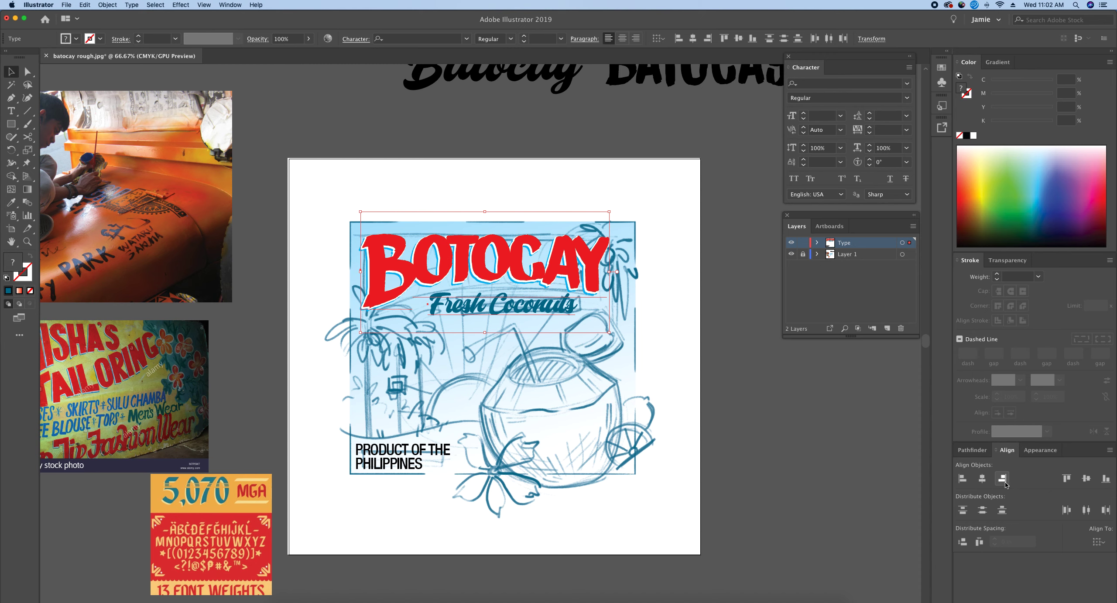
pyautogui.click(1106, 542)
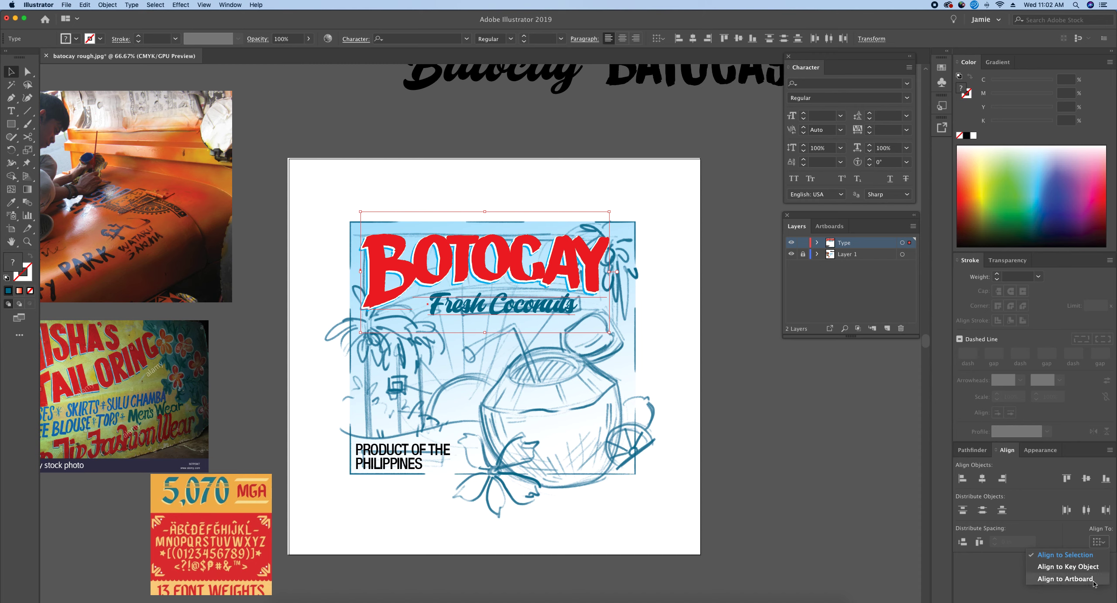
pyautogui.click(1065, 556)
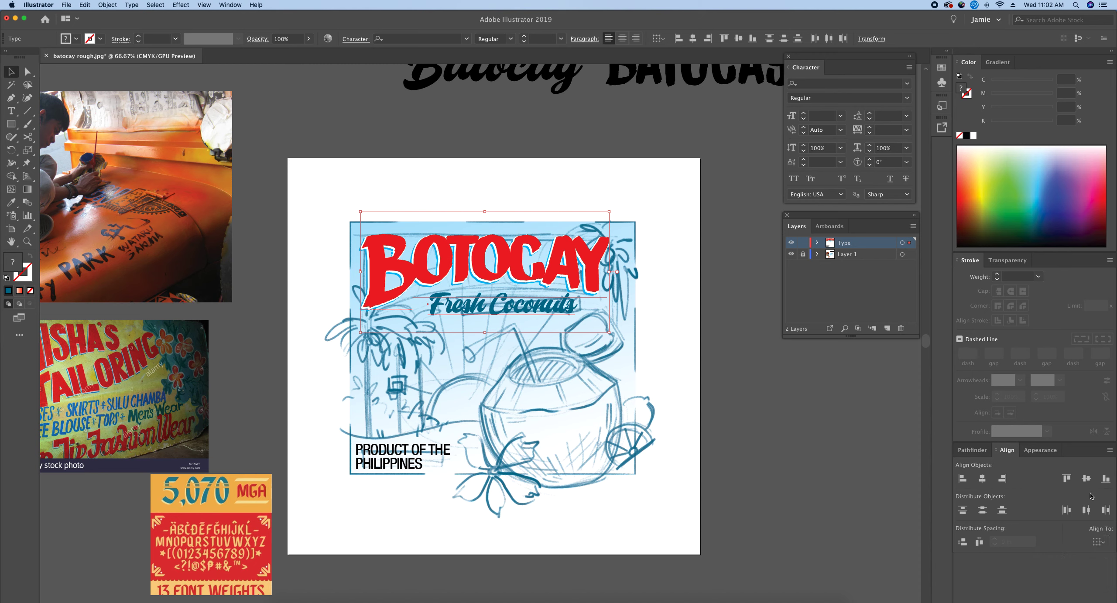
pyautogui.click(1009, 480)
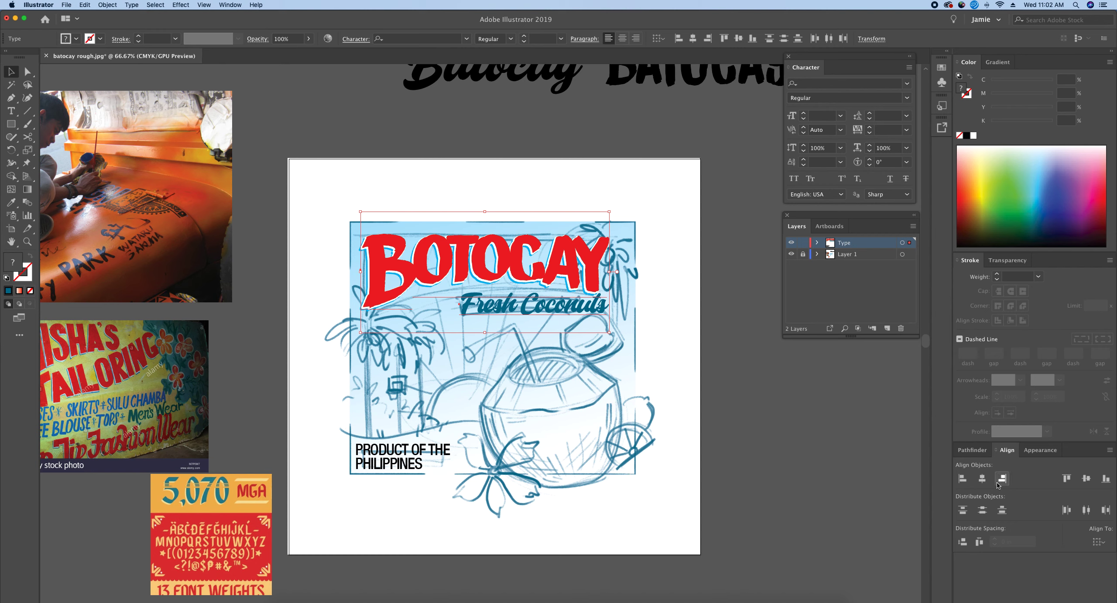
# Align BOTOCAY and Fresh Coconuts by their horizontal centres, tops, bottoms, vertical centres and left edges in turn.
pyautogui.click(983, 480)
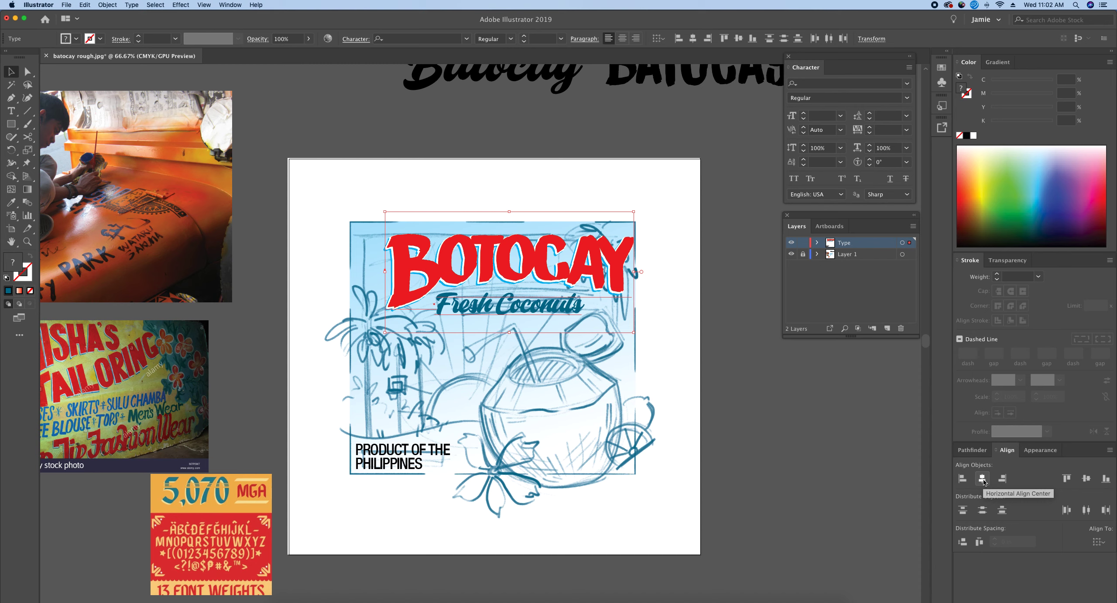
pyautogui.click(1066, 479)
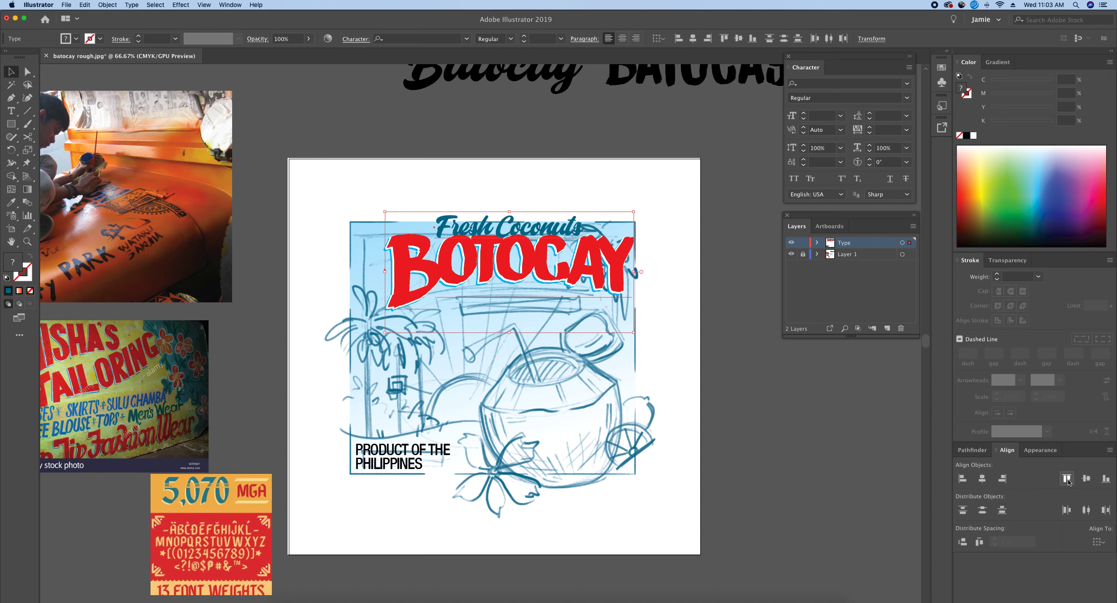
pyautogui.click(1106, 478)
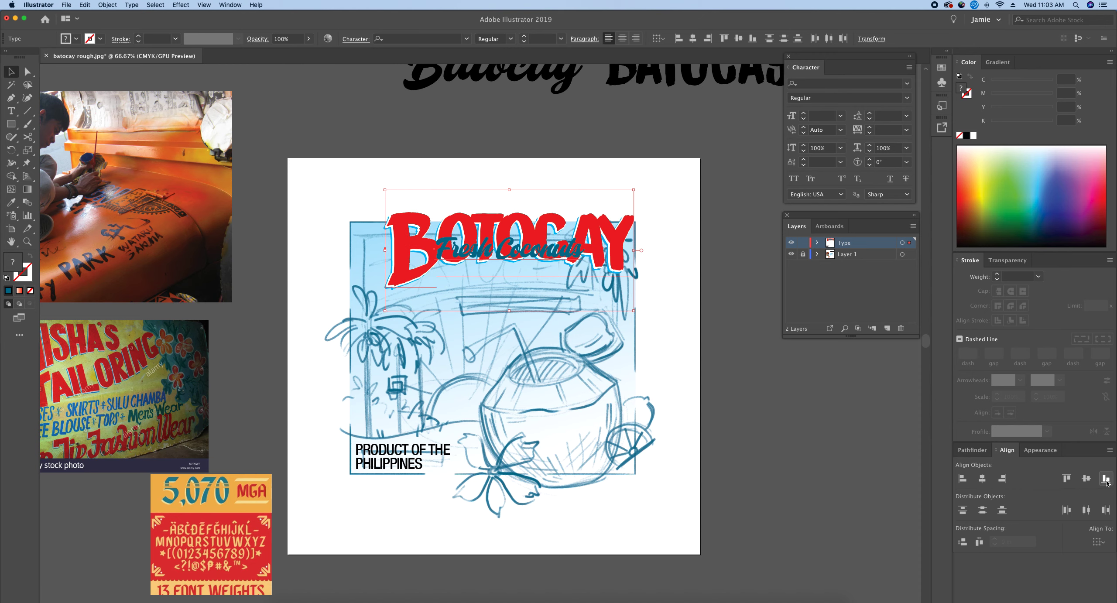
pyautogui.click(1086, 478)
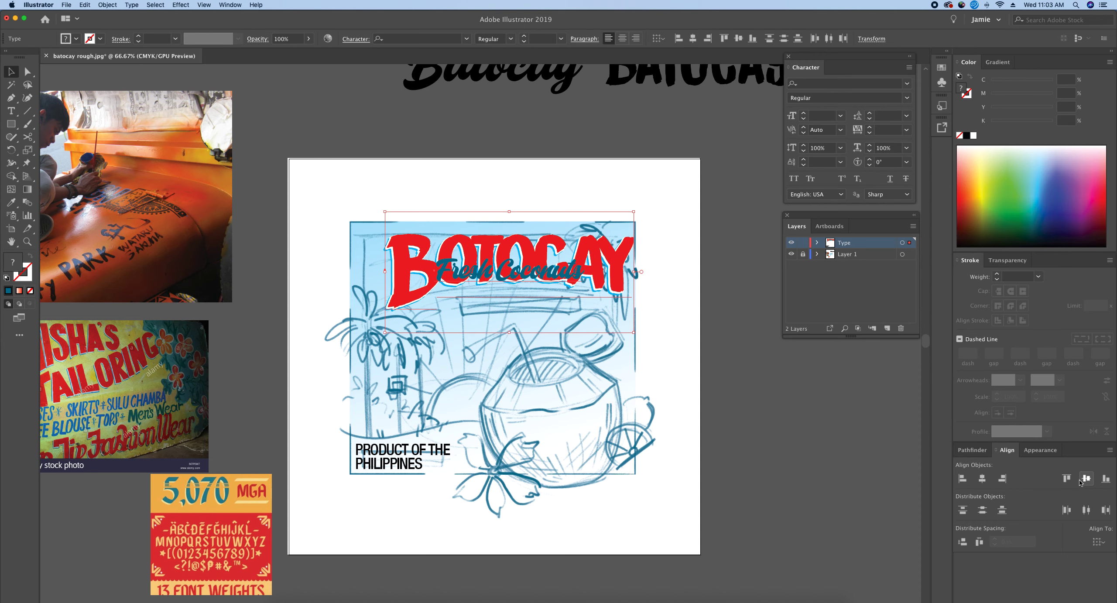
pyautogui.click(963, 480)
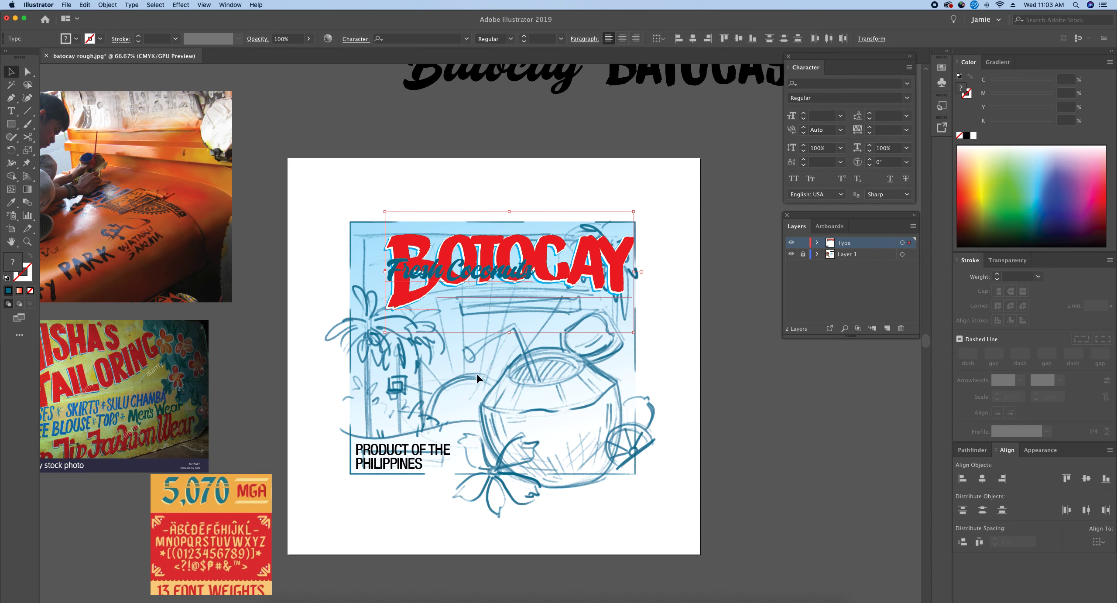
# Place Fresh Coconuts just below the BOTOCAY title with the right edges of both texts aligned.
pyautogui.moveTo(479, 274); pyautogui.dragTo(481, 326)
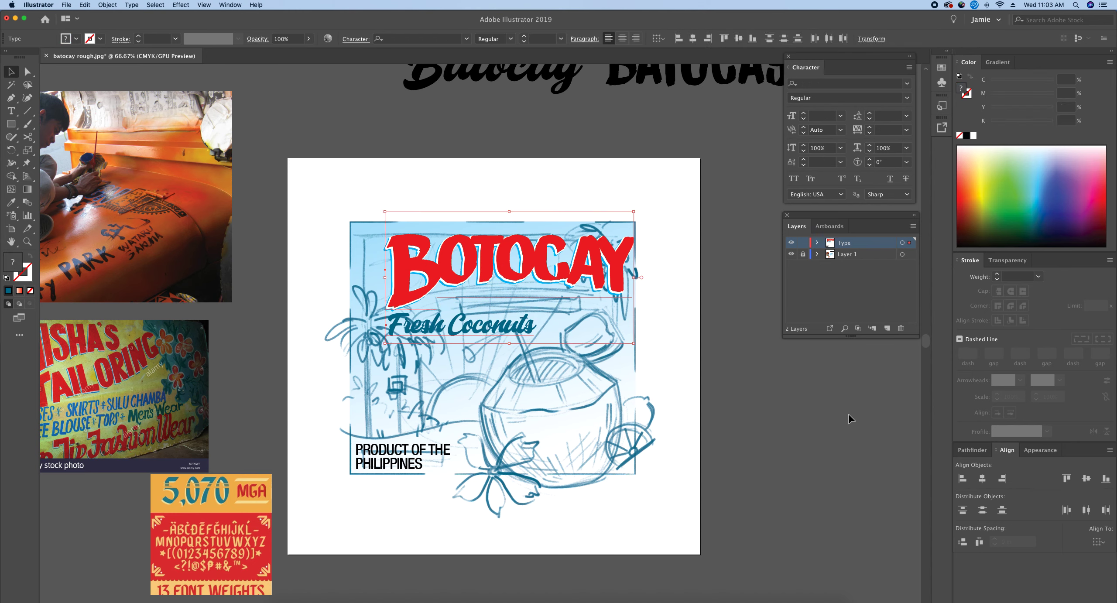
pyautogui.click(1002, 478)
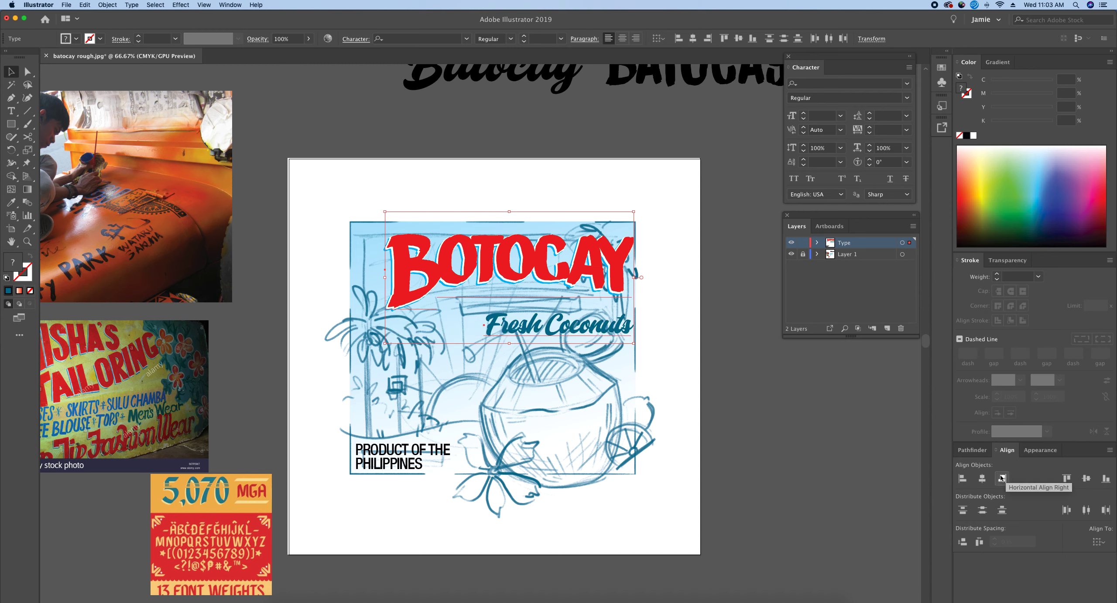
pyautogui.click(593, 318)
pyautogui.hotkey('shift', 'Up')
pyautogui.hotkey('shift', 'Up')
pyautogui.hotkey('shift', 'Up')
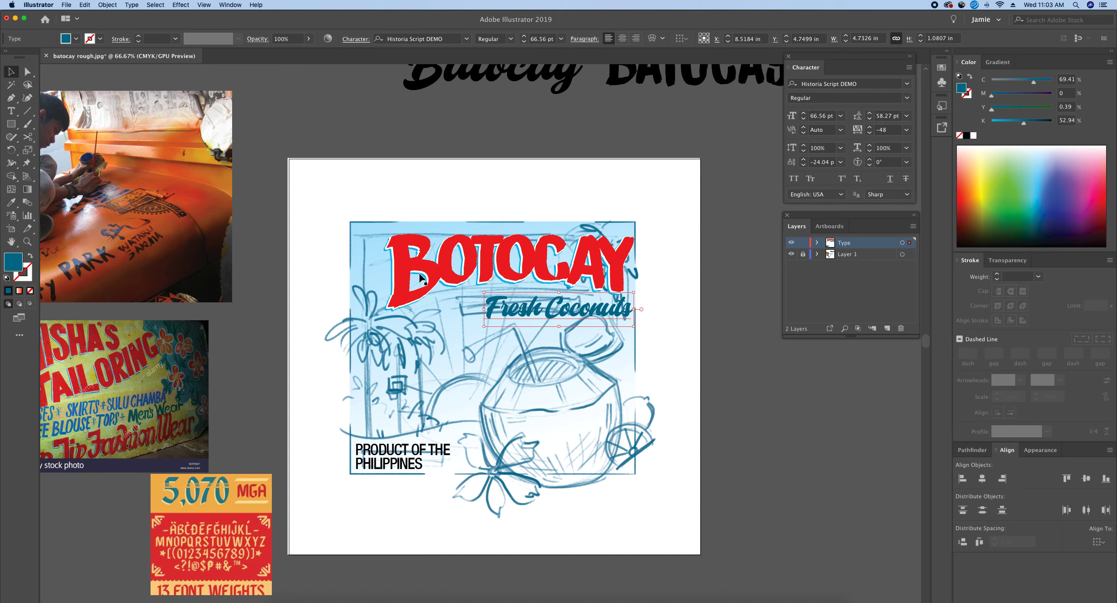
# Align the BOTOCAY title and the PRODUCT OF THE PHILIPPINES text by their left edges and clear the selection.
pyautogui.keyDown('shift'); pyautogui.click(427, 285); pyautogui.keyUp('shift')
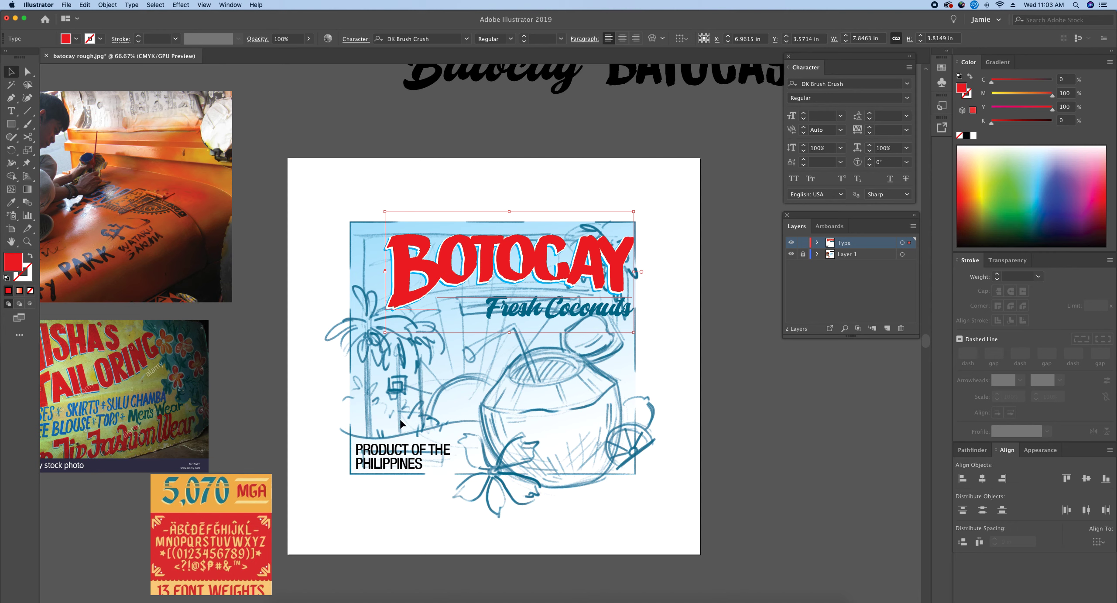
pyautogui.keyDown('shift'); pyautogui.click(393, 454); pyautogui.keyUp('shift')
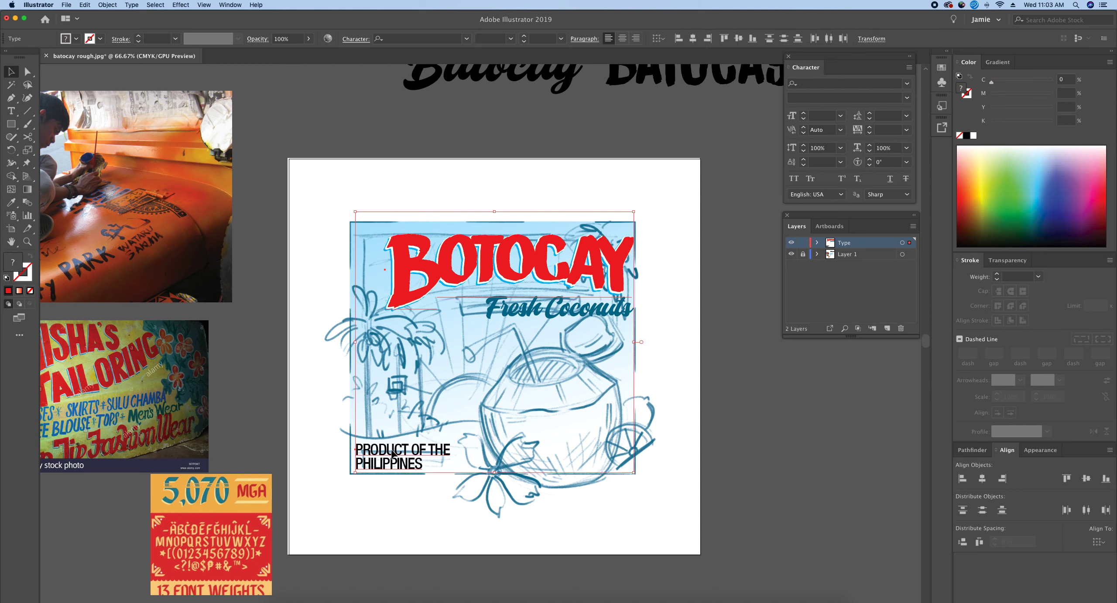
pyautogui.click(962, 478)
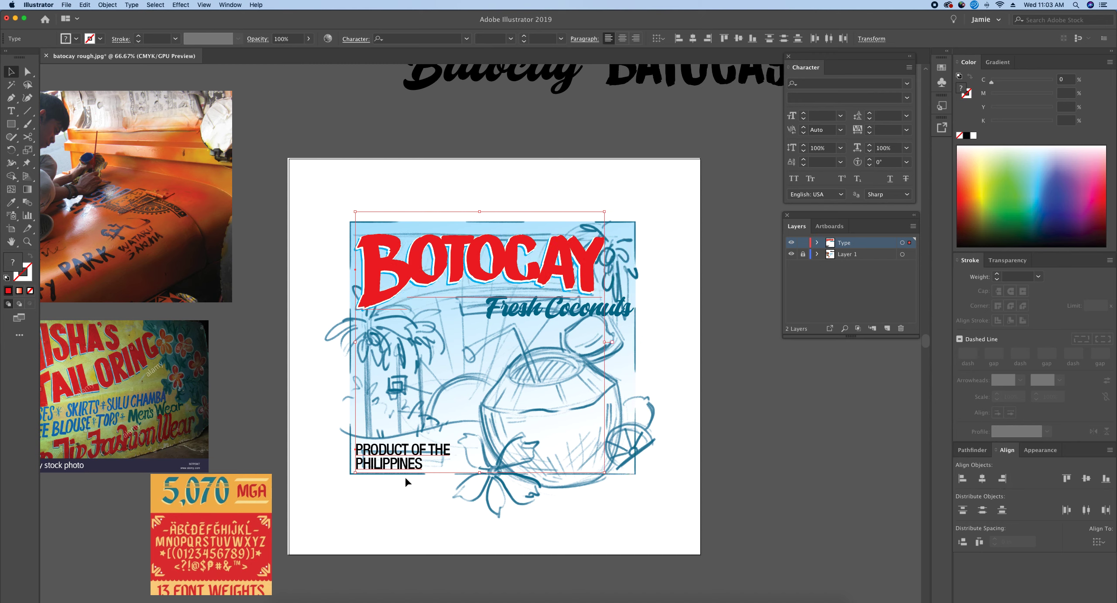
pyautogui.click(433, 523)
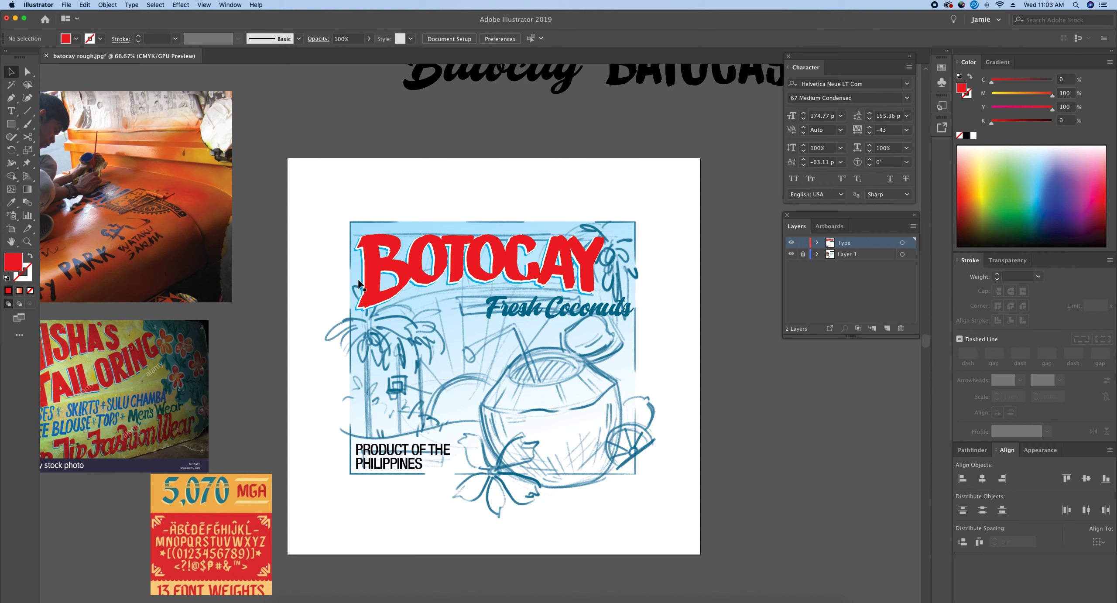
# Nudge the Fresh Coconuts text left and slightly up so it sits under the right part of the BOTOCAY title.
pyautogui.click(534, 305)
pyautogui.hotkey('shift', 'Left')
pyautogui.hotkey('shift', 'Left')
pyautogui.hotkey('shift', 'Left')
pyautogui.hotkey('shift', 'Left')
pyautogui.hotkey('shift', 'Left')
pyautogui.hotkey('shift', 'Left')
pyautogui.hotkey('shift', 'Left')
pyautogui.hotkey('shift', 'Left')
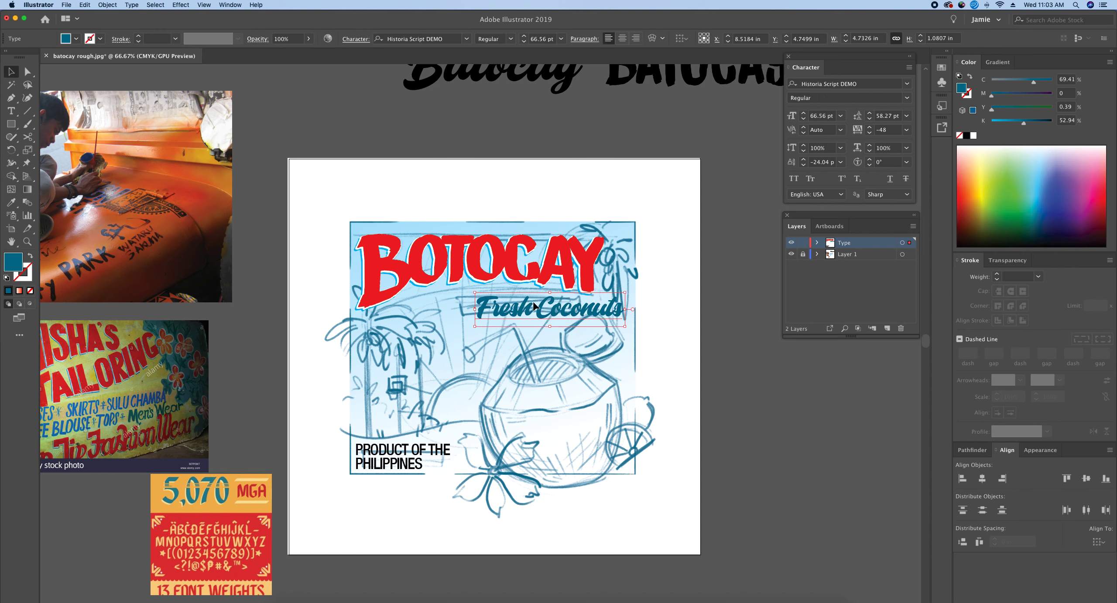
pyautogui.hotkey('shift', 'Left')
pyautogui.hotkey('shift', 'Left')
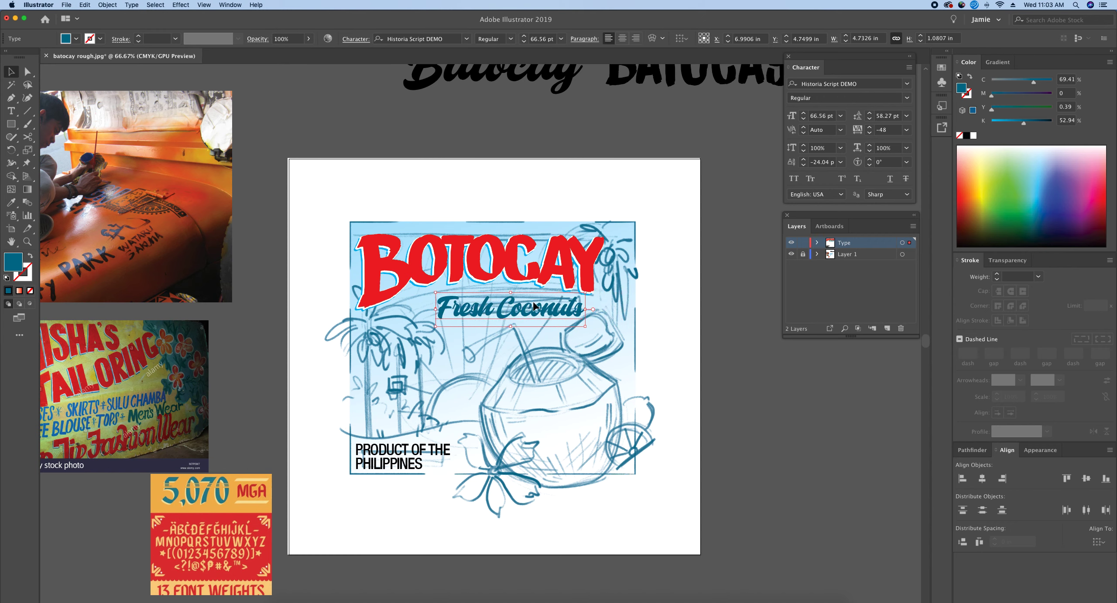
pyautogui.press('Up')
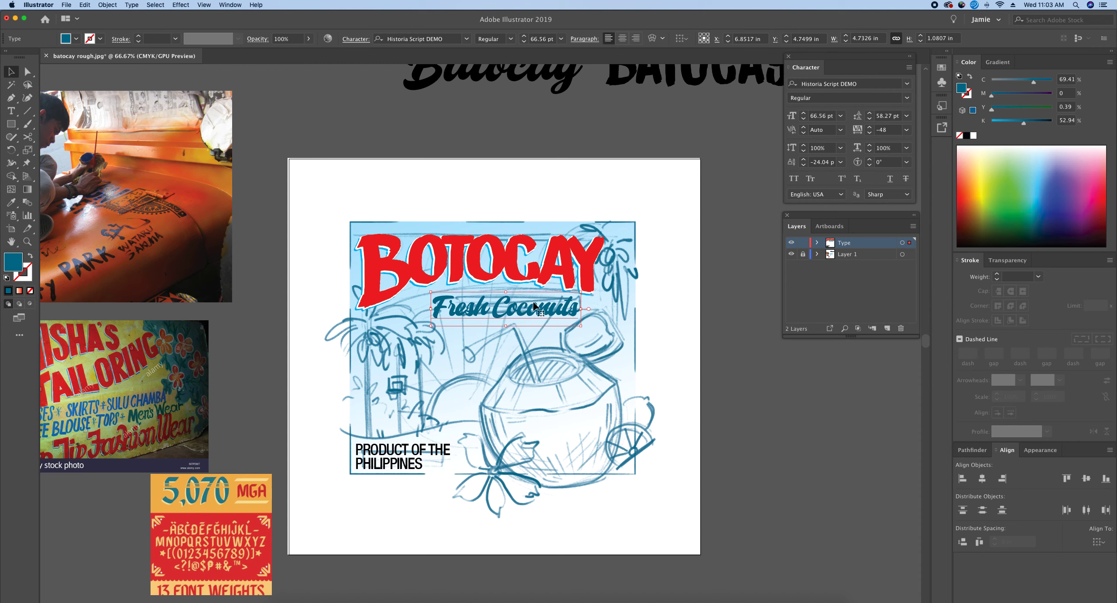
pyautogui.press('Left')
pyautogui.press('Left')
pyautogui.press('Left')
pyautogui.press('Left')
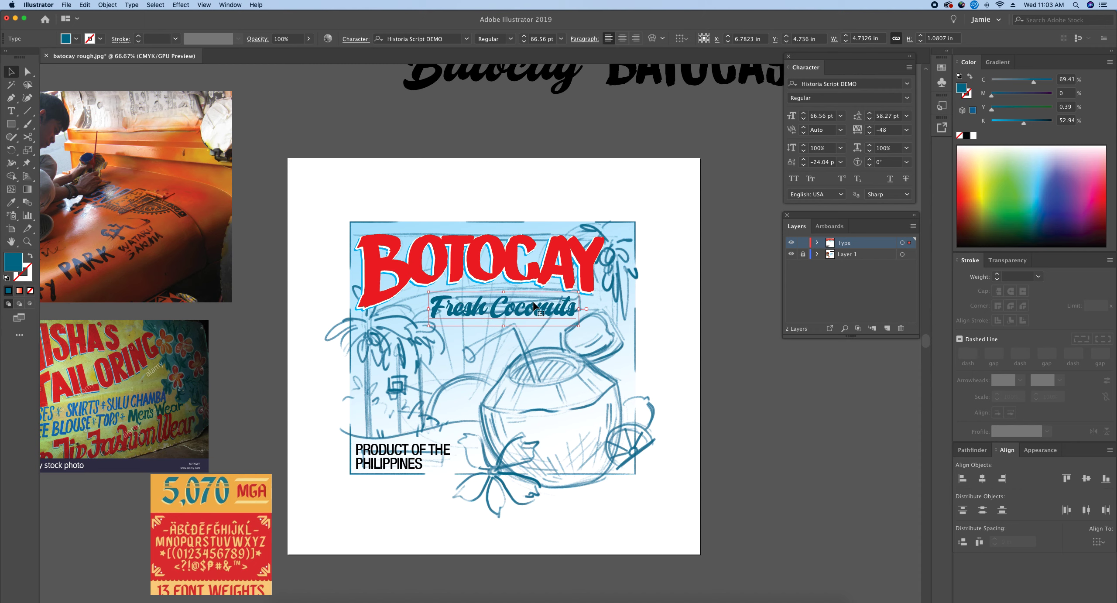
pyautogui.press('Left')
# Change the Fresh Coconuts warp effect to a horizontal Arc with a bend of about 13%.
pyautogui.click(181, 5)
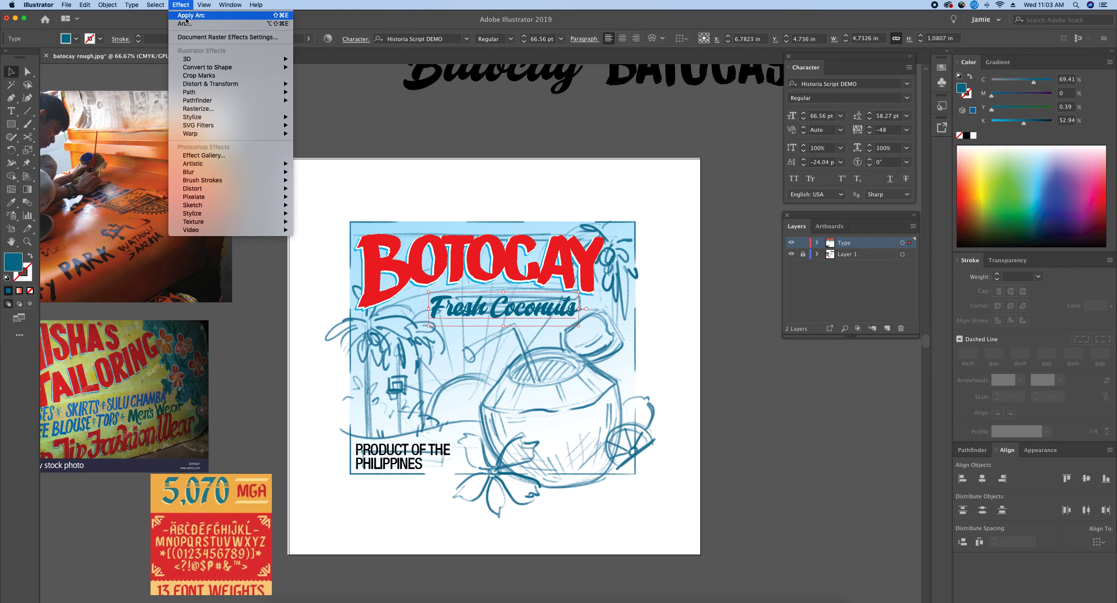
pyautogui.click(186, 24)
pyautogui.click(763, 236)
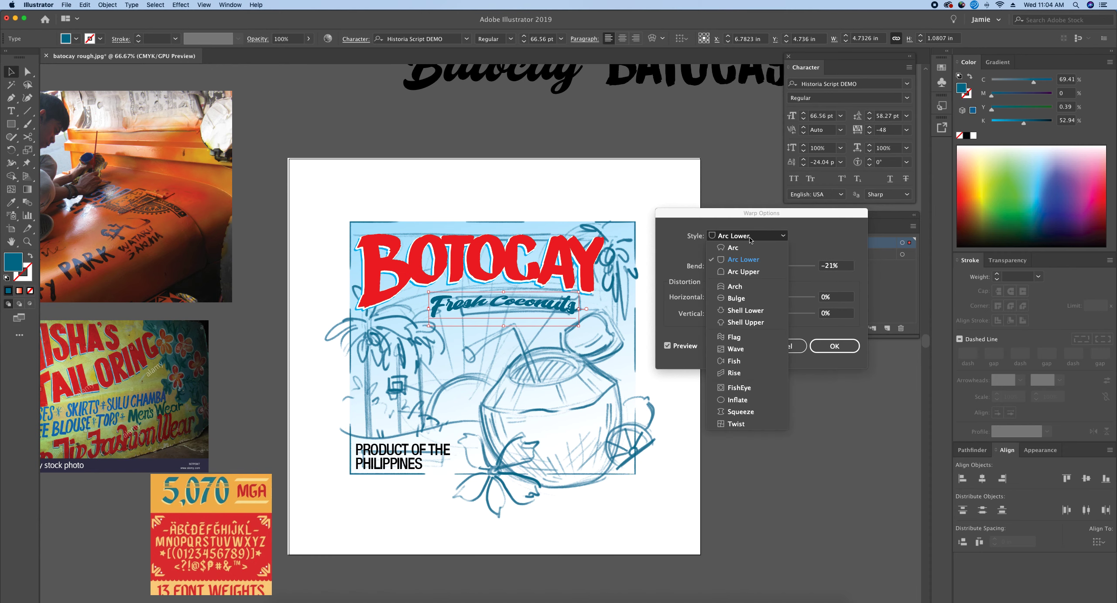
pyautogui.click(748, 248)
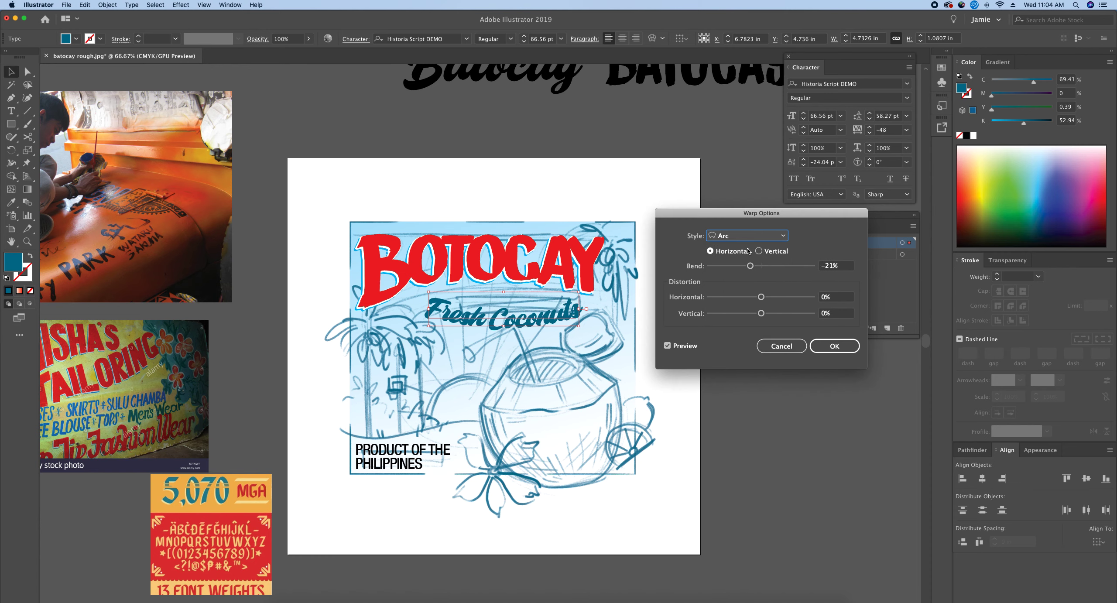
pyautogui.moveTo(750, 266); pyautogui.dragTo(767, 267)
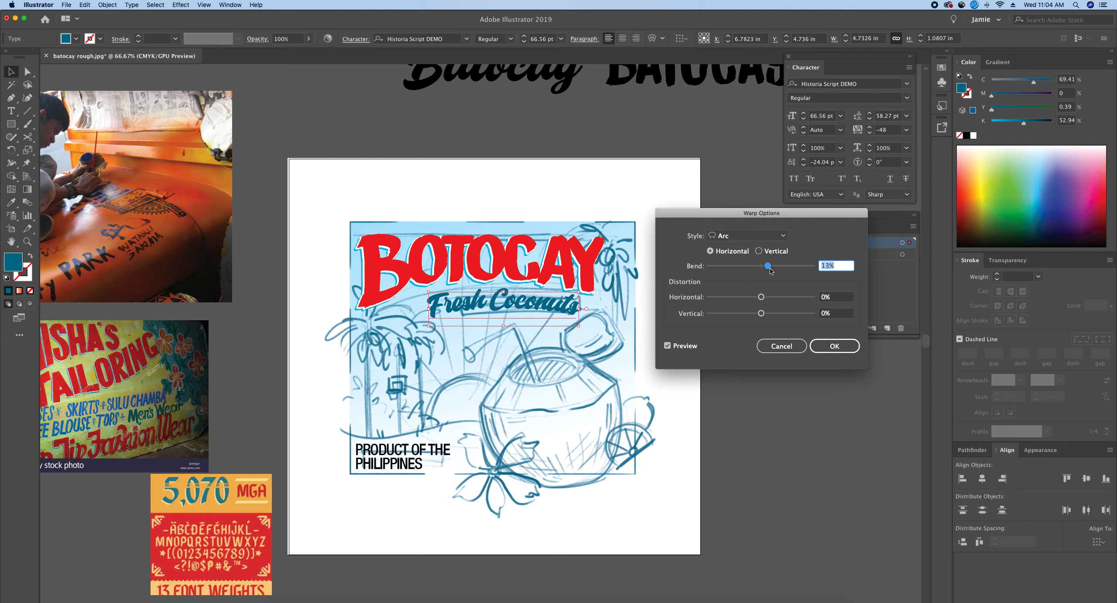
pyautogui.moveTo(769, 268); pyautogui.dragTo(771, 269)
pyautogui.click(833, 345)
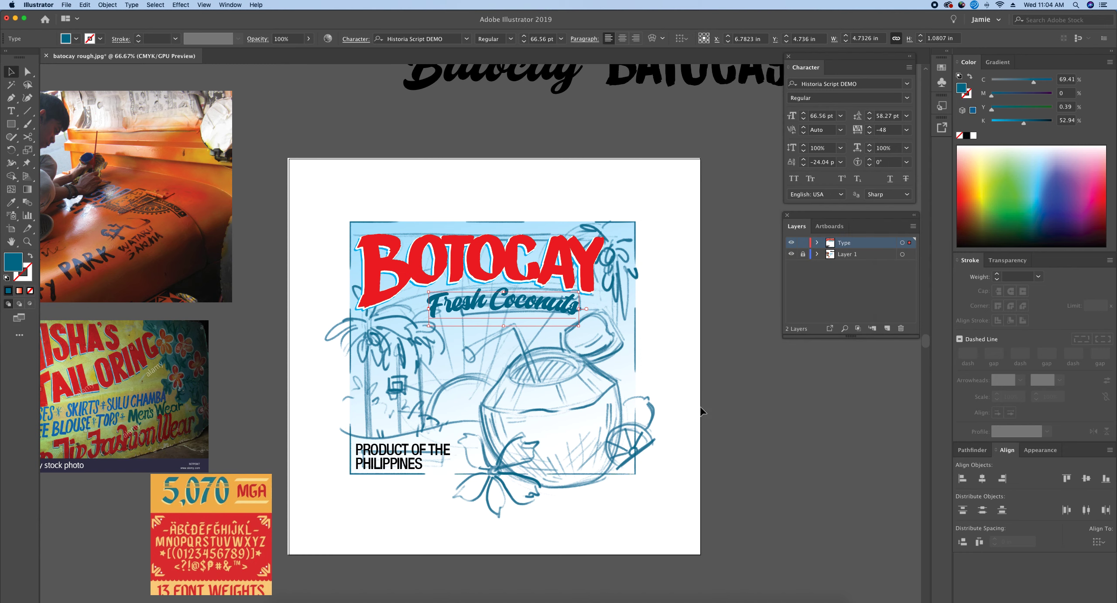
# Nudge the arched Fresh Coconuts text slightly left, deselect it, and shift the floating Layers panel a little lower.
pyautogui.click(632, 368)
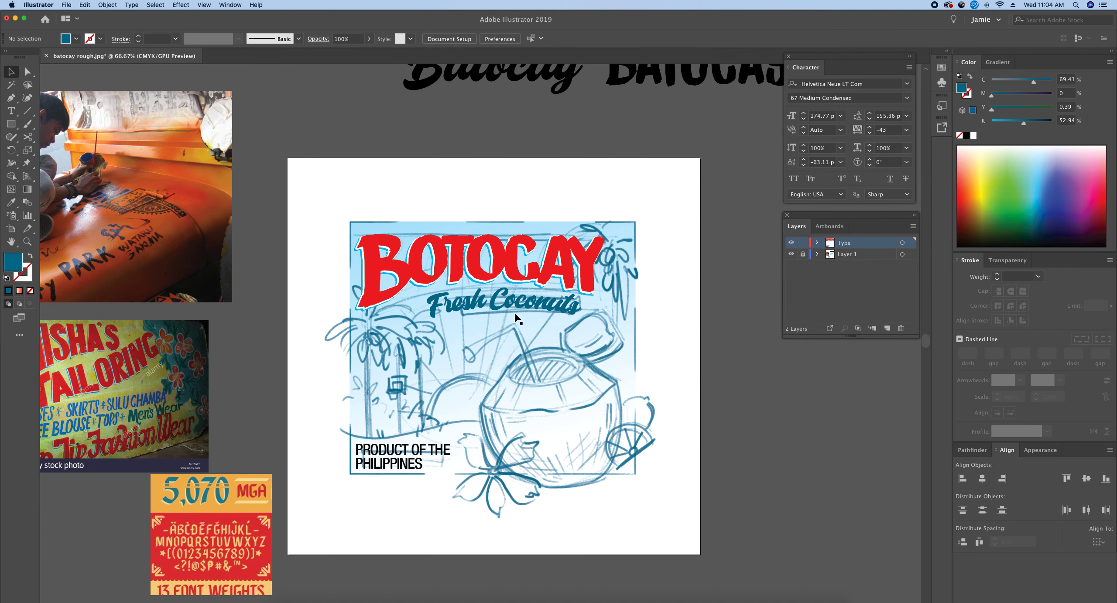
pyautogui.click(505, 303)
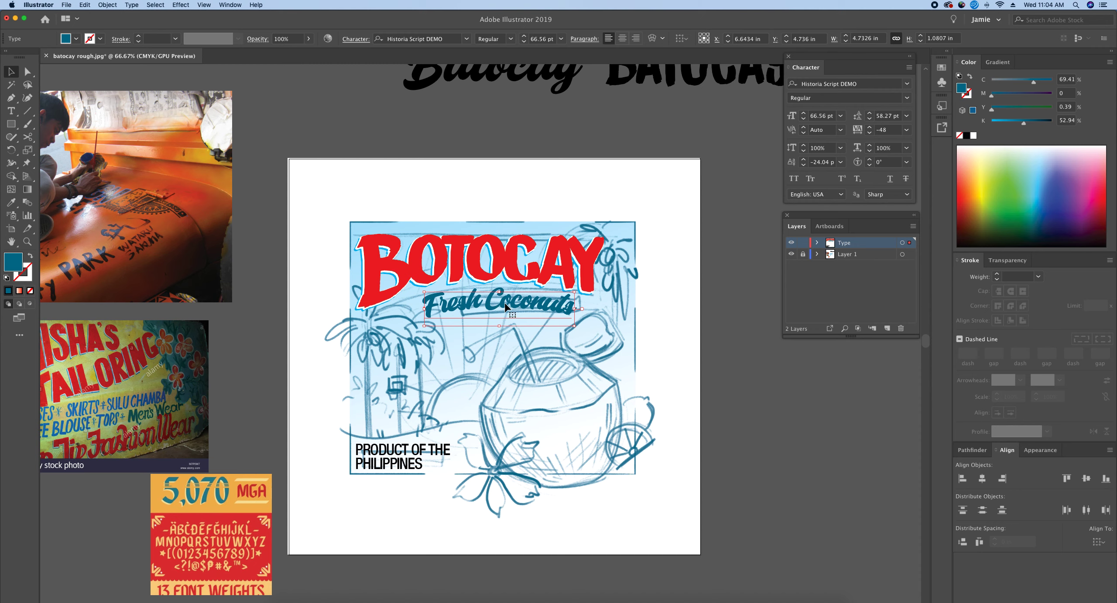
pyautogui.press('super+shift+a')
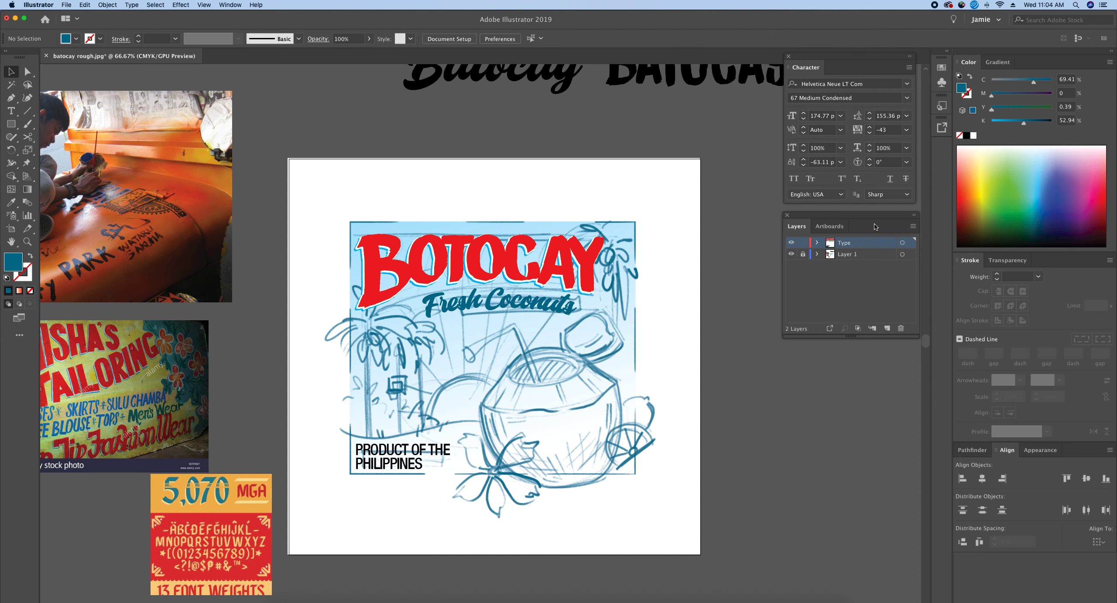
pyautogui.moveTo(875, 218); pyautogui.dragTo(875, 240)
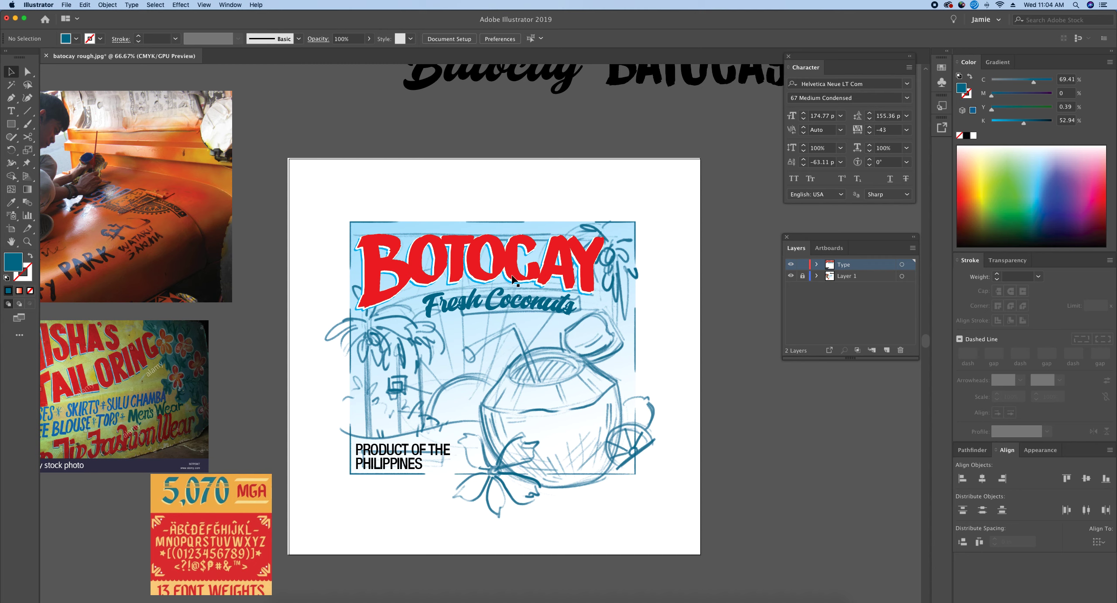
pyautogui.click(509, 262)
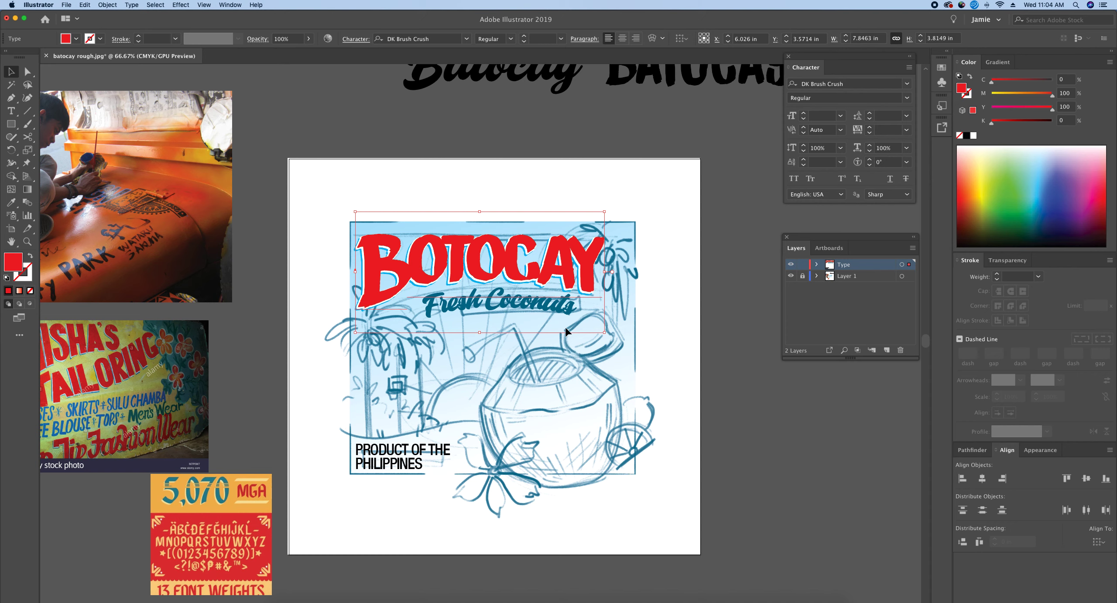
pyautogui.keyDown('shift'); pyautogui.click(475, 305); pyautogui.keyUp('shift')
pyautogui.keyDown('shift'); pyautogui.click(395, 454); pyautogui.keyUp('shift')
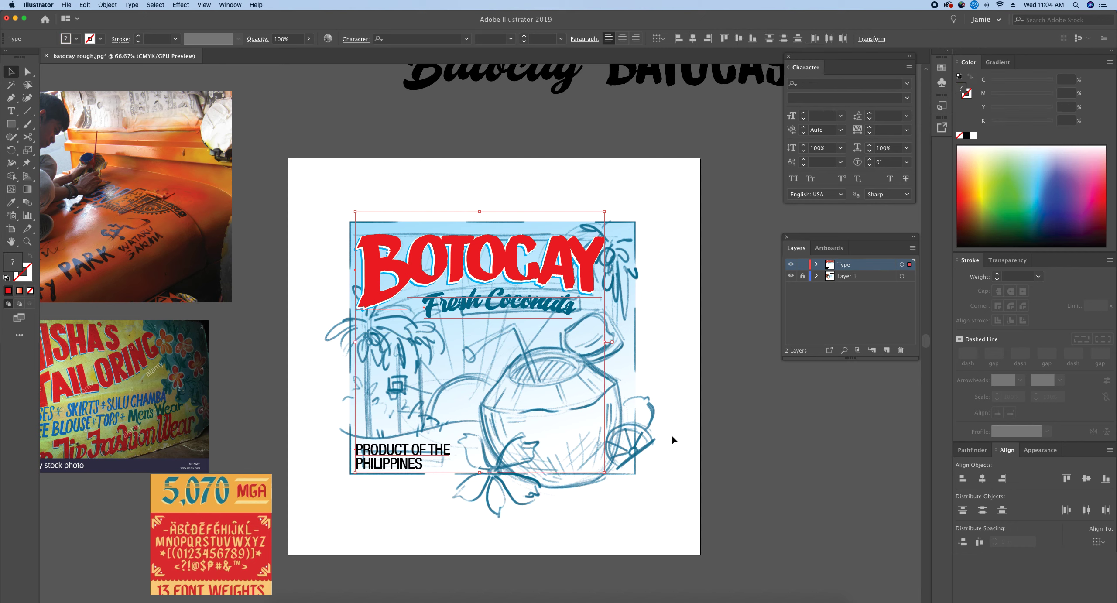
pyautogui.press('super')
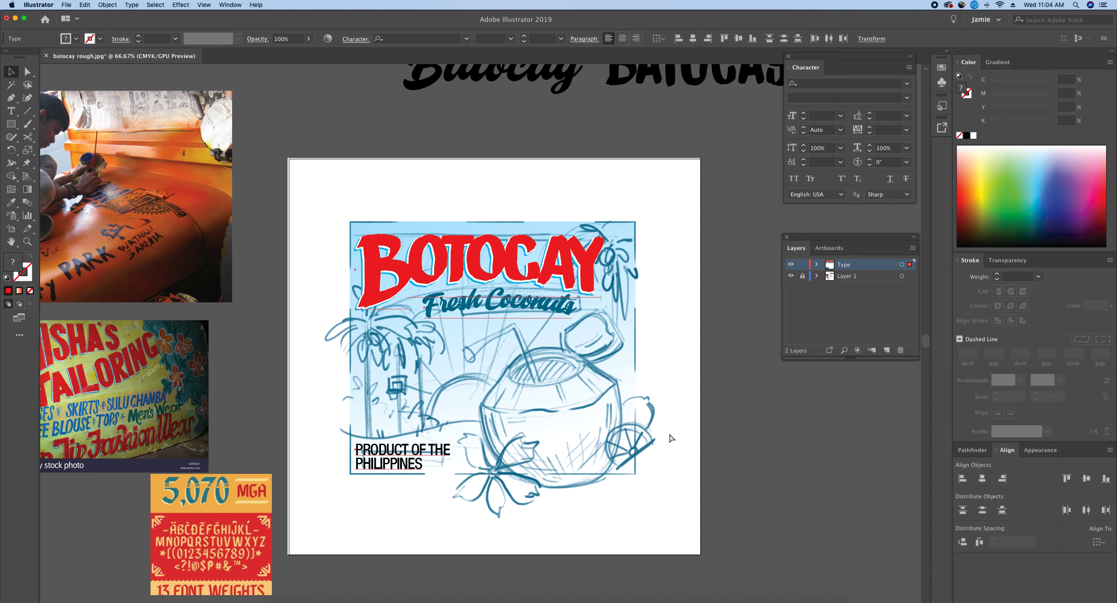
pyautogui.click(594, 441)
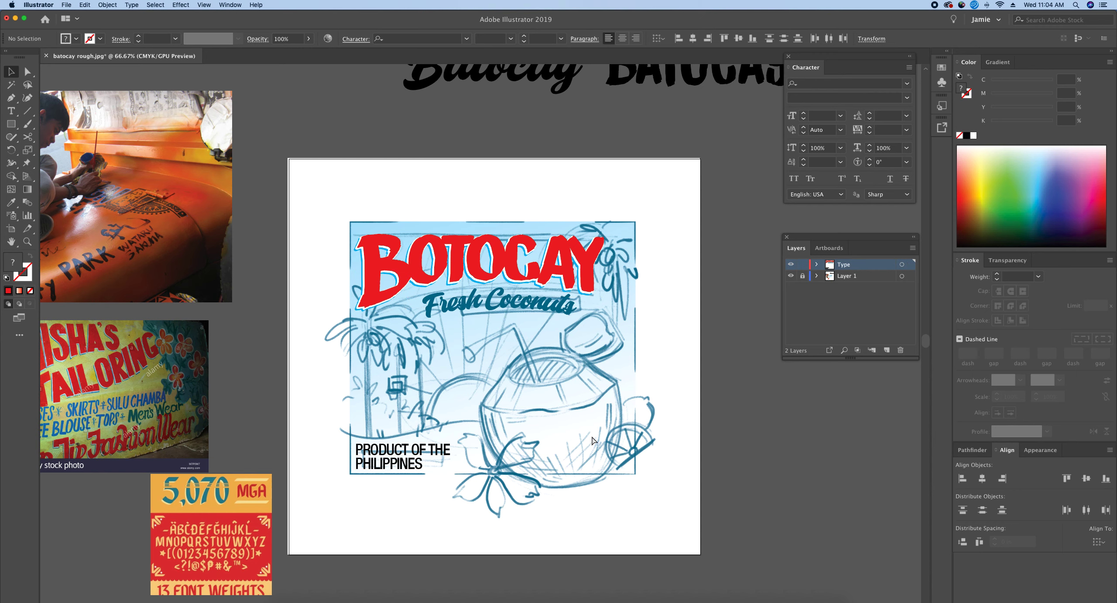
pyautogui.press('super+a')
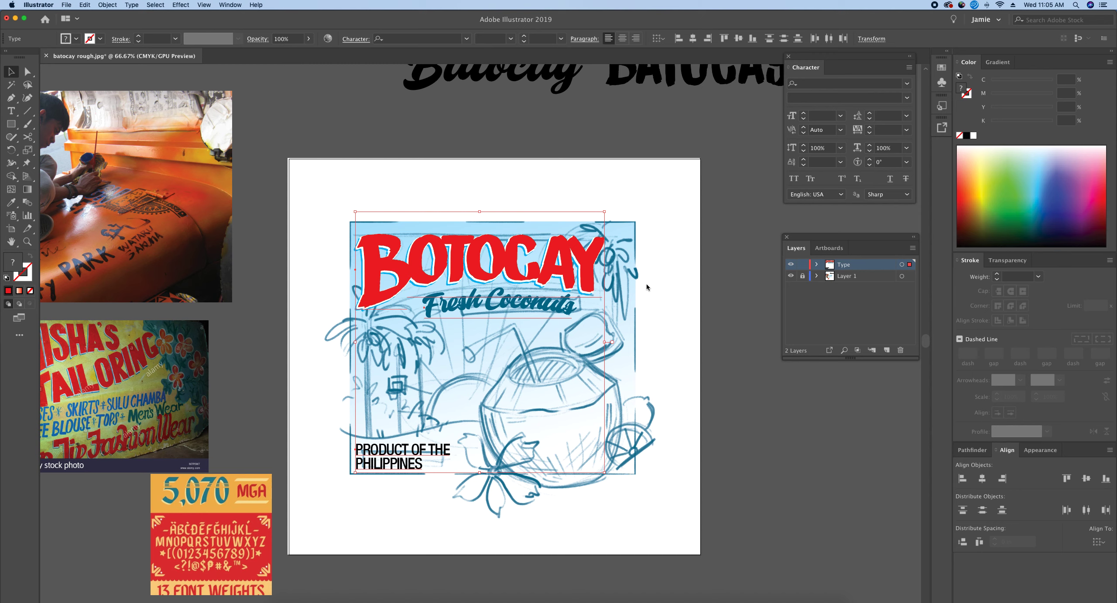
pyautogui.click(671, 299)
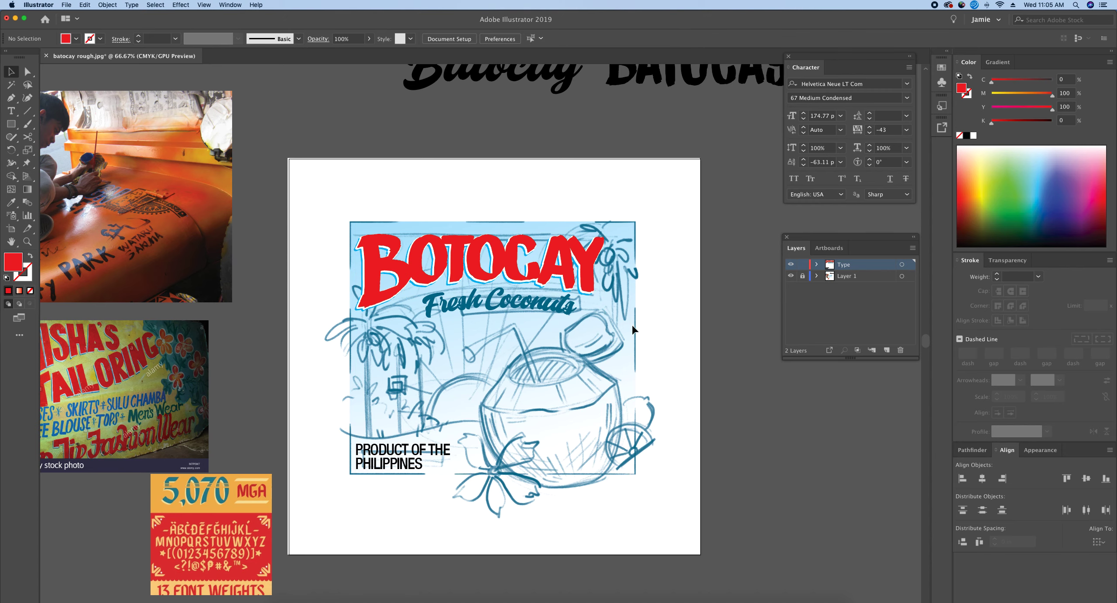
# Nudge the Fresh Coconuts text slightly left and down beneath the BOTOCAY title.
pyautogui.moveTo(631, 323)
pyautogui.mouseDown()
pyautogui.moveTo(693, 352)
pyautogui.moveTo(636, 316)
pyautogui.mouseUp()
pyautogui.press('z')
pyautogui.press('super+minus')
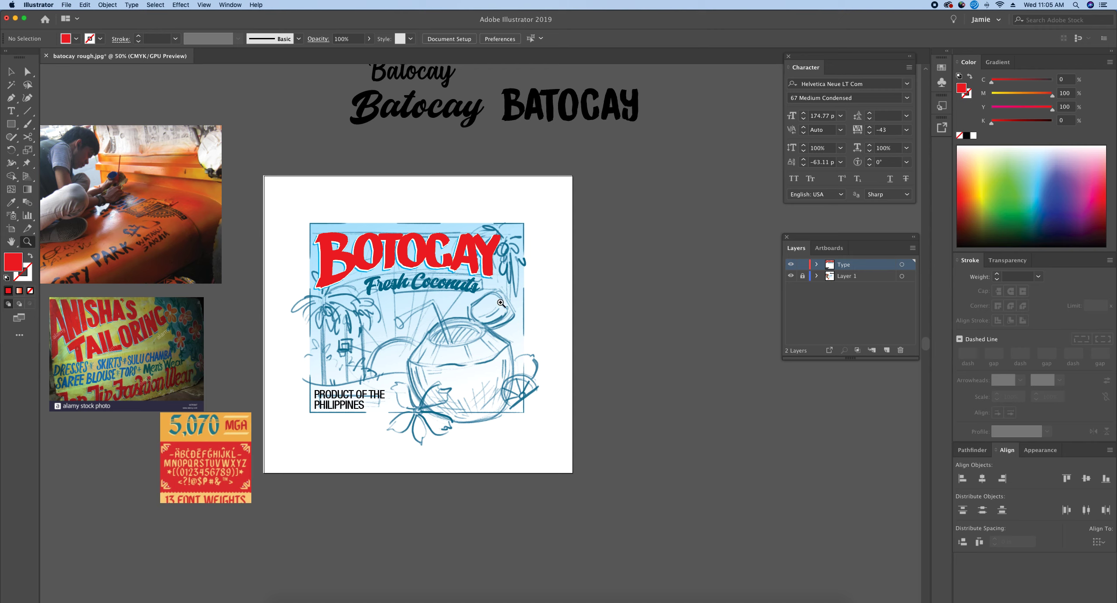
pyautogui.press('v')
pyautogui.click(441, 288)
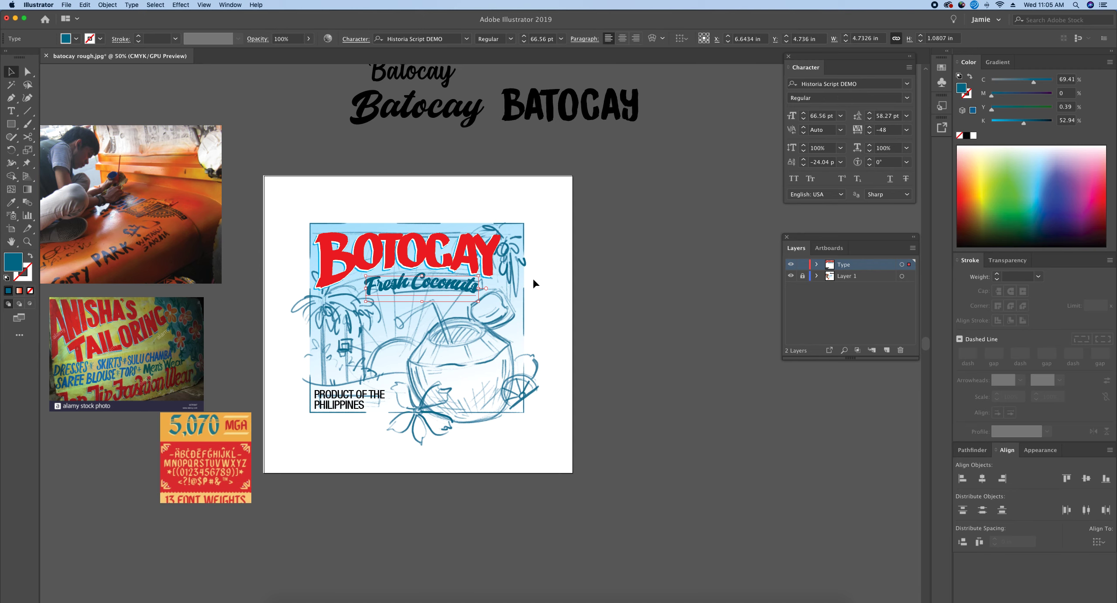
pyautogui.hotkey('shift', 'Left')
pyautogui.press('Down')
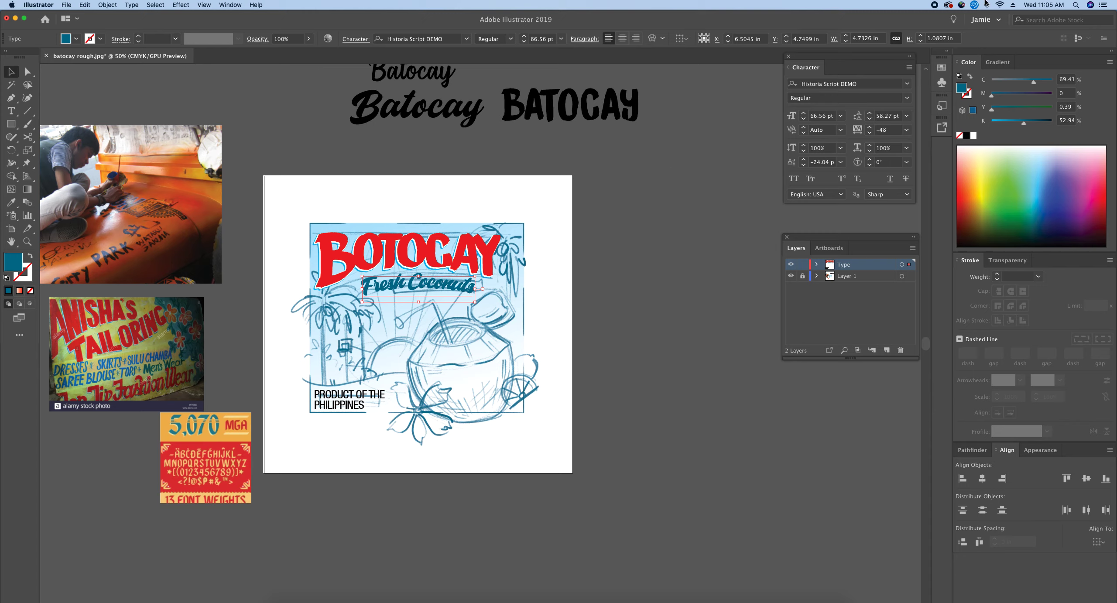